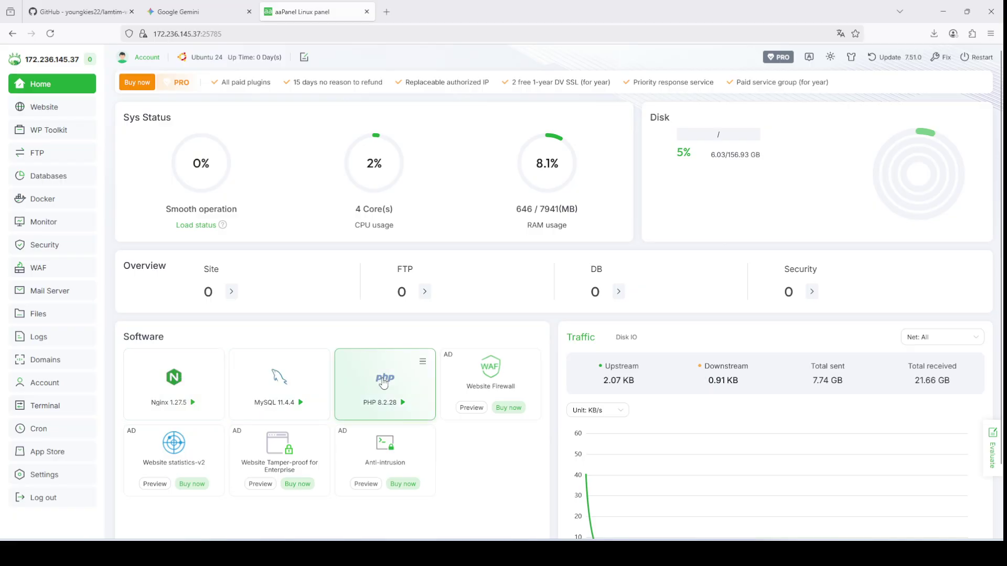
Step: Browse PHP 8.2's installable extensions, then close its management settings
left_click(384, 383)
left_click(348, 167)
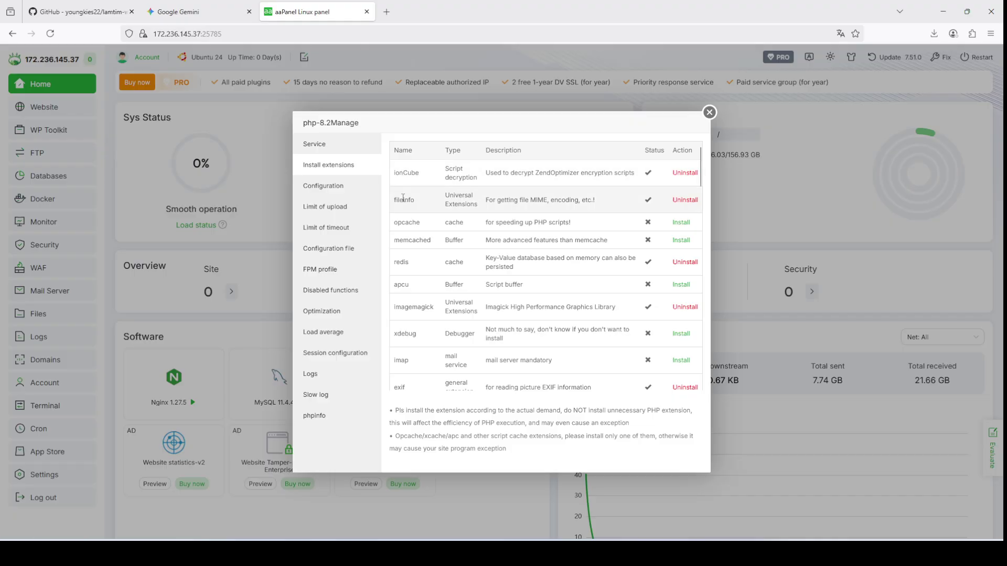
scroll(561, 290, "down", 3)
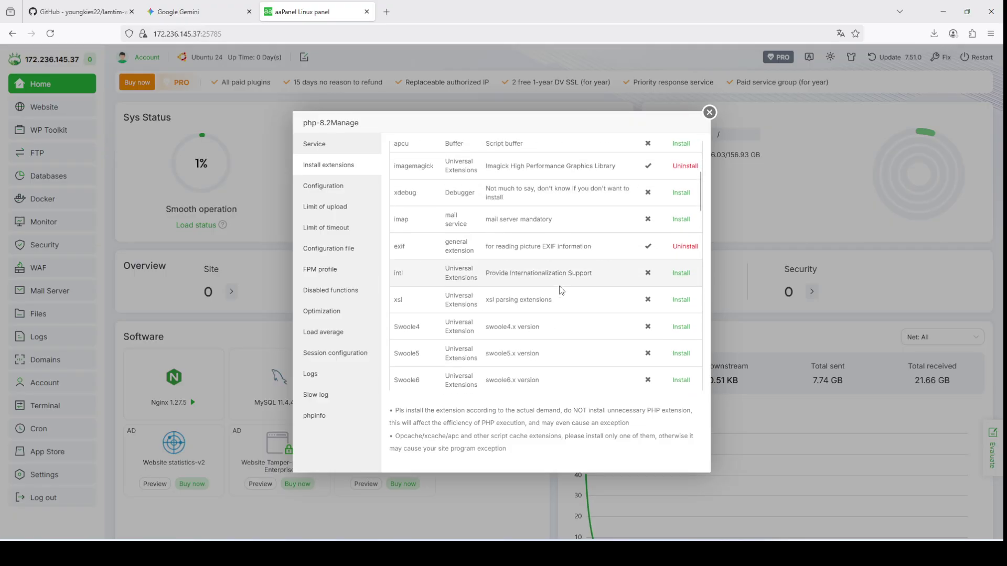
scroll(562, 290, "down", 6)
scroll(561, 290, "up", 6)
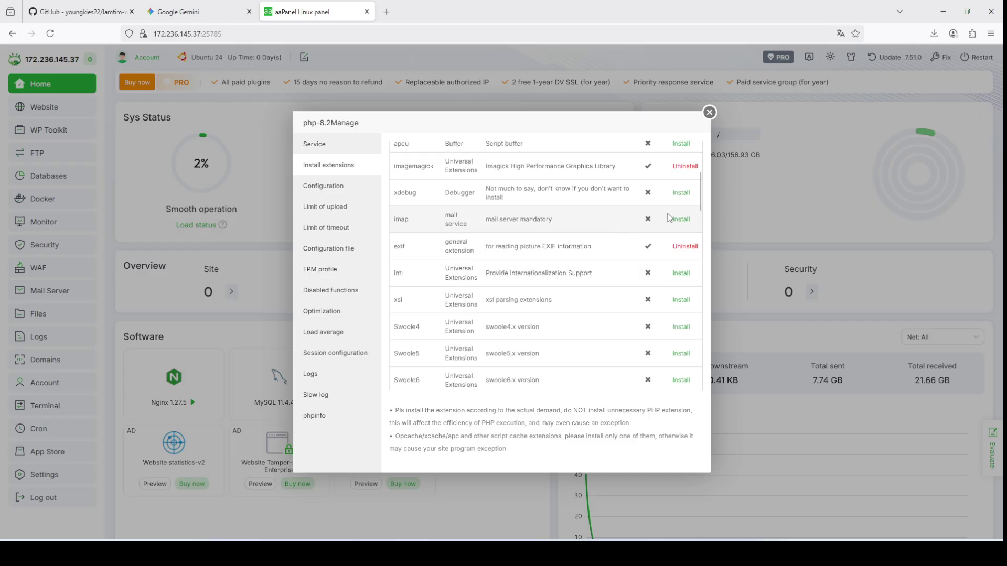
scroll(685, 253, "up", 3)
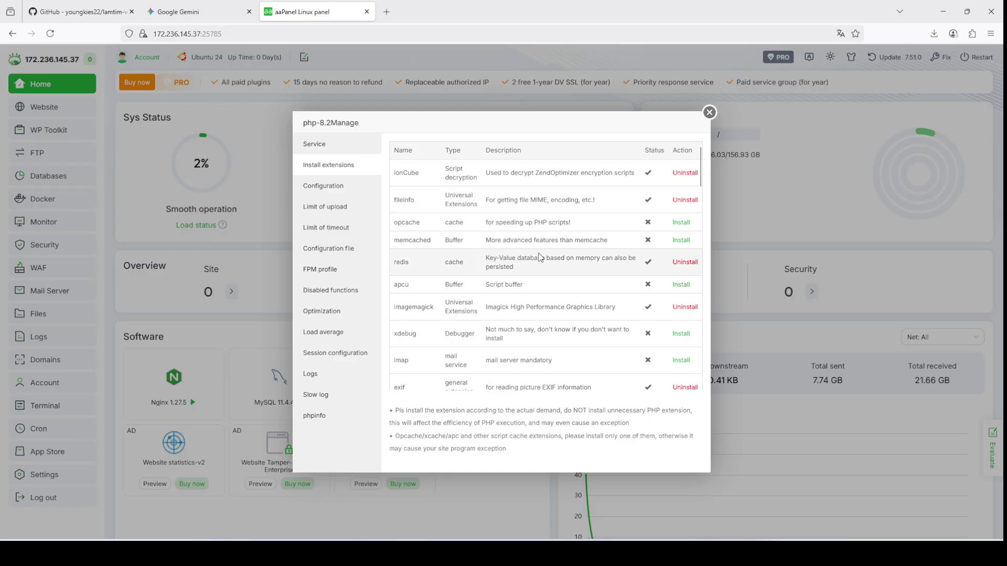
left_click(709, 113)
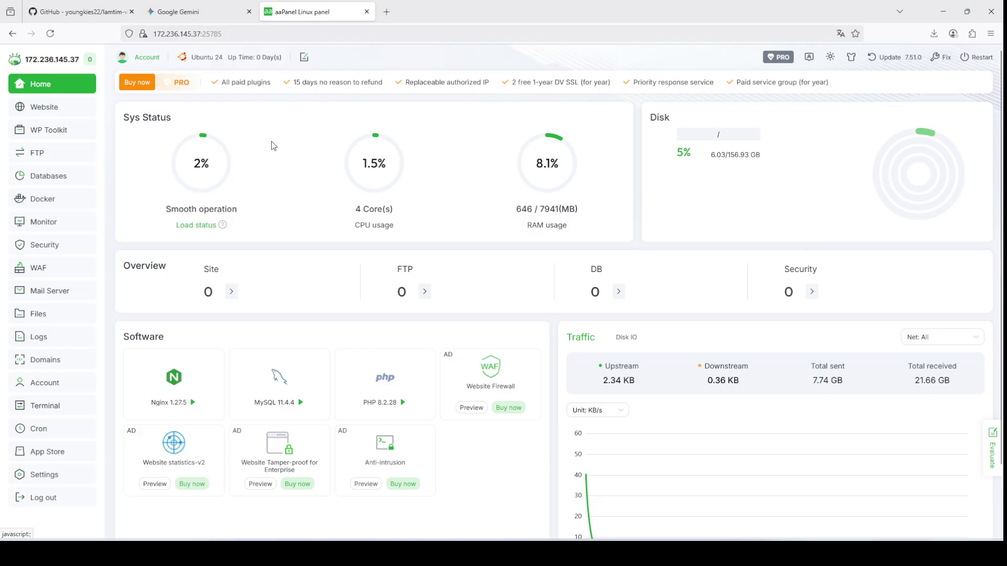
Step: Open the server terminal, switch to a root shell with sudo su, and clear it
left_click(55, 405)
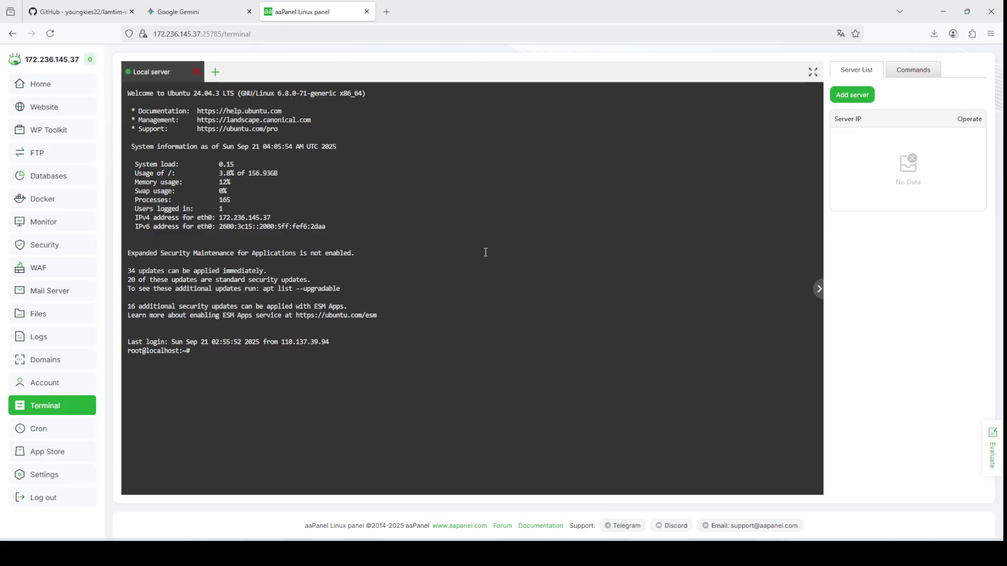
left_click(184, 352)
type("sudo su")
key("Return")
type("clear")
key("Return")
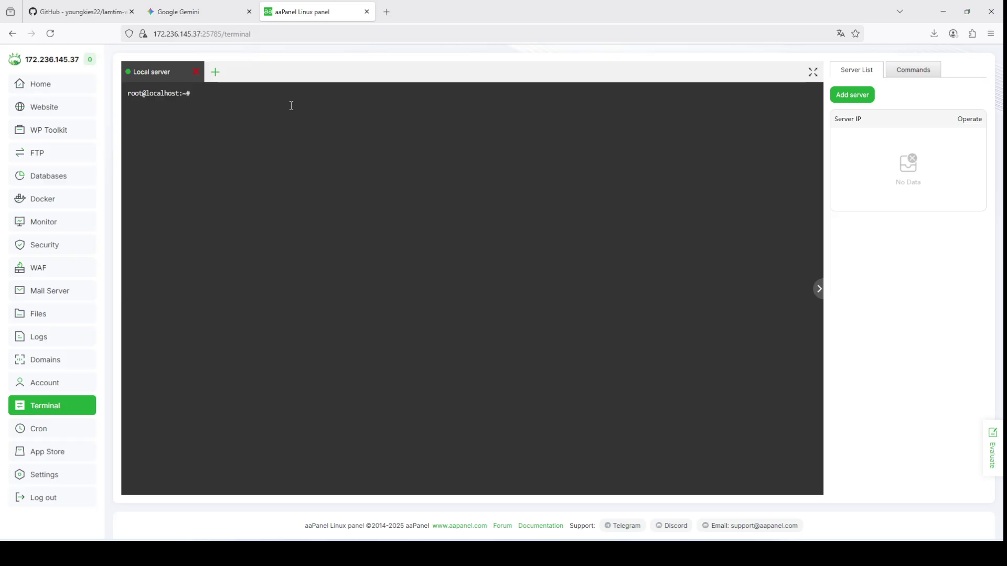
Step: Run composer -v and select the undefined putenv function named in the fatal error
type("composer -v")
key("Return")
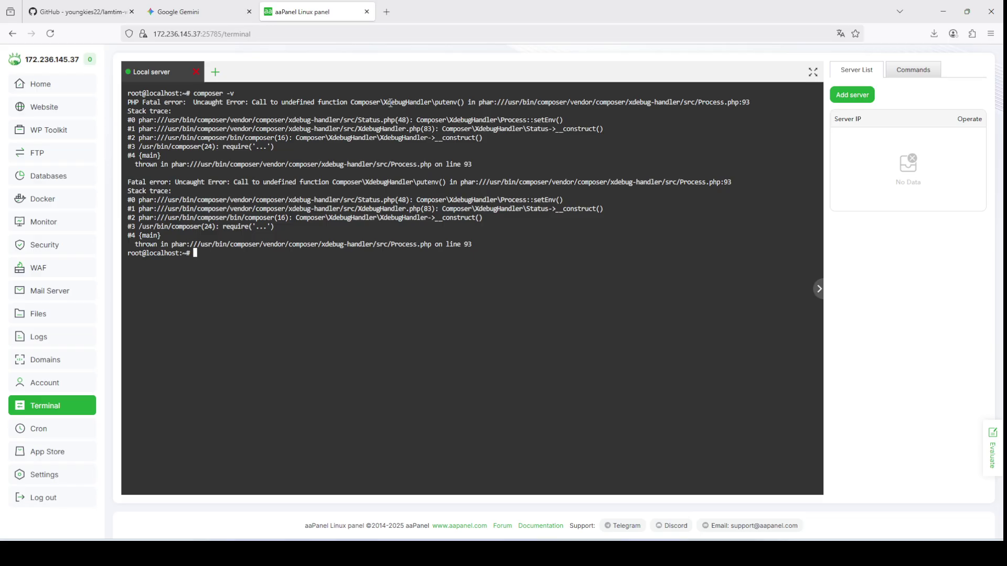
double_click(441, 102)
left_click_drag(435, 103, 457, 107)
key("ctrl+c")
Step: In a new dashboard tab, delete putenv from PHP 8.2.28's disabled functions list
right_click(56, 94)
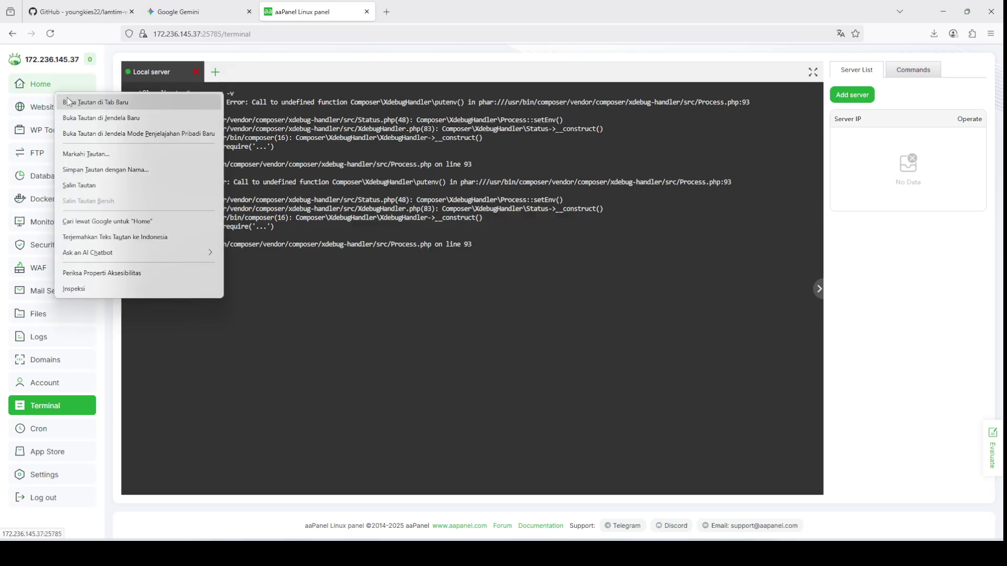
left_click(68, 101)
left_click(449, 11)
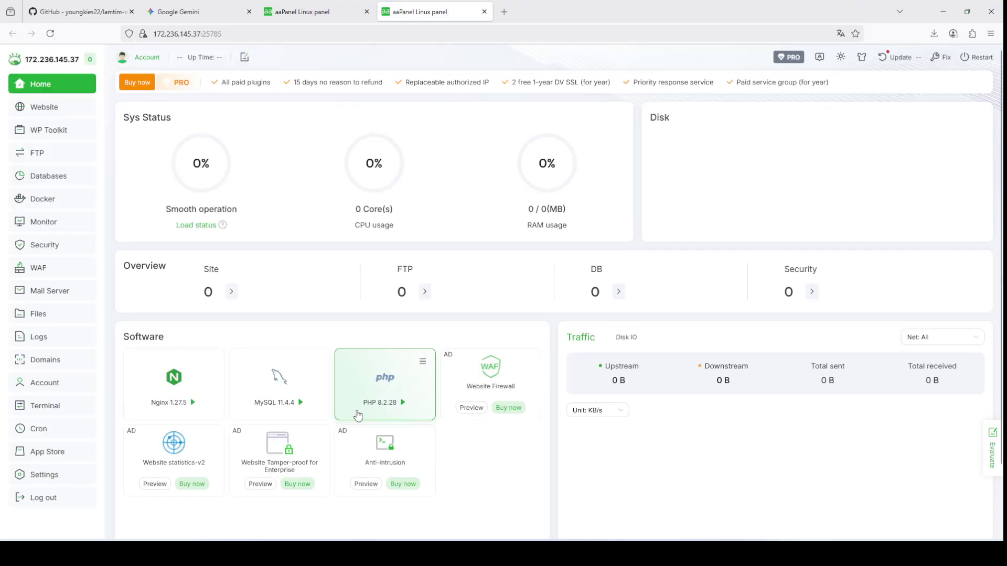
left_click(370, 398)
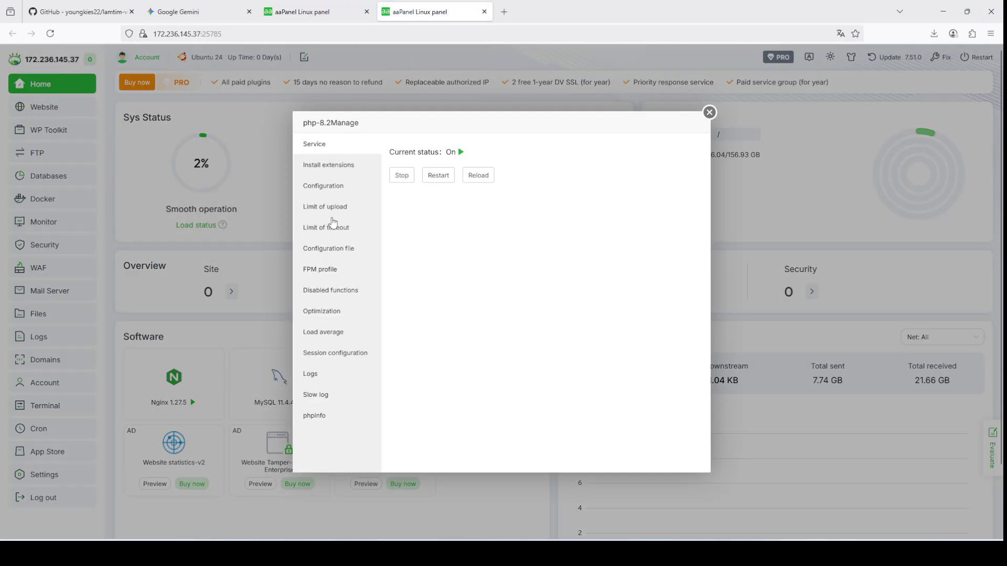
left_click(332, 290)
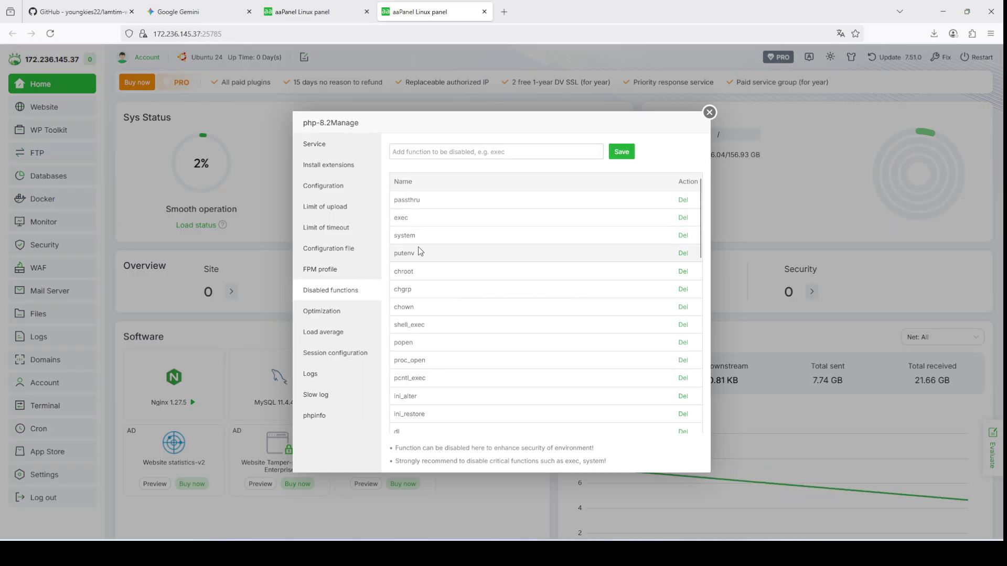
left_click(683, 253)
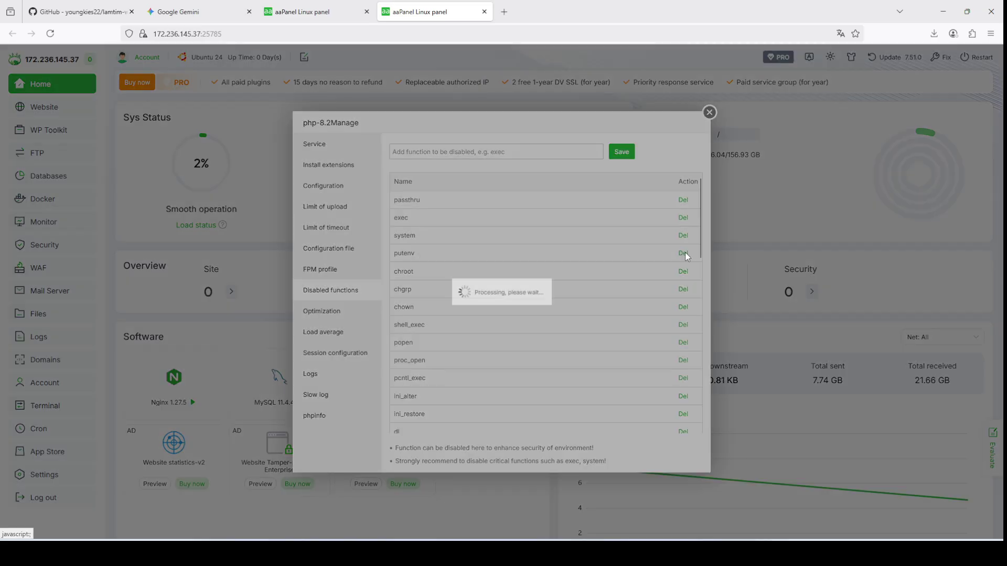
left_click(332, 8)
Step: Rerun composer -v and scroll through the Composer 2.0.14 output and command list
key("Up")
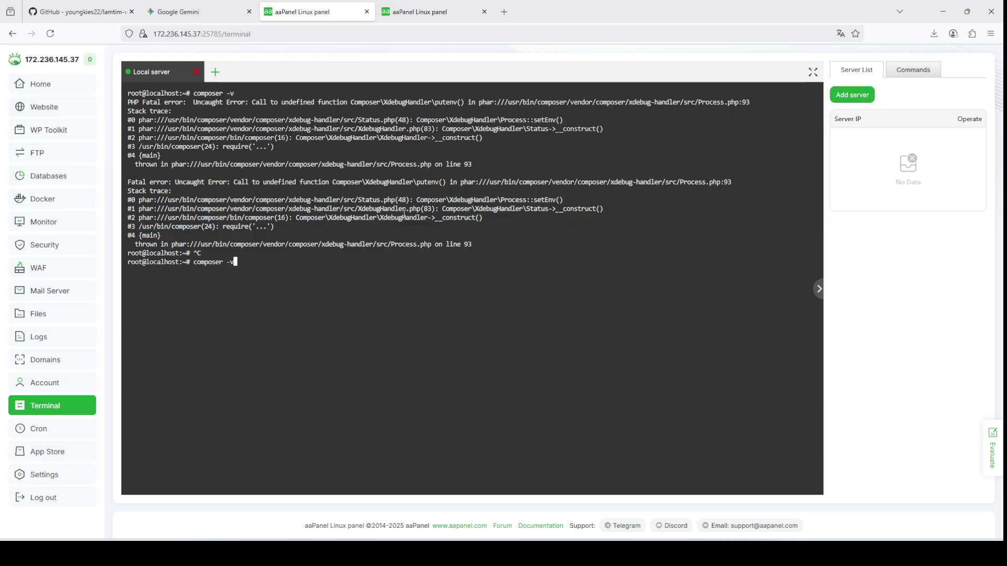
key("Return")
scroll(404, 214, "up", 10)
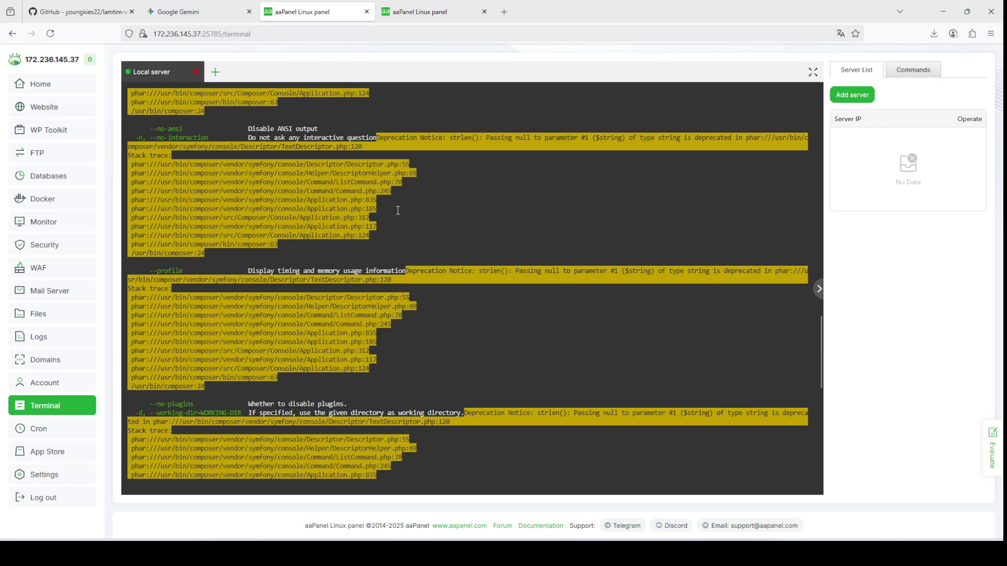
scroll(404, 214, "down", 5)
scroll(341, 238, "up", 5)
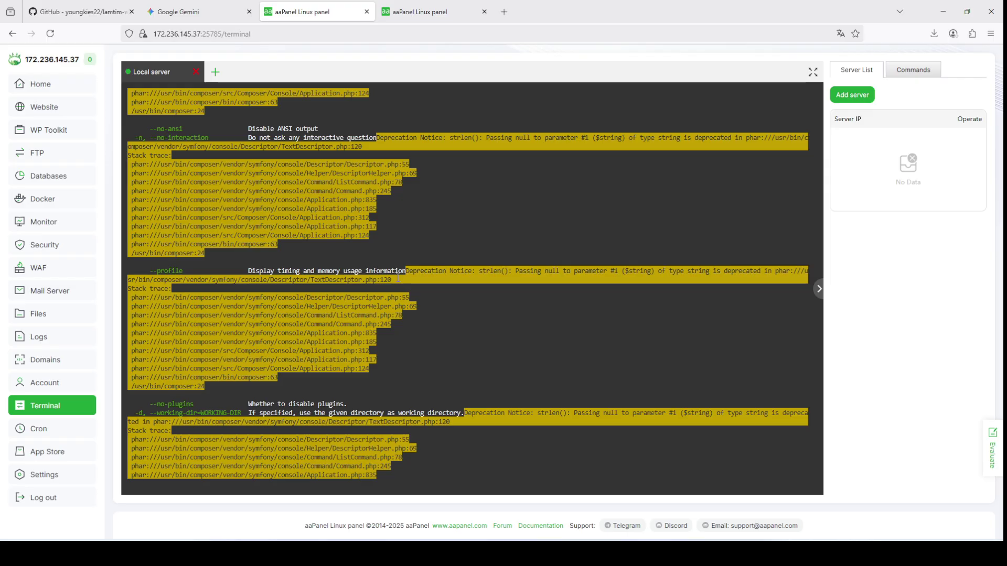
scroll(398, 279, "up", 10)
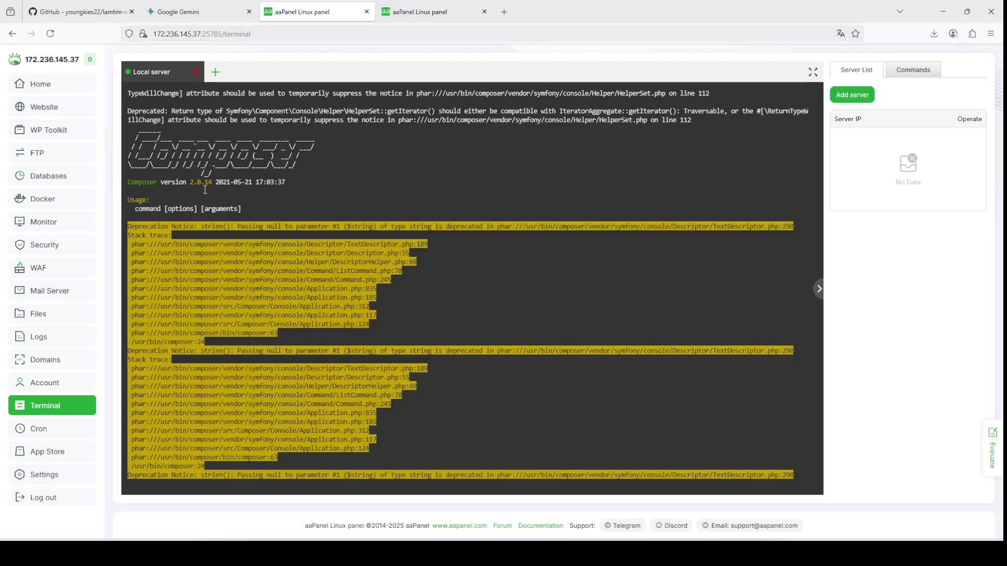
scroll(232, 192, "down", 10)
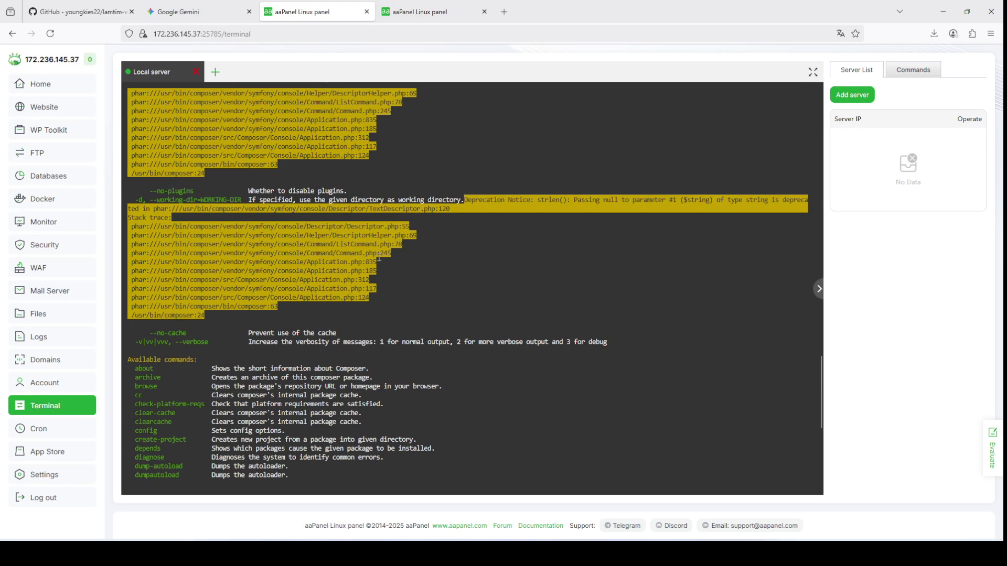
Step: Ask Gemini 'cara update composer pada ubuntu' and copy its suggested system update command
left_click(181, 11)
type("ca")
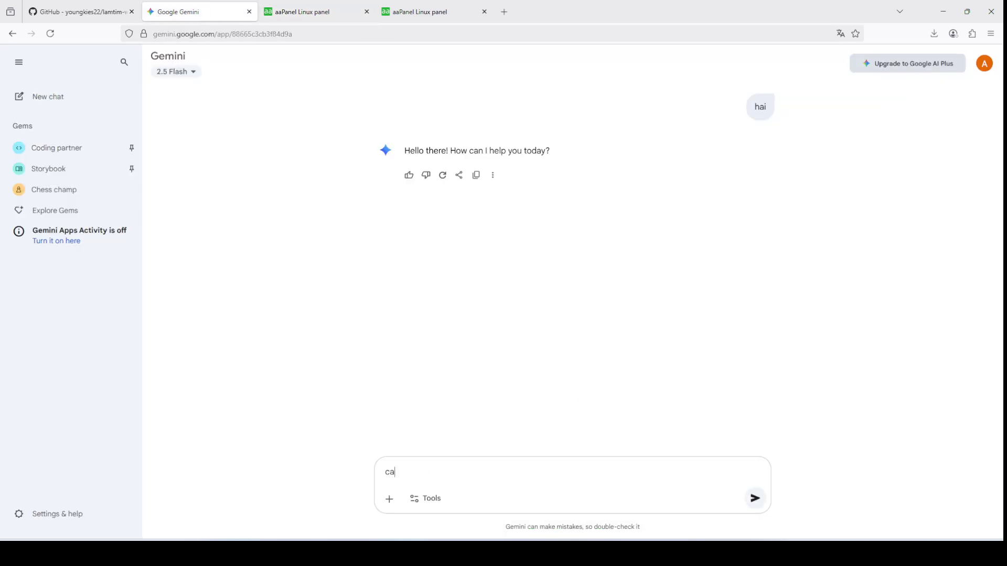
type("ra update composer pada ubuntu 24")
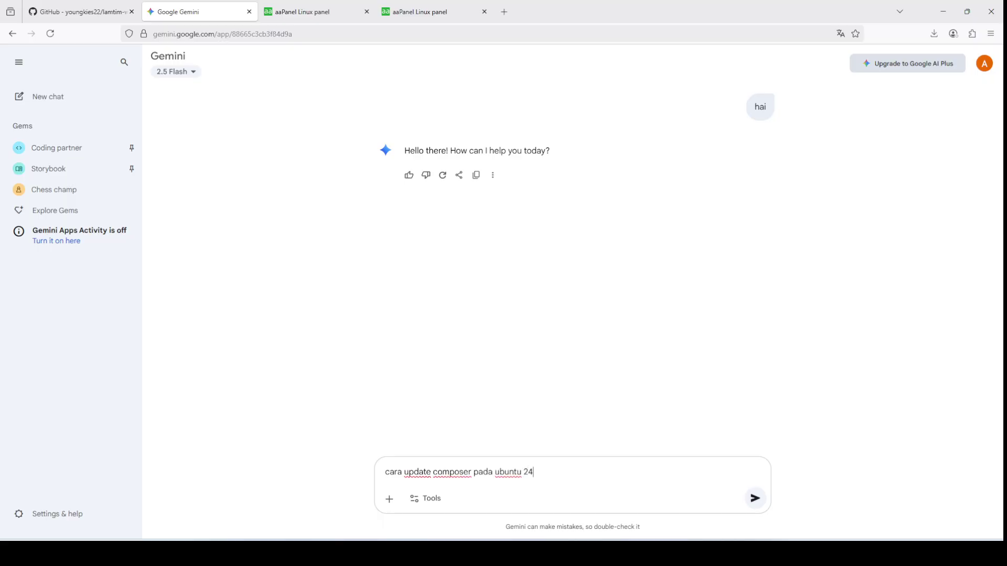
key("Return")
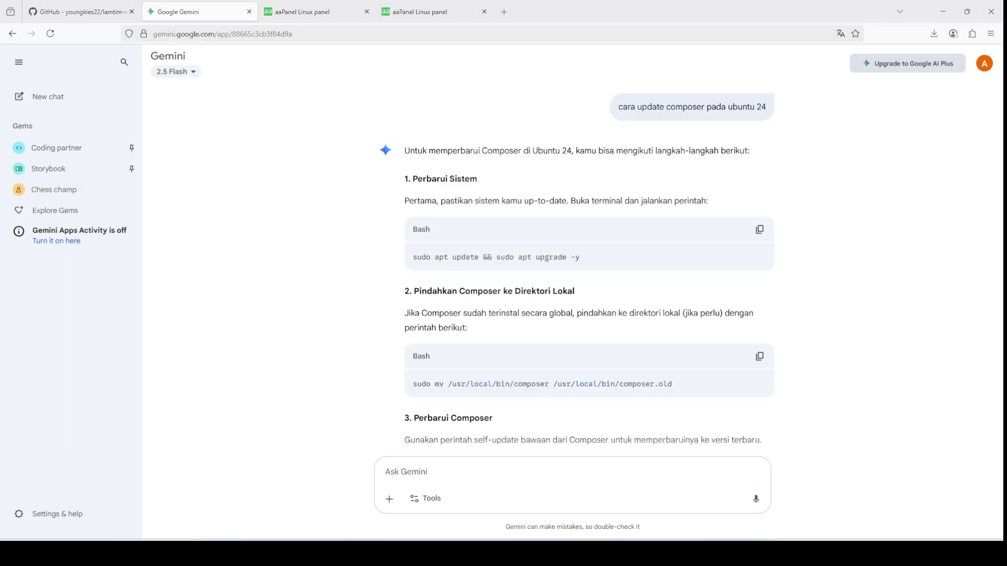
scroll(483, 293, "down", 1)
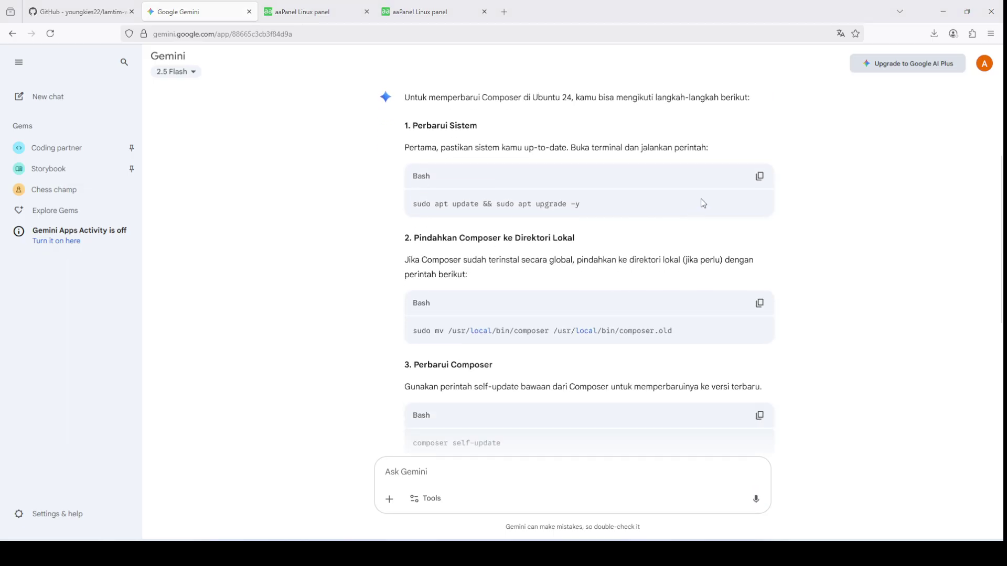
left_click(759, 176)
left_click(315, 8)
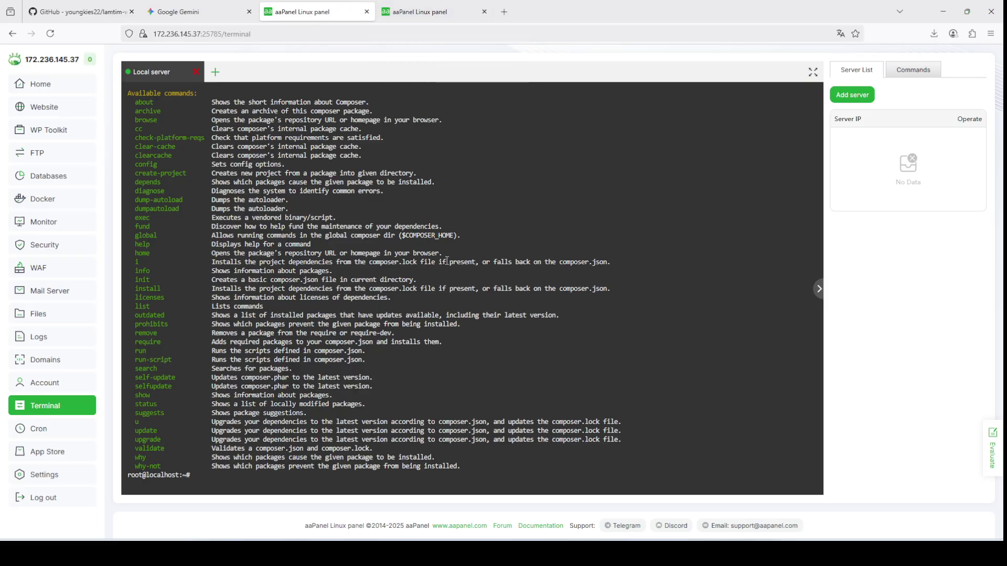
Step: Clear the terminal, then paste and run the system update and upgrade command
type("clear")
key("Return")
right_click(393, 276)
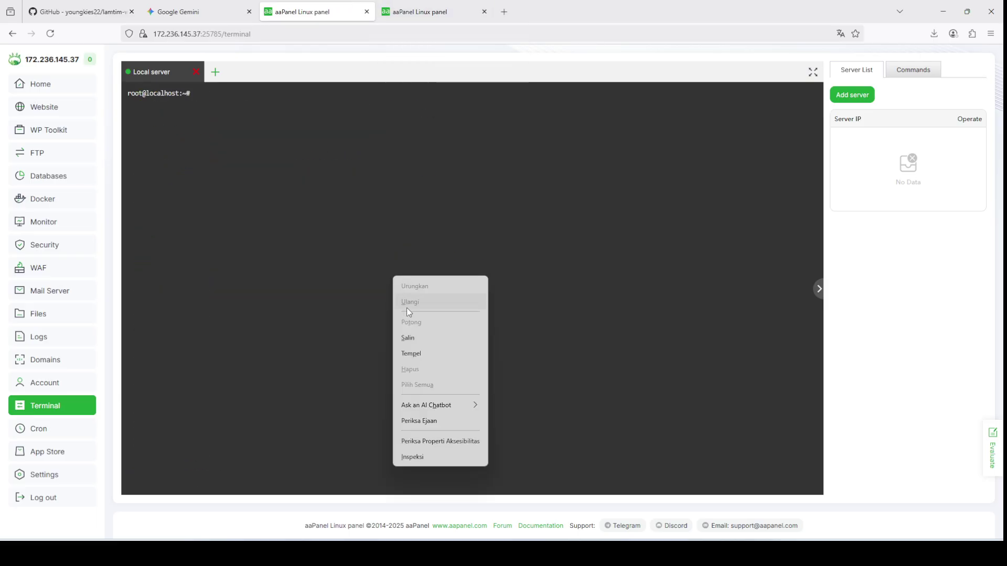
left_click(417, 353)
key("Return")
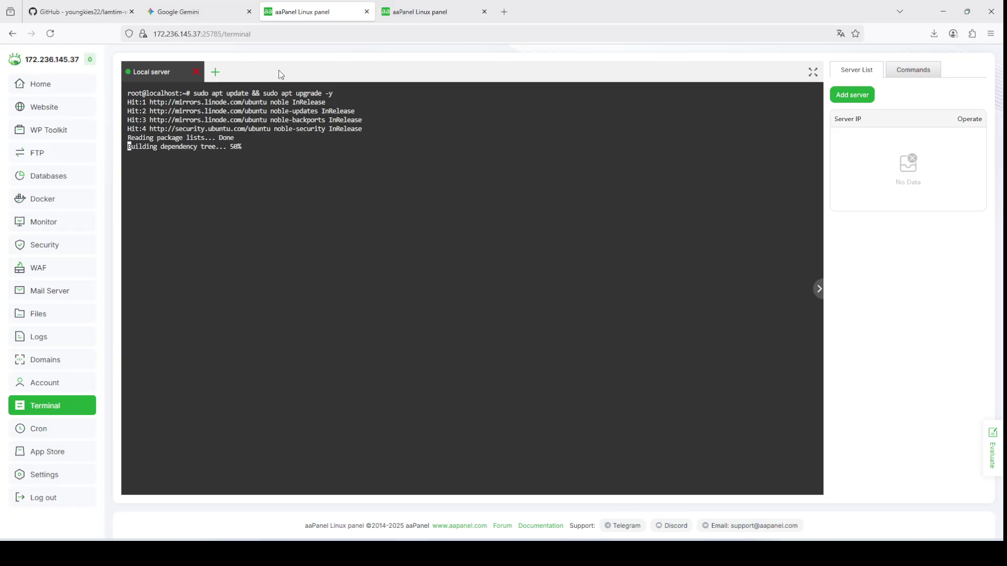
Step: Copy Gemini's command that moves the old Composer aside
left_click(181, 11)
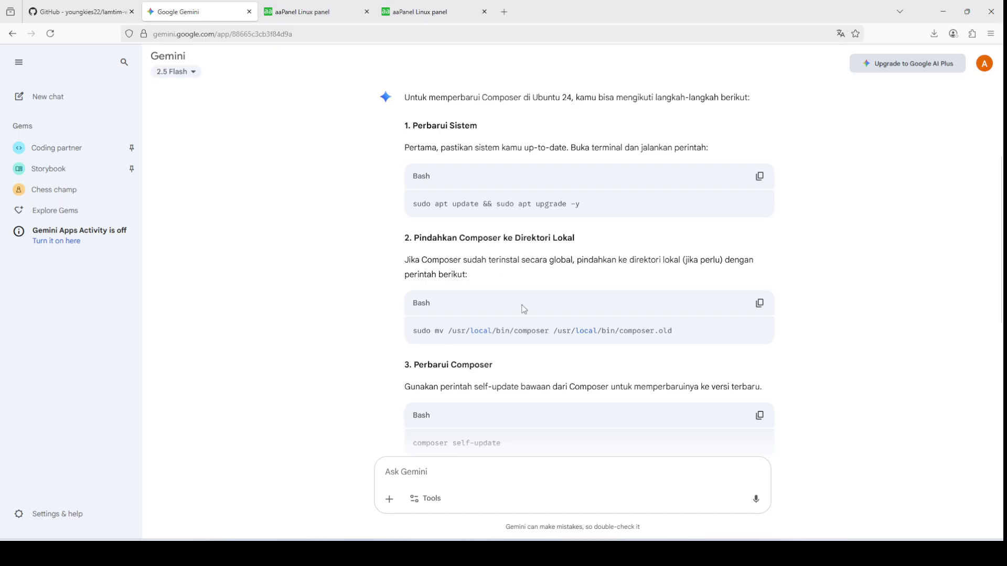
left_click_drag(413, 330, 688, 335)
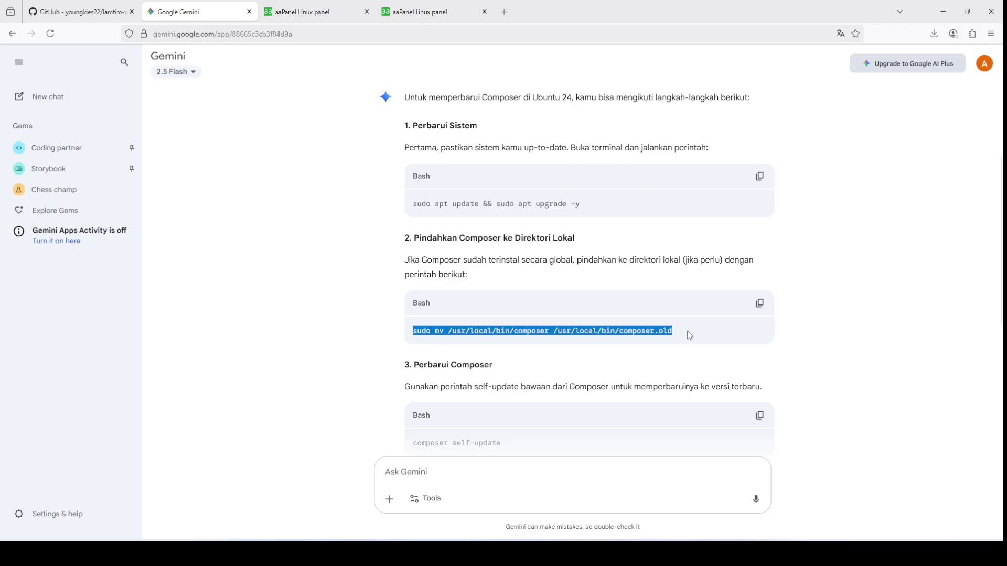
left_click(709, 311)
left_click(759, 303)
left_click(320, 12)
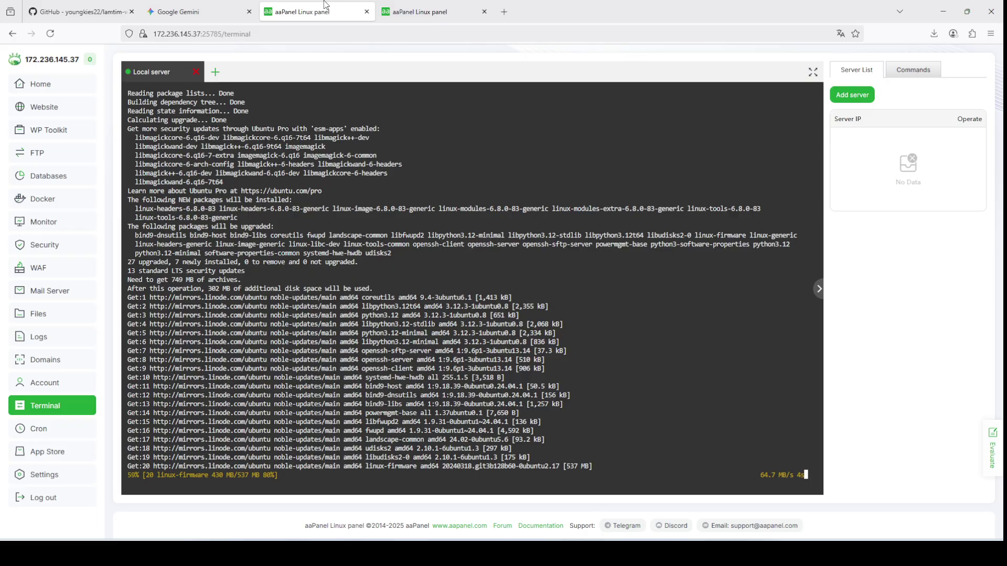
Step: Select the first php installer command line in Gemini's reply
key("ctrl+shift+Tab")
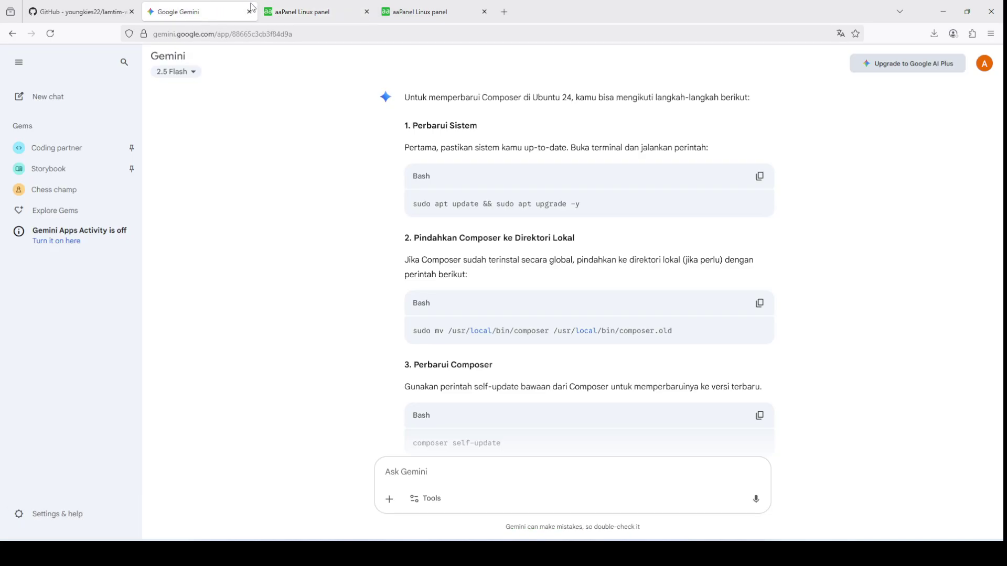
scroll(471, 255, "down", 5)
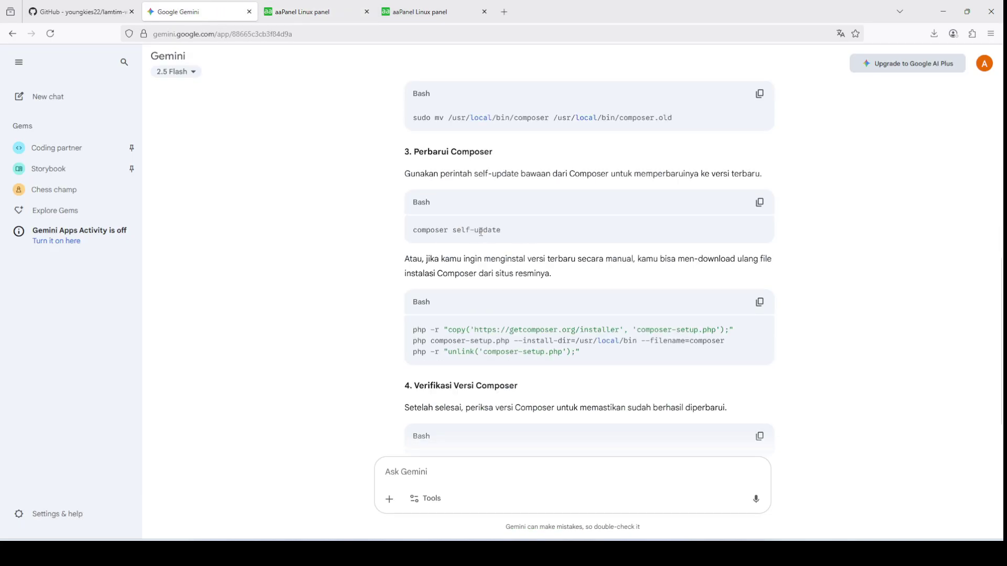
left_click_drag(414, 332, 762, 335)
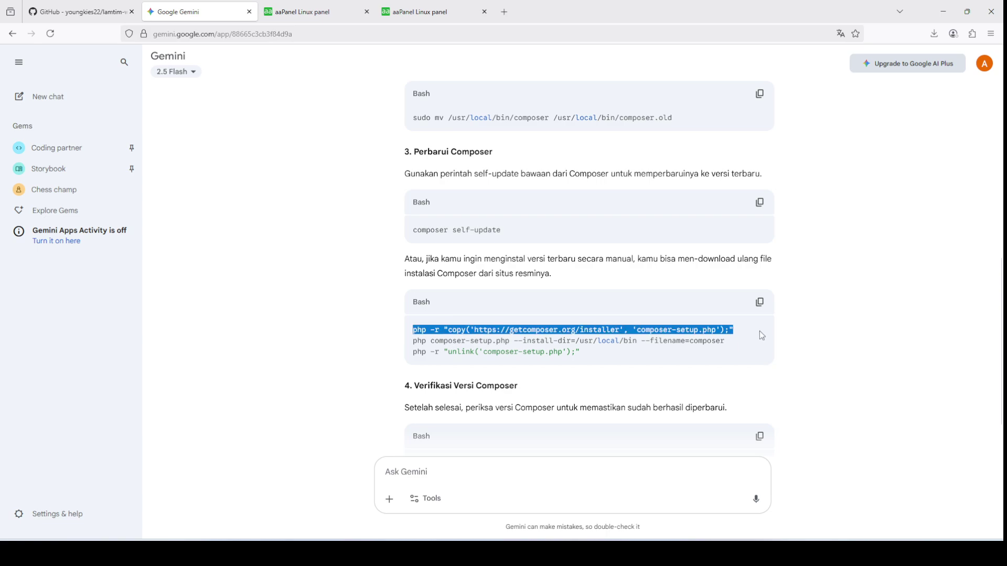
scroll(464, 356, "down", 2)
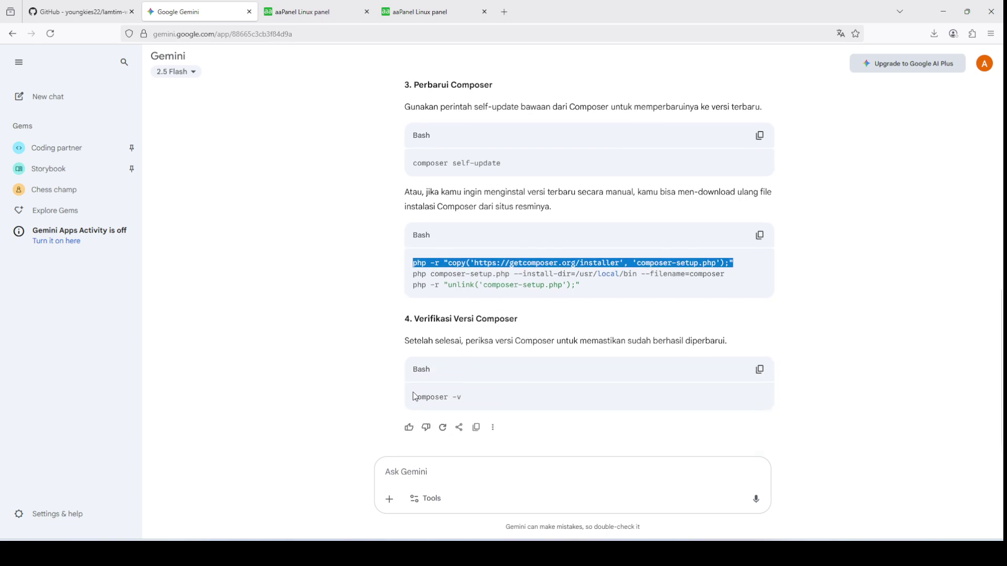
scroll(332, 221, "up", 2)
left_click(325, 16)
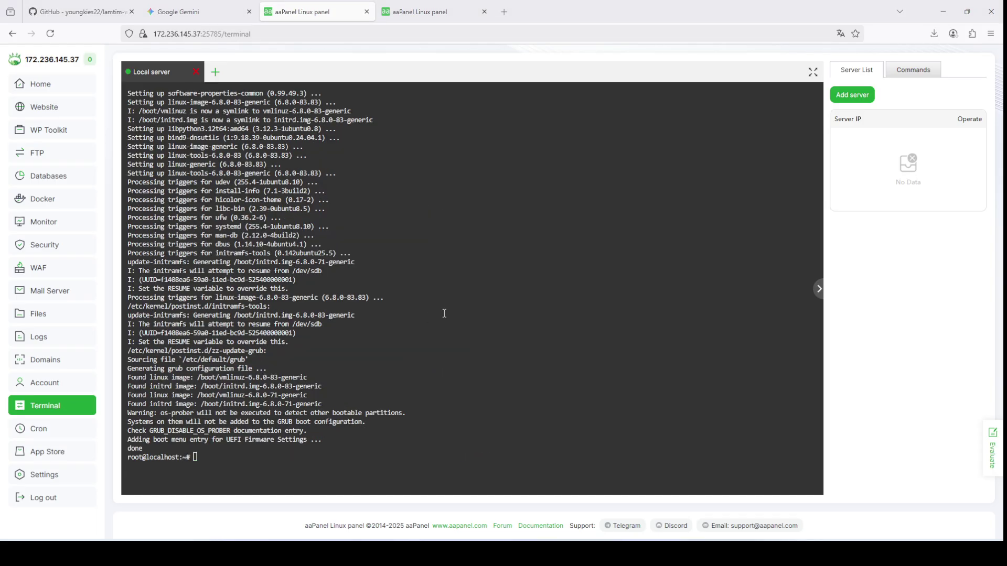
Step: Paste and run Gemini's sudo mv command that renames the old composer
left_click(254, 6)
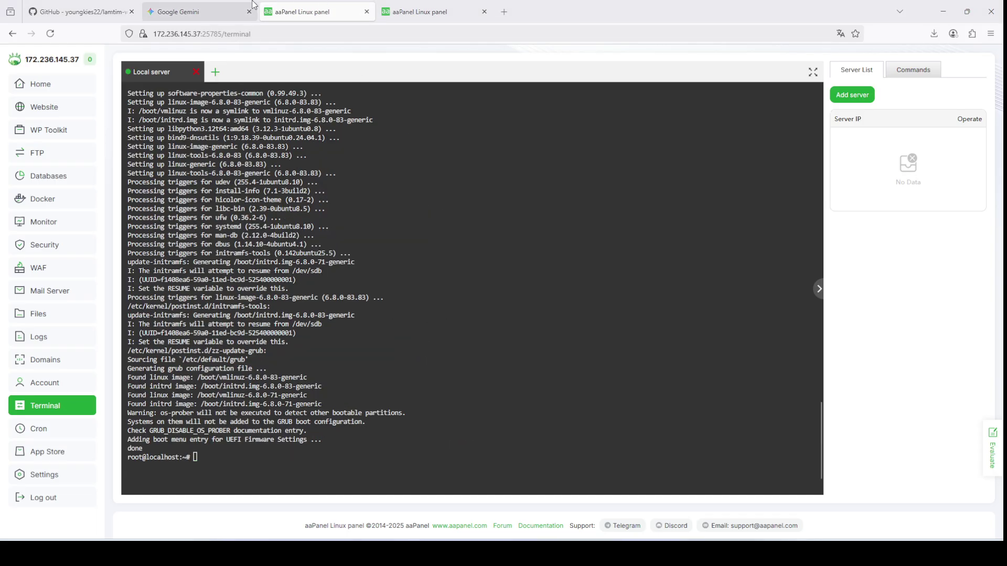
left_click_drag(413, 157, 676, 160)
left_click(355, 9)
right_click(367, 217)
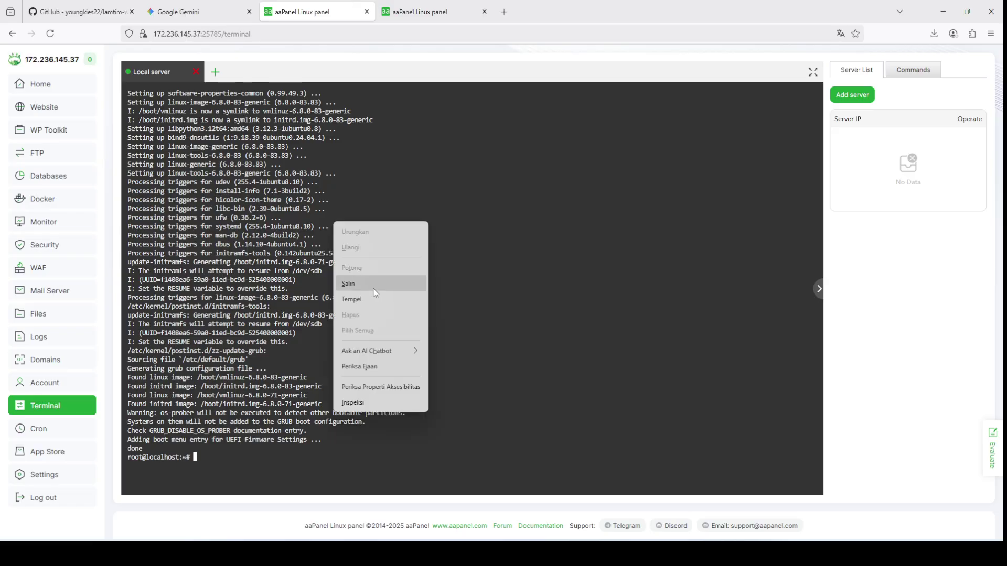
left_click(374, 298)
key("Return")
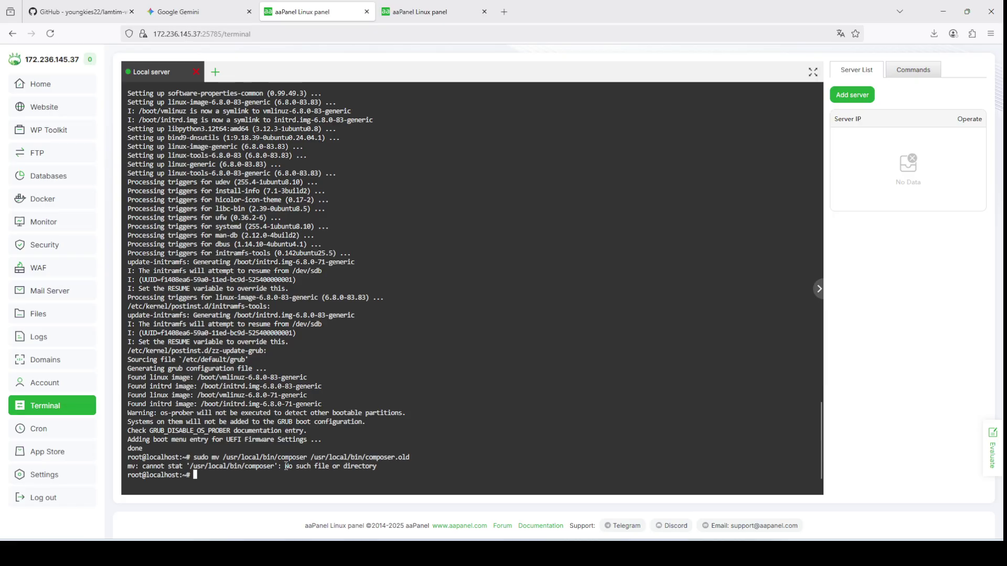
Step: Clear the terminal and run composer self-update, upgrading Composer to 2.8.12
left_click(210, 11)
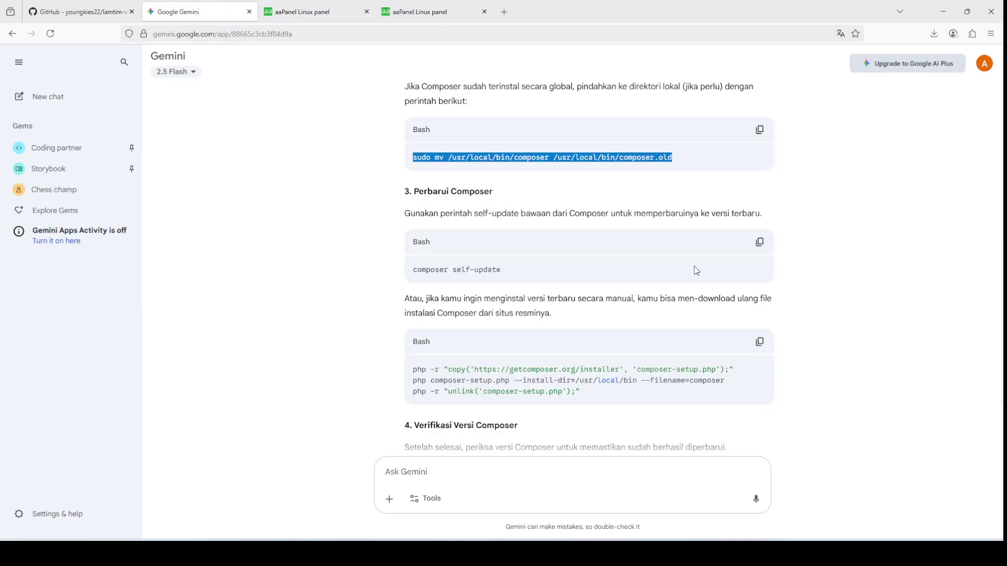
left_click(753, 244)
left_click(310, 12)
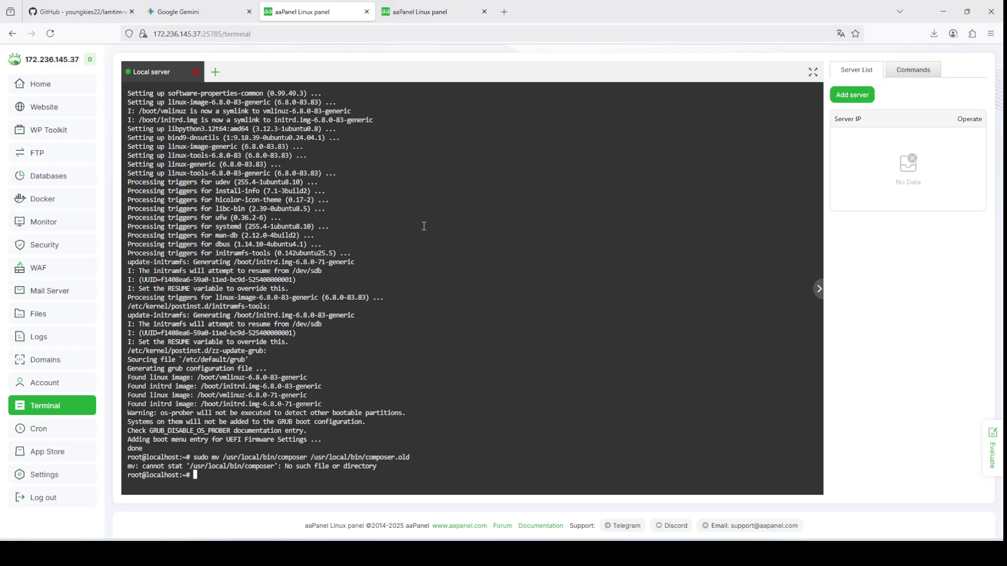
type("clear")
key("Return")
right_click(431, 223)
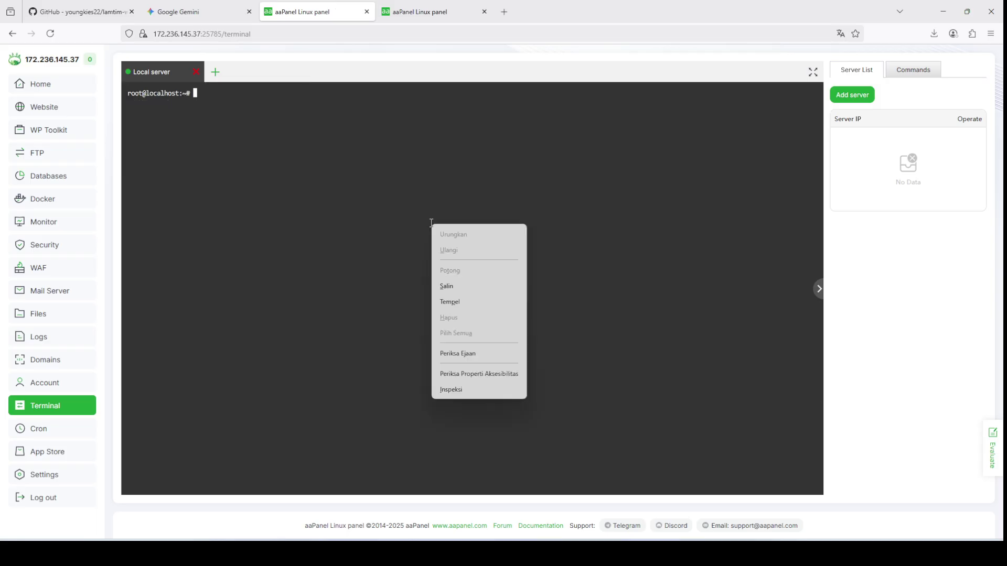
left_click(450, 300)
key("Return")
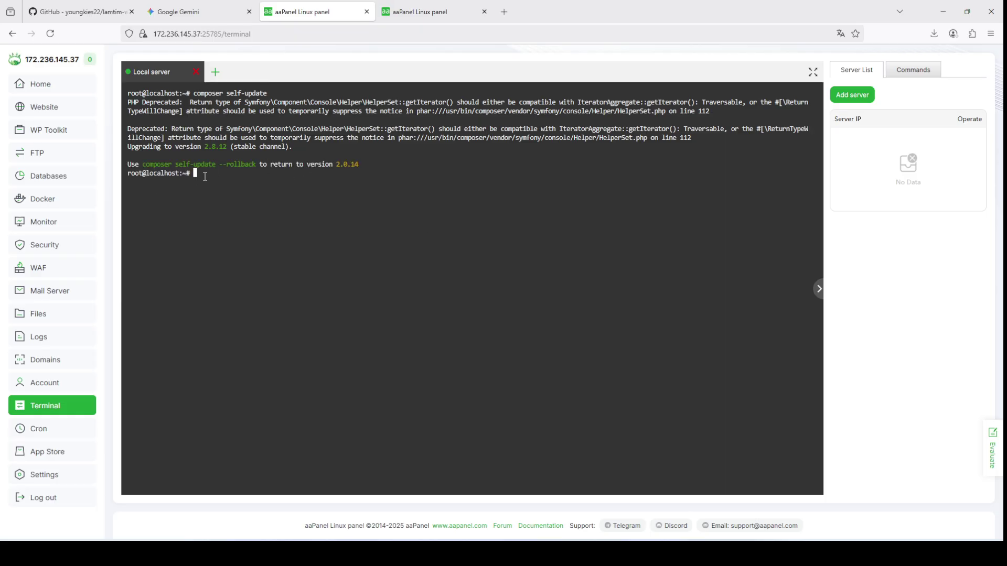
Step: Copy the self-update deprecation warnings and start a new message in Gemini
left_click_drag(209, 173, 101, 97)
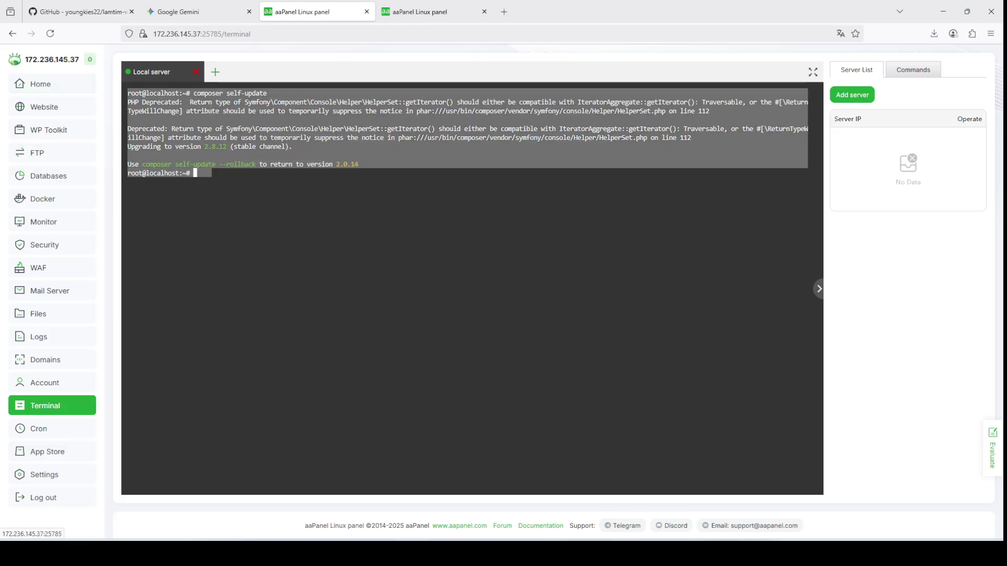
right_click(212, 115)
left_click(225, 172)
left_click(226, 11)
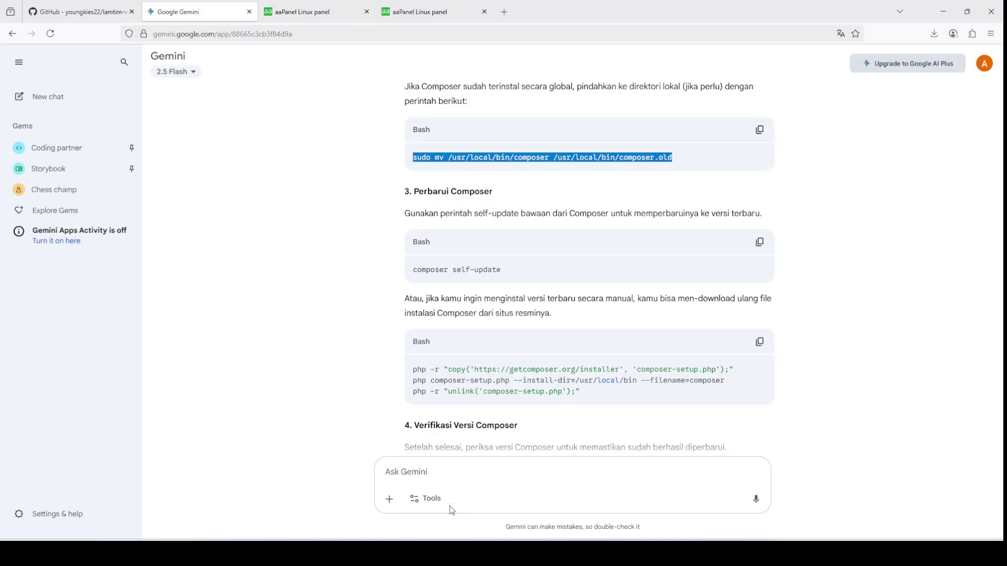
left_click(428, 498)
left_click(483, 493)
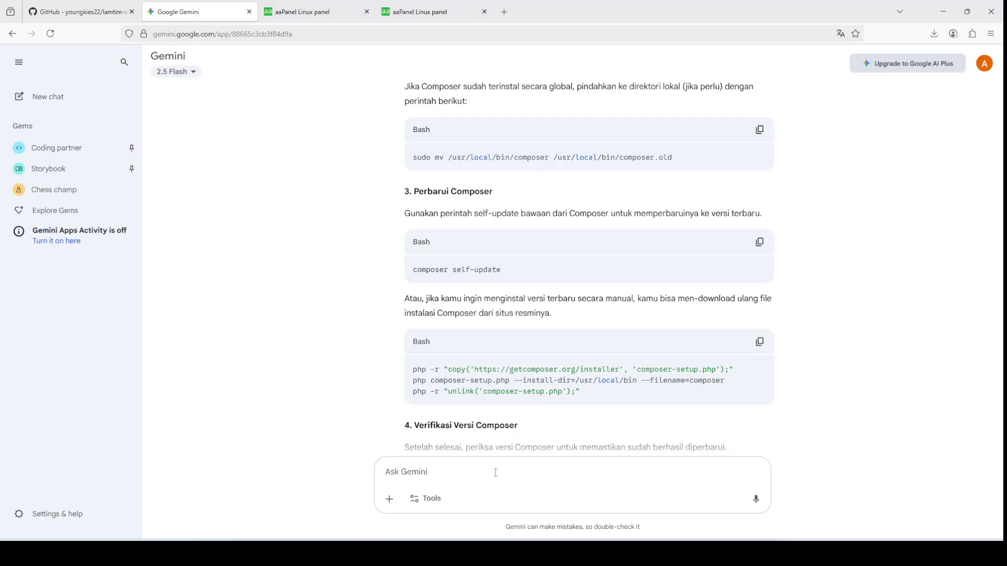
Step: Send Gemini 'atasi ini' with the pasted self-update warnings and read its explanation
type("atasi i")
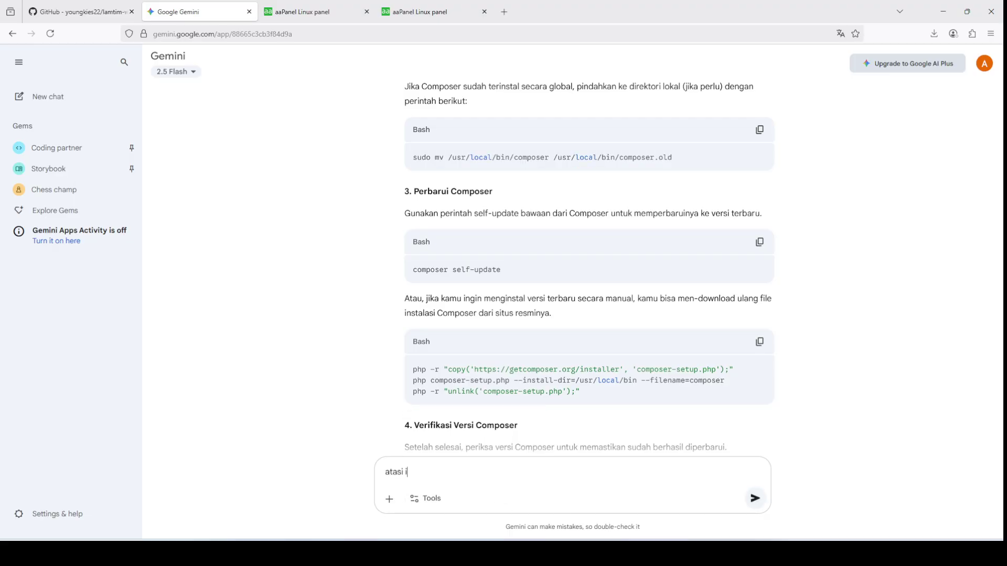
type("ni")
key("ctrl+v")
key("Return")
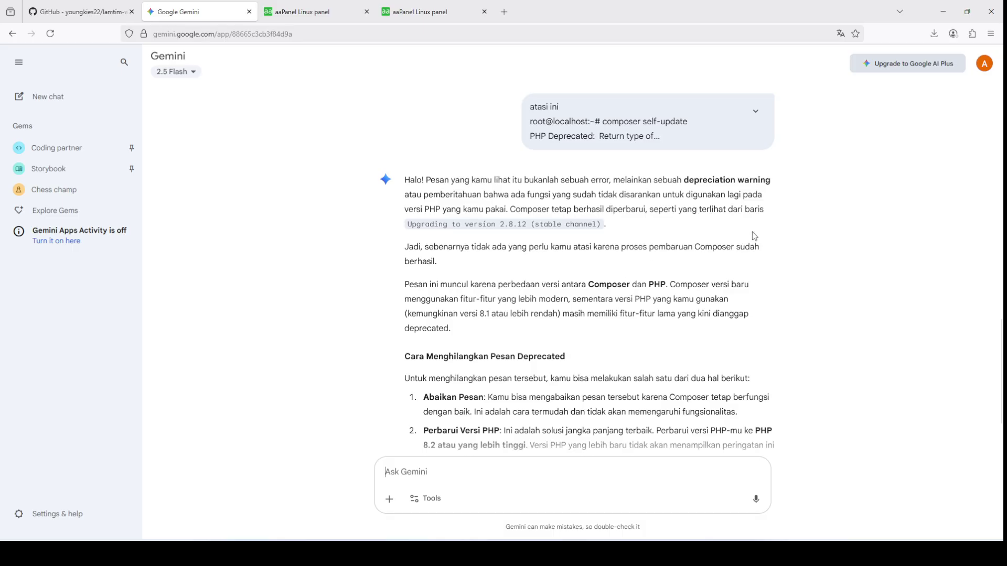
scroll(754, 236, "down", 2)
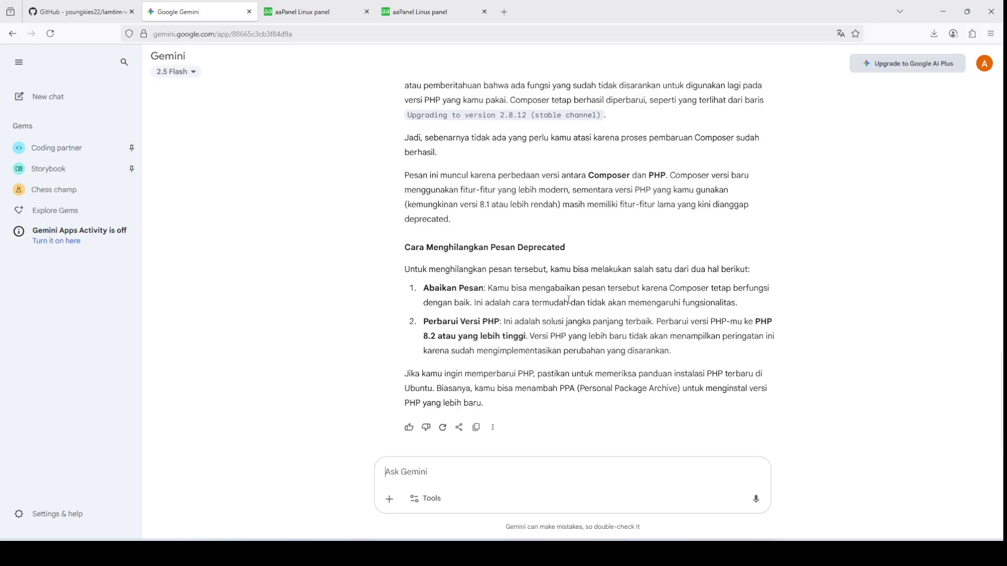
Step: Run composer in the terminal and select its output lines showing version 2.8.12
key("ctrl+Tab")
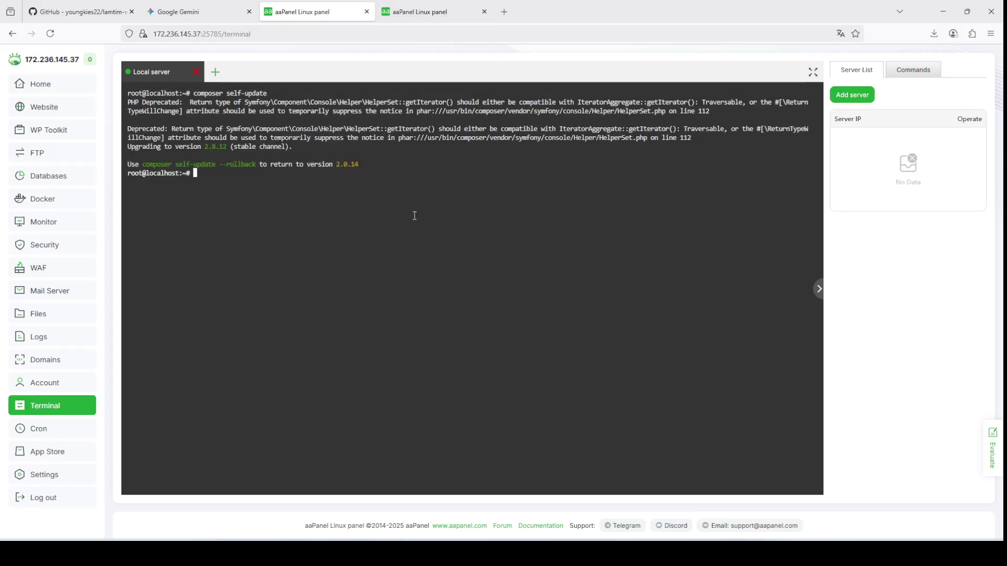
type("com")
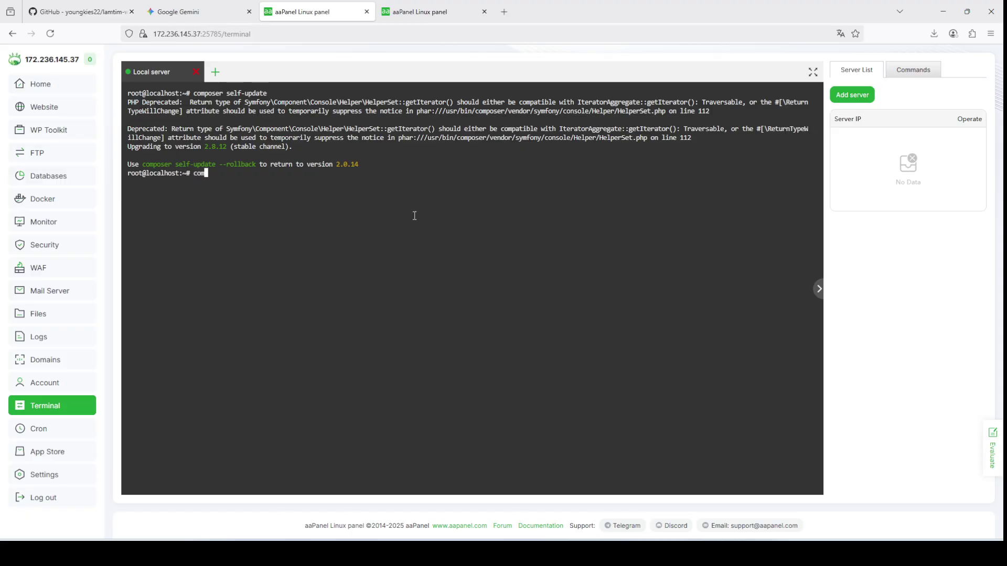
type("poser -")
key("Return")
scroll(336, 233, "up", 5)
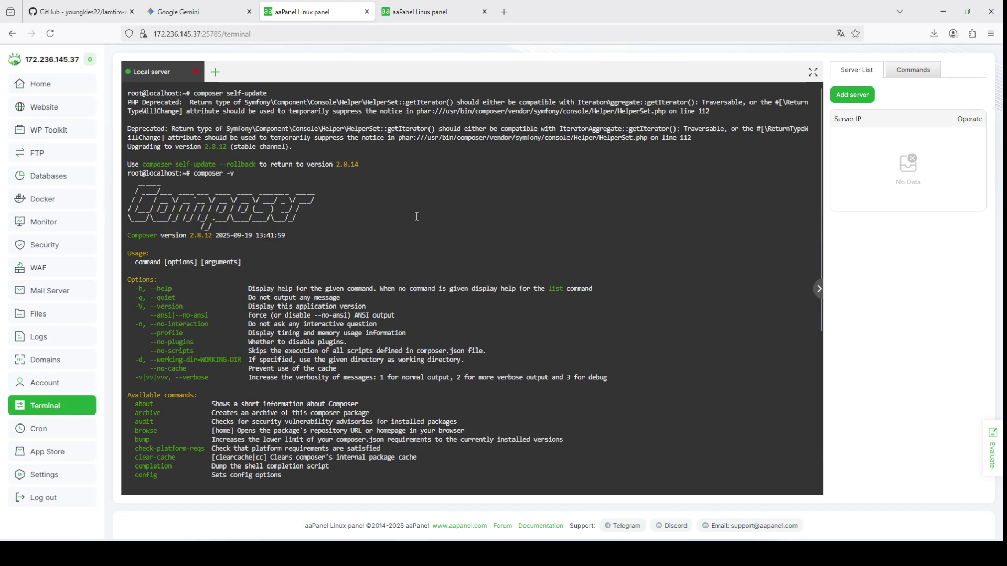
scroll(336, 232, "down", 4)
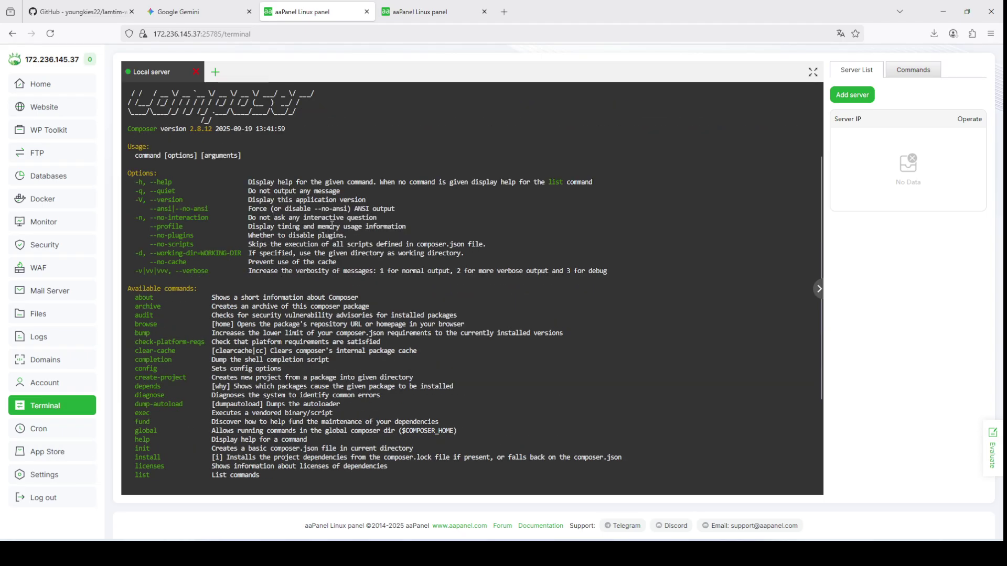
scroll(157, 167, "up", 2)
left_click_drag(130, 116, 295, 161)
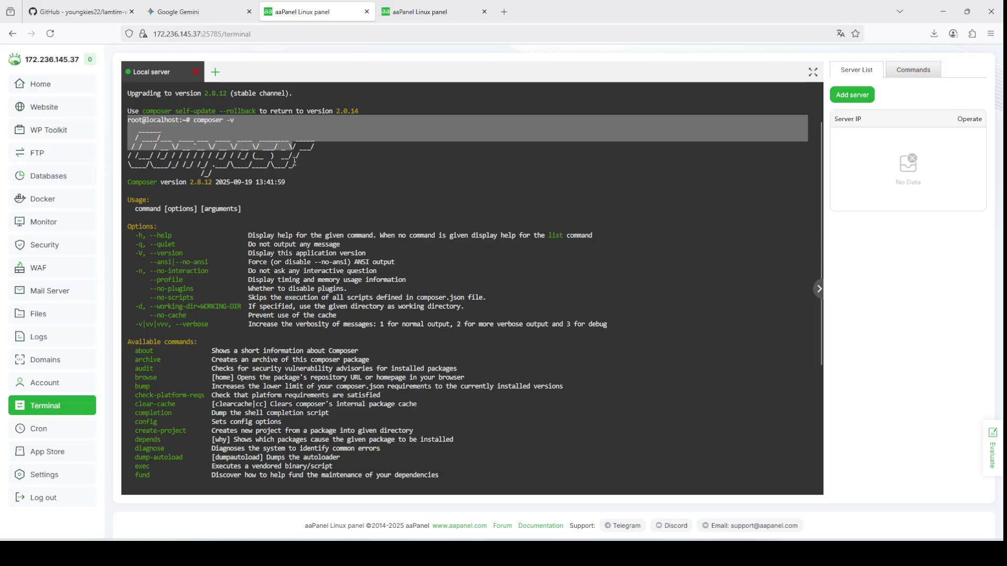
scroll(239, 204, "down", 4)
scroll(200, 145, "up", 4)
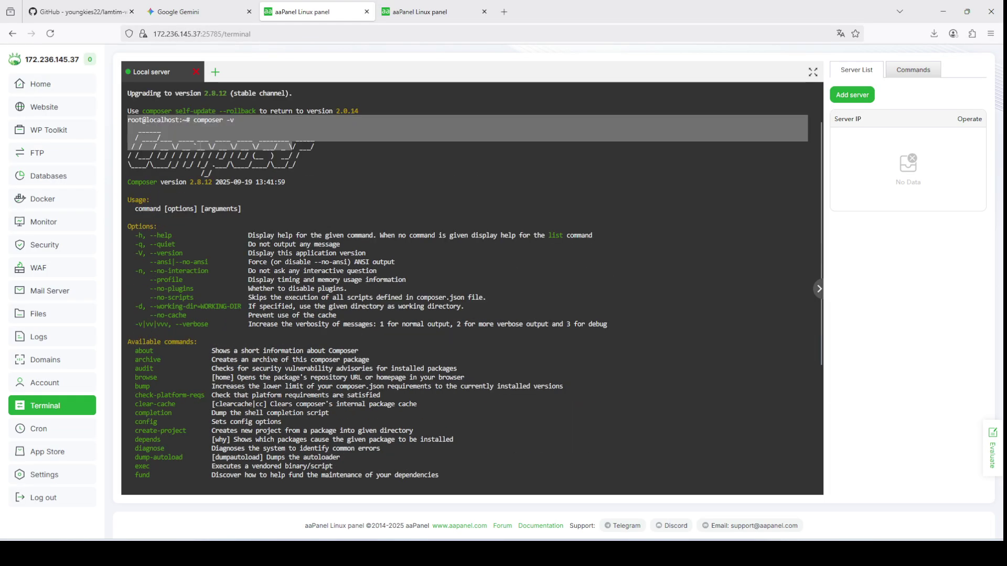
Step: Highlight the version number, deselect it, and clear the terminal screen
left_click(212, 288)
scroll(212, 287, "down", 4)
scroll(354, 172, "up", 6)
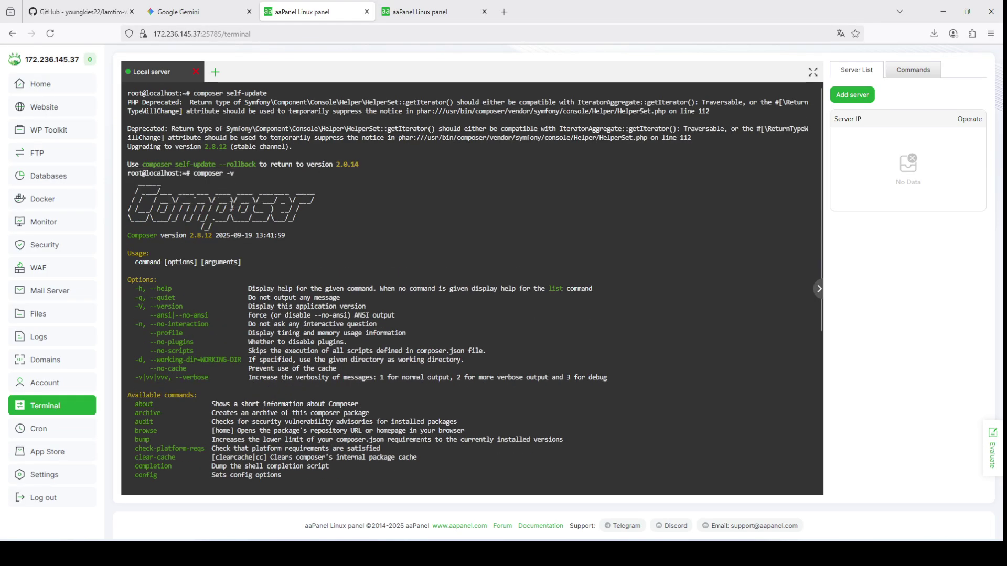
left_click_drag(193, 236, 216, 236)
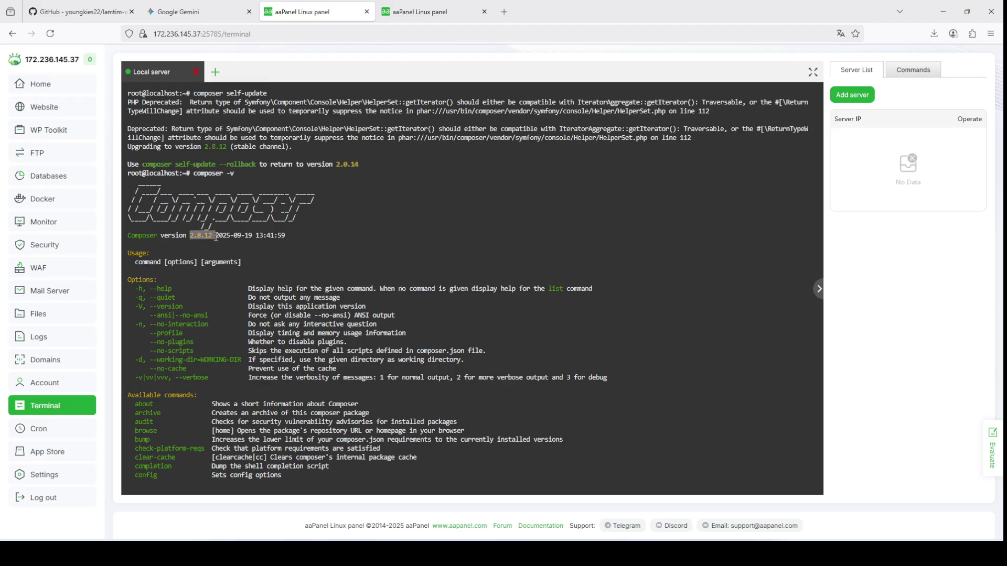
left_click(347, 245)
type("clear")
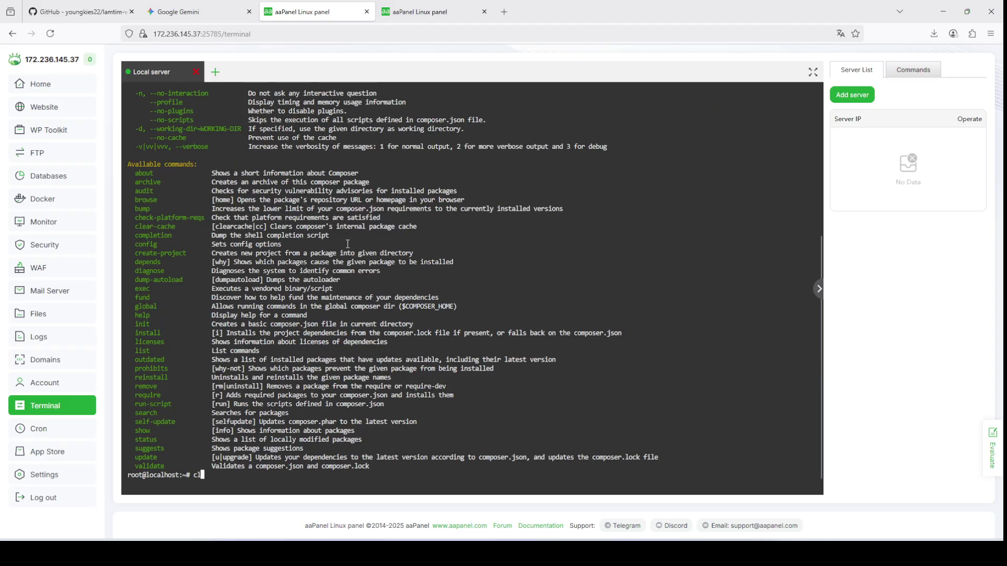
key("Return")
Step: Check versions with php -v (8.2.28) and node -v, which shows Node is missing
type("php -v")
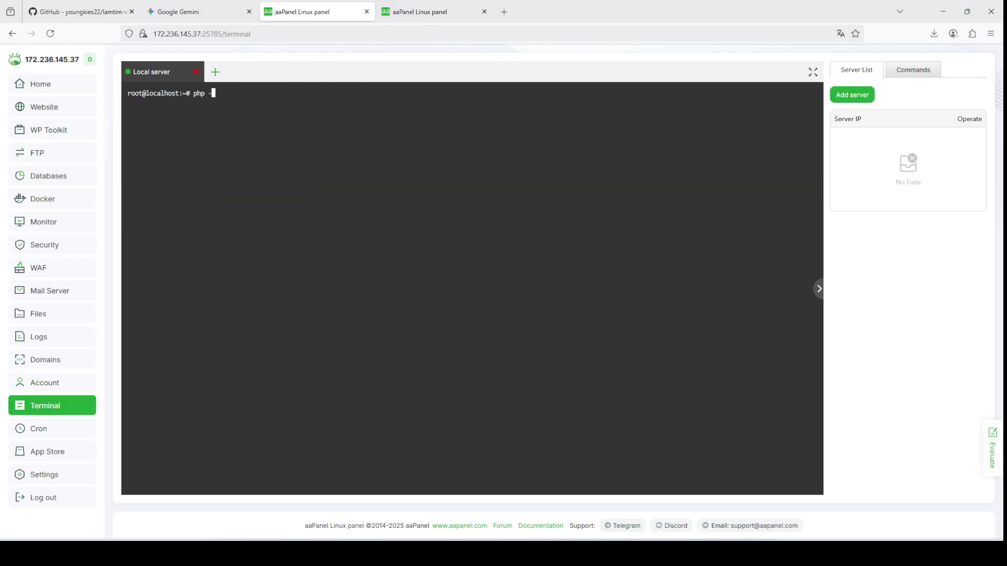
key("Return")
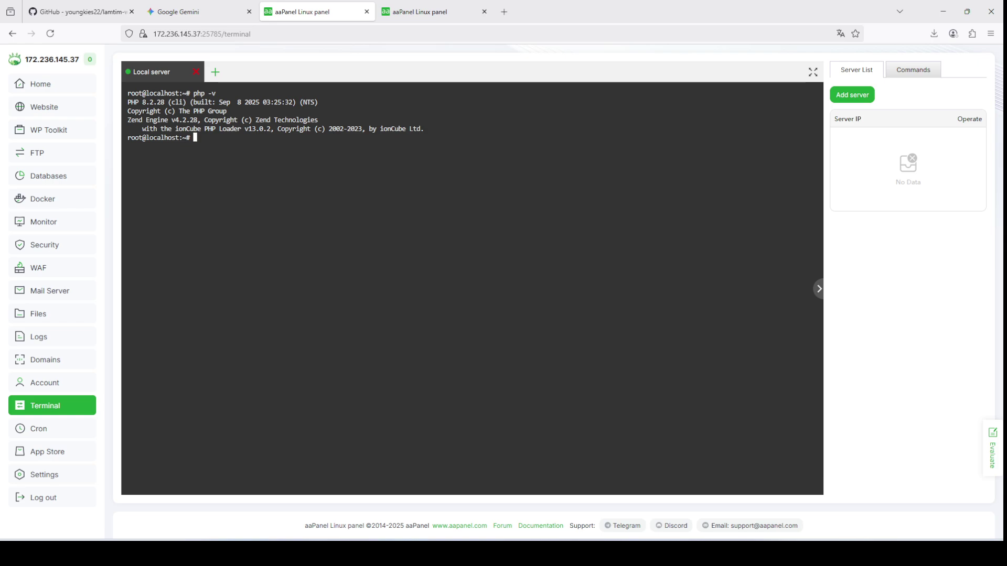
type("node -v")
key("Return")
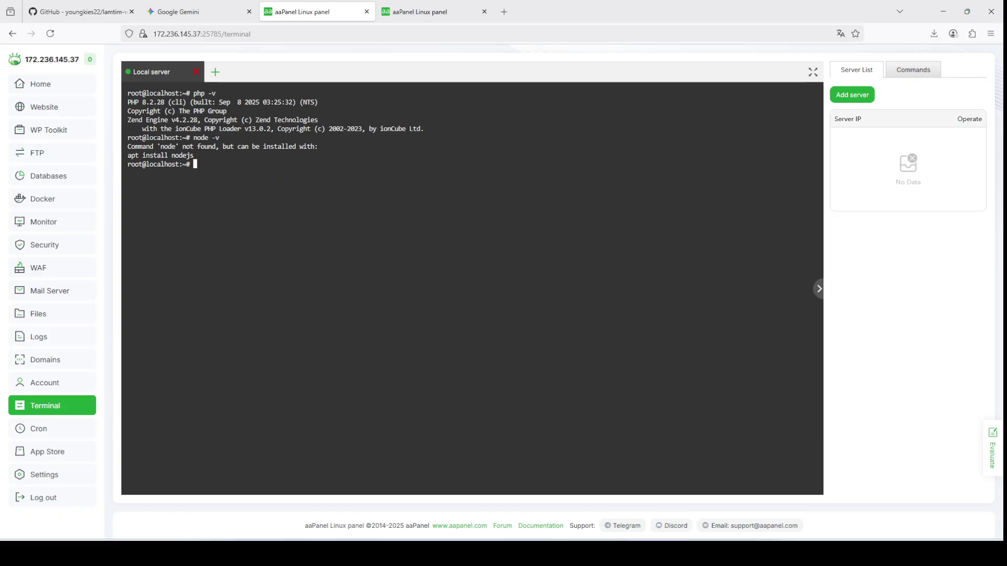
Step: Install Node.js with apt install nodejs, confirming the prompt with y
type("apt install nodejs")
key("Return")
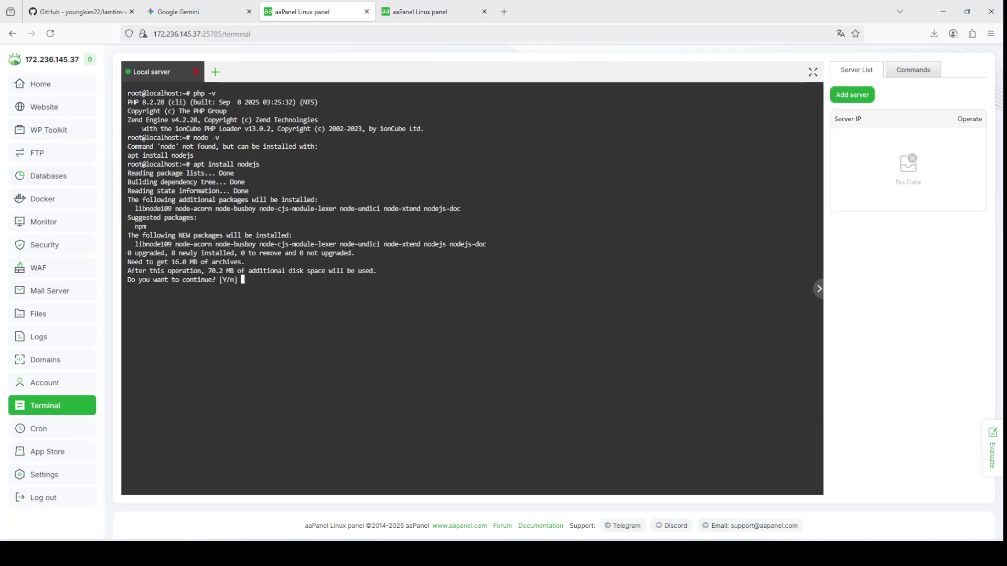
type("y")
key("Return")
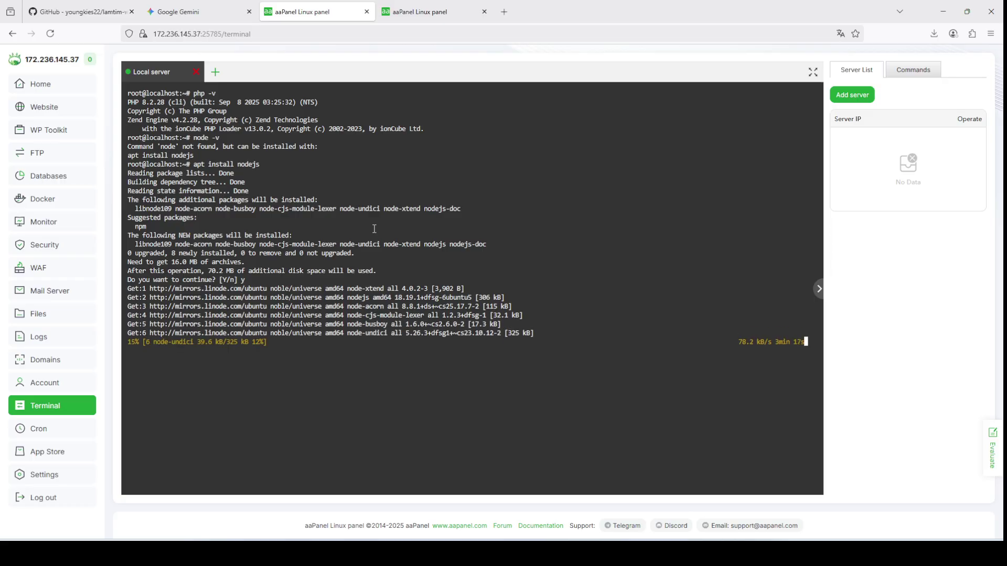
Step: Close the php-8.2 window, view the Node project list, and return to the terminal
left_click(404, 16)
left_click(709, 112)
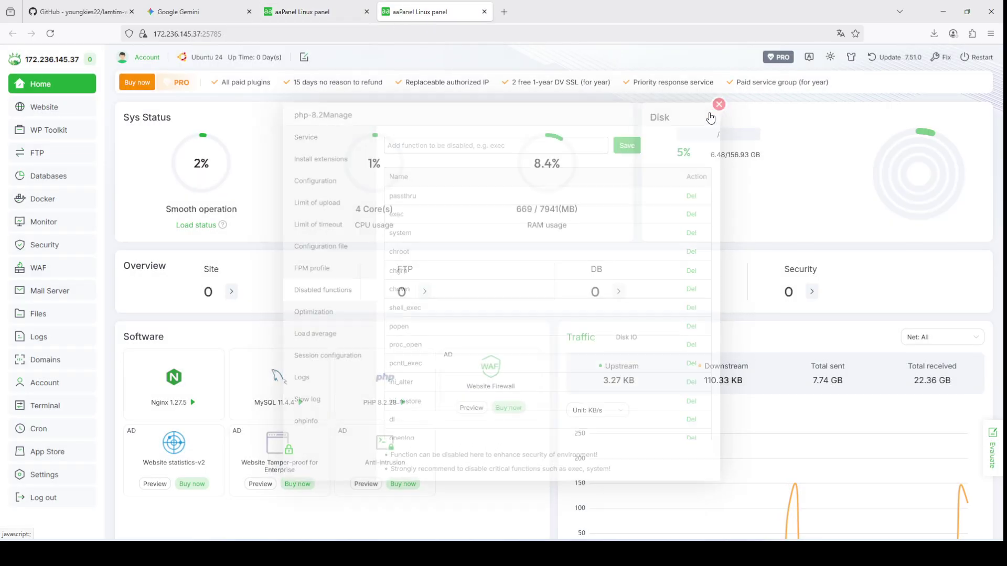
left_click(41, 107)
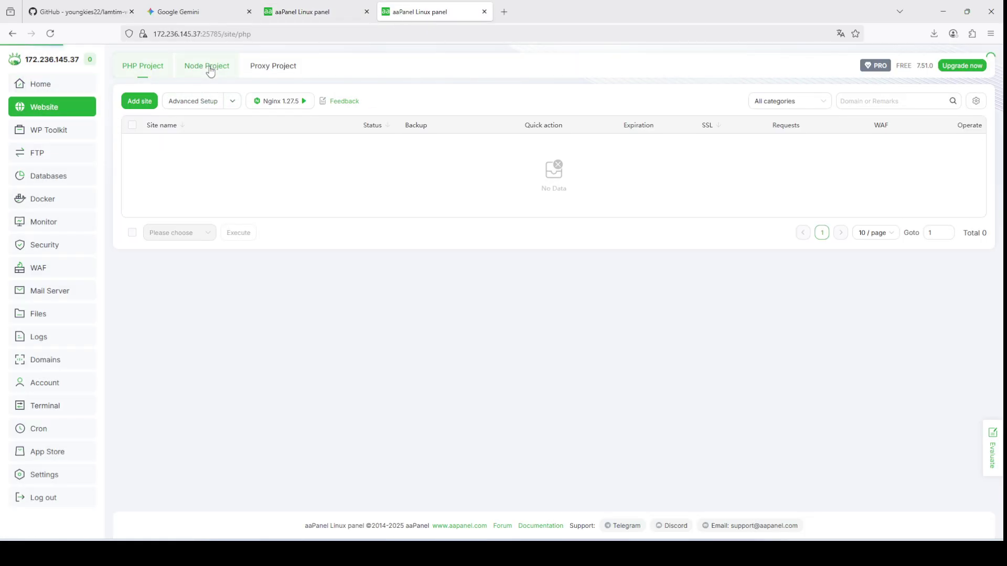
left_click(208, 68)
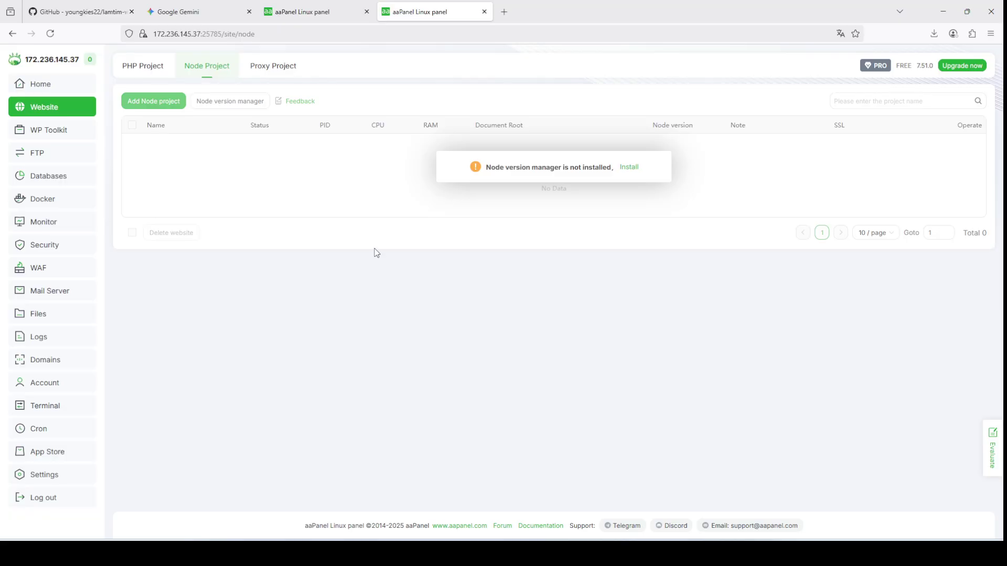
left_click(336, 11)
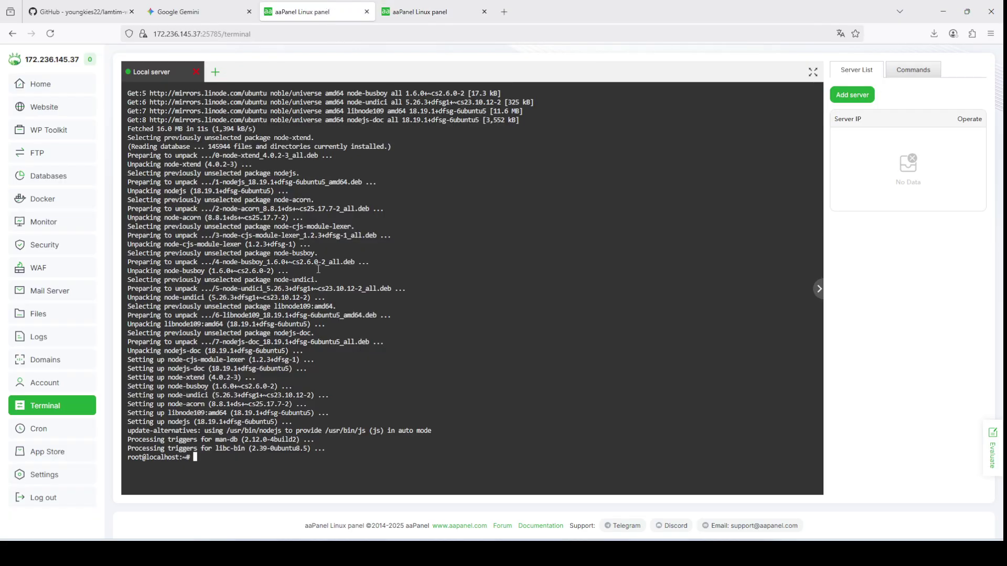
Step: Clear the terminal and run node -v, which reports v18.19.1
type("clear")
key("Return")
type("node")
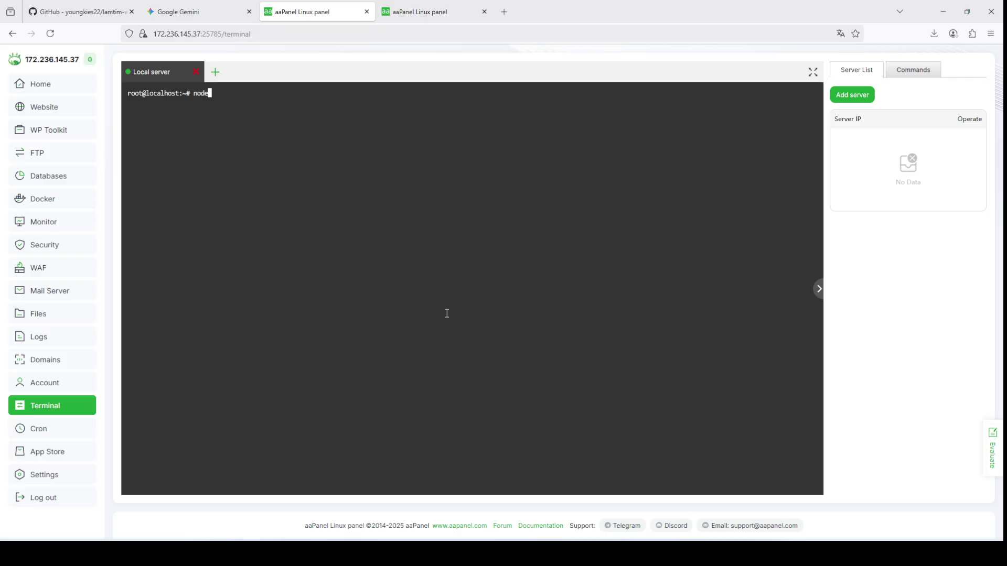
type(" -v")
key("Return")
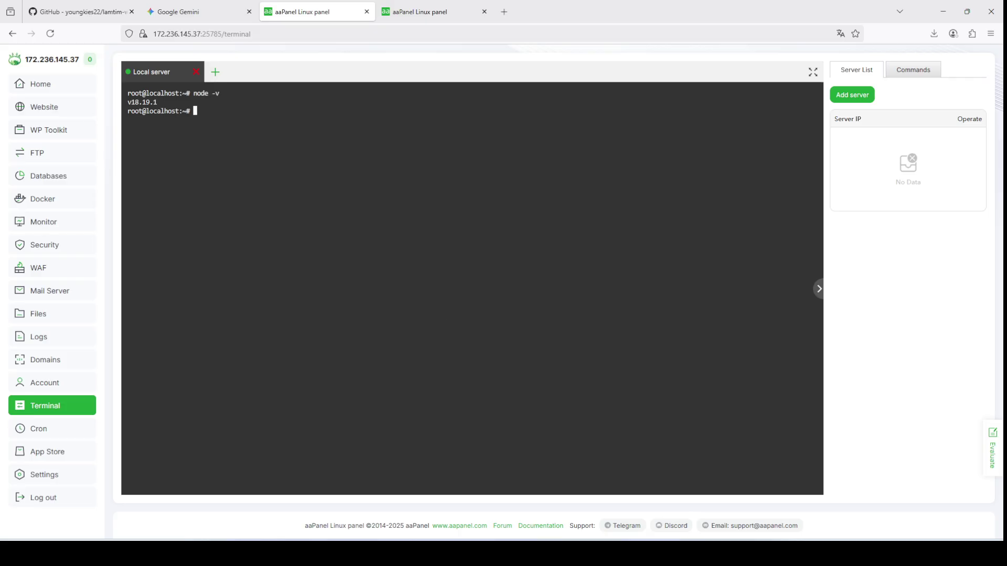
Step: Select the v18.19.1 version output in the terminal and copy it
left_click(194, 11)
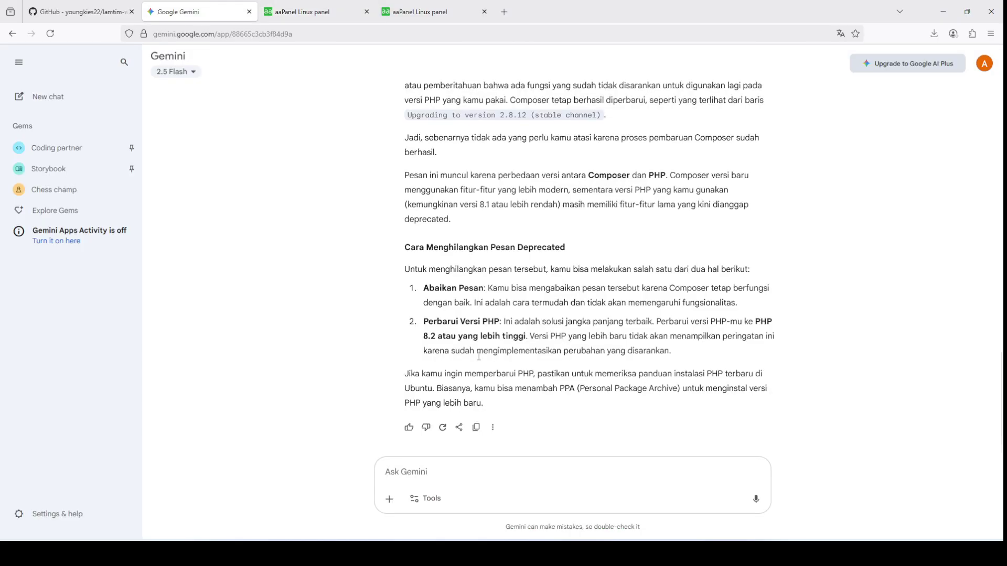
left_click(315, 11)
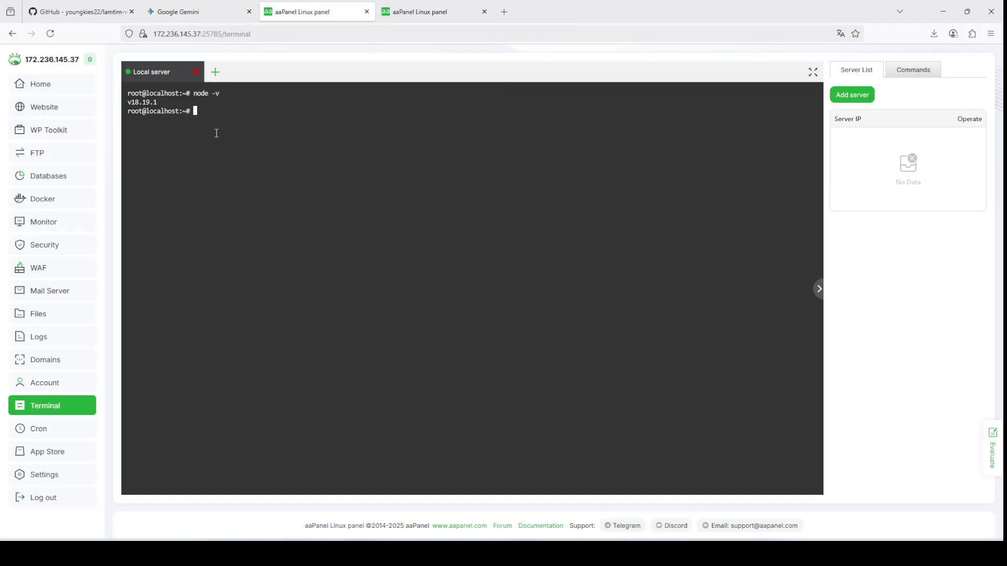
left_click_drag(216, 132, 112, 90)
right_click(113, 90)
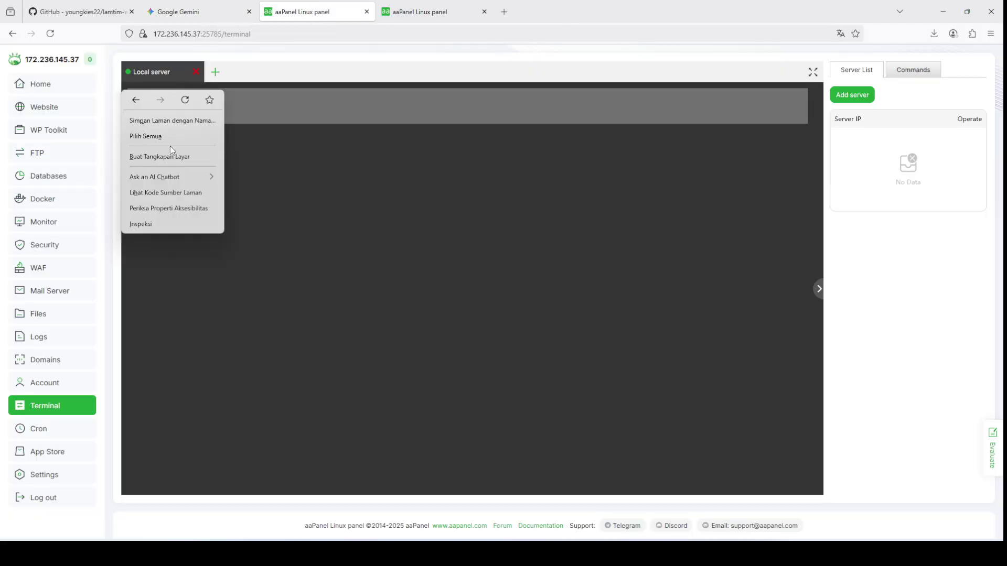
left_click(170, 146)
left_click_drag(240, 136, 129, 90)
right_click(149, 104)
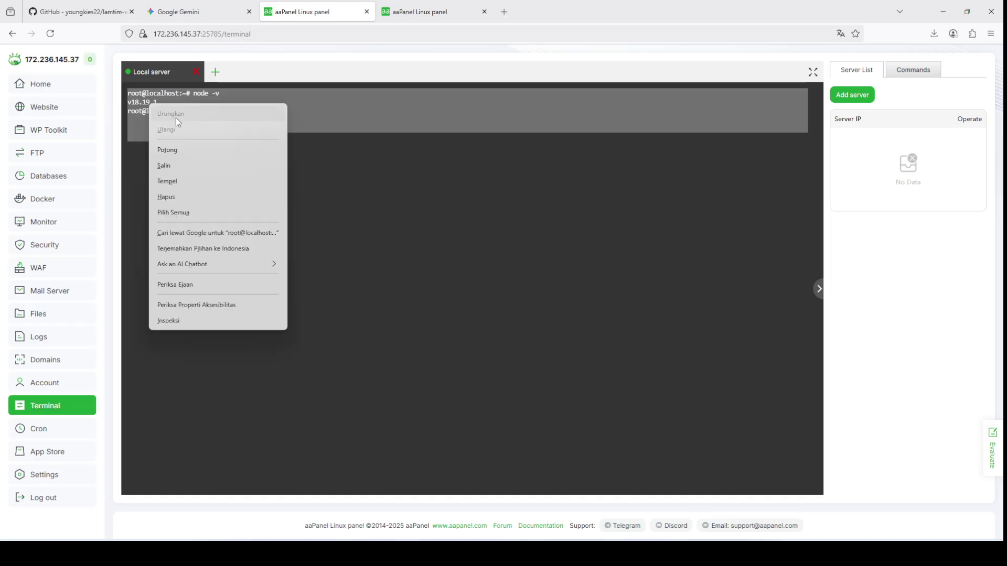
left_click(187, 164)
Step: Ask Gemini 'cara upgred' followed by the pasted v18.19.1 terminal output
left_click(238, 7)
type("cara up")
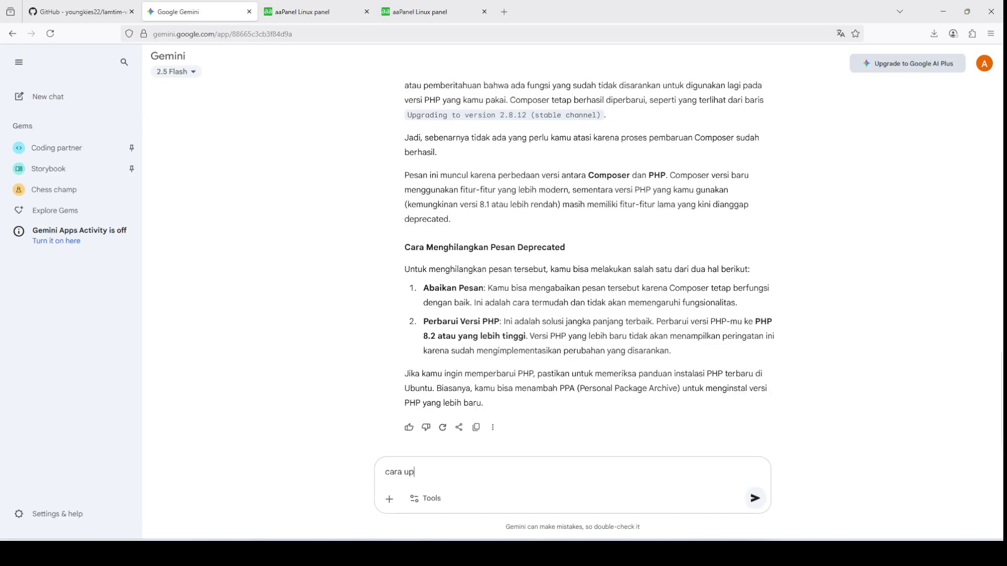
type("gred")
key("ctrl+v")
key("Return")
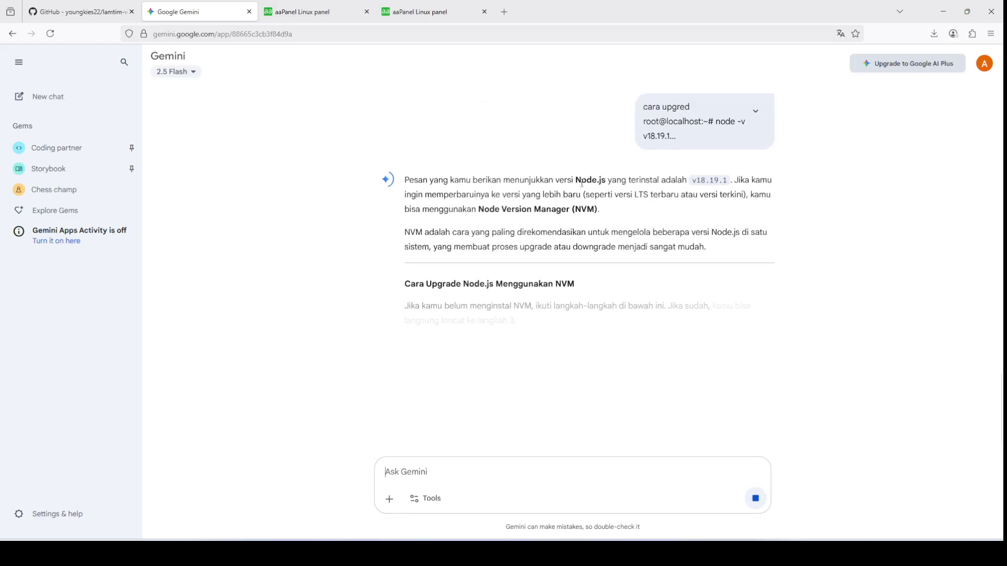
Step: Copy Gemini's NVM curl install command and go back to the aaPanel terminal
scroll(623, 272, "down", 3)
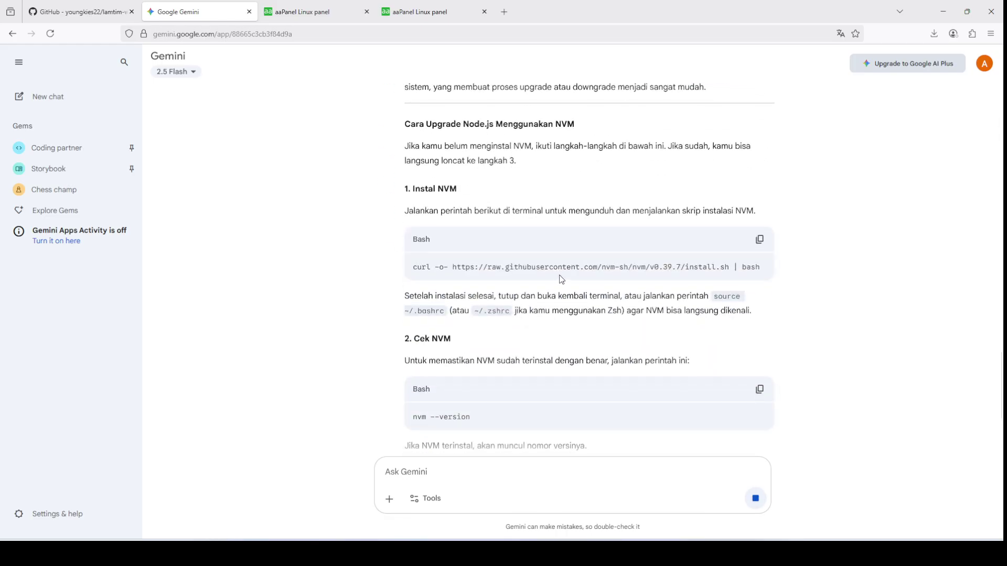
left_click(760, 240)
left_click(360, 6)
right_click(349, 148)
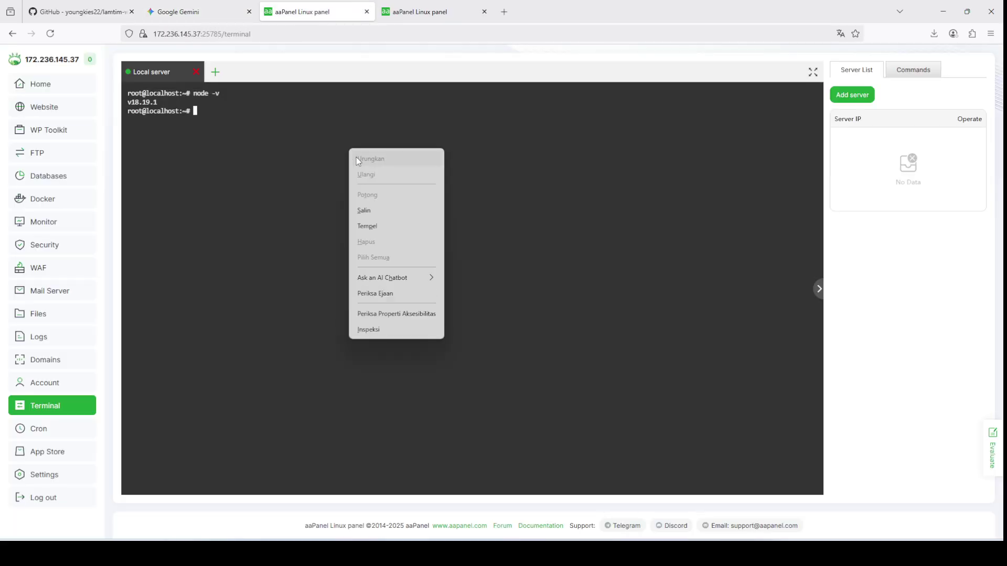
Step: Run the pasted NVM curl install script, then the copied nvm --version check
left_click(379, 226)
key("Return")
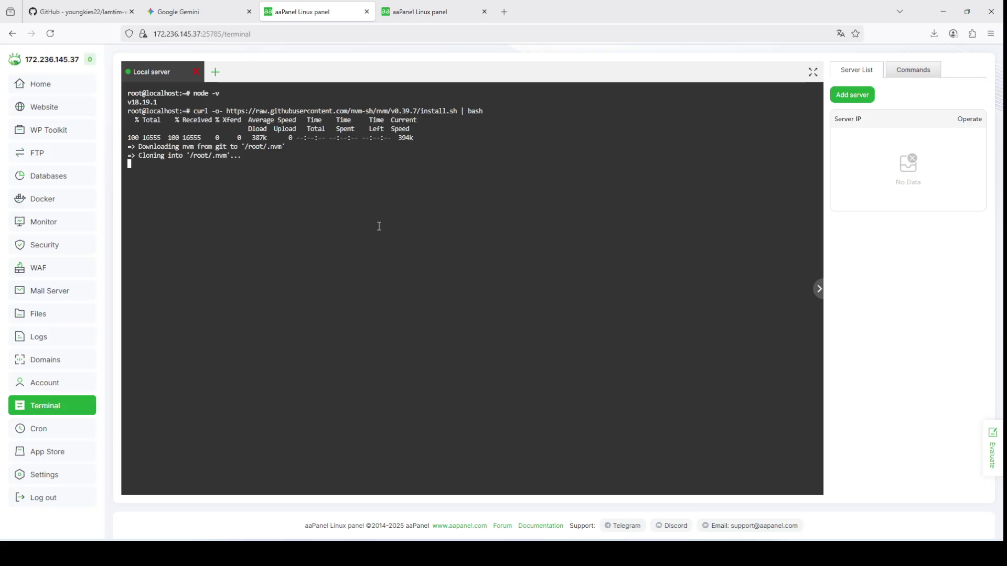
left_click(198, 5)
scroll(448, 284, "down", 3)
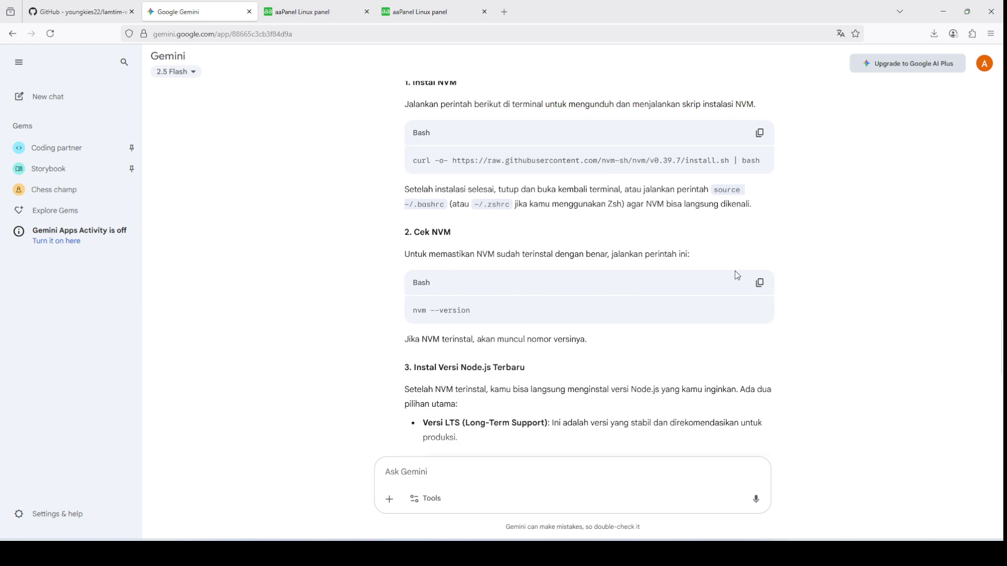
left_click(759, 282)
left_click(309, 11)
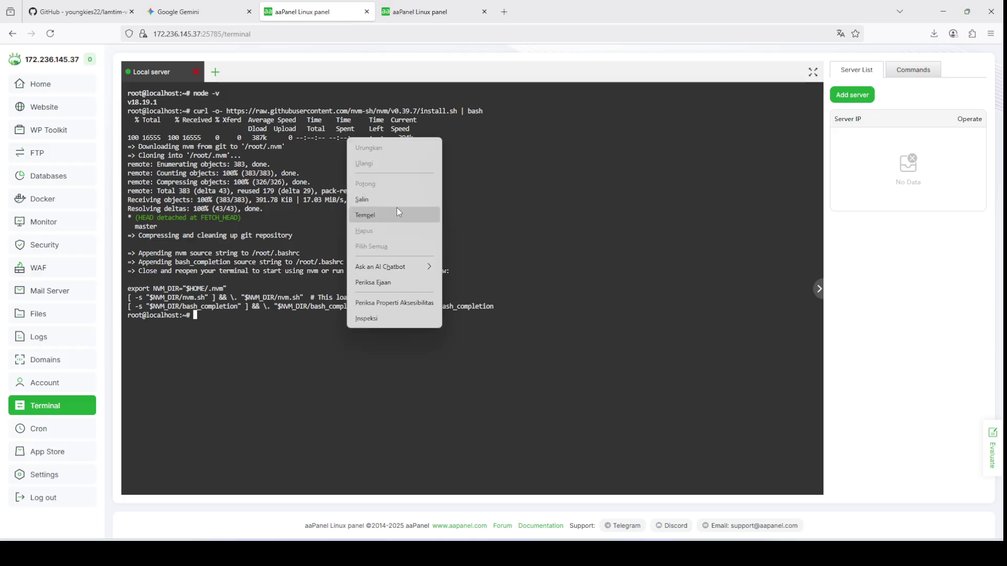
left_click(402, 214)
key("Return")
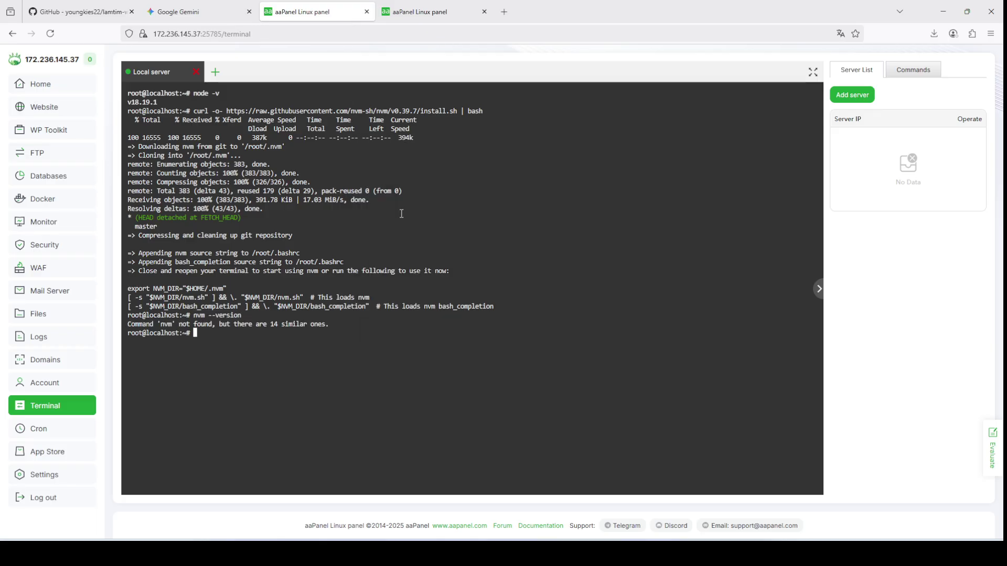
Step: Copy nvm install --lts from Gemini and run it in the terminal
left_click(179, 11)
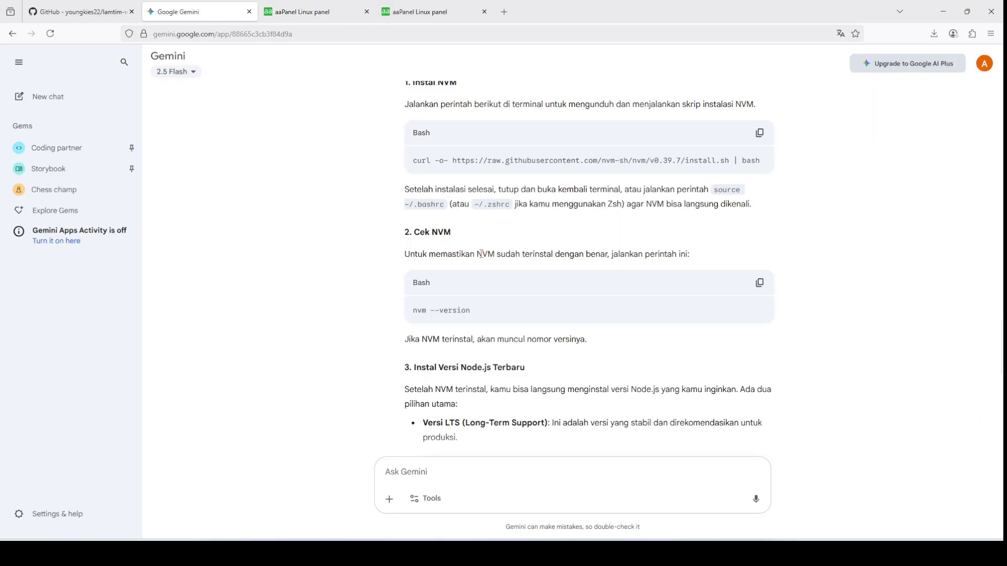
scroll(474, 270, "down", 5)
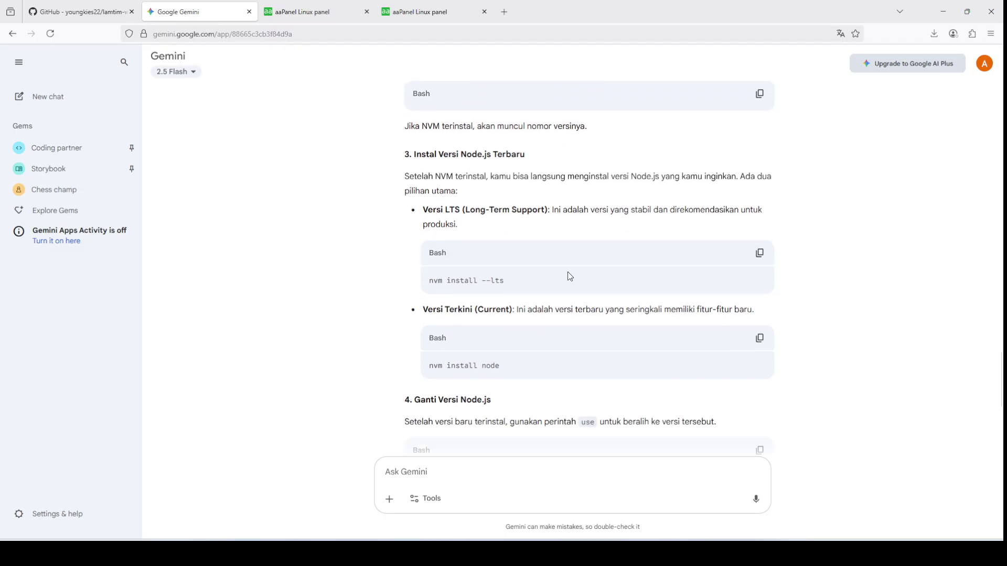
left_click(759, 254)
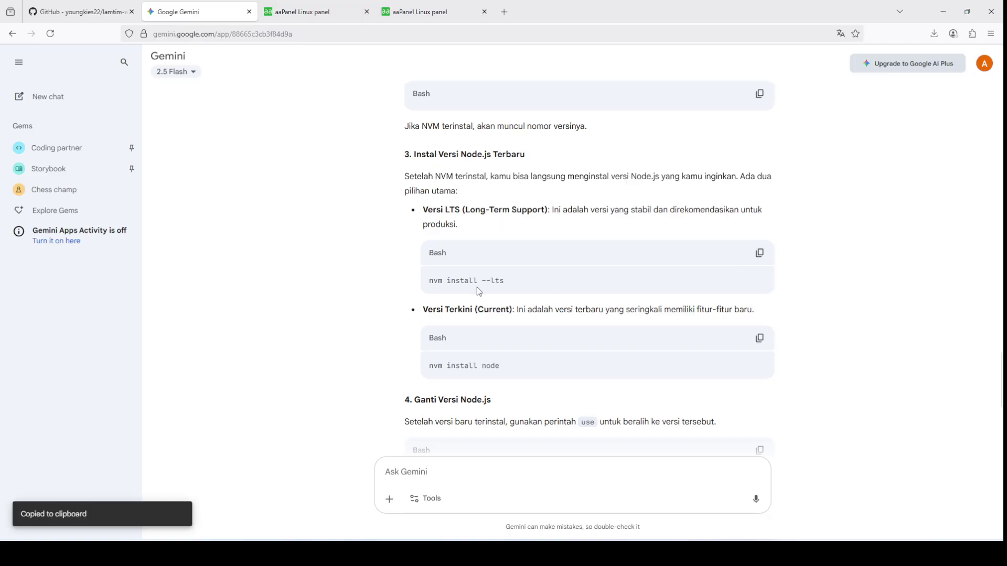
left_click(335, 11)
right_click(400, 171)
left_click(442, 244)
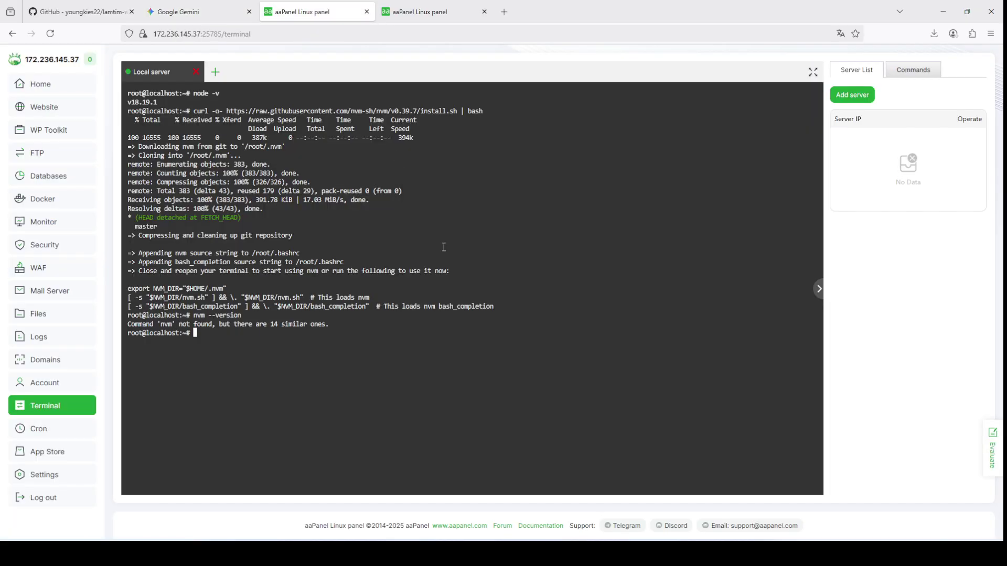
key("Return")
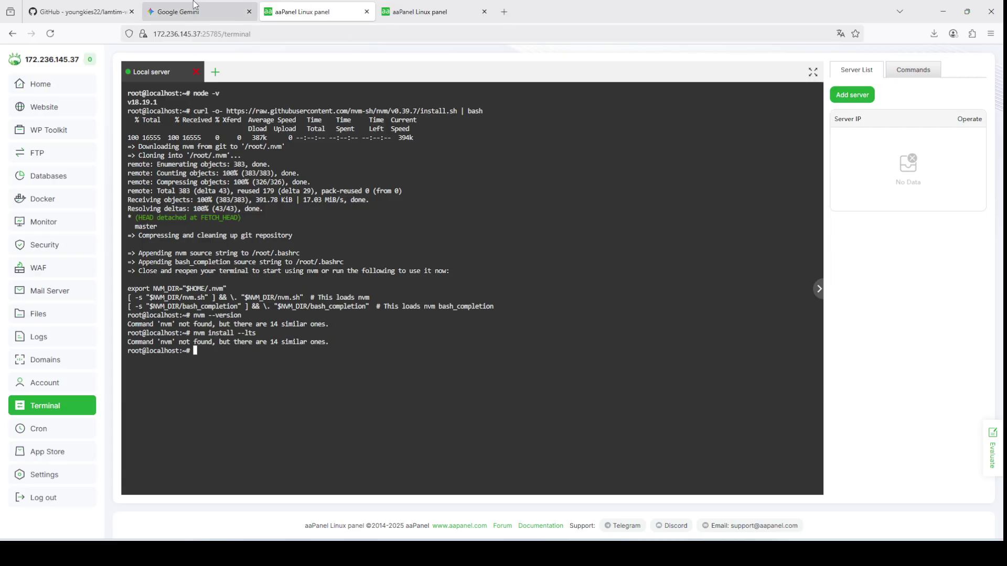
Step: Run the ~/.bashrc snippet from Gemini and select the resulting error output
left_click(178, 12)
scroll(522, 274, "down", 3)
scroll(521, 274, "down", 3)
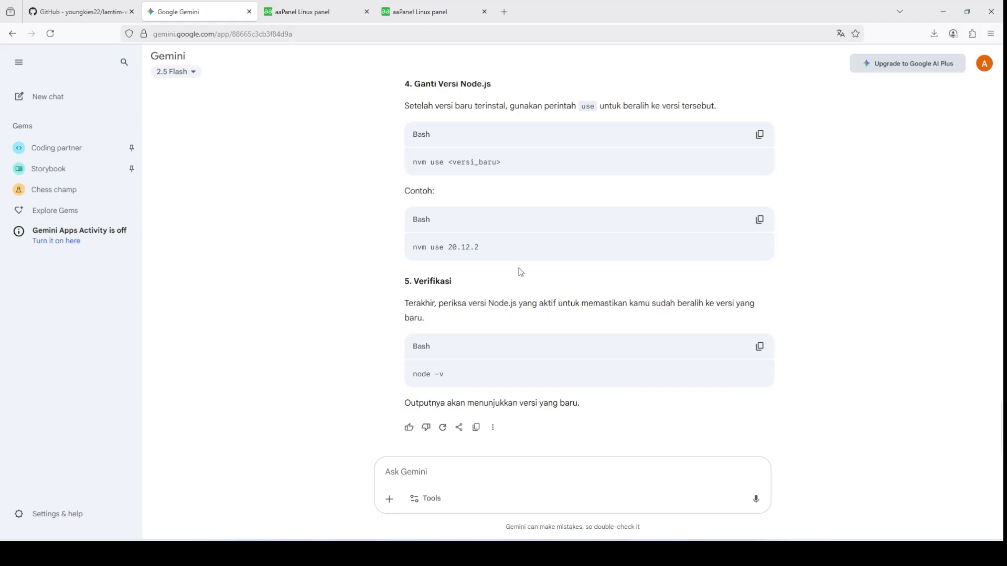
scroll(520, 273, "up", 10)
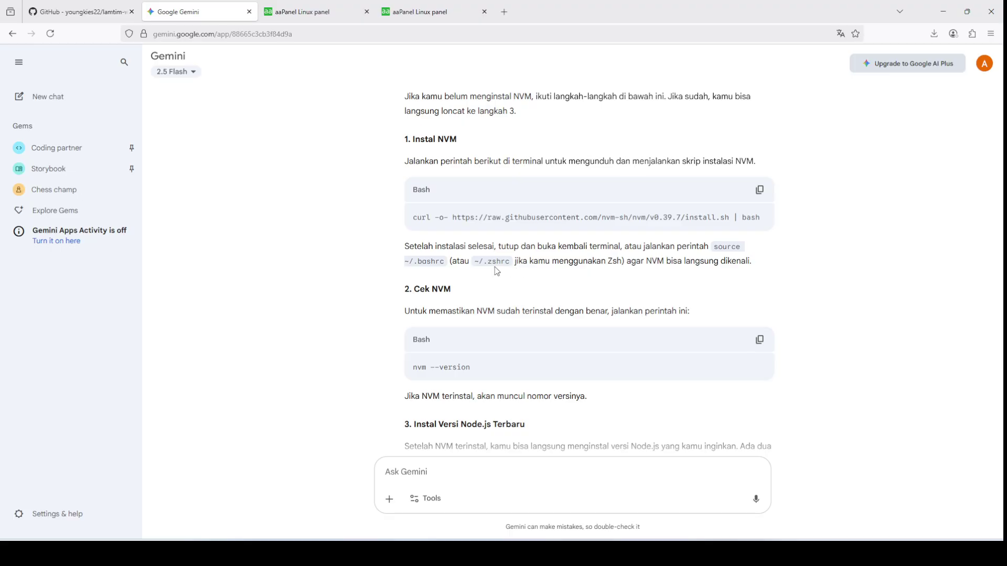
left_click_drag(406, 263, 445, 262)
left_click(316, 6)
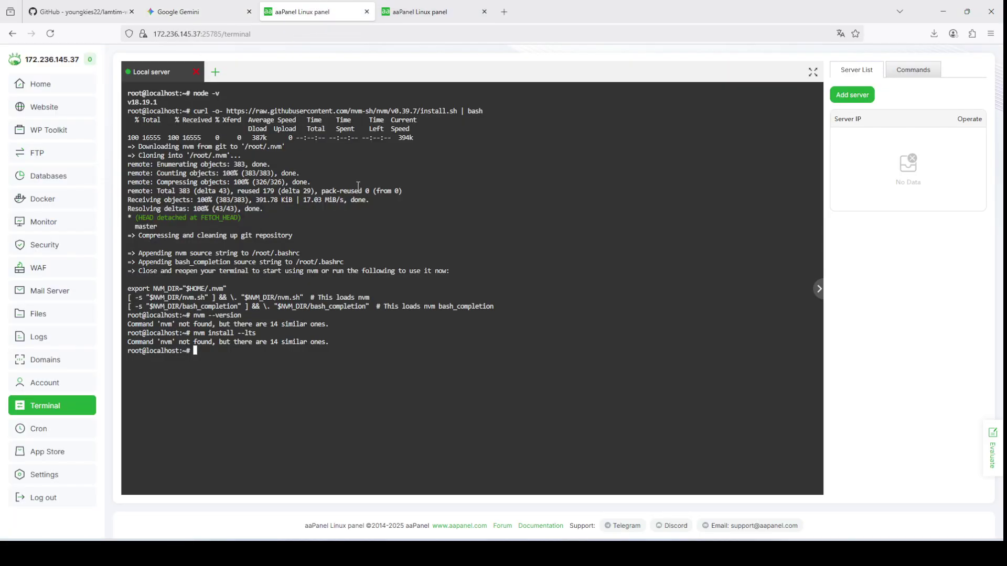
right_click(390, 189)
left_click(425, 250)
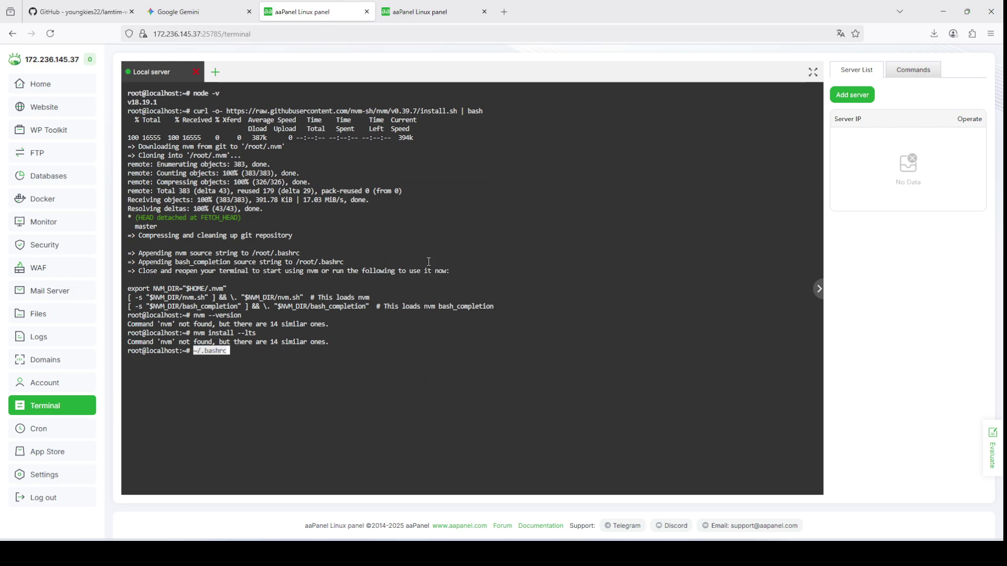
key("Return")
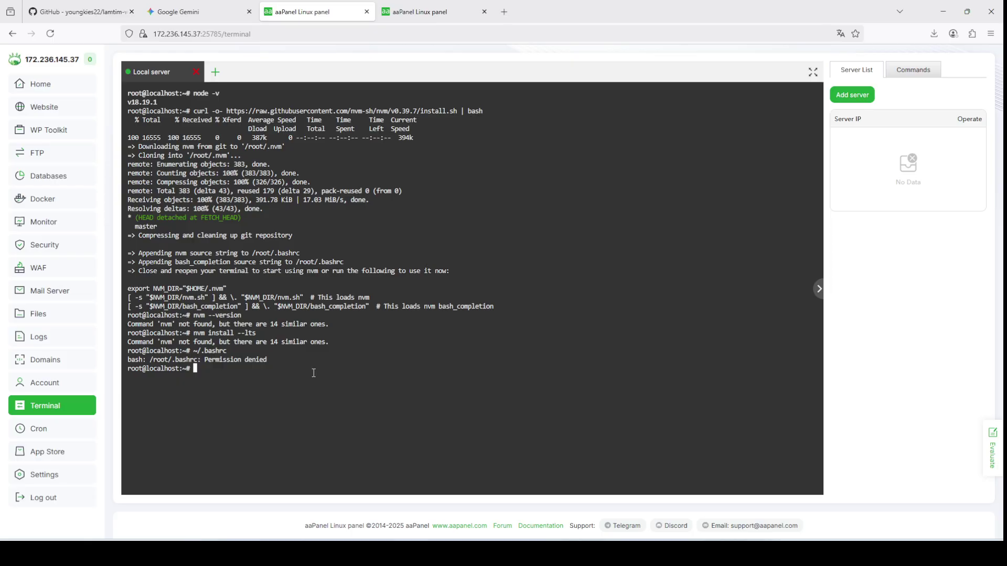
left_click_drag(313, 373, 101, 105)
right_click(262, 153)
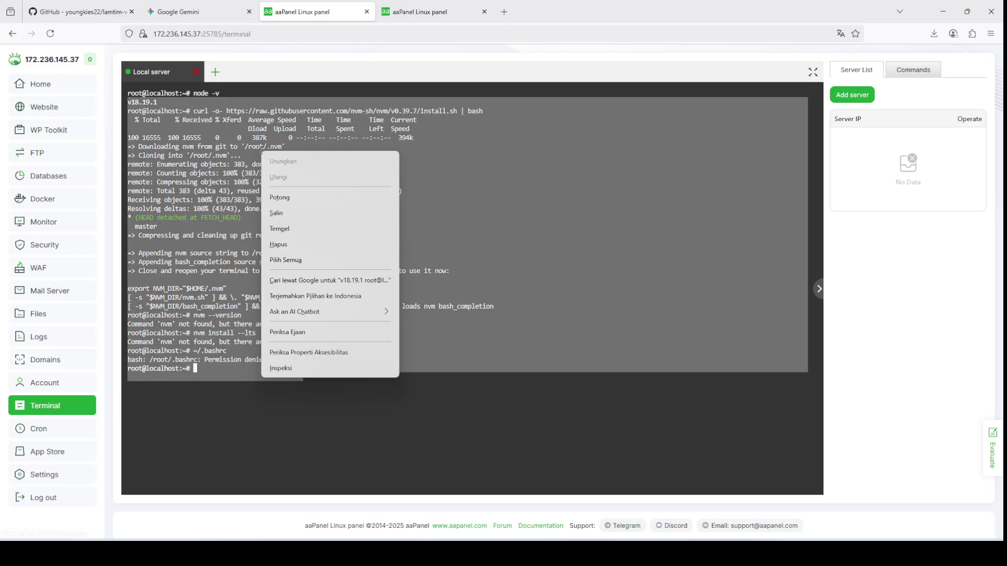
Step: Copy the terminal error output and send it to Gemini under the word 'ini'
left_click(285, 216)
key("ctrl+Page_Up")
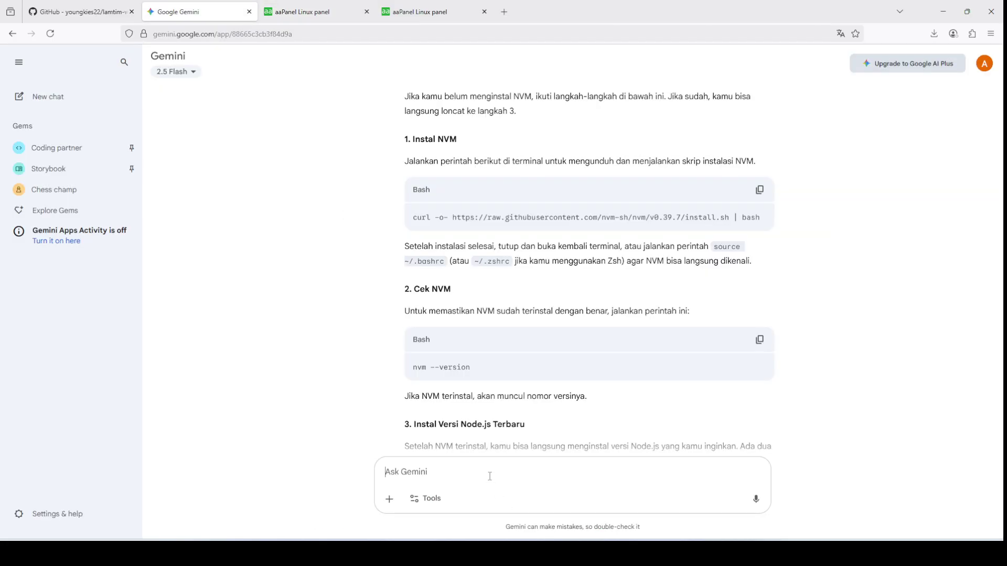
type("ini")
key("shift+Return")
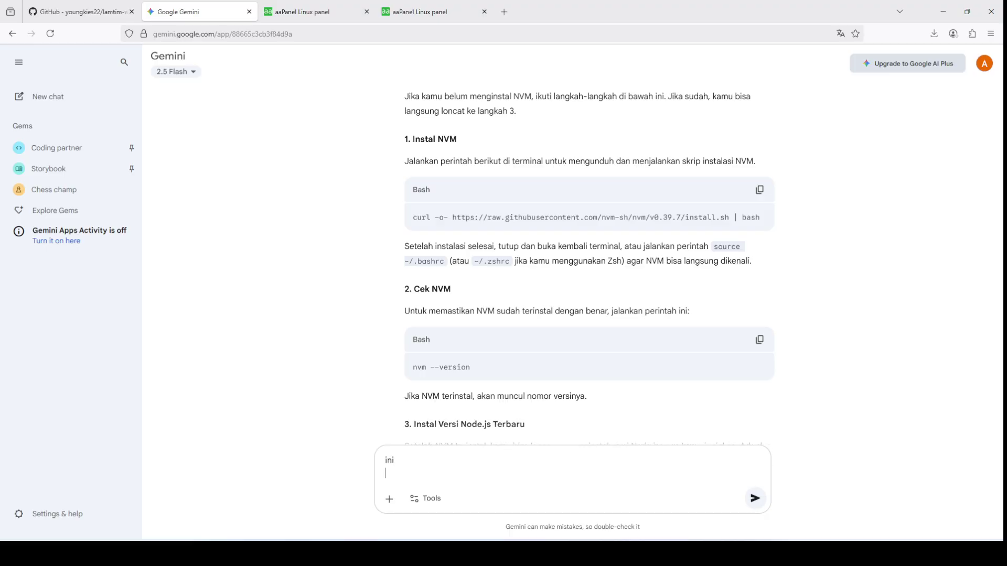
key("ctrl+v")
key("Return")
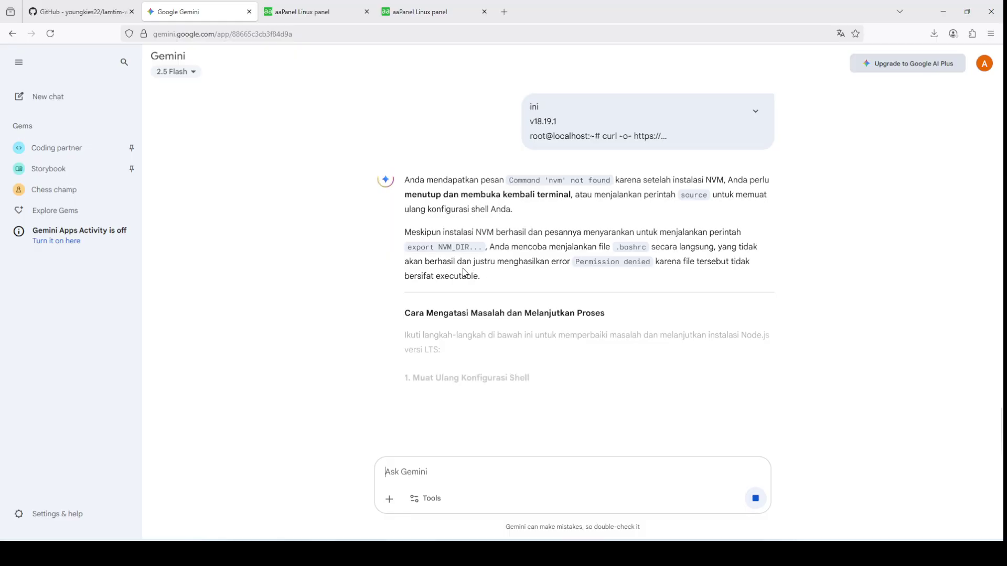
Step: Copy the suggested source ~/.bashrc command from Gemini's answer
scroll(326, 291, "down", 5)
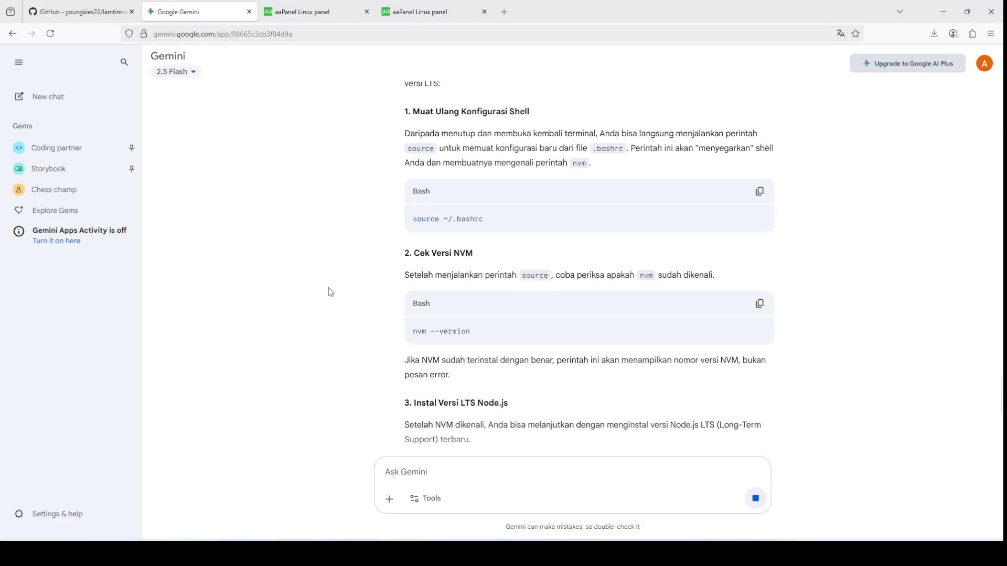
scroll(328, 288, "up", 1)
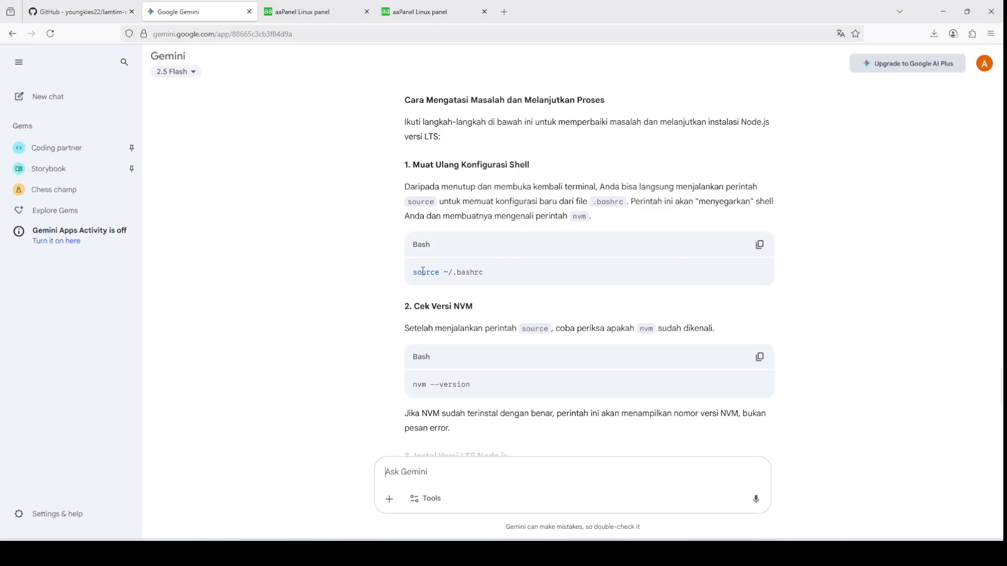
left_click(760, 245)
Step: Clear the terminal and run the pasted source ~/.bashrc to reload the shell
left_click(315, 12)
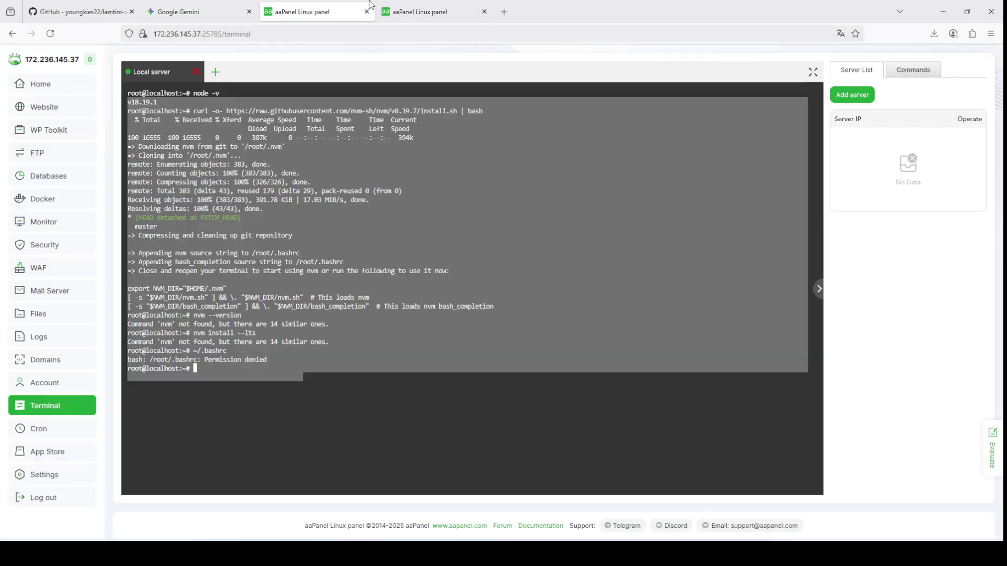
right_click(407, 198)
left_click(429, 260)
type("clear")
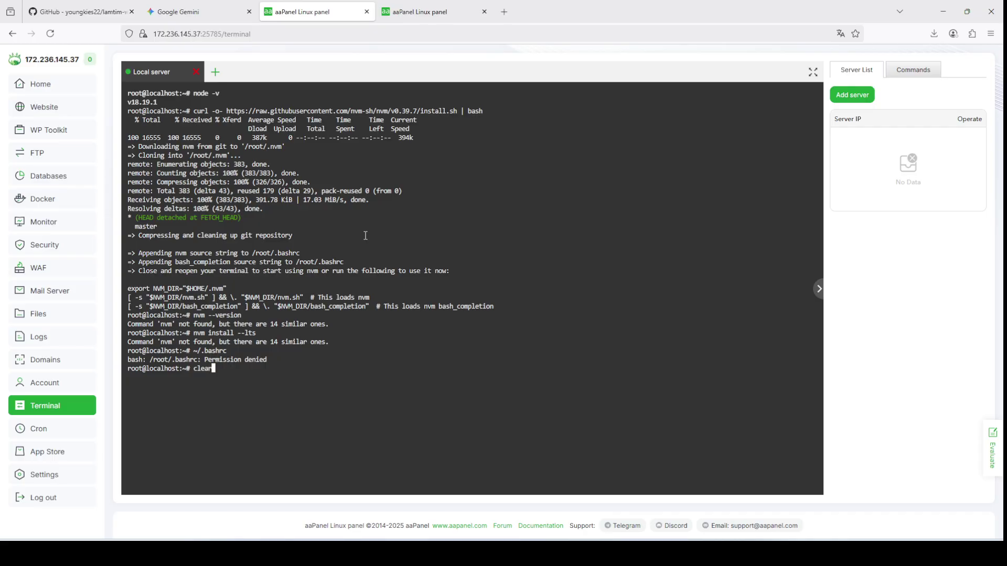
key("Return")
right_click(377, 234)
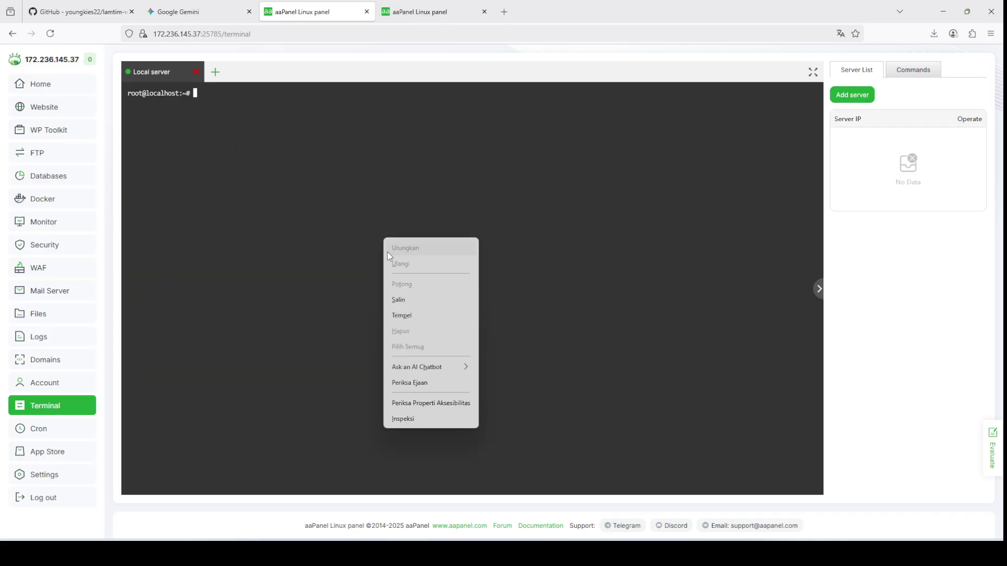
left_click(403, 313)
key("Return")
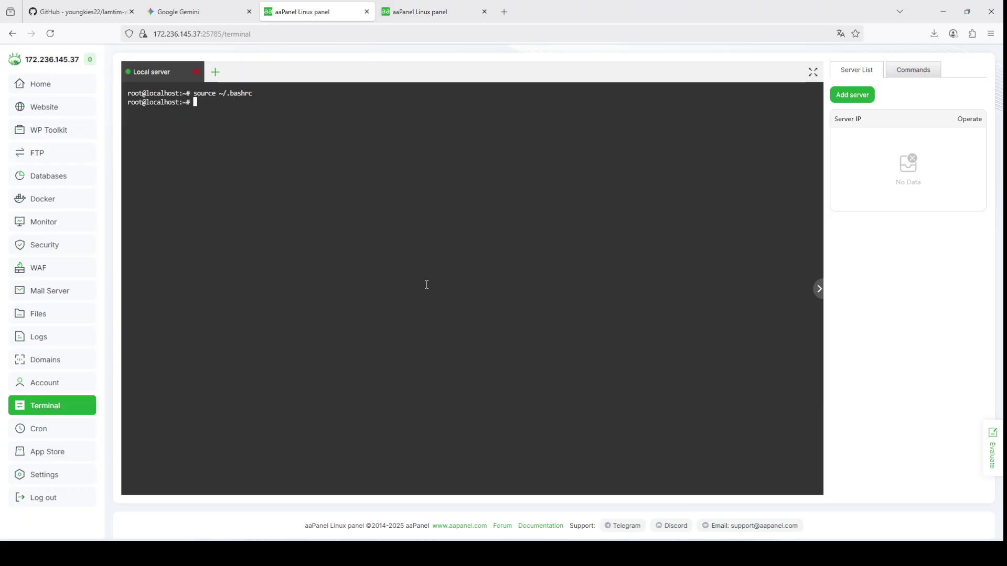
Step: Copy and run nvm --version, which now reports 0.39.7
left_click(199, 12)
scroll(446, 231, "down", 2)
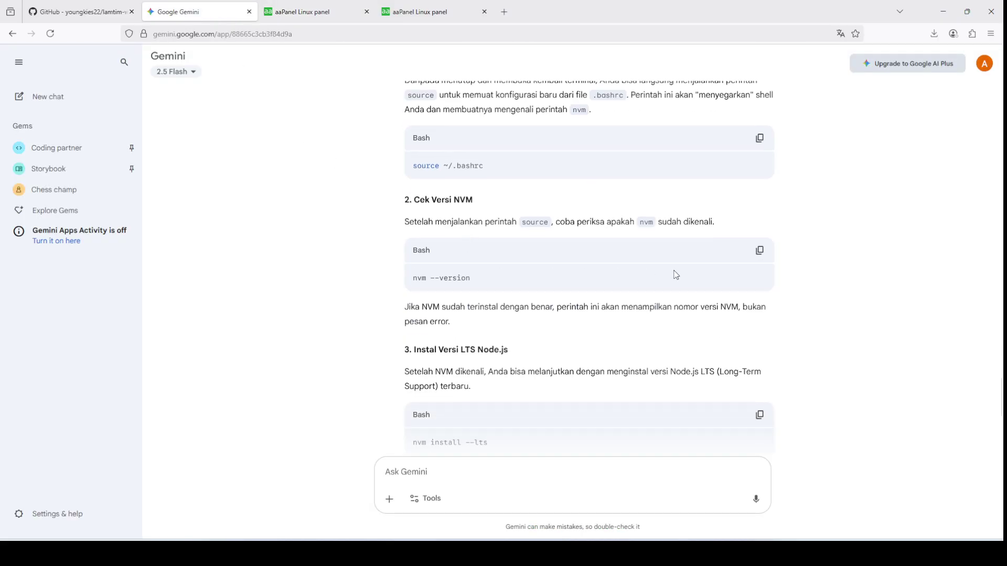
scroll(729, 265, "down", 2)
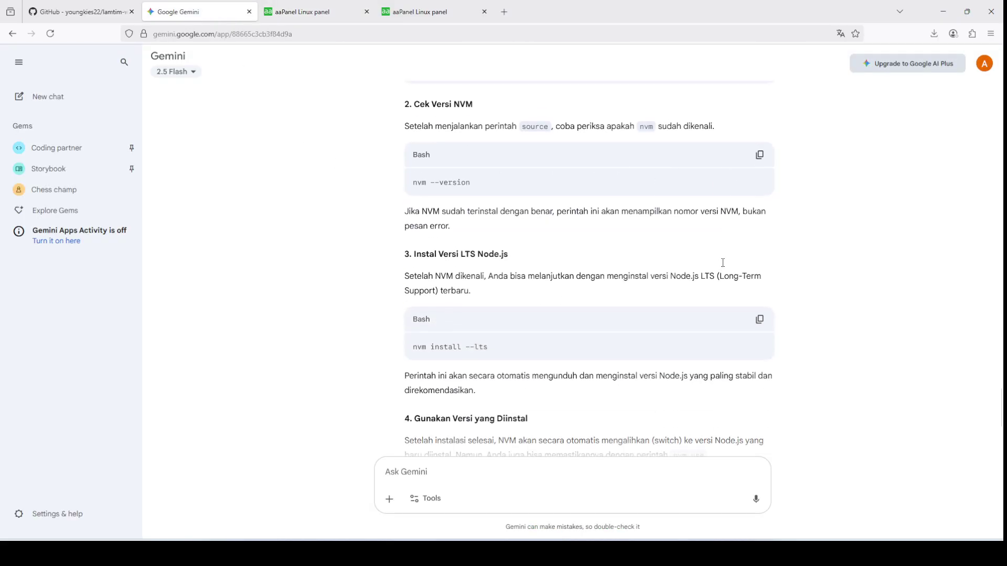
scroll(762, 210, "up", 1)
left_click(759, 197)
left_click(336, 13)
right_click(351, 170)
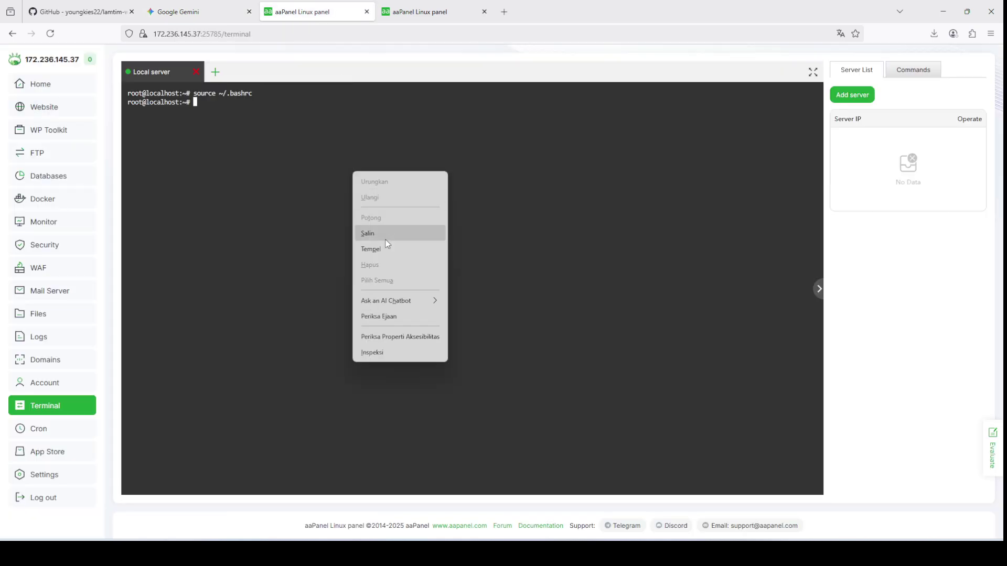
left_click(390, 242)
key("Return")
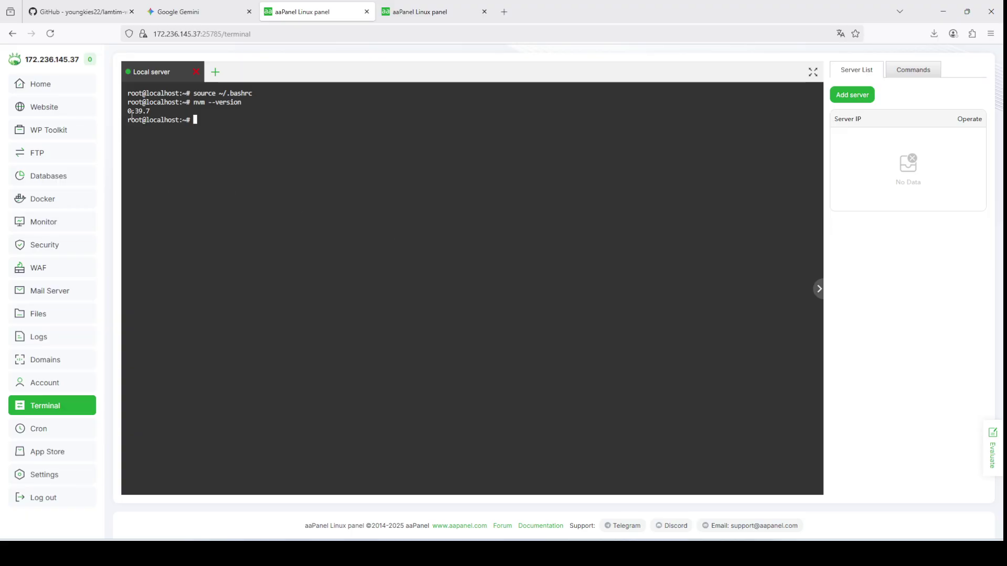
Step: Copy and run nvm install --lts, installing Node v22.19.0 with npm v10.9.3
left_click(178, 11)
scroll(587, 262, "down", 3)
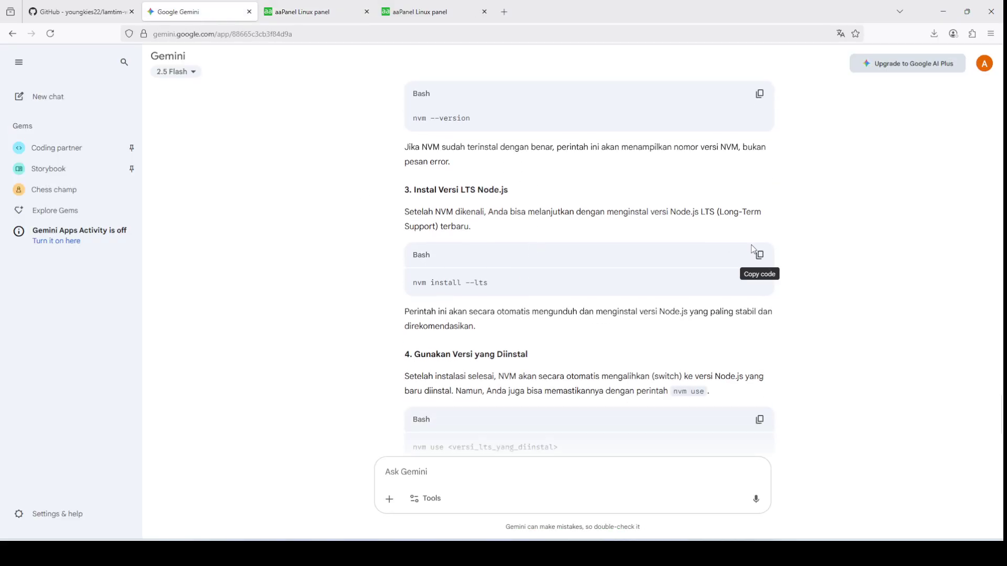
left_click(759, 255)
left_click(317, 11)
right_click(349, 144)
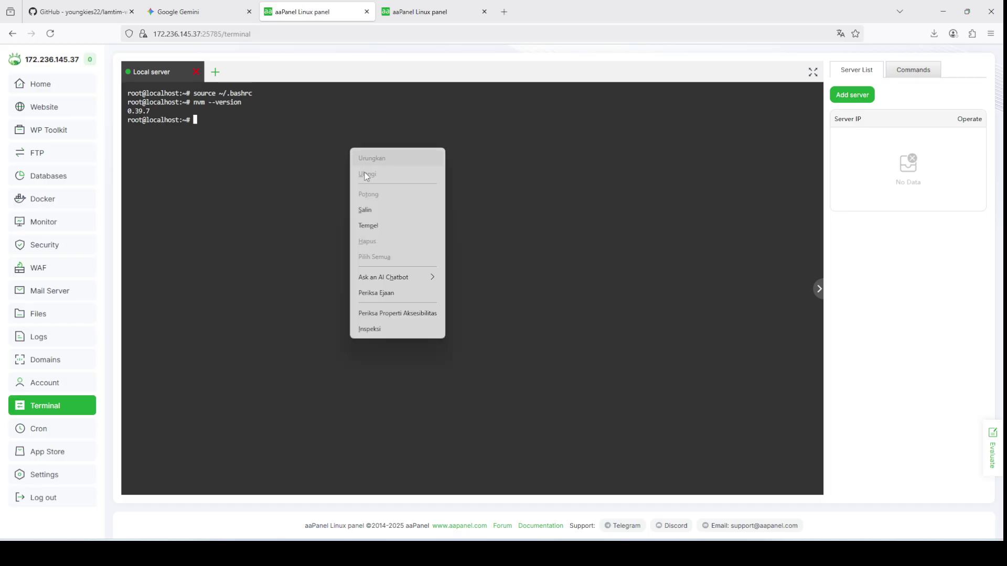
left_click(400, 226)
key("Return")
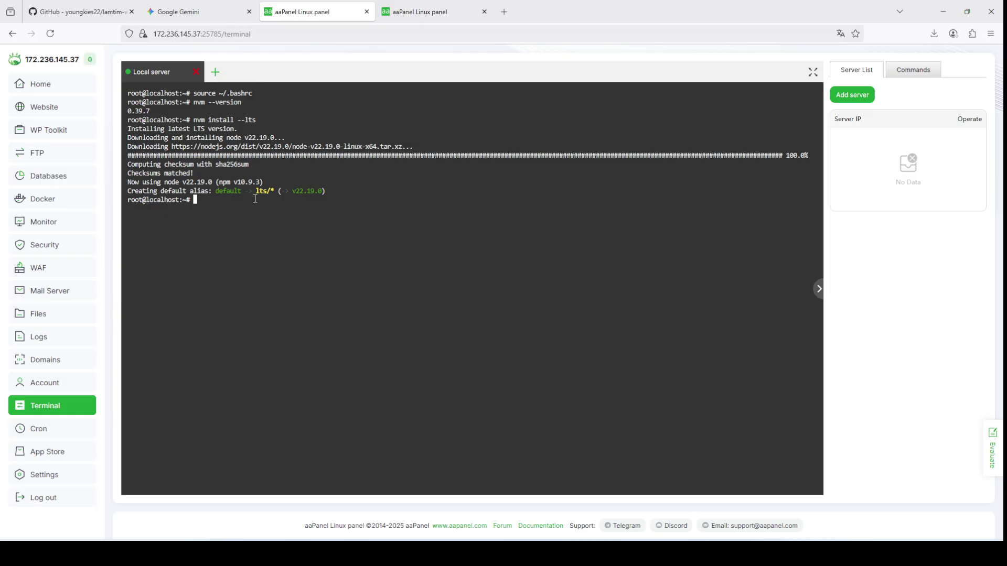
Step: Copy the node -v check command from Gemini's instructions
left_click(252, 6)
scroll(545, 233, "down", 3)
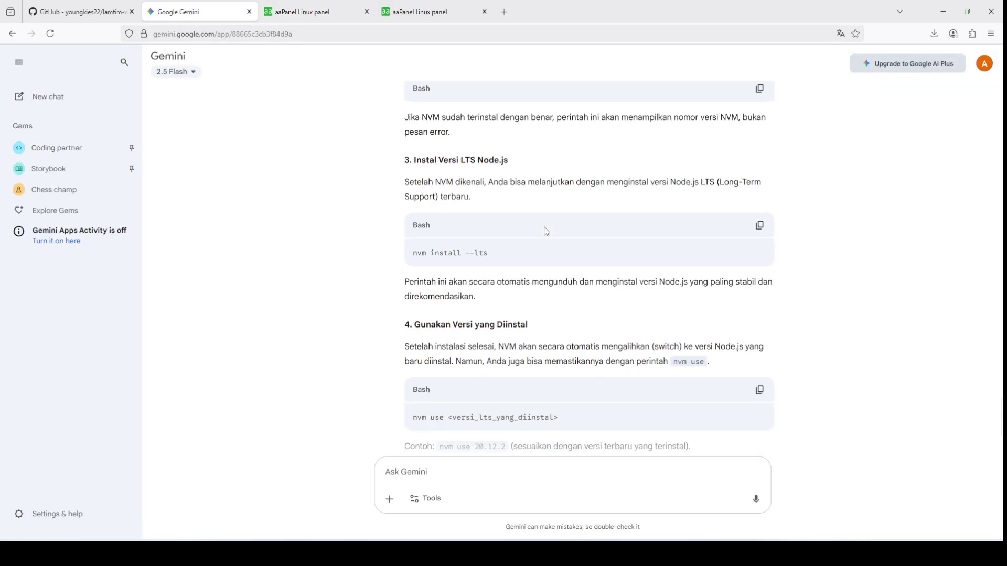
scroll(546, 237, "down", 2)
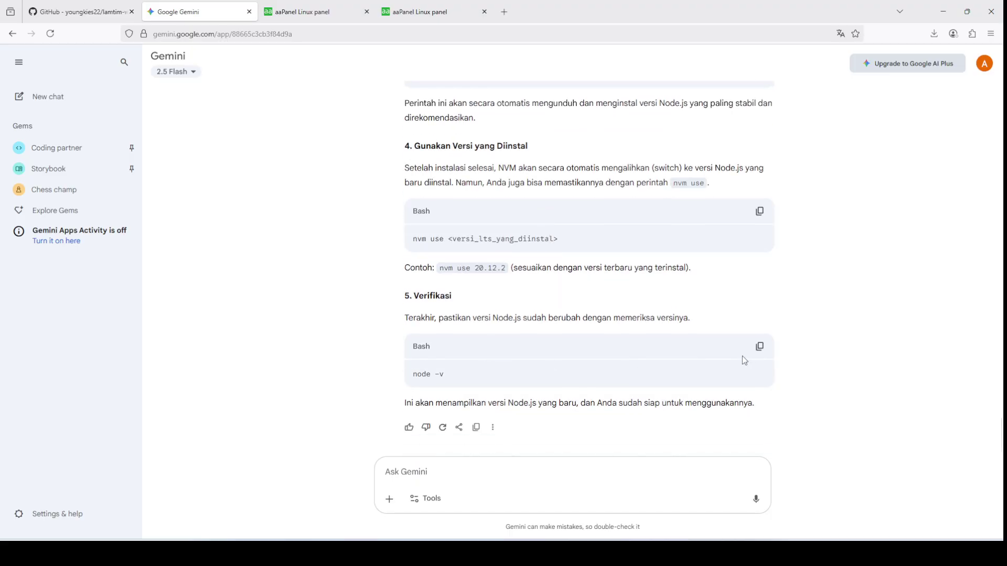
left_click(759, 347)
left_click(270, 11)
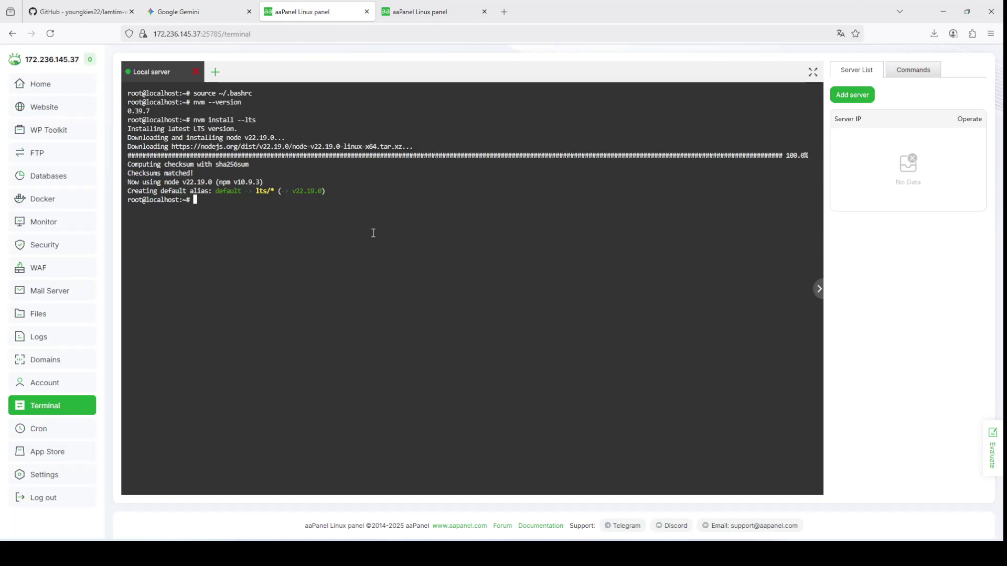
Step: Run node -v, nvm -v and npm -v, showing v22.19.0, 0.39.7 and 10.9.3
type("node -v")
key("Return")
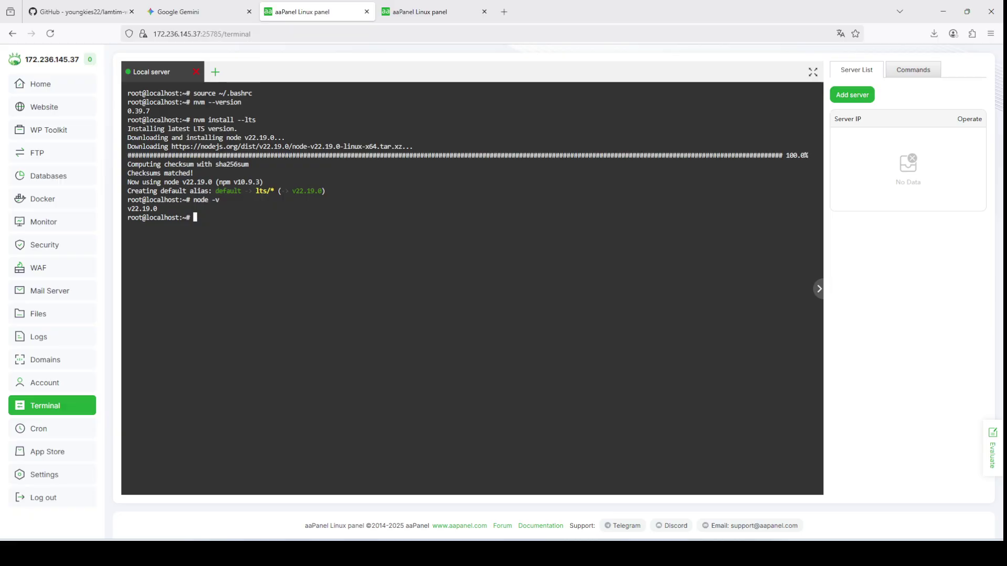
left_click_drag(139, 209, 127, 209)
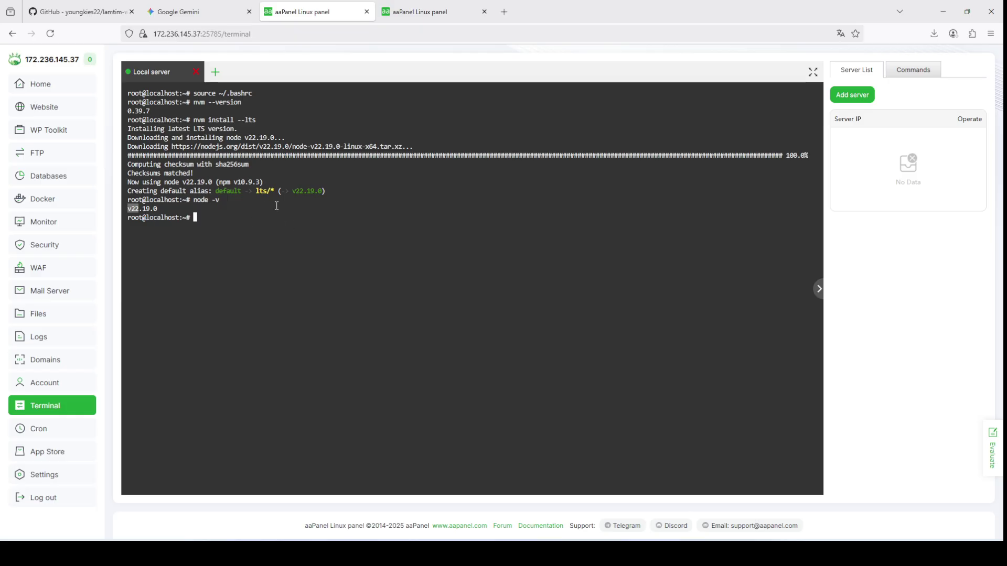
left_click(198, 120)
type("nv")
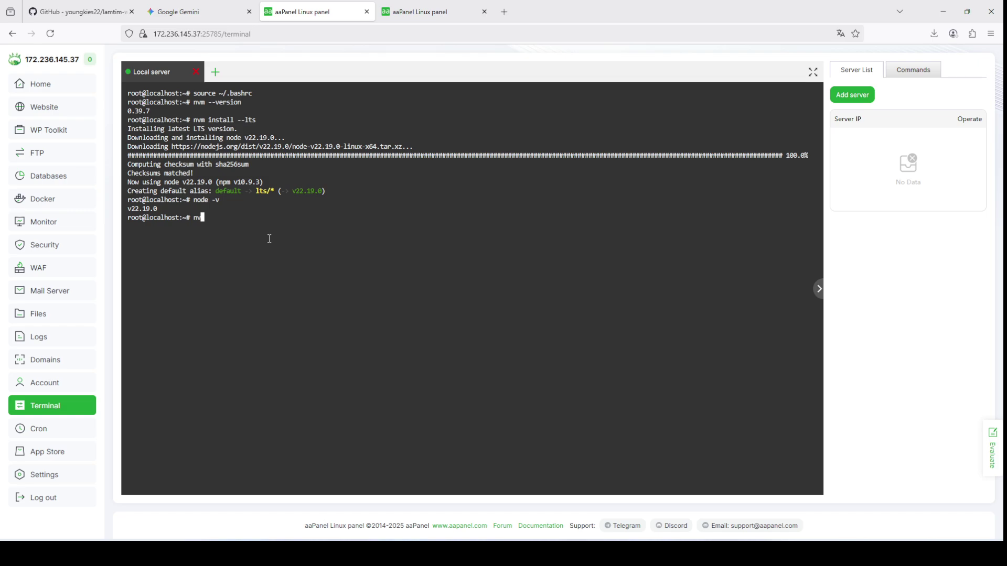
type("m -v")
key("Return")
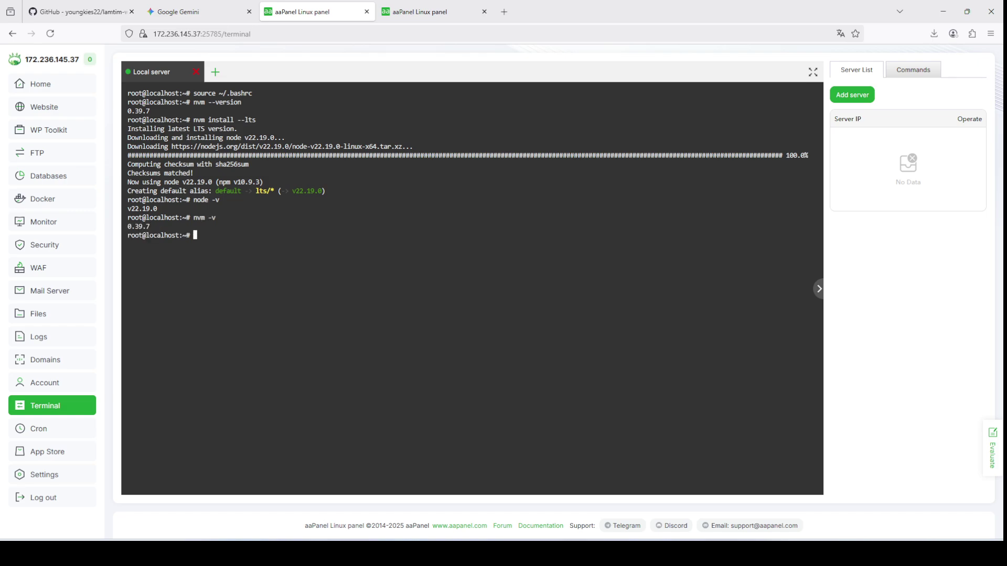
type("npm")
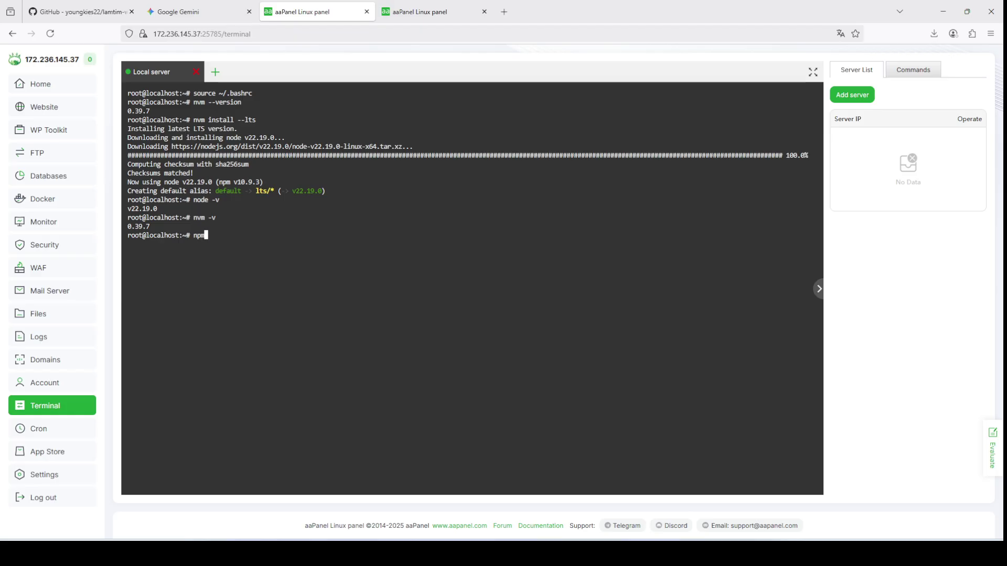
type(" -v")
key("Return")
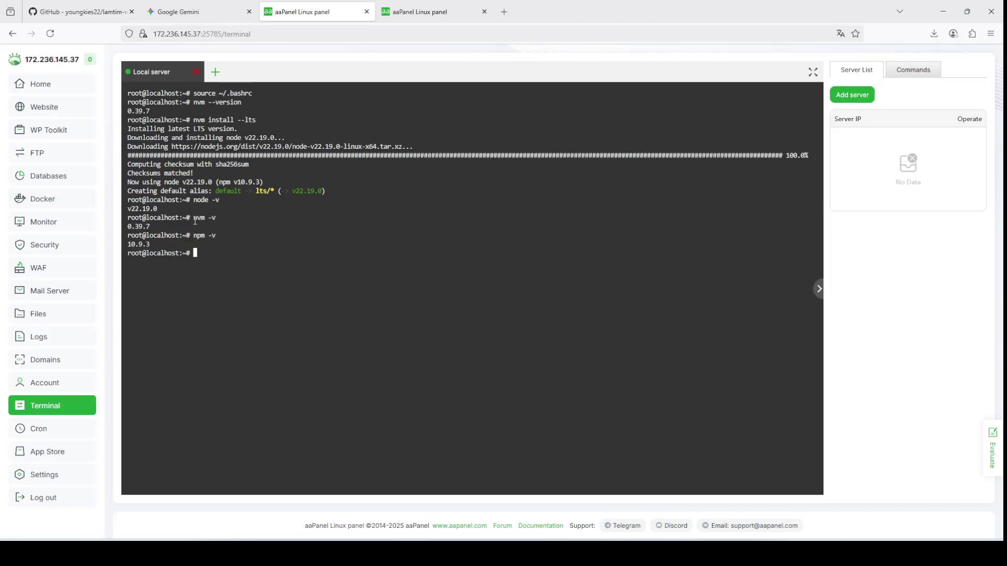
left_click_drag(194, 220, 207, 222)
left_click(179, 11)
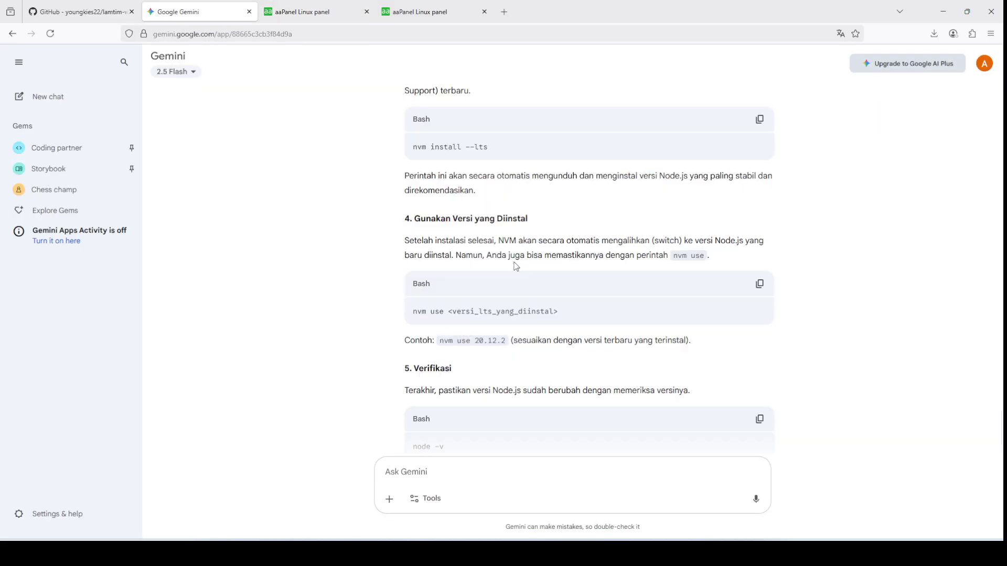
scroll(517, 266, "up", 10)
scroll(518, 266, "up", 15)
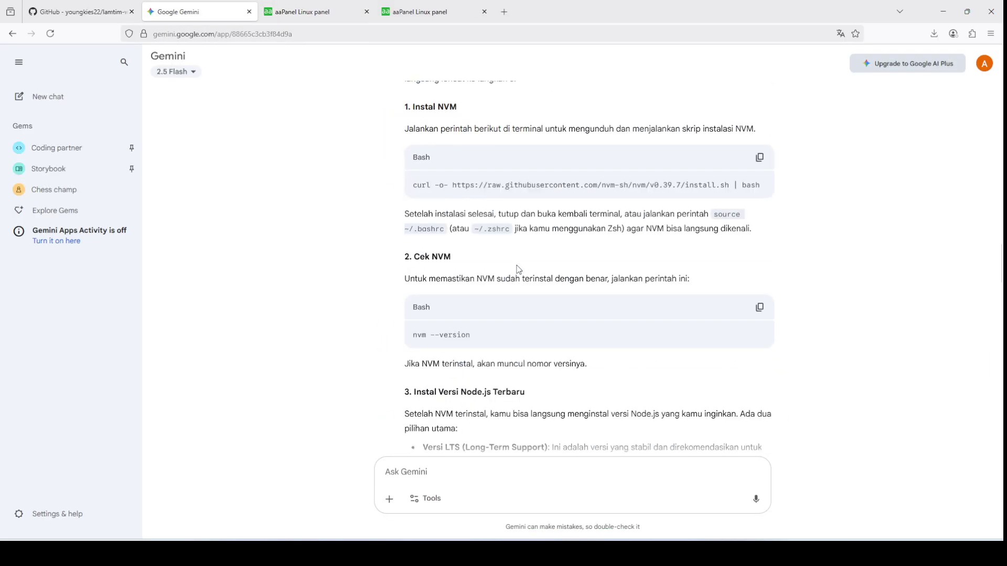
scroll(518, 269, "down", 8)
left_click_drag(413, 188, 765, 191)
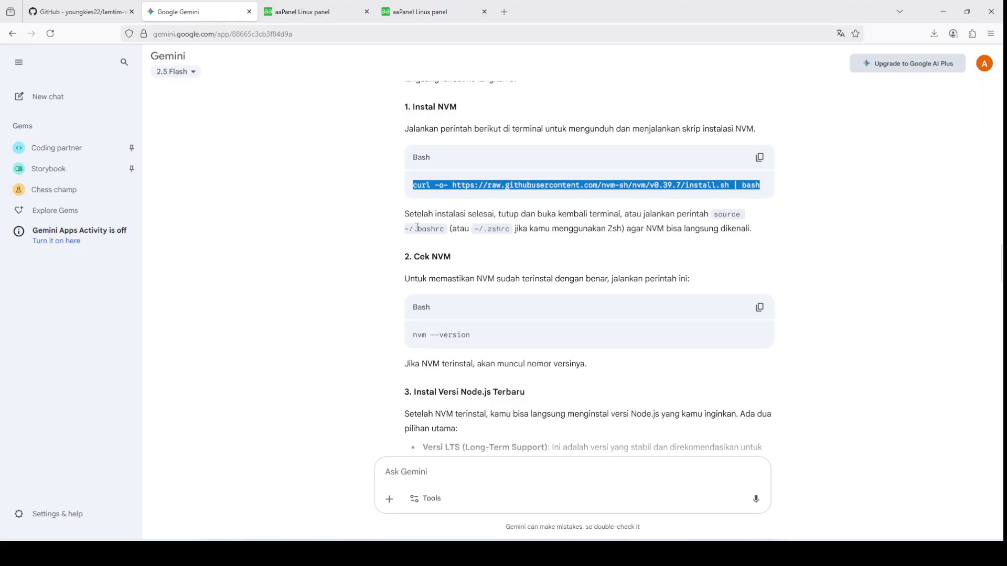
left_click_drag(405, 230, 423, 229)
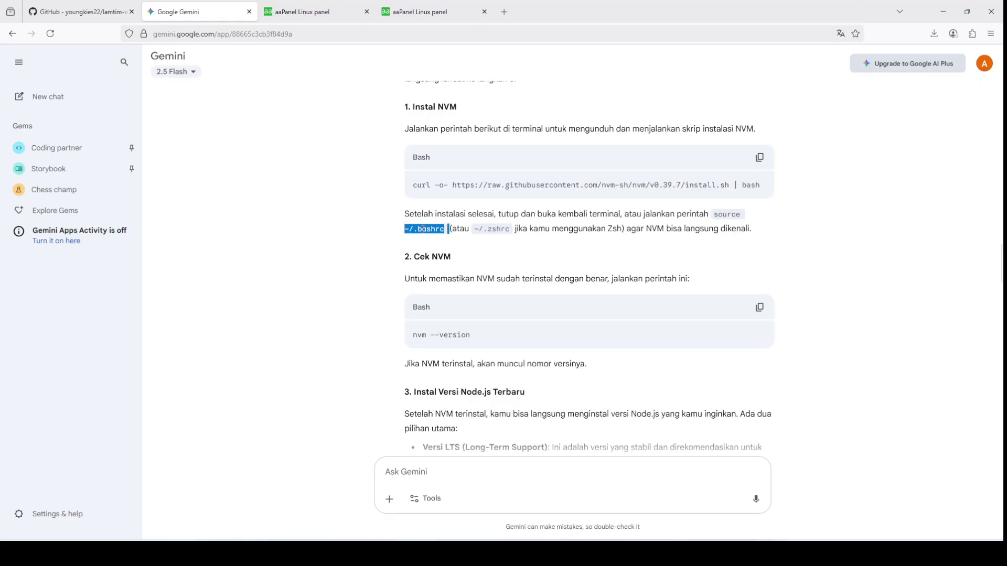
left_click(665, 226)
left_click_drag(715, 215, 445, 232)
scroll(463, 296, "down", 2)
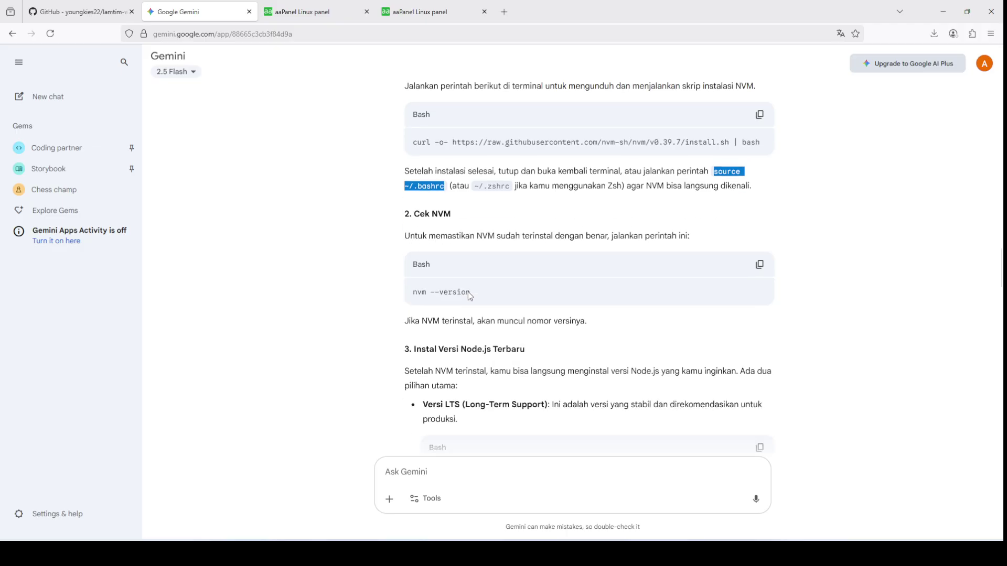
left_click_drag(415, 231, 534, 234)
left_click(331, 12)
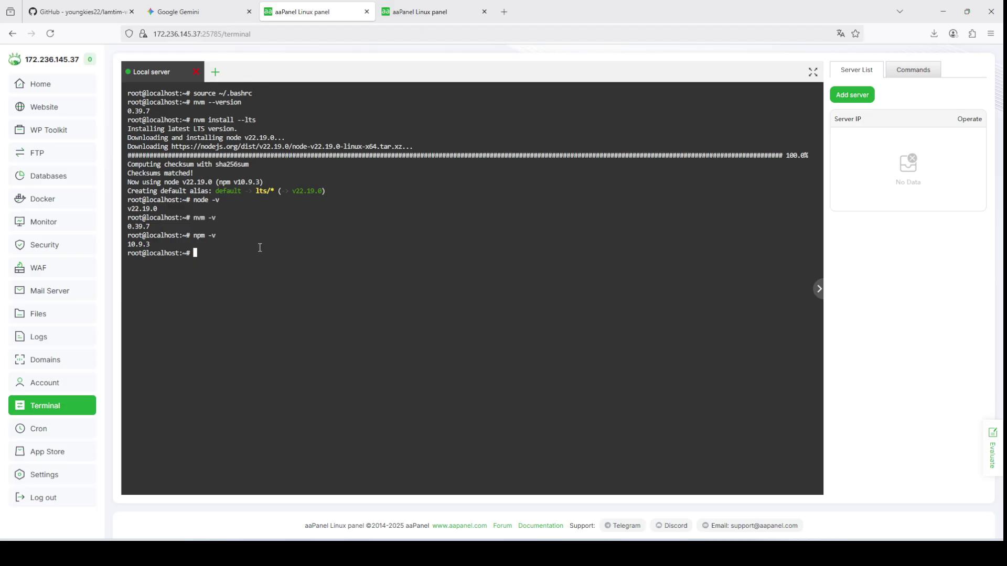
Step: On a cleared terminal run node -v, npm -v, nvm -v and pm2 -v, finding pm2 missing
type("clear")
key("Return")
type("no")
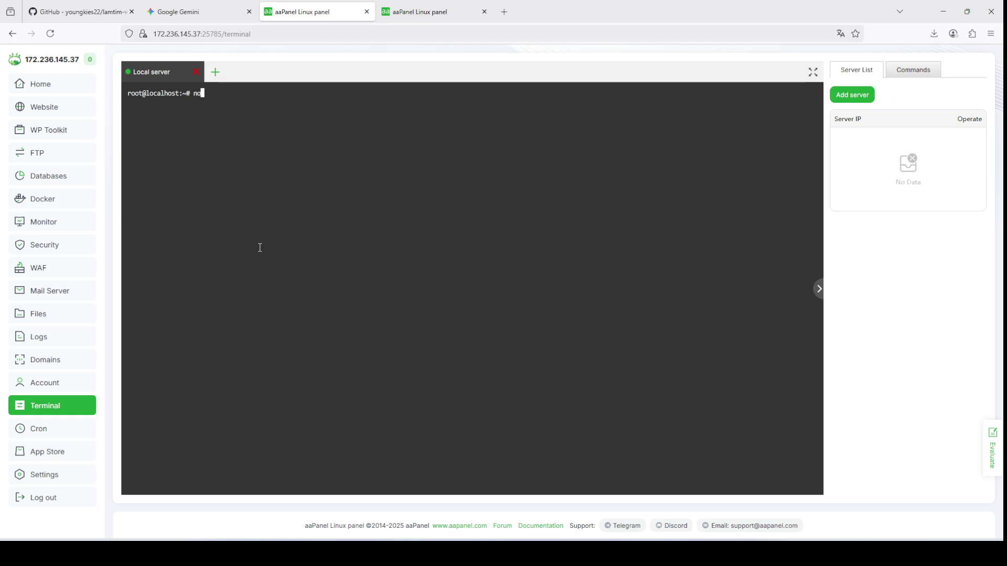
type("de -v")
key("Return")
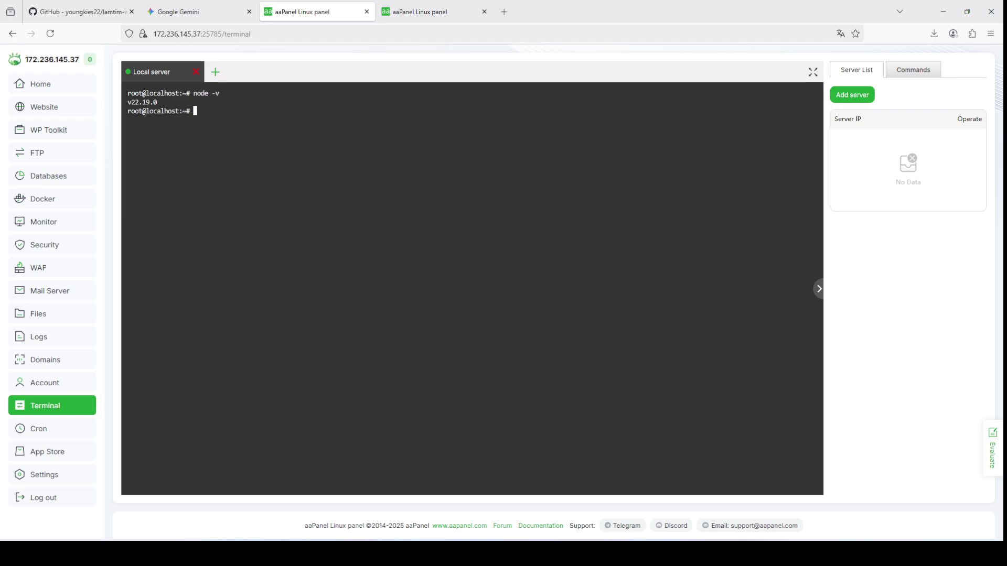
type("npm -v")
key("Return")
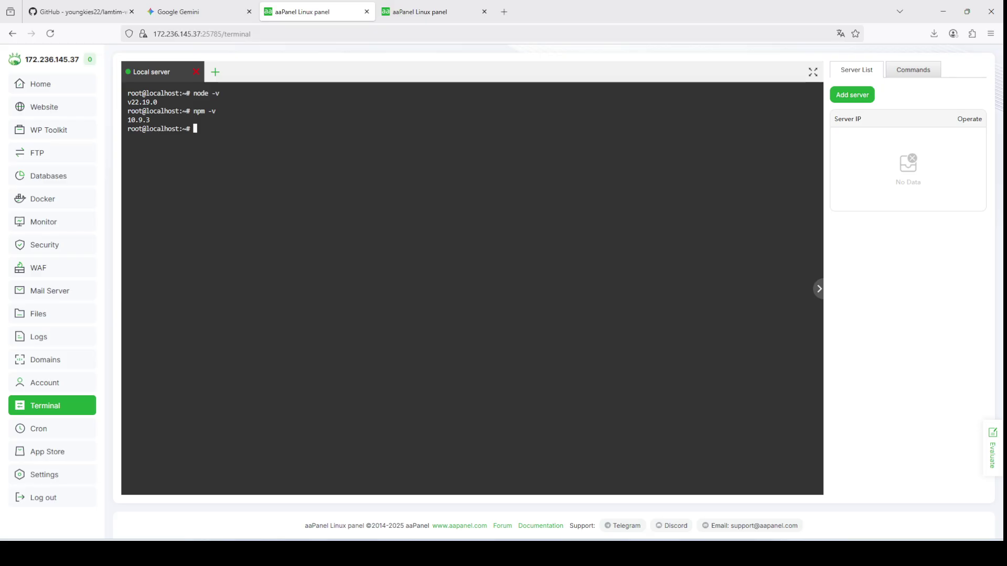
type("nvm -v")
key("Return")
left_click_drag(149, 116, 123, 95)
left_click_drag(210, 93, 184, 95)
left_click(251, 130)
type("pm2 -v")
key("Return")
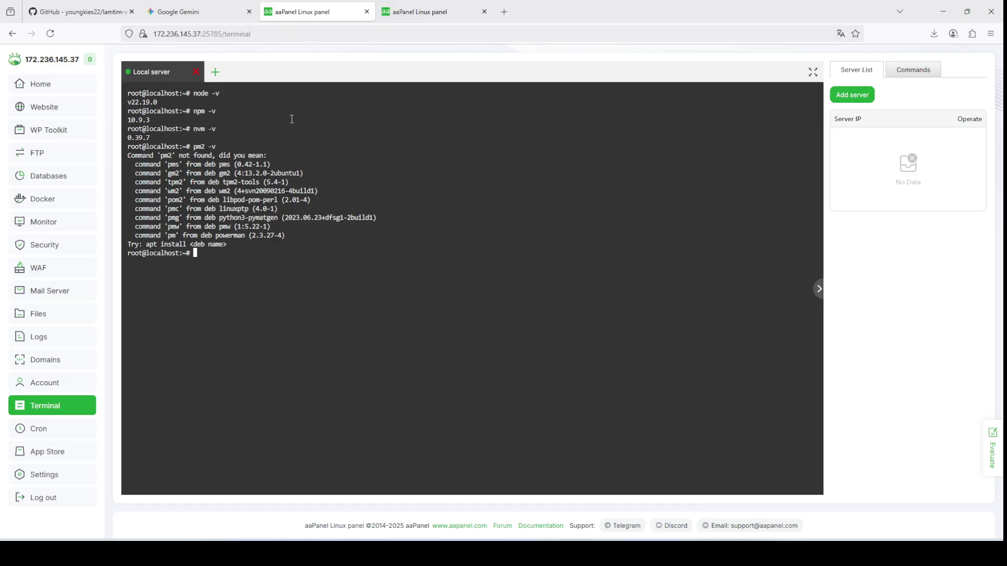
Step: Ask Gemini 'cara isntall pm2' and select the npm install pm2 -g line in its answer
left_click(178, 10)
left_click(474, 508)
type("cara isntall pm2")
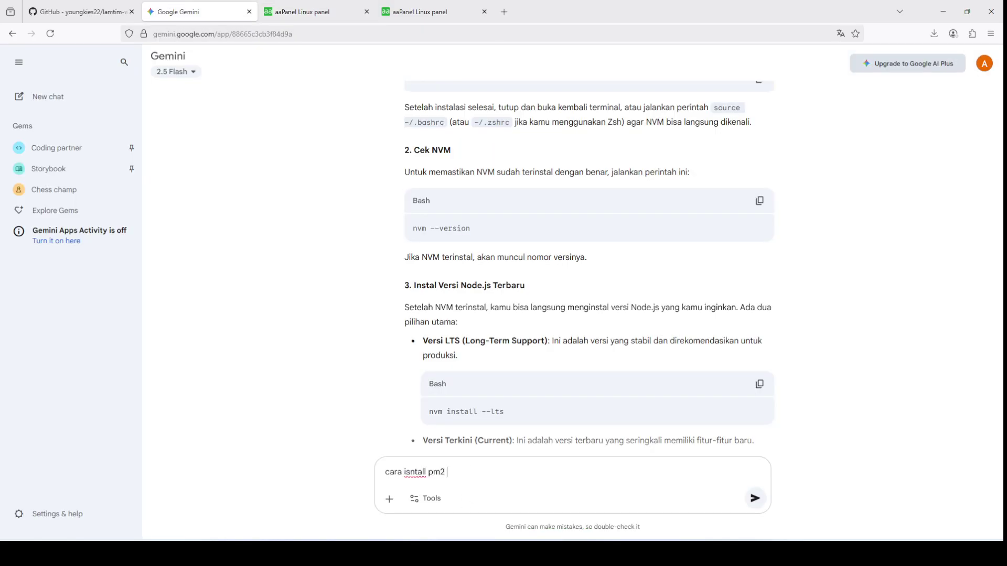
key("Return")
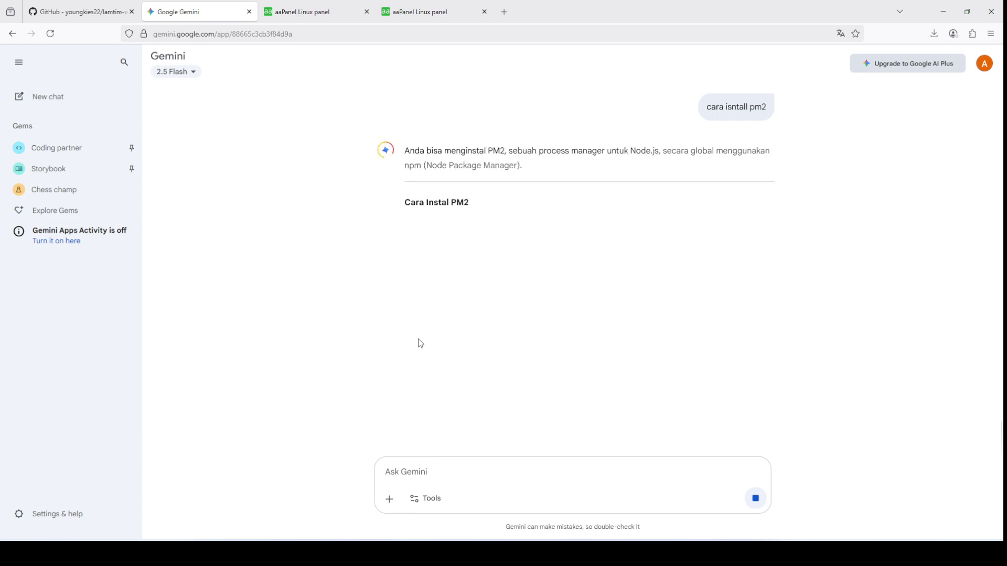
left_click_drag(426, 286, 539, 288)
key("ctrl+c")
Step: Paste and run npm install pm2 -g, adding 133 packages
left_click(312, 6)
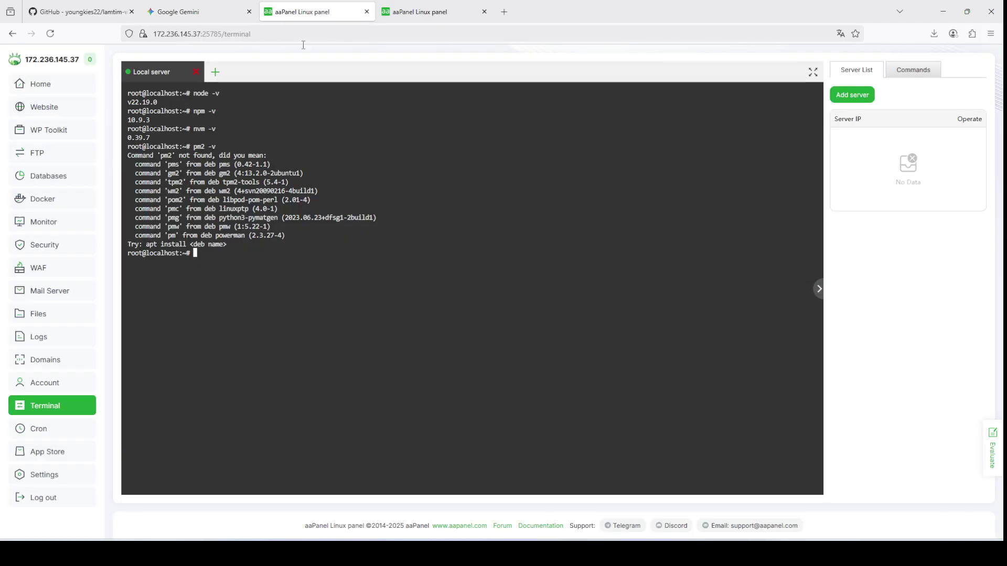
type("clear")
key("BackSpace")
key("BackSpace")
key("BackSpace")
key("BackSpace")
key("BackSpace")
right_click(353, 255)
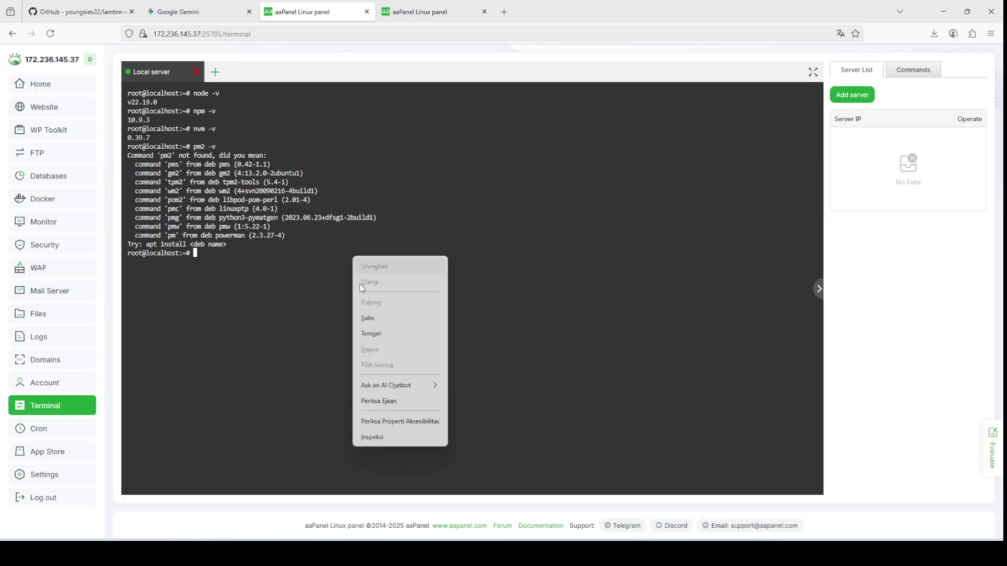
left_click(383, 336)
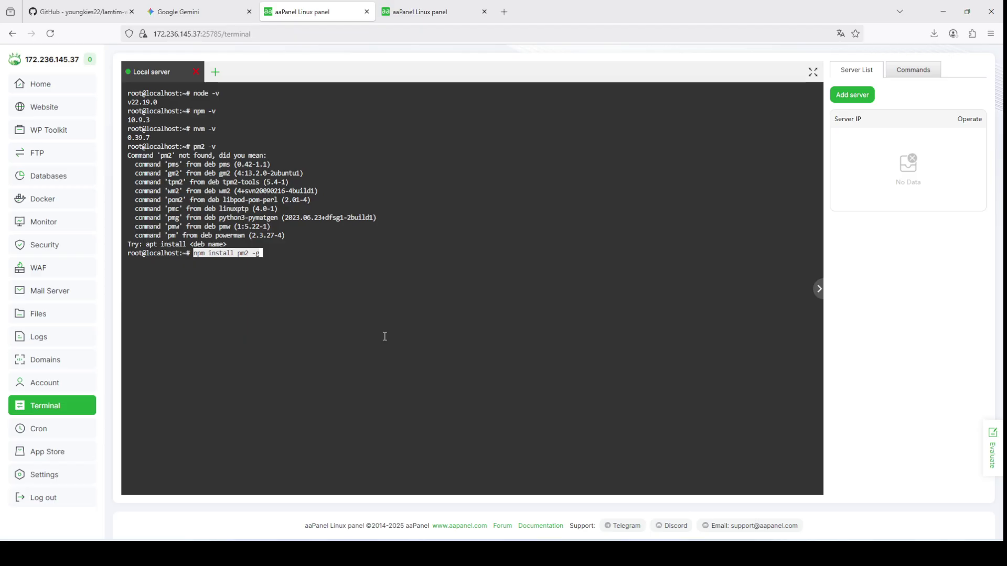
key("Return")
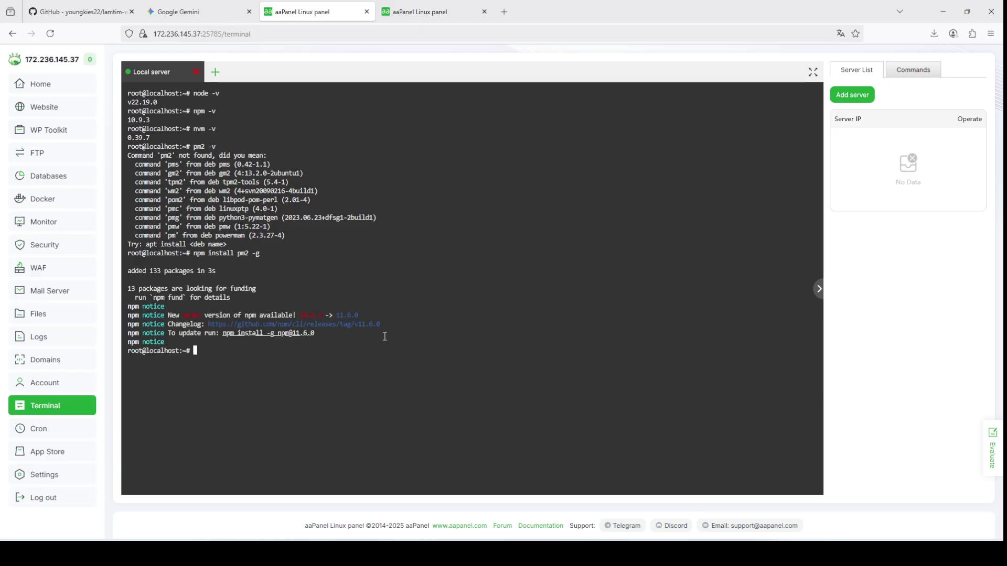
Step: Run pm2 -v, then on a cleared terminal check node, npm and pm2: v22.19.0, 10.9.3, 6.0.11
type("pm2 -v")
key("Return")
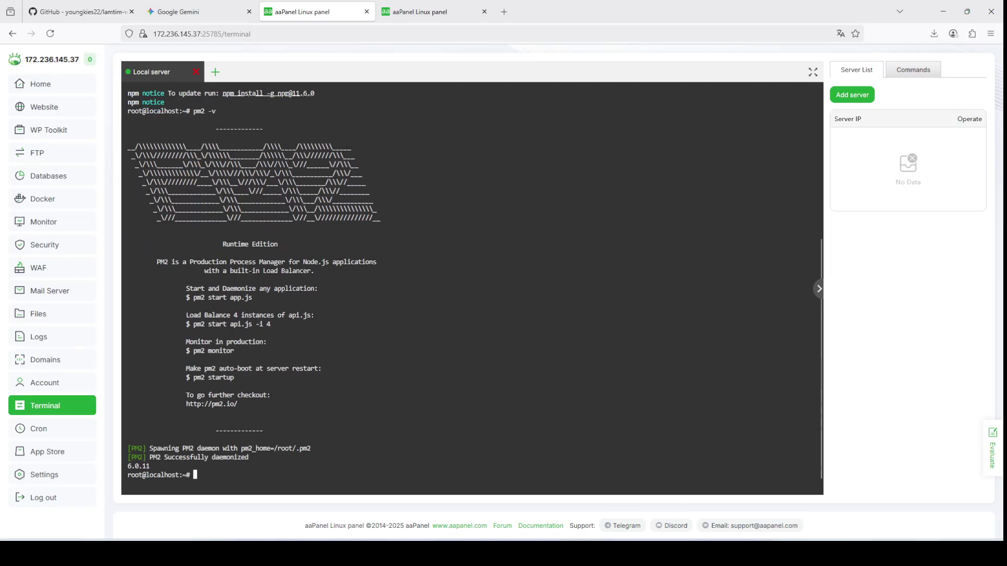
type("clear")
key("Return")
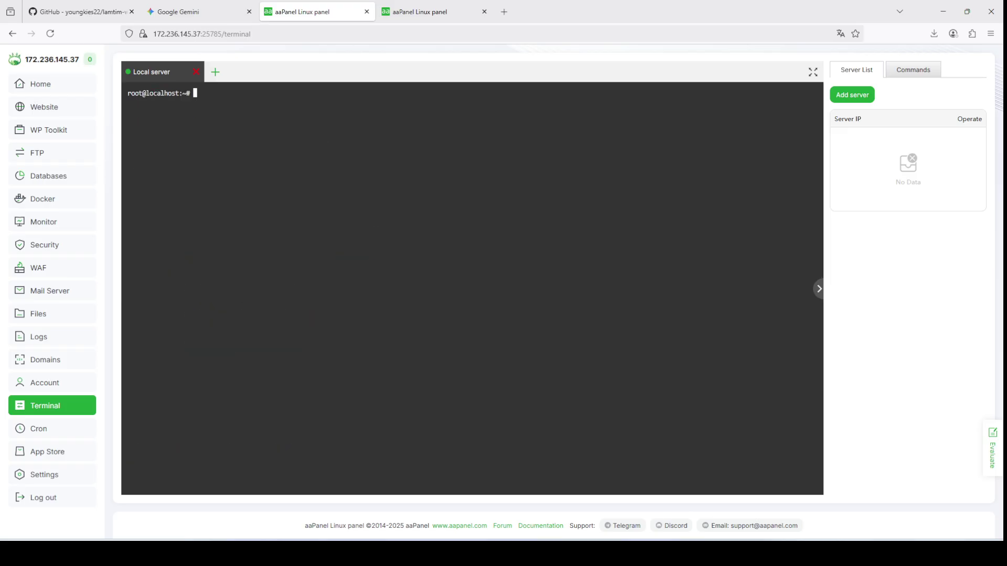
type("node")
key("BackSpace")
key("BackSpace")
key("BackSpace")
type("de -v")
key("Return")
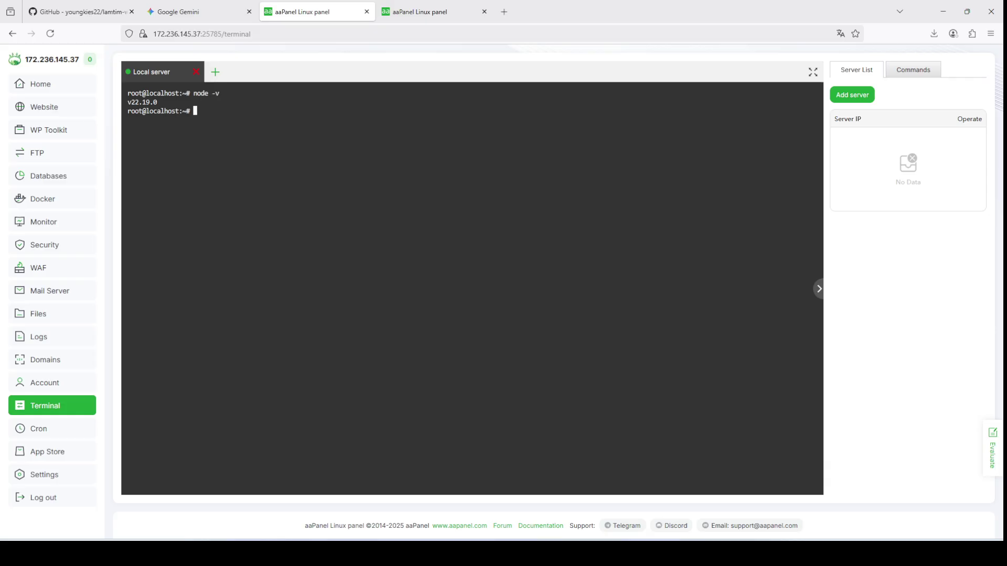
type("npm -v")
key("Return")
type("pm2 -v")
key("Return")
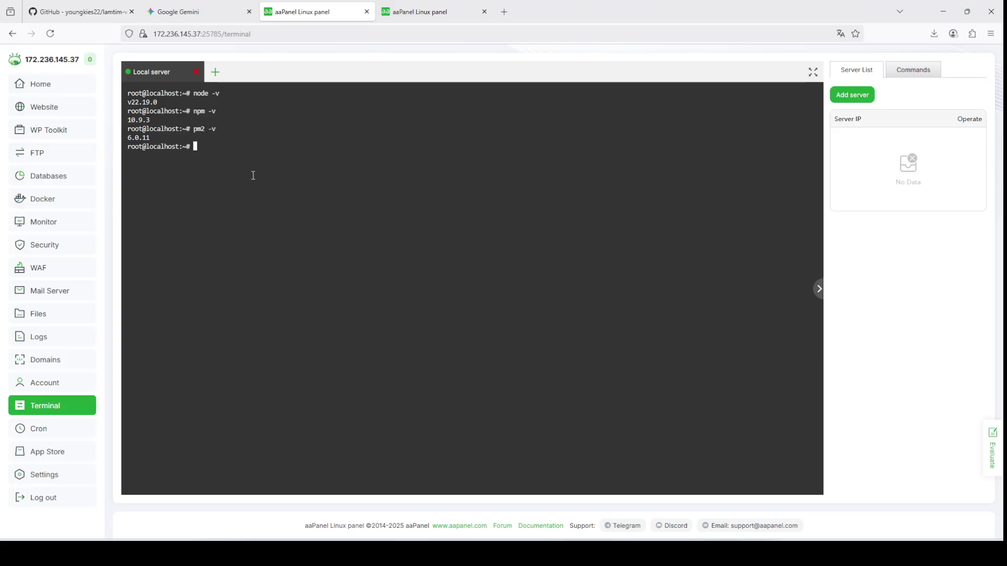
left_click_drag(202, 147, 130, 93)
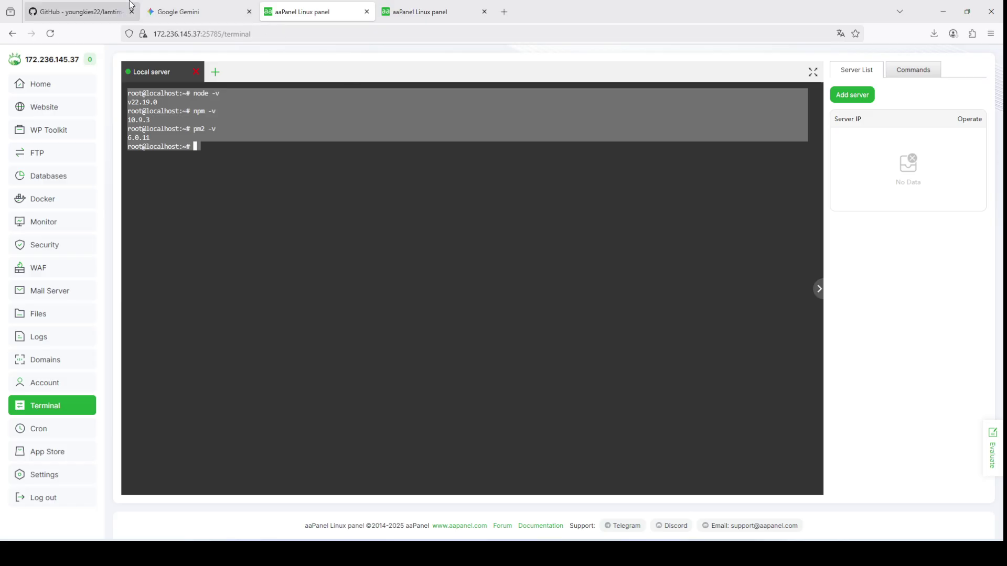
Step: Copy the lamtim-waserver HTTPS clone URL from GitHub's Code menu, then return to aaPanel's website list
left_click(101, 4)
left_click(490, 94)
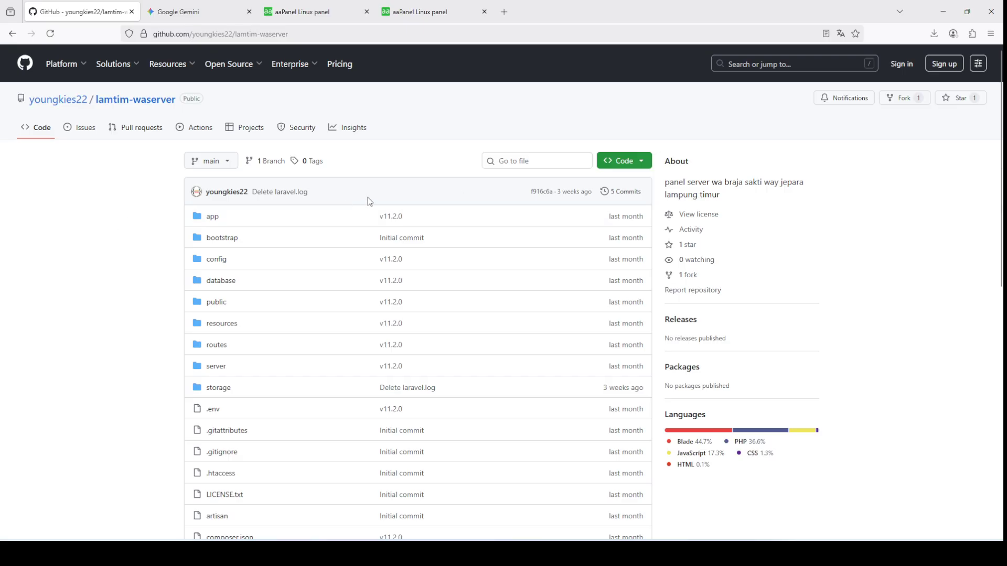
left_click(639, 161)
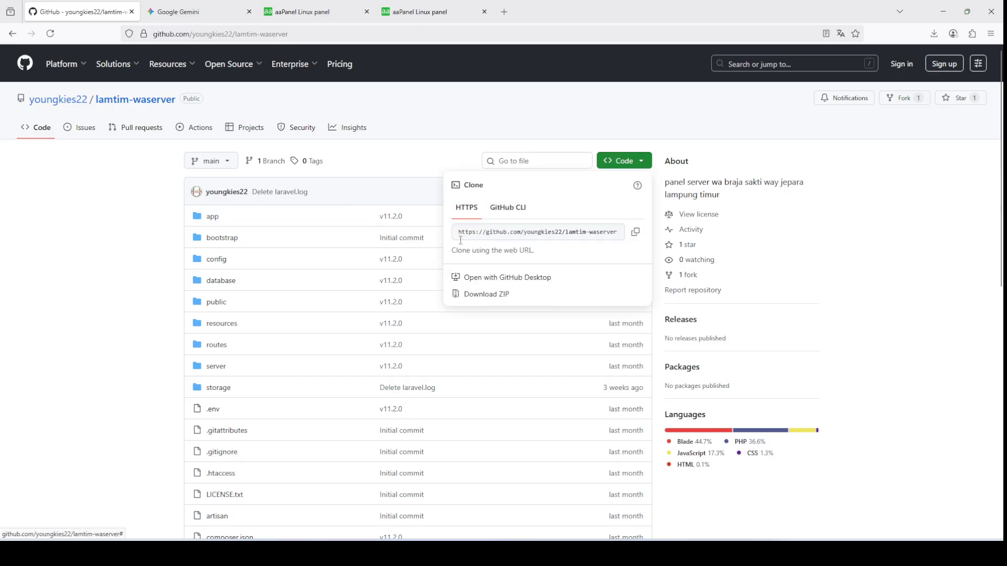
left_click(636, 233)
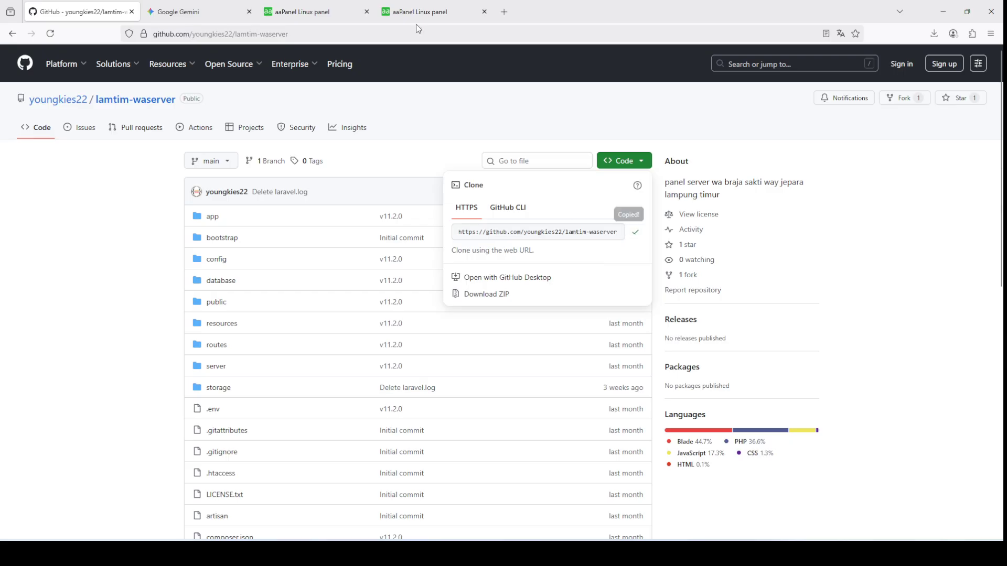
left_click(338, 6)
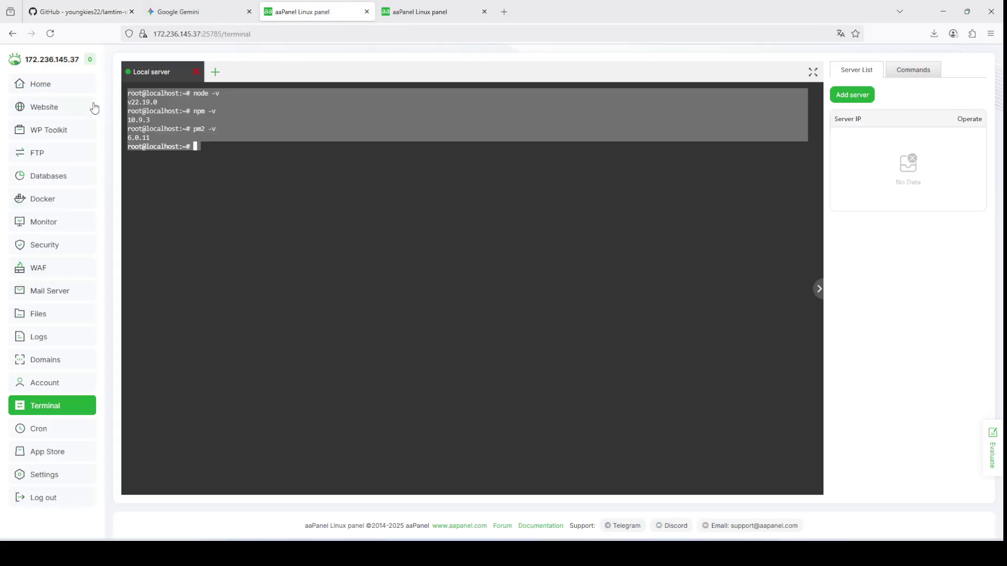
left_click(72, 107)
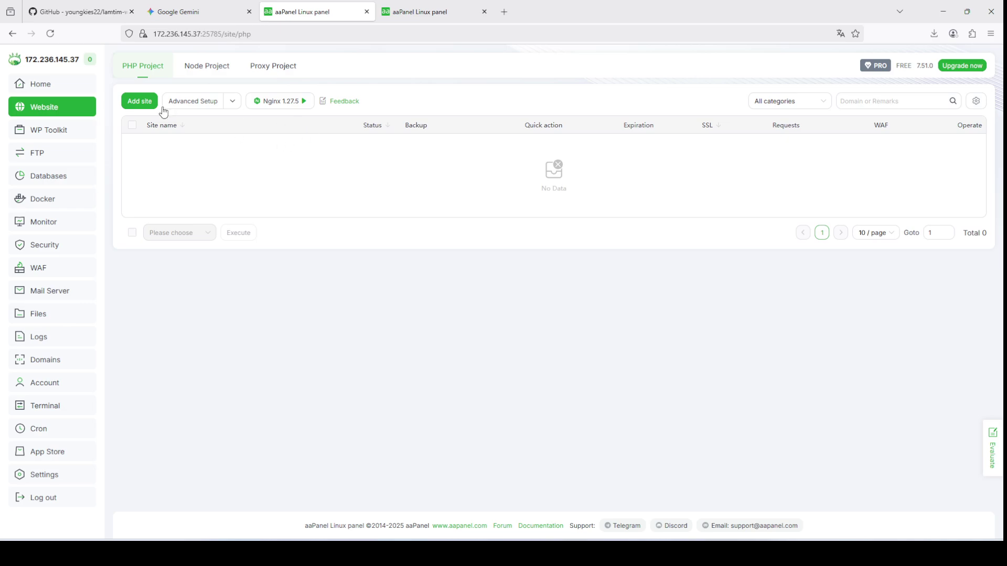
Step: Add a new PHP site with the domain waa.lamtimapp.my.id
left_click(145, 103)
left_click(472, 225)
type("w")
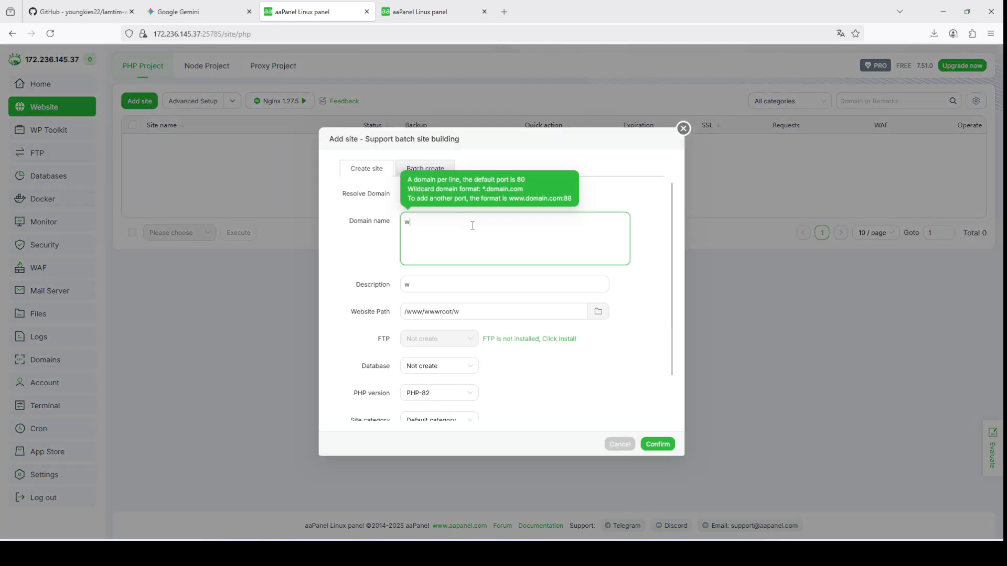
type("aa.")
key("alt+Tab")
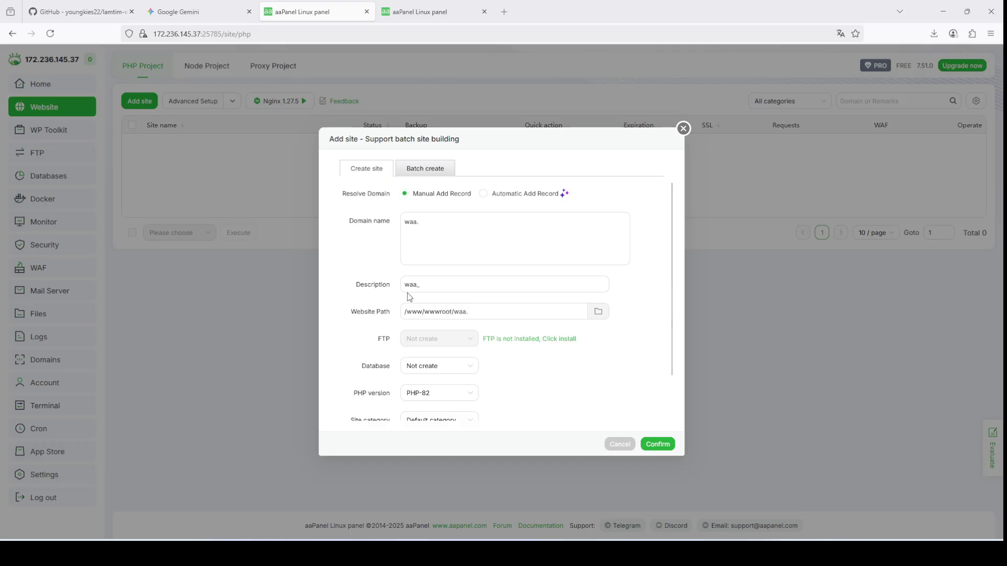
left_click(461, 222)
key("ctrl+v")
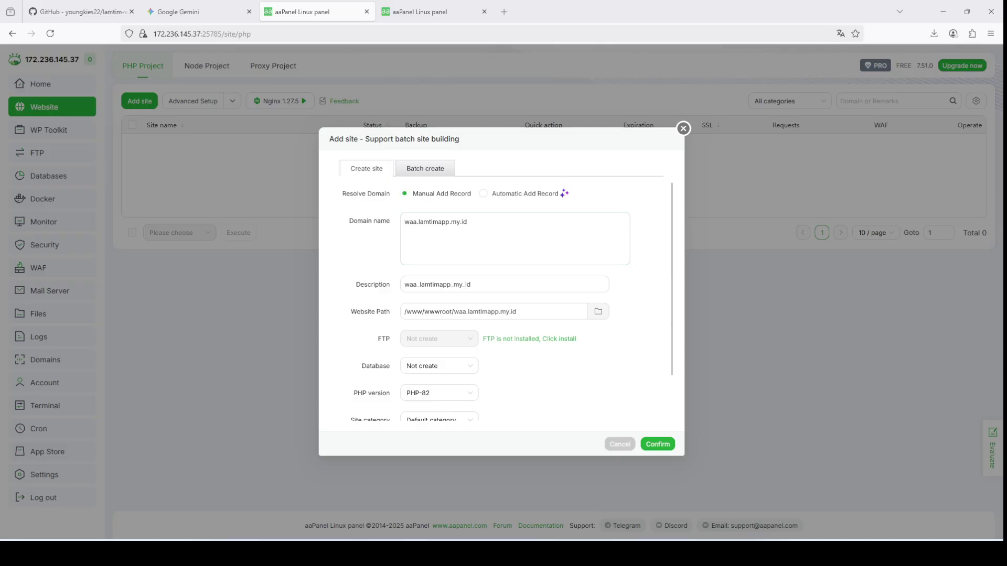
left_click(464, 236)
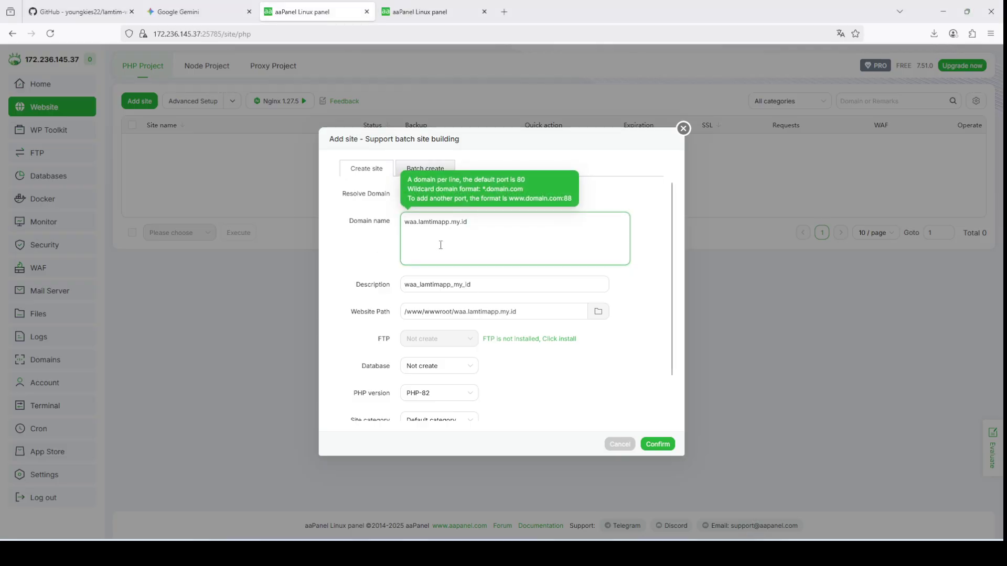
left_click(191, 34)
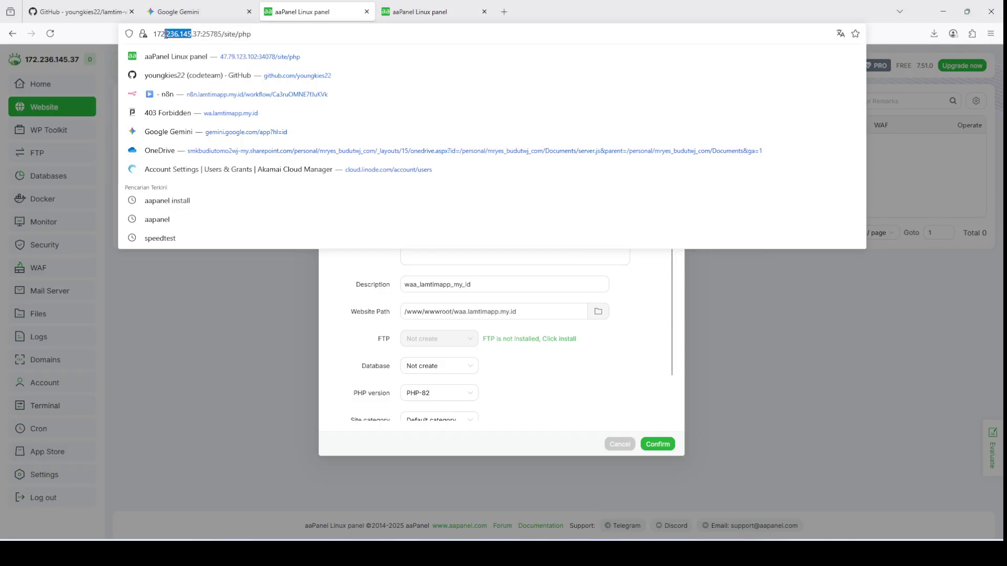
left_click(285, 278)
left_click(499, 233)
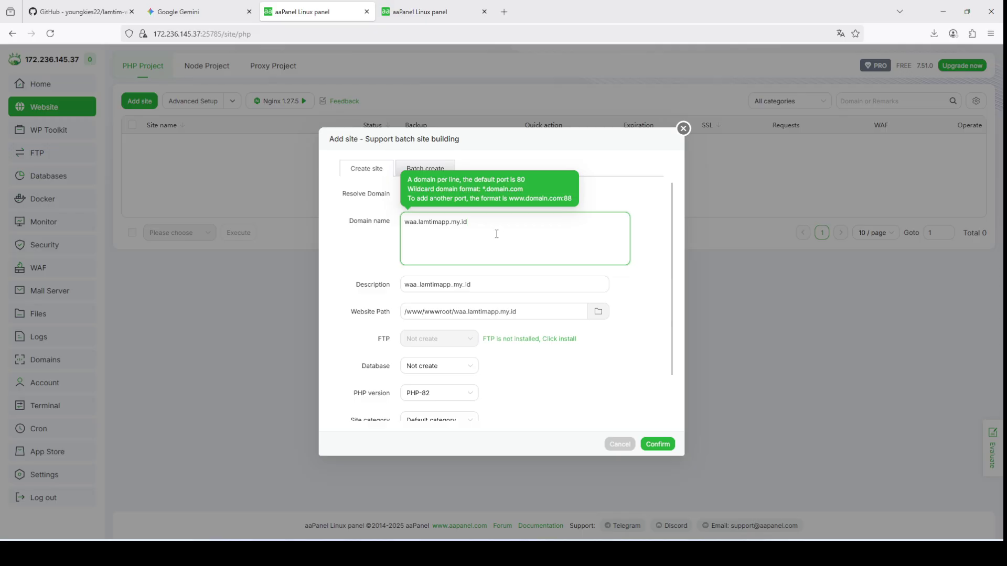
scroll(449, 352, "down", 1)
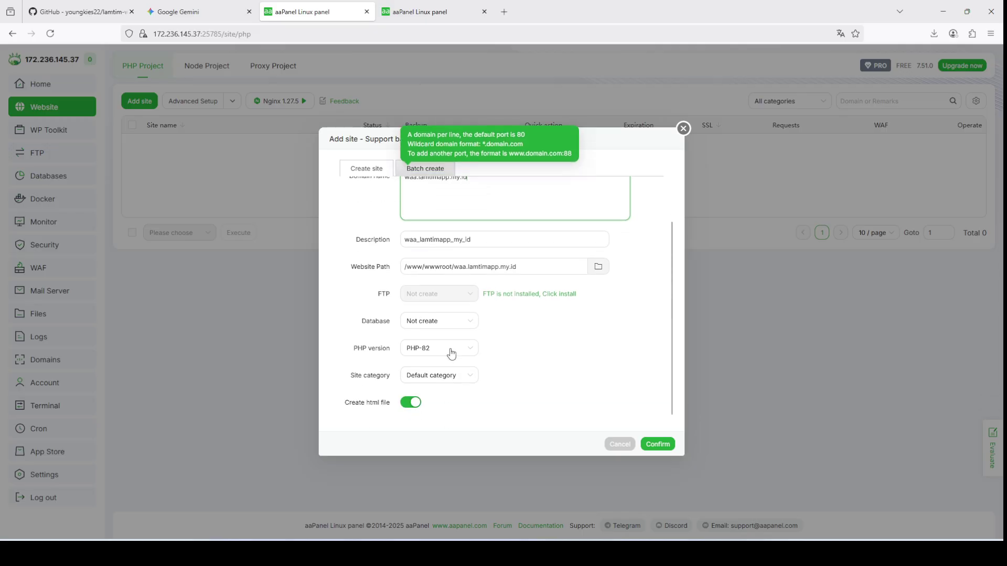
scroll(442, 385, "up", 1)
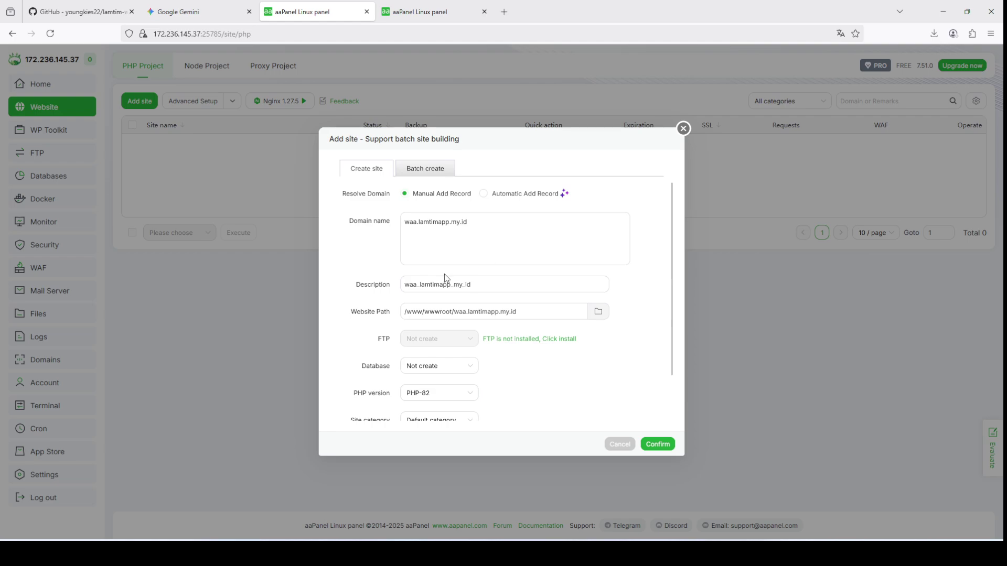
left_click(658, 445)
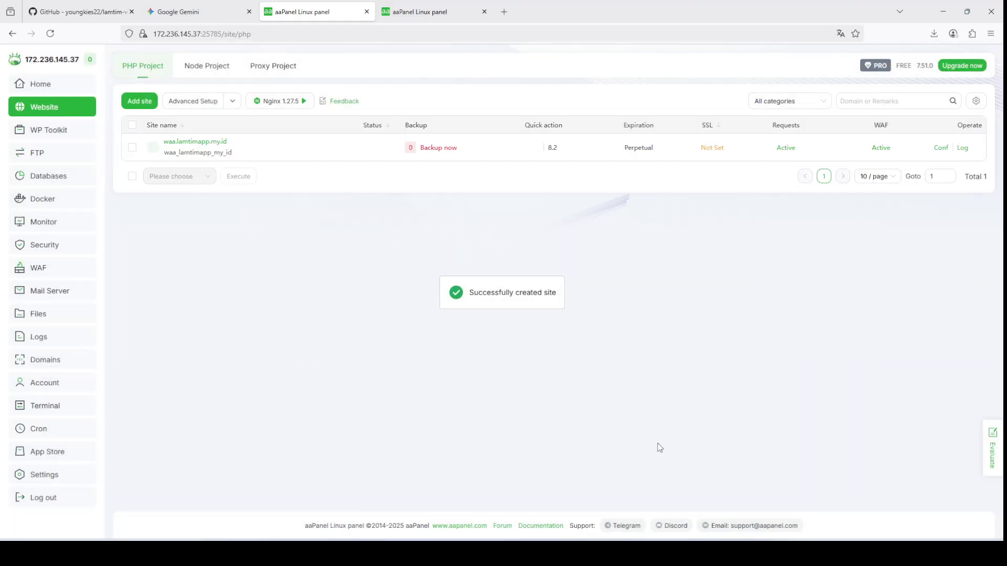
Step: Change the new site's remark to 'wa server'
left_click(266, 147)
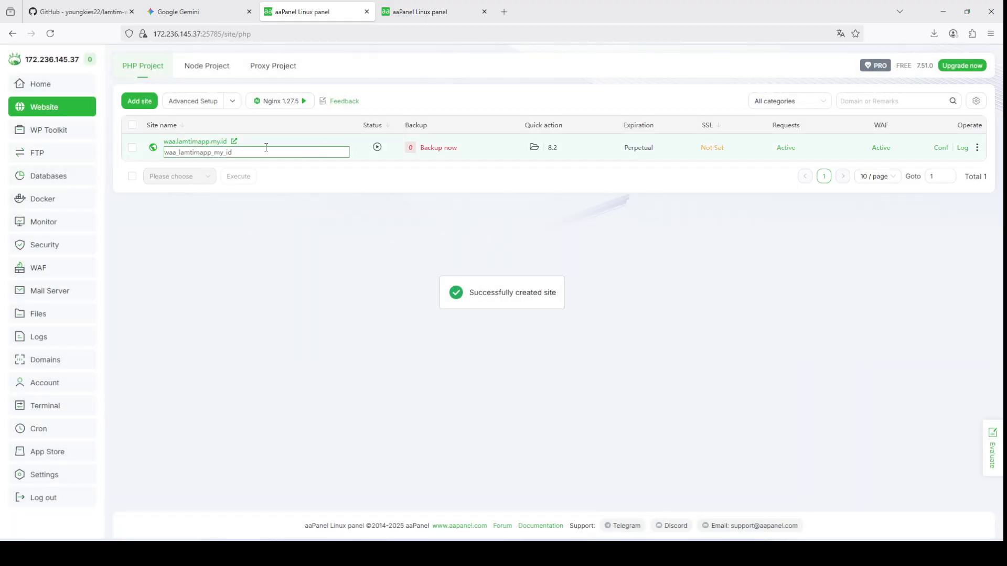
left_click_drag(254, 147, 116, 131)
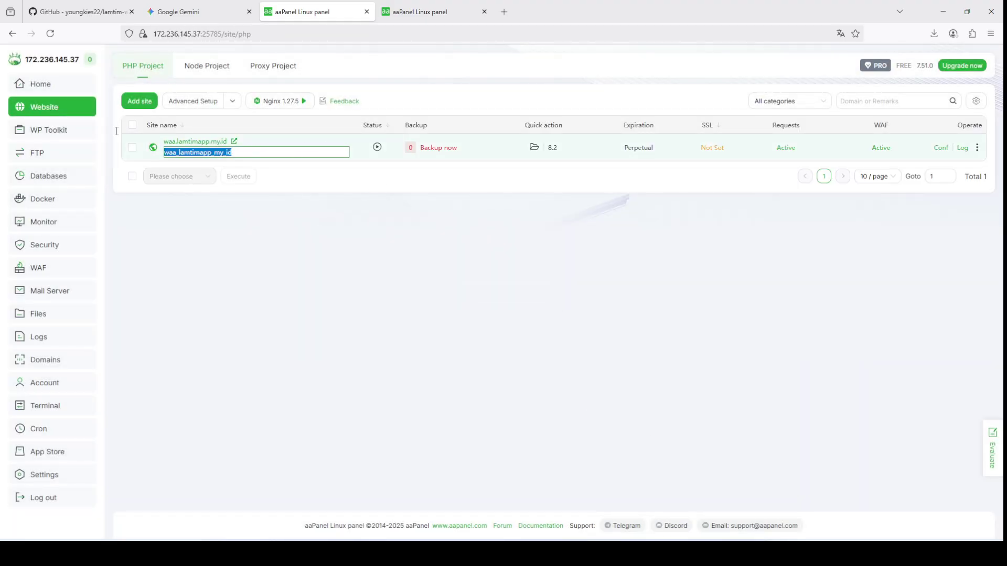
type("wa server")
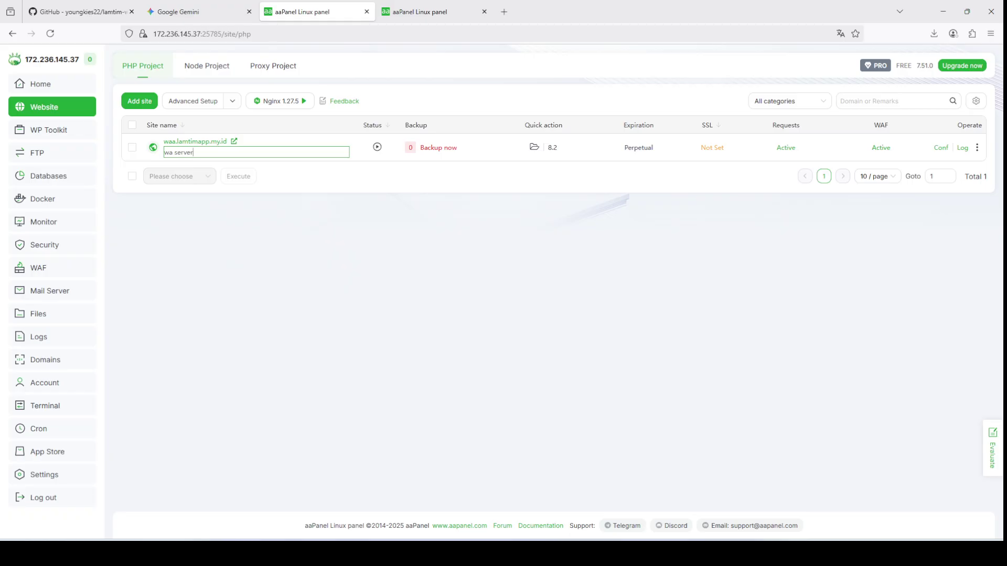
left_click(461, 366)
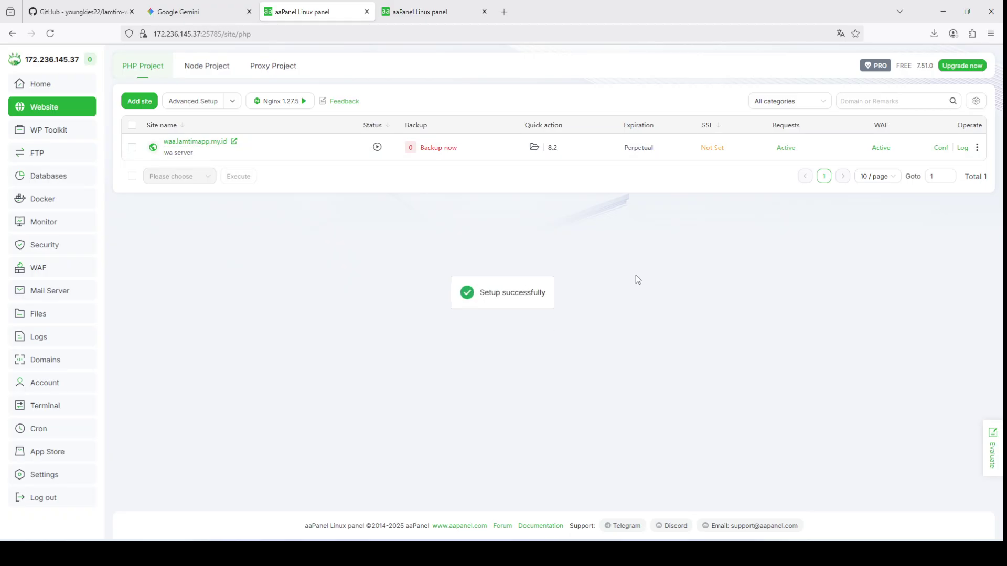
left_click(934, 152)
Step: Request and apply a Let's Encrypt SSL certificate for waa.lamtimapp.my.id
left_click(325, 300)
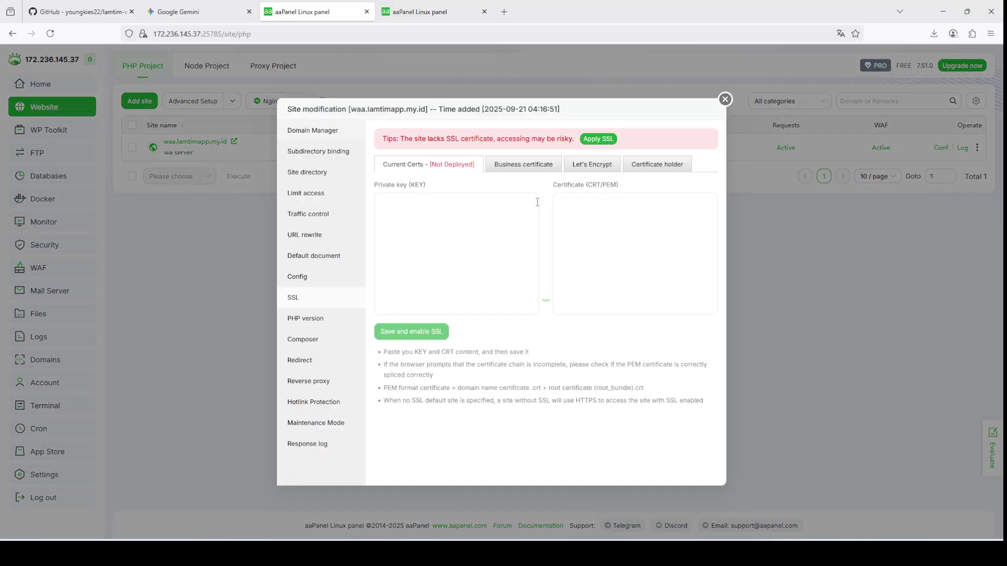
left_click(598, 164)
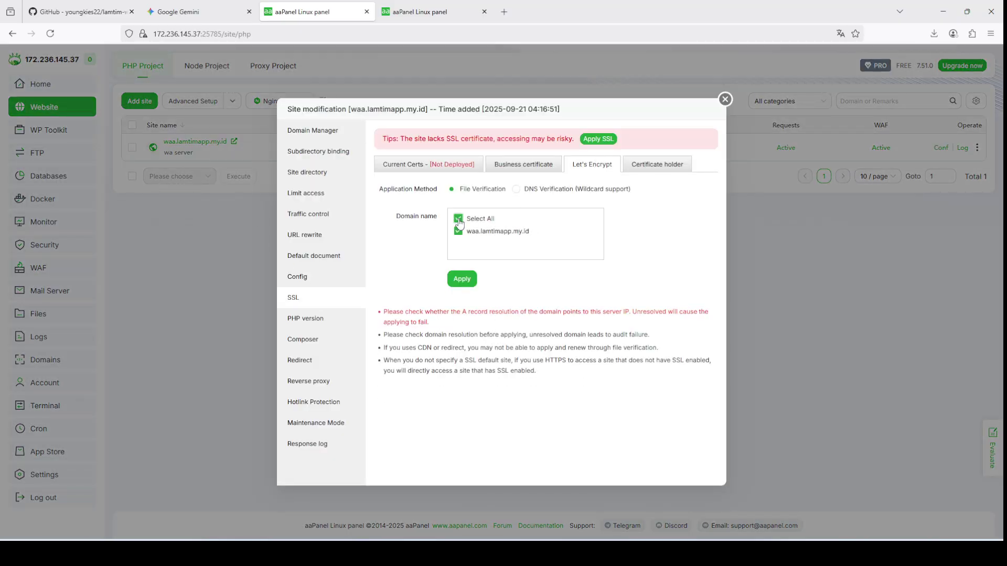
left_click(462, 278)
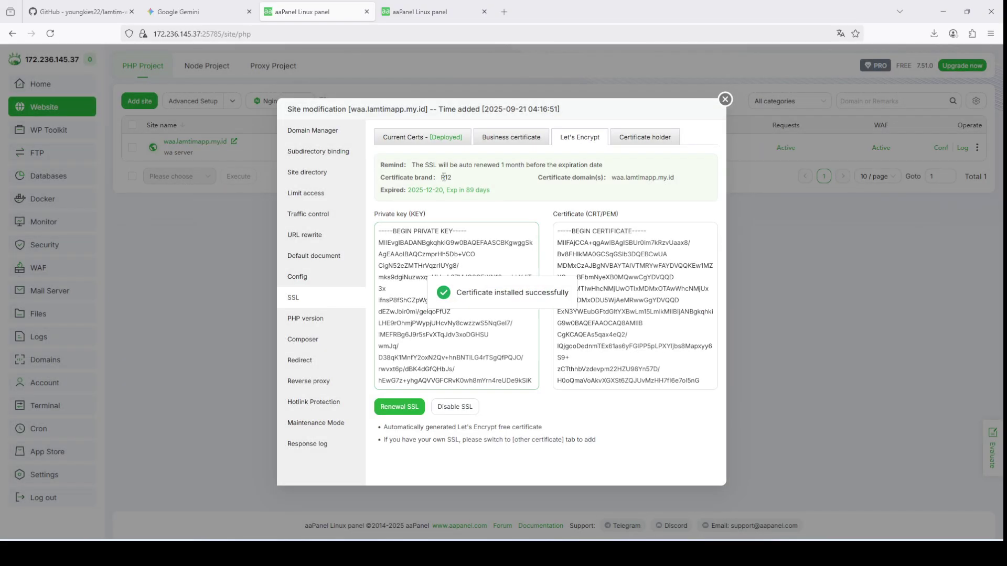
Step: Turn on Force HTTPS and open the live site, which shows 403 Forbidden
left_click(435, 140)
left_click(433, 192)
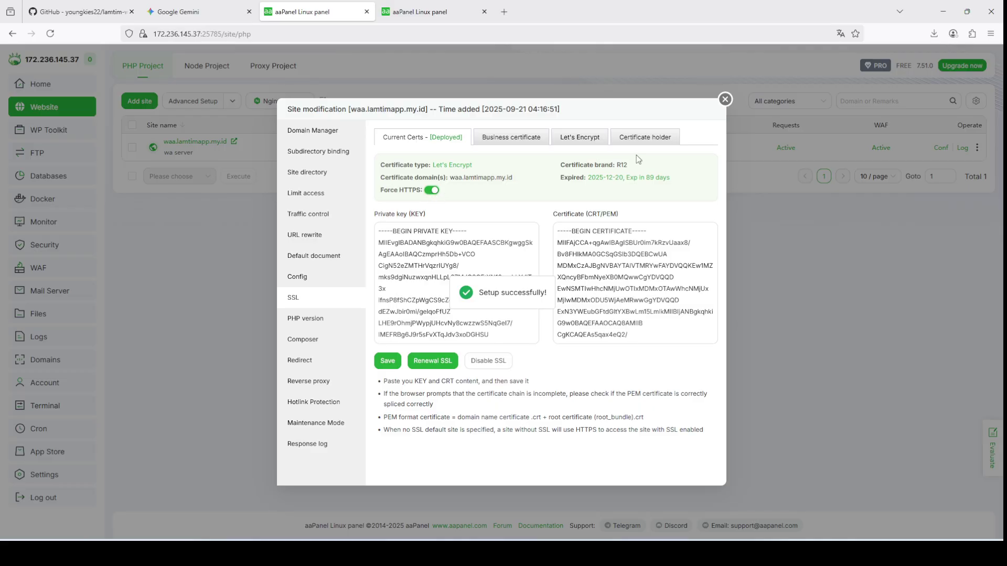
left_click(725, 101)
left_click(209, 141)
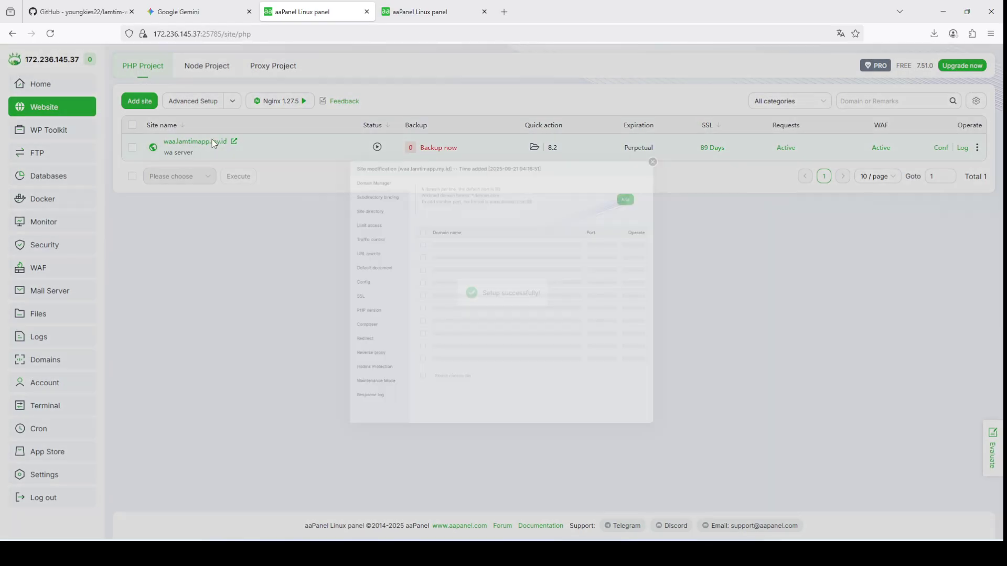
left_click(443, 226)
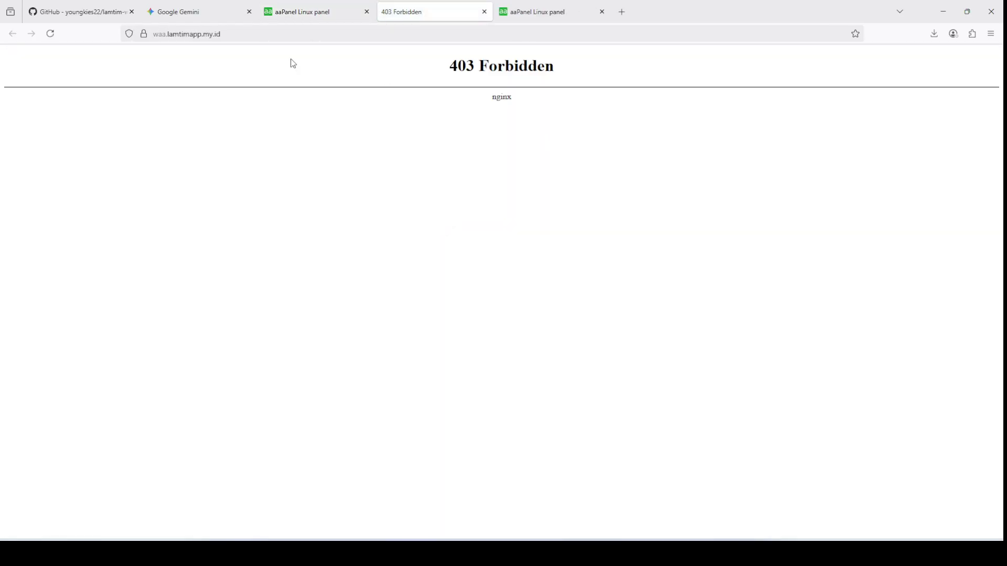
Step: Inspect the 403 Forbidden page's address and heading, then close aaPanel's site settings
left_click(263, 33)
double_click(264, 32)
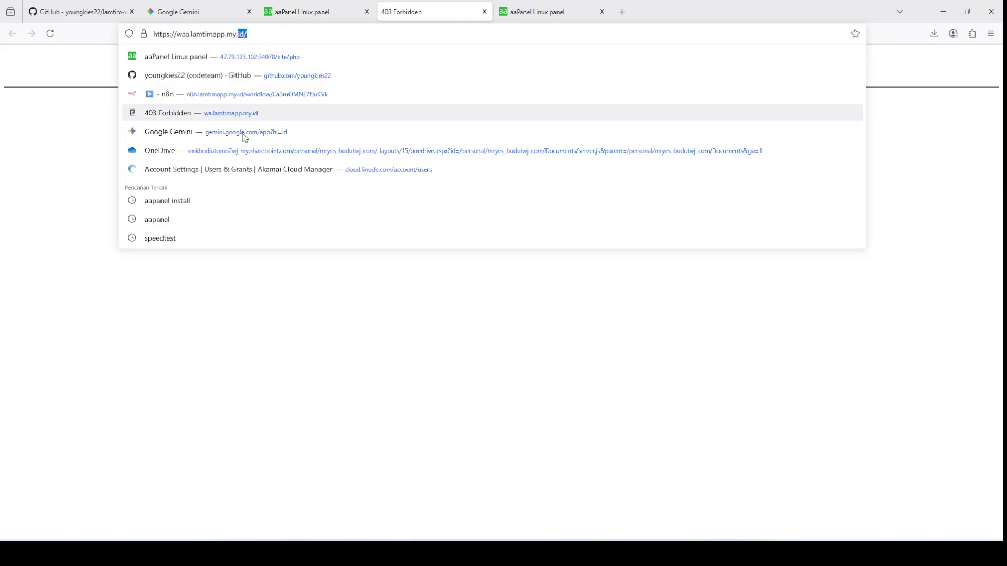
left_click(352, 299)
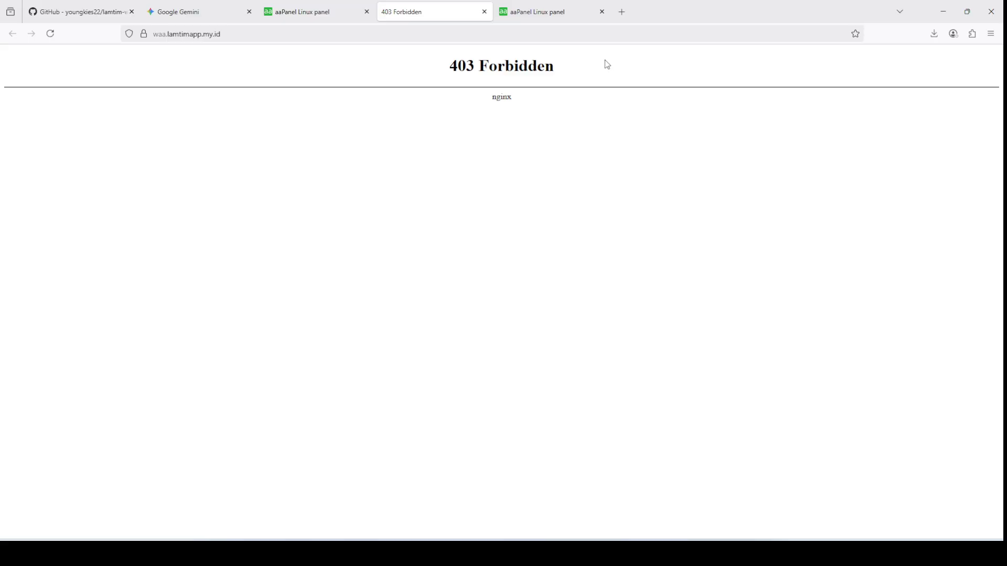
left_click_drag(459, 61, 659, 63)
left_click(476, 152)
left_click(370, 4)
left_click(725, 99)
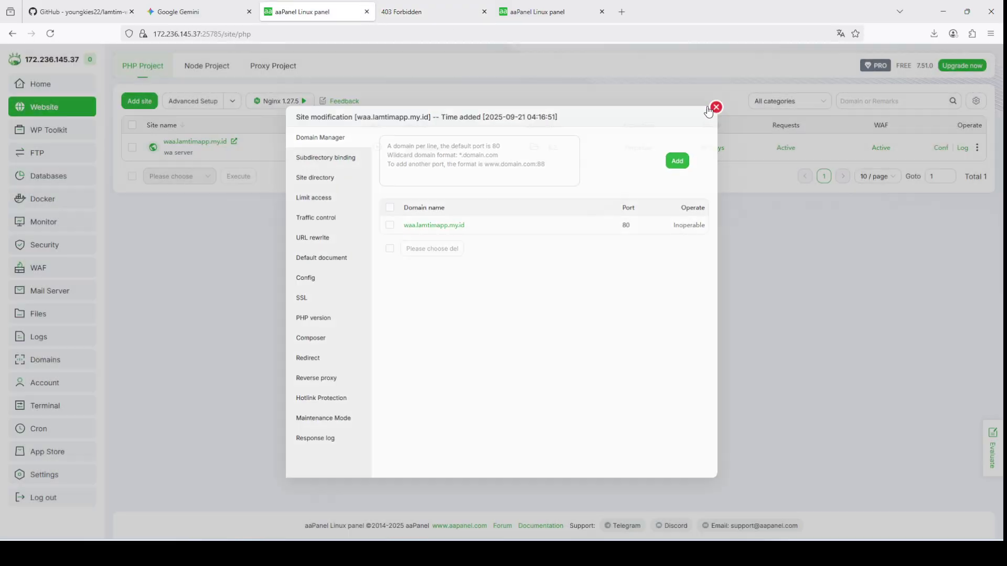
Step: Move .well-known, .htaccess and .user.ini from the site folder to the recycle bin
left_click(533, 148)
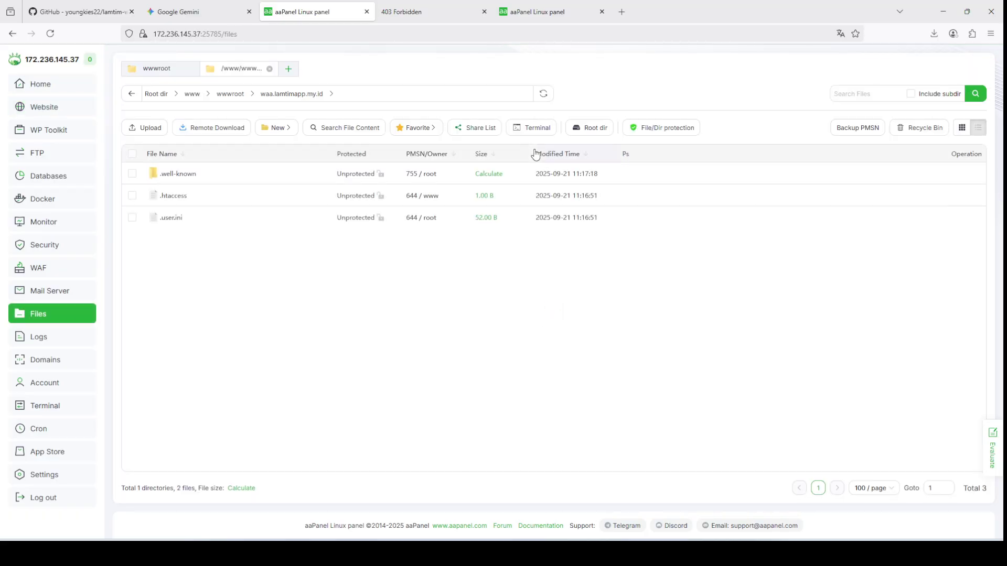
left_click(131, 154)
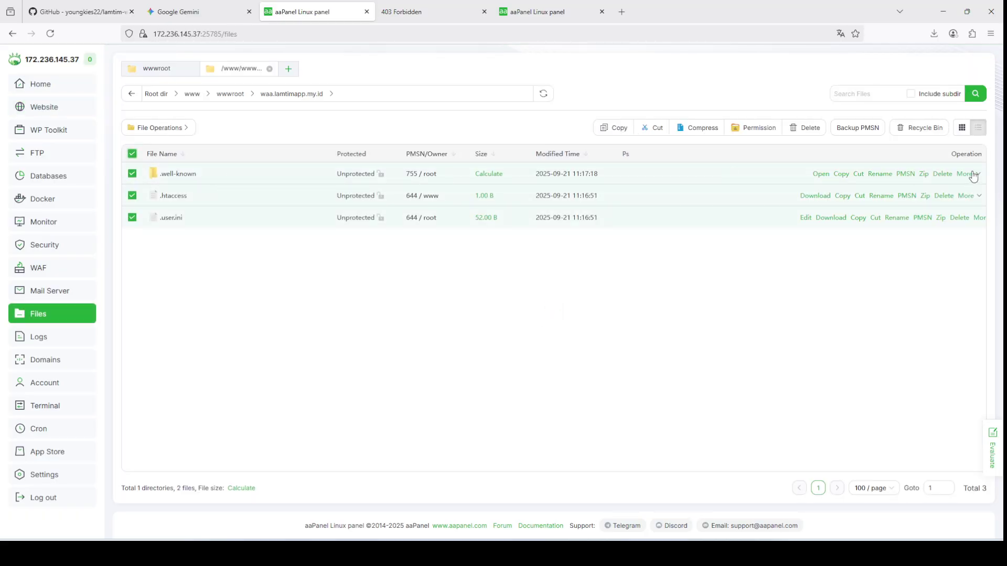
left_click(804, 127)
left_click(580, 331)
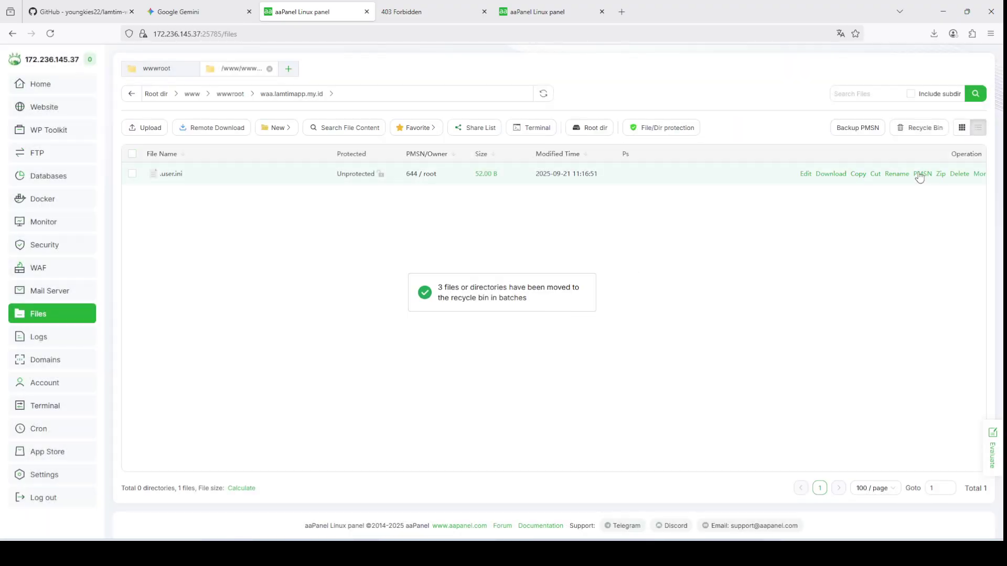
left_click(955, 177)
left_click(578, 330)
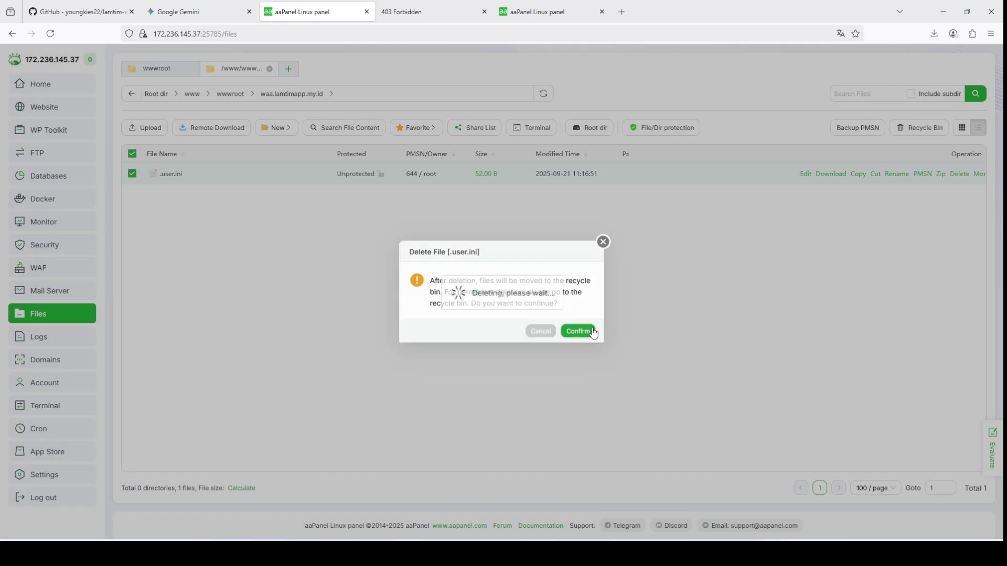
left_click(81, 11)
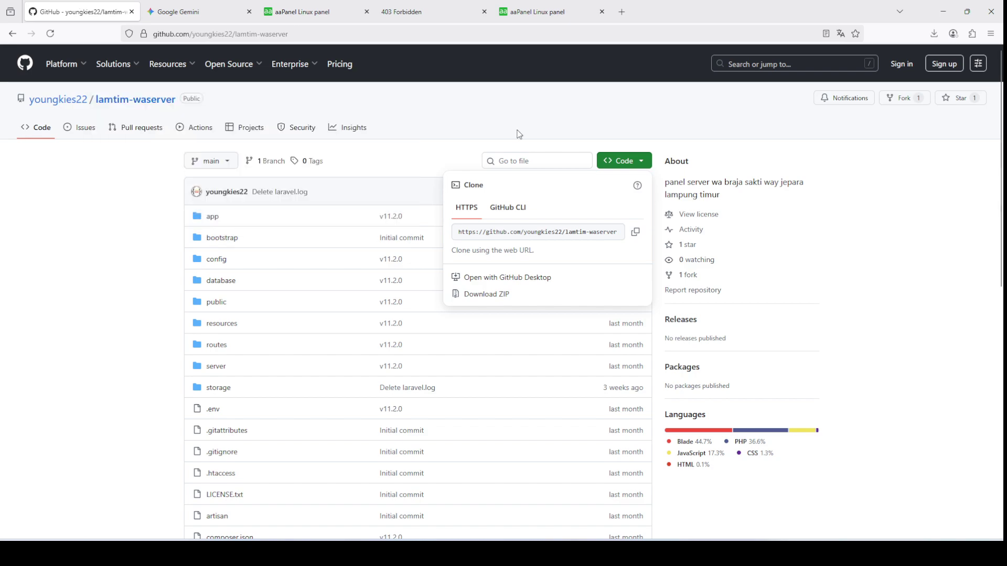
Step: Copy the lamtim-waserver HTTPS clone URL from GitHub's Code menu
left_click(522, 118)
left_click(641, 161)
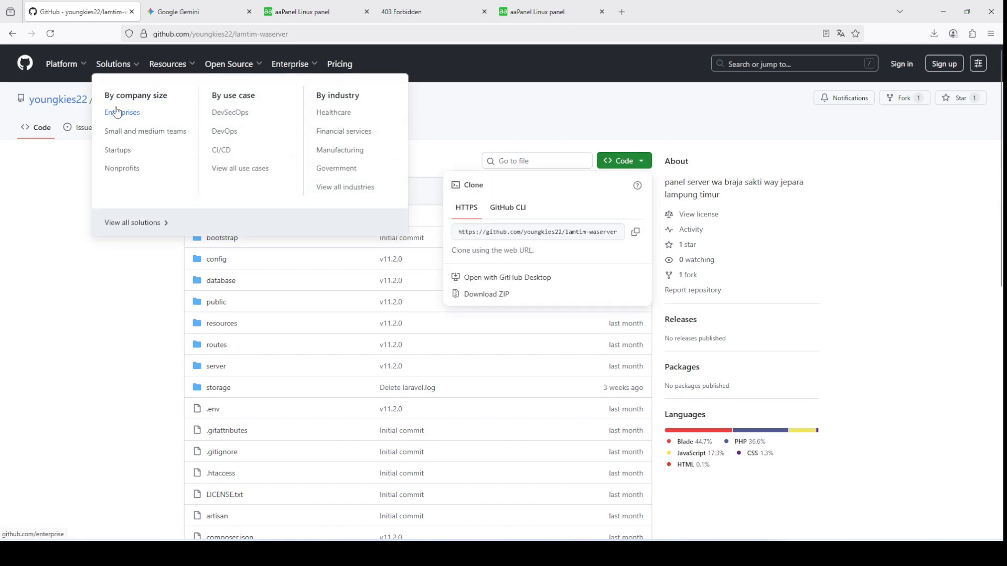
left_click(52, 180)
left_click(632, 161)
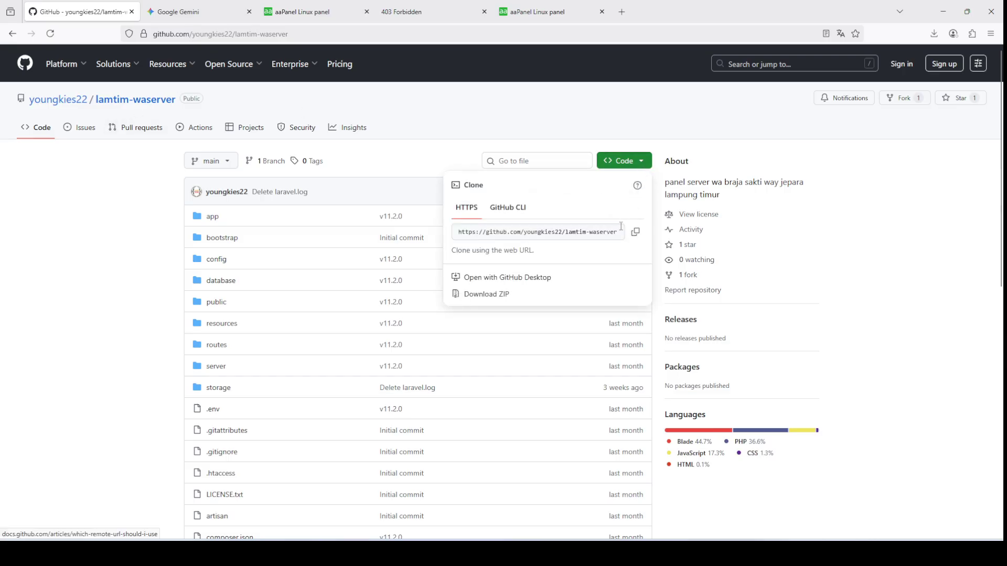
left_click(635, 235)
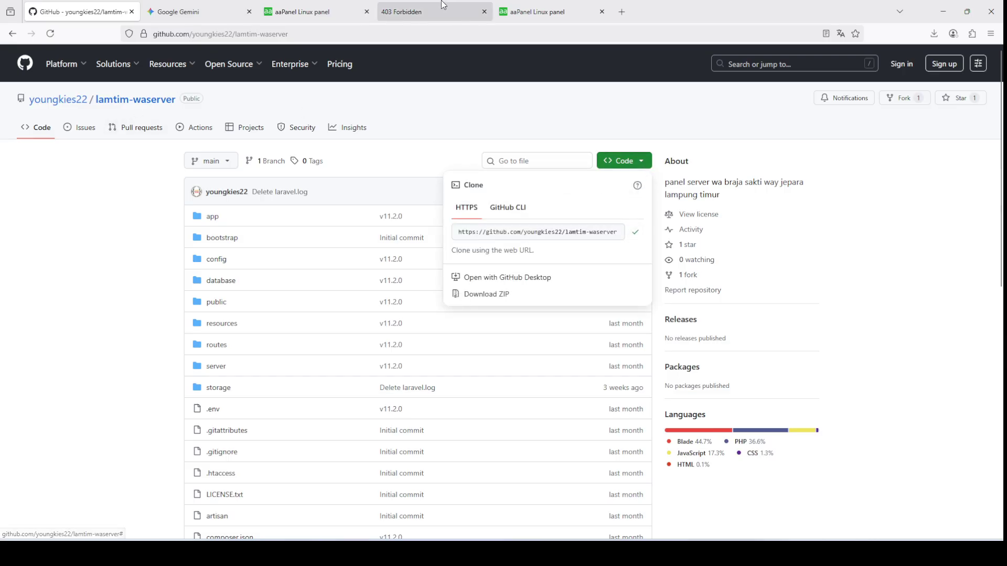
Step: Clear the site-folder terminal and run git clone with the pasted repository URL
left_click(323, 7)
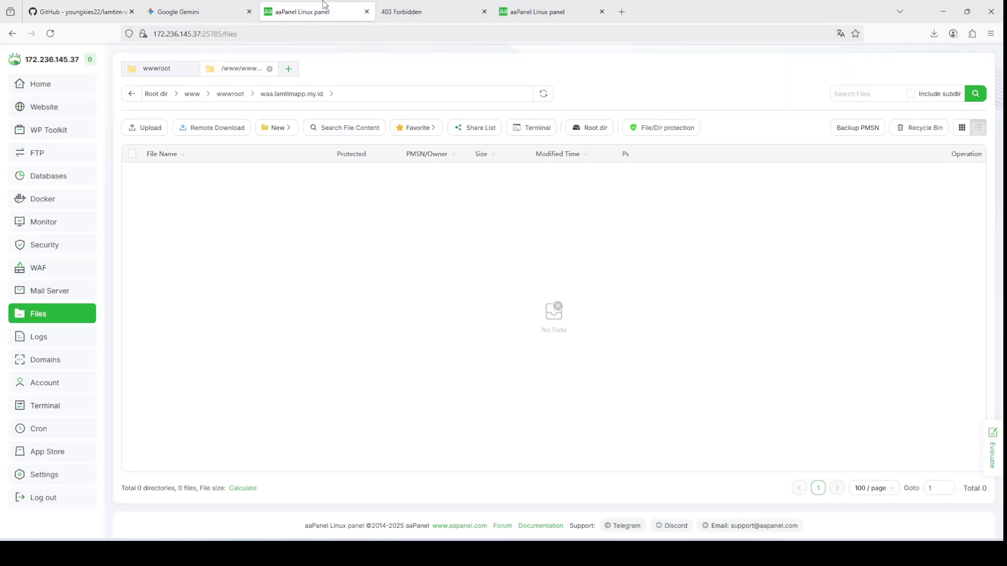
left_click(546, 131)
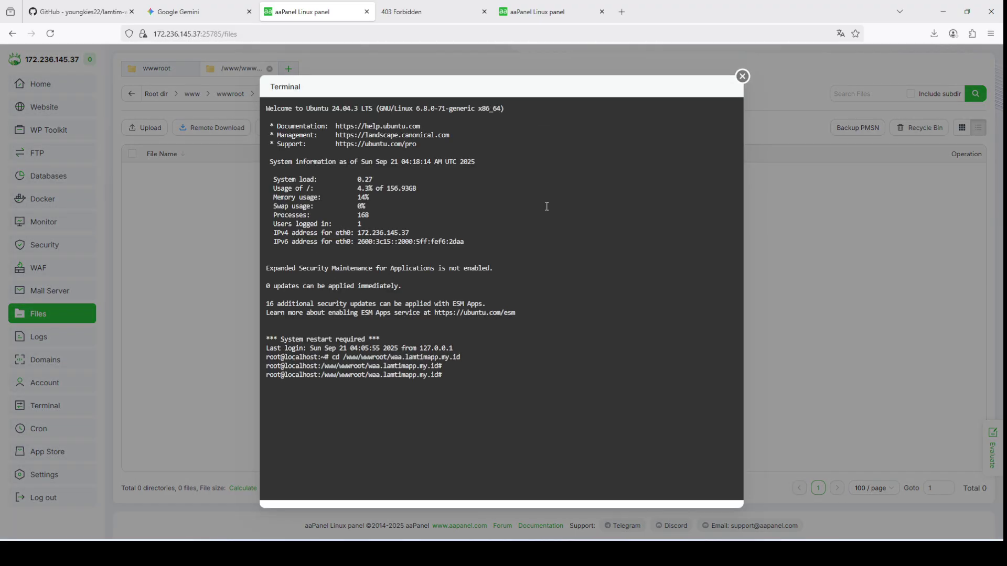
type("clear")
key("Return")
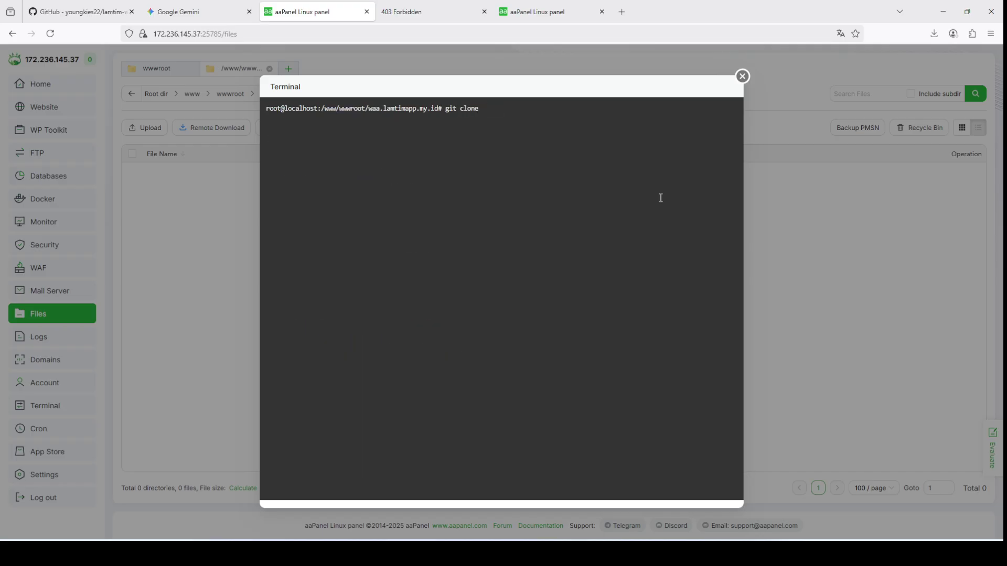
right_click(499, 158)
left_click(525, 243)
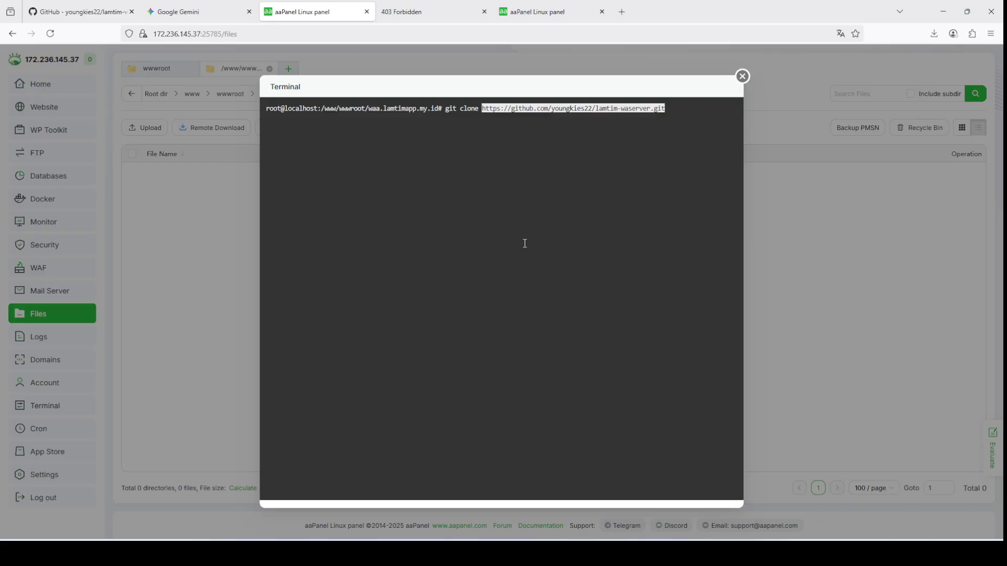
key("Return")
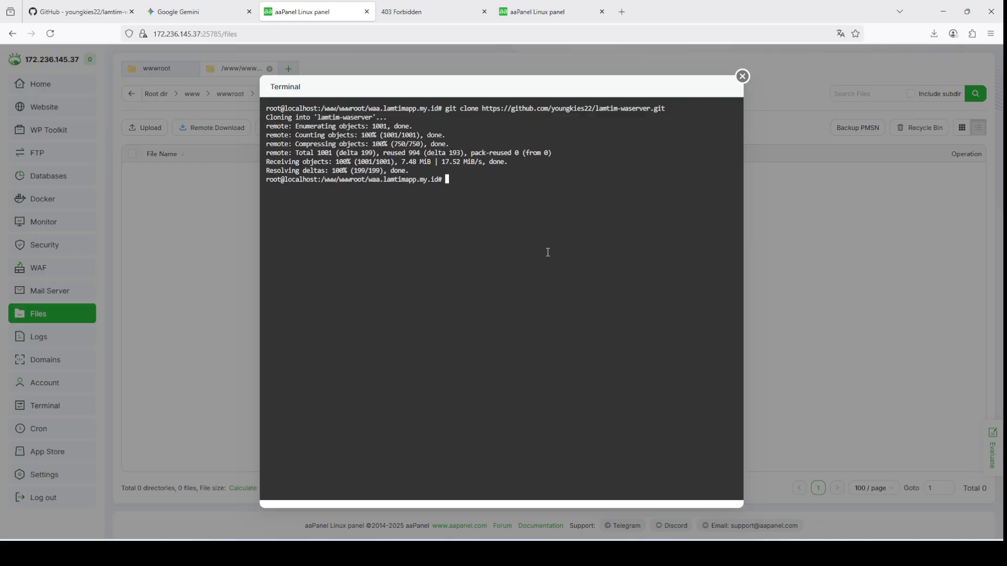
left_click(742, 76)
Step: Make www the owner of the cloned lamtim-waserver folder, applied recursively with 755 permissions
left_click(584, 333)
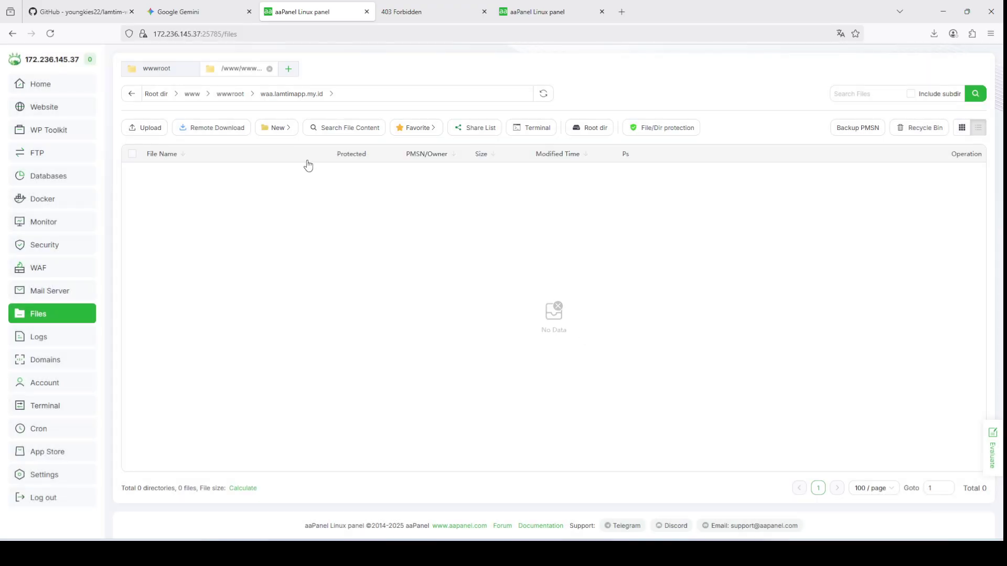
left_click(546, 97)
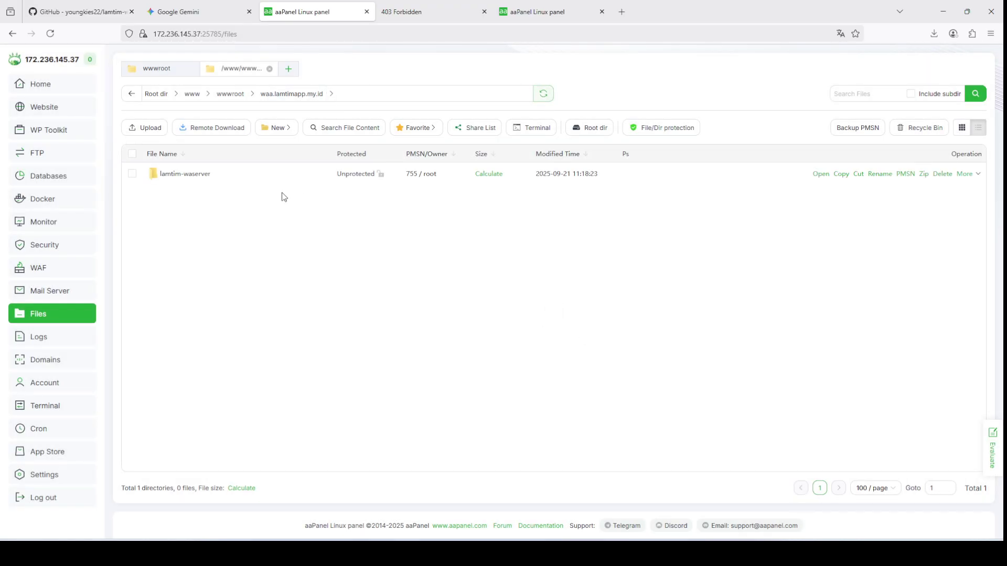
left_click(437, 177)
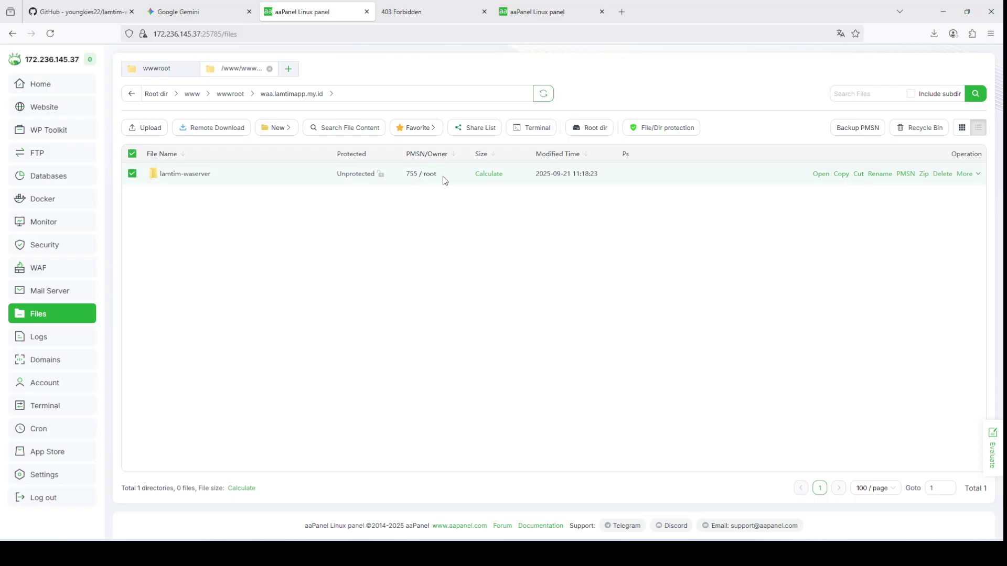
left_click(974, 174)
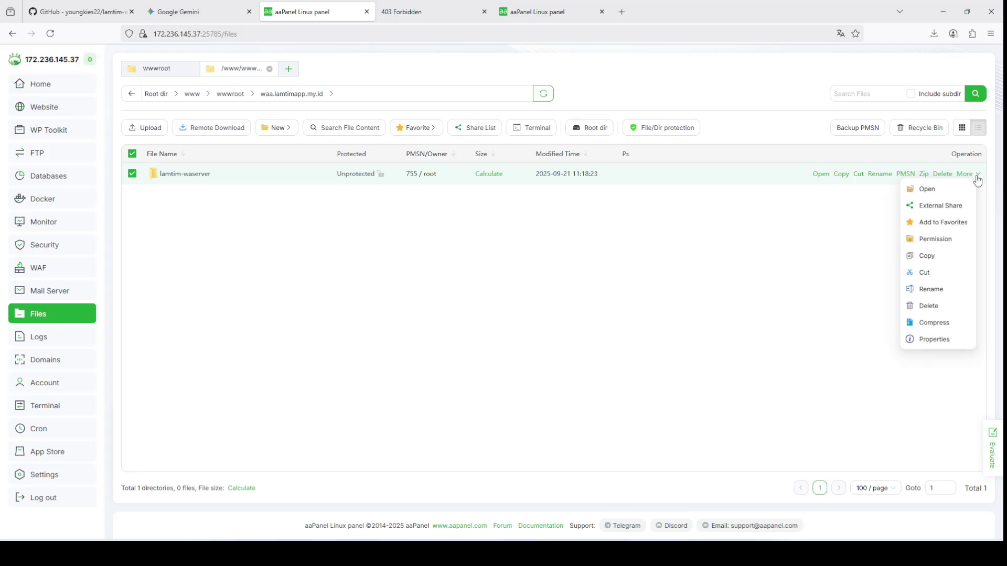
left_click(841, 234)
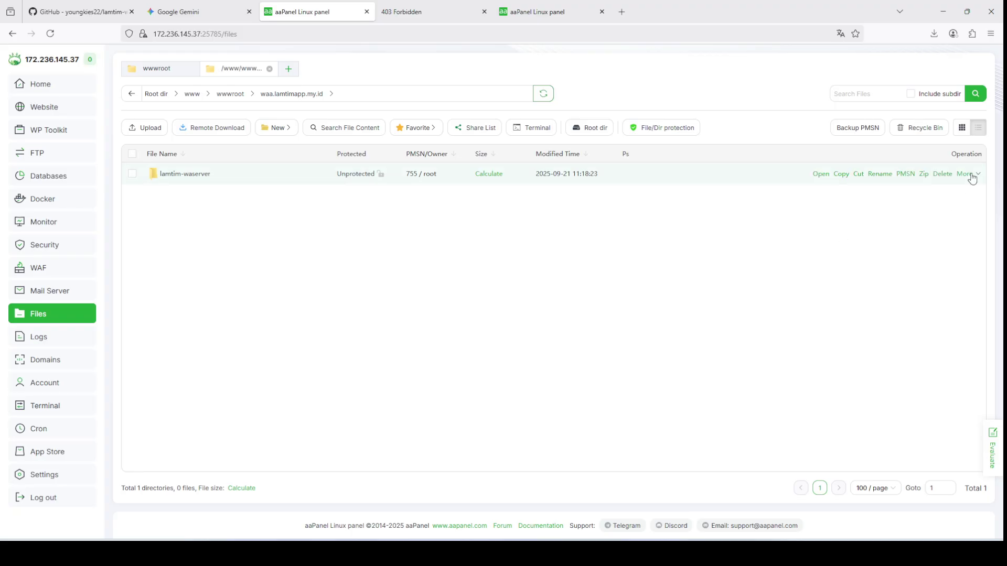
left_click(971, 175)
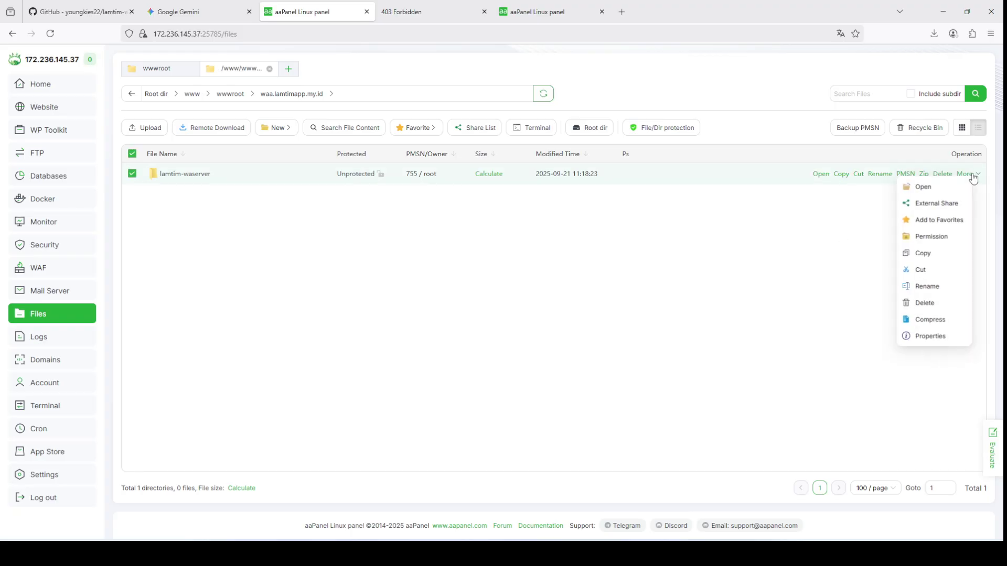
left_click(931, 236)
left_click(515, 335)
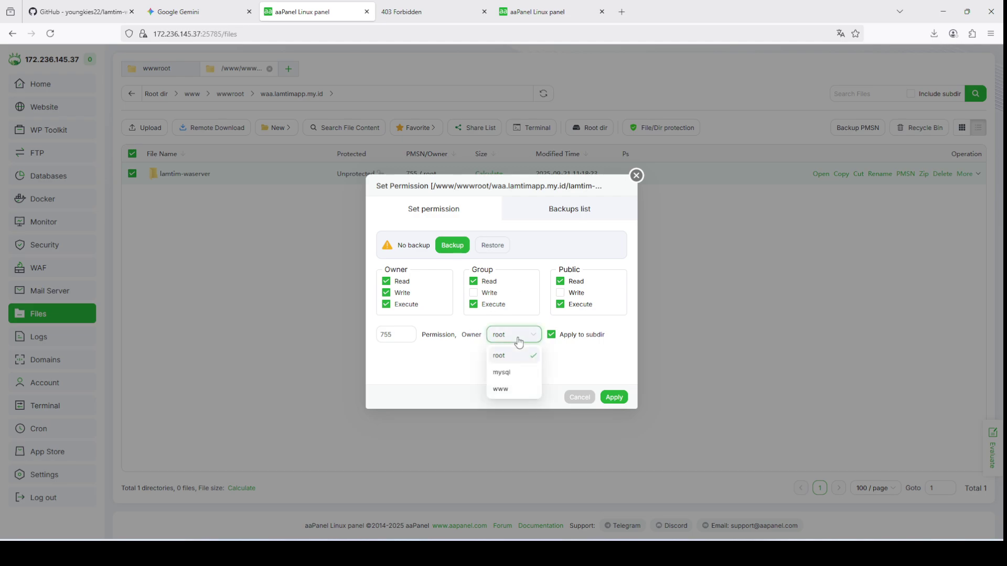
left_click(512, 388)
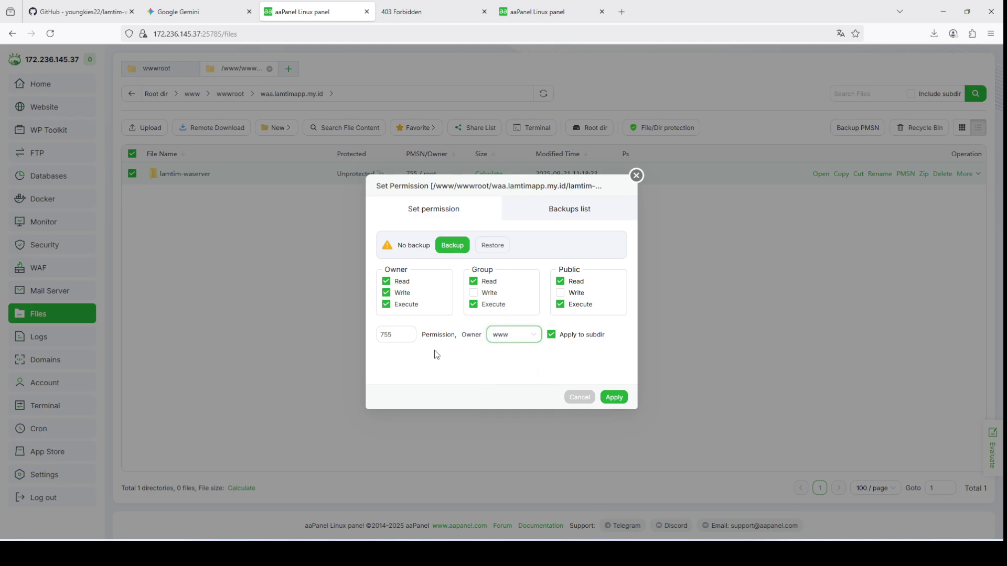
left_click(620, 398)
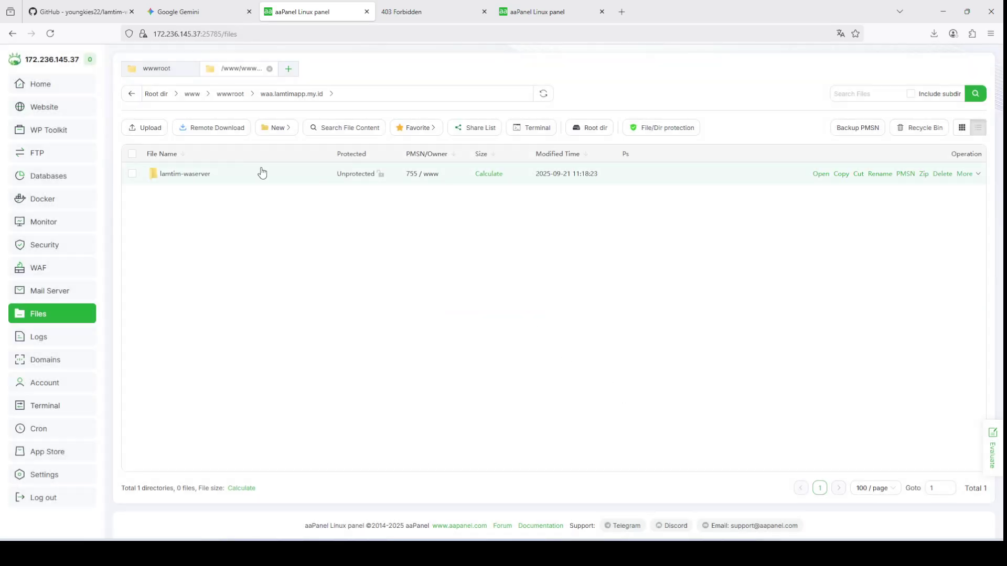
double_click(198, 174)
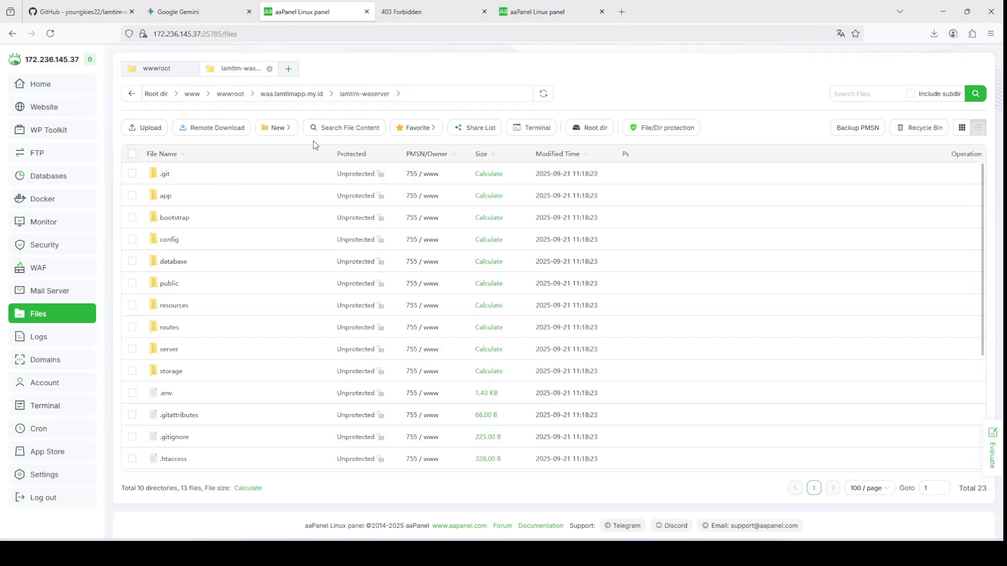
Step: Select and deselect various lamtim-waserver project files such as .env, .gitattributes and composer.json
left_click(132, 174)
scroll(134, 220, "down", 4)
scroll(134, 231, "up", 1)
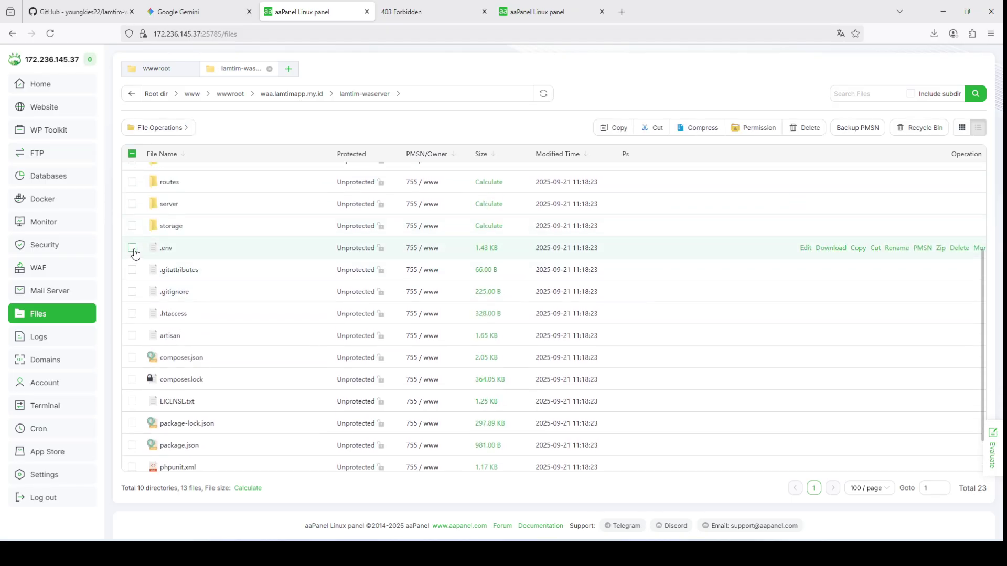
left_click(132, 249)
left_click(133, 271)
left_click(133, 293)
left_click(134, 315)
left_click(137, 337)
left_click(134, 357)
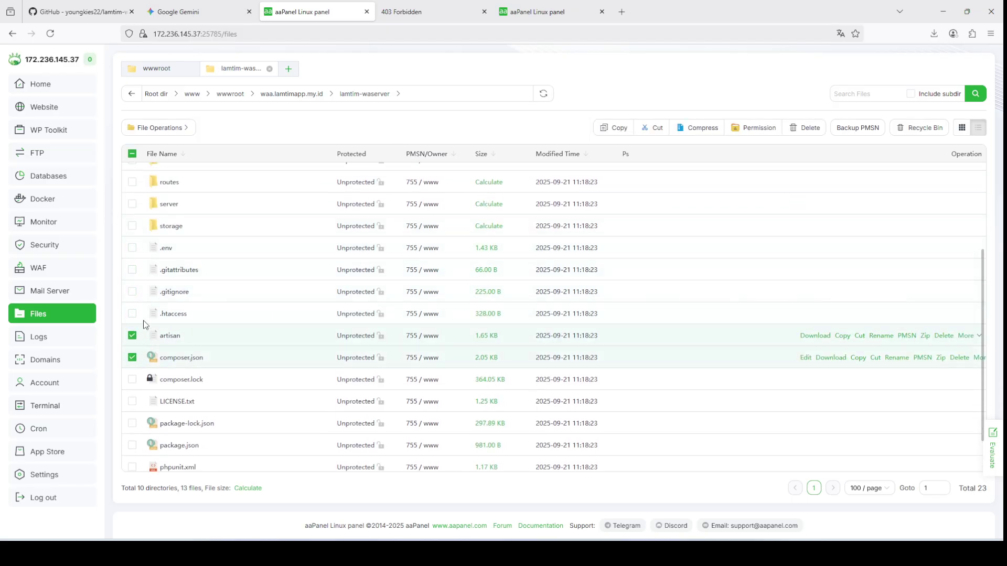
left_click(132, 248)
left_click(132, 269)
left_click(132, 291)
left_click(132, 314)
scroll(158, 307, "down", 1)
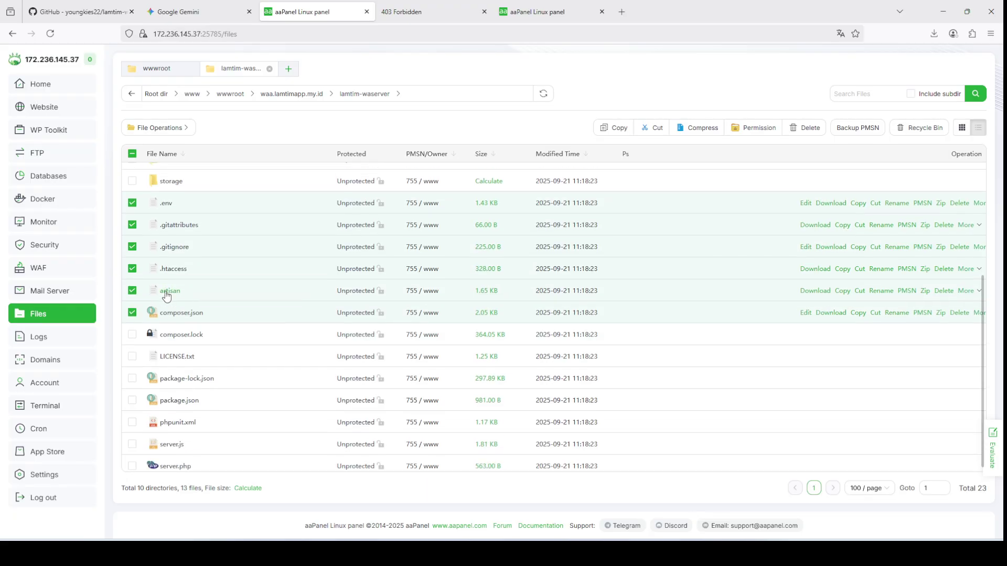
left_click(138, 329)
left_click(134, 350)
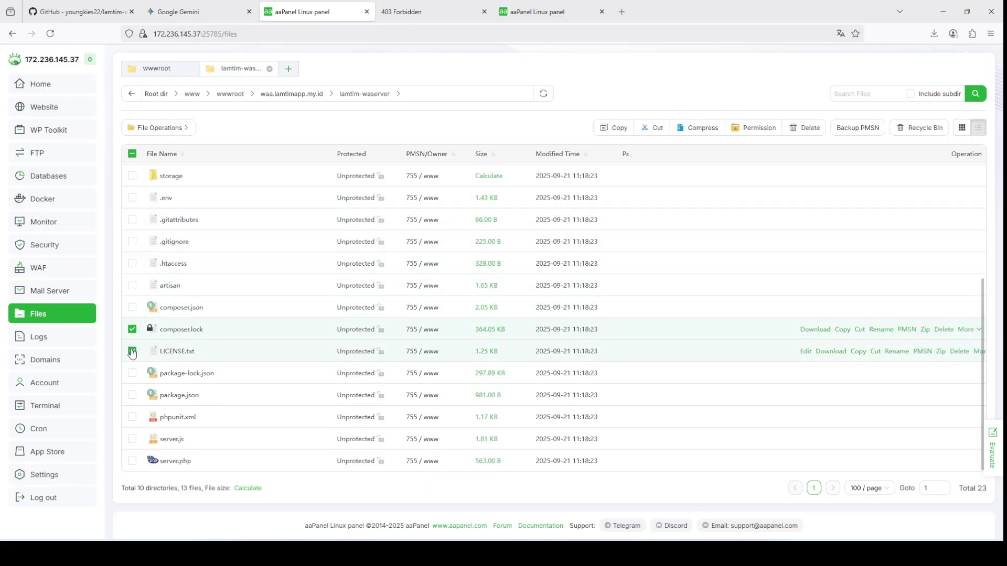
left_click(133, 199)
left_click(132, 222)
left_click(132, 199)
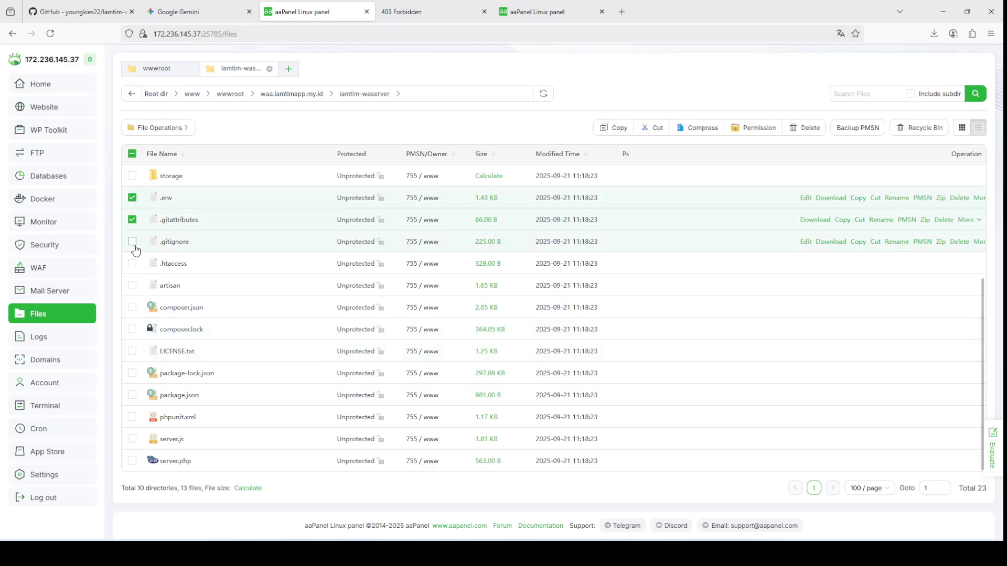
left_click(135, 250)
left_click(133, 198)
left_click(133, 220)
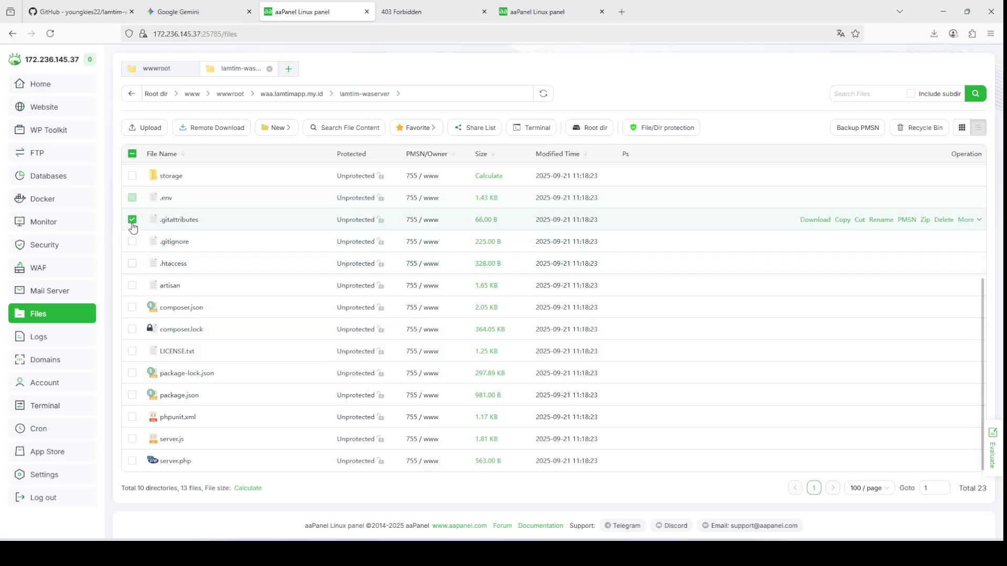
left_click(132, 199)
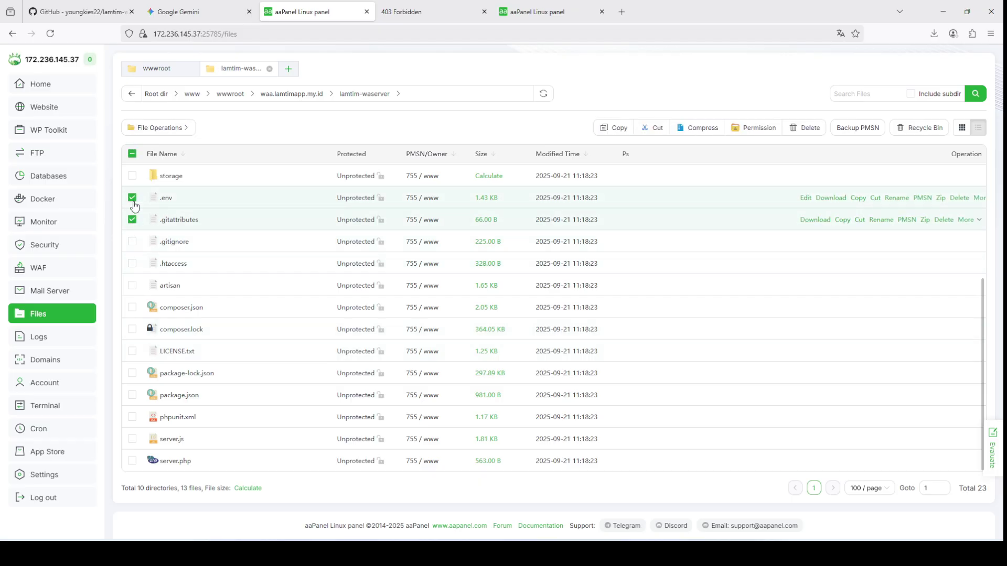
Step: Go through Home and Website > PHP Project to open the waa.lamtimapp.my.id site folder
left_click(51, 87)
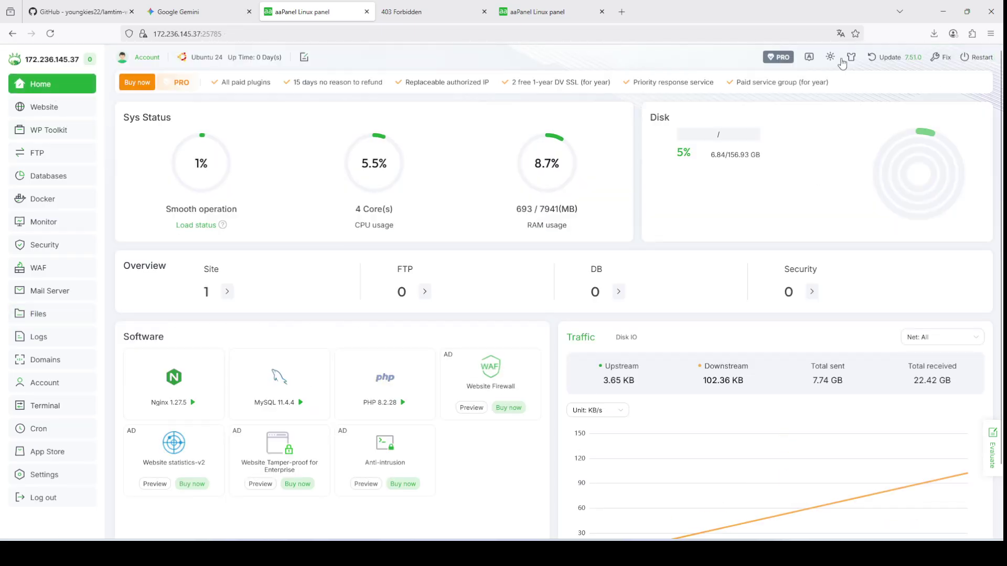
left_click(51, 107)
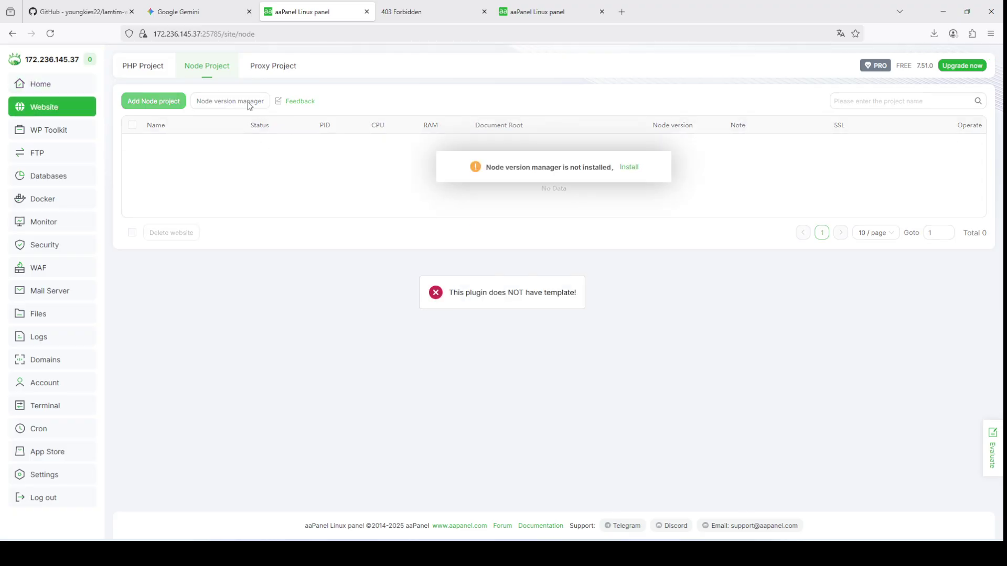
left_click(141, 67)
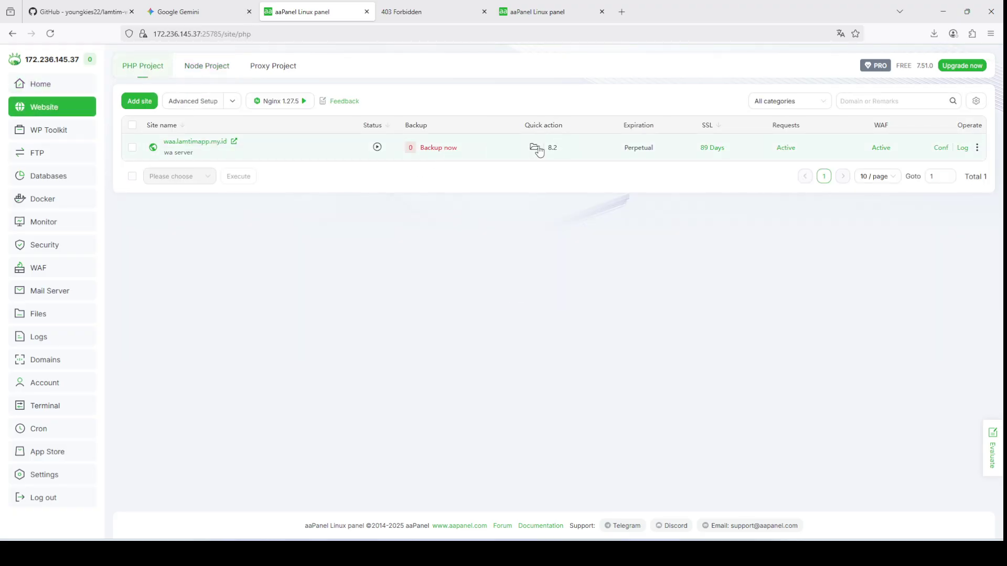
left_click(536, 149)
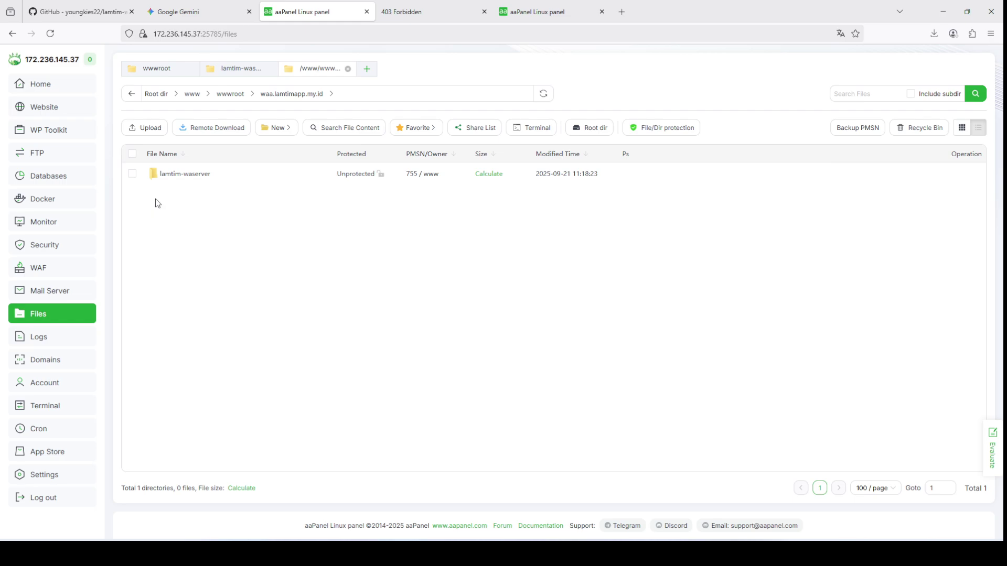
left_click(198, 175)
scroll(183, 374, "down", 4)
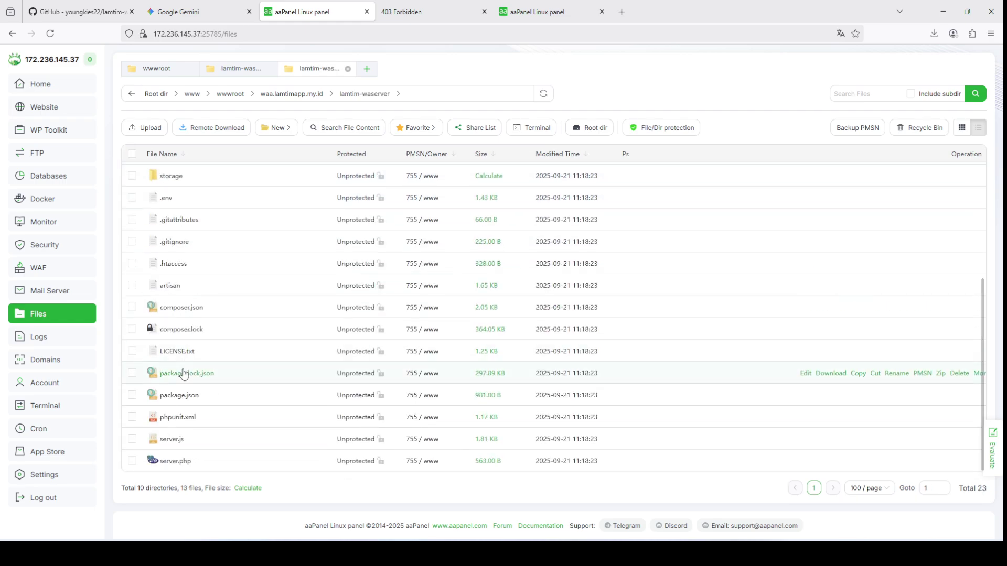
left_click(132, 461)
left_click(132, 439)
left_click(132, 417)
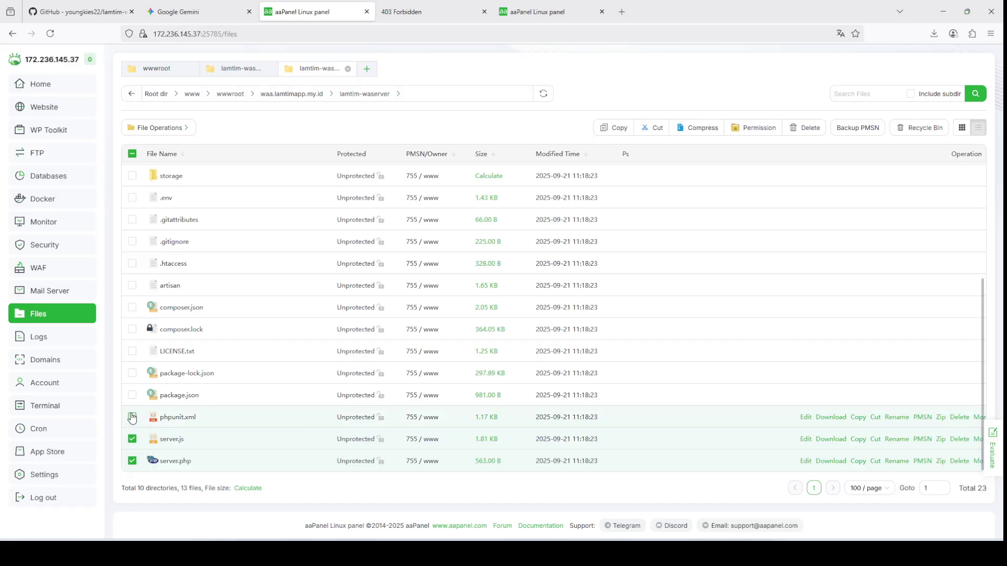
left_click(133, 395)
left_click(132, 373)
left_click(132, 351)
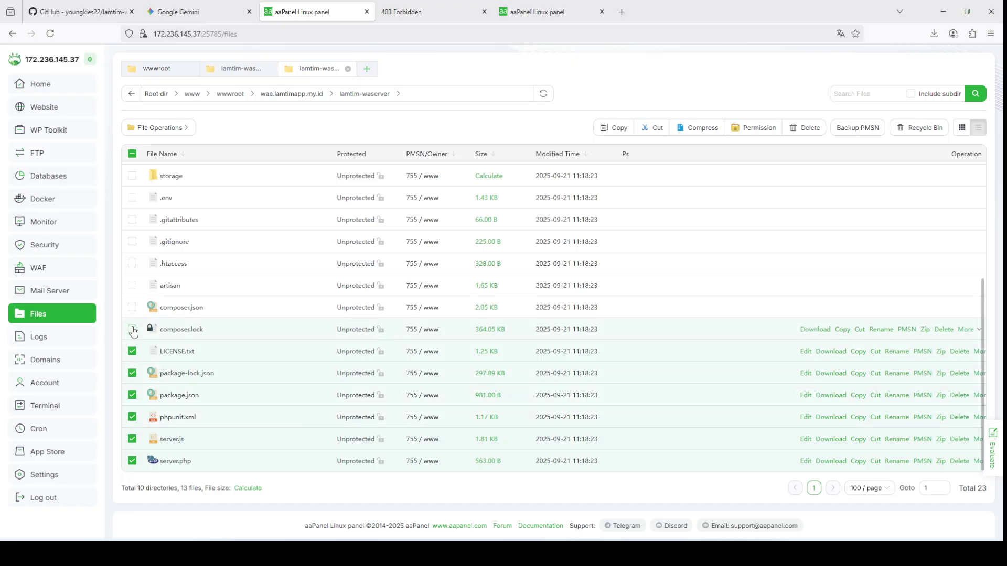
left_click(132, 329)
left_click(132, 307)
left_click(132, 285)
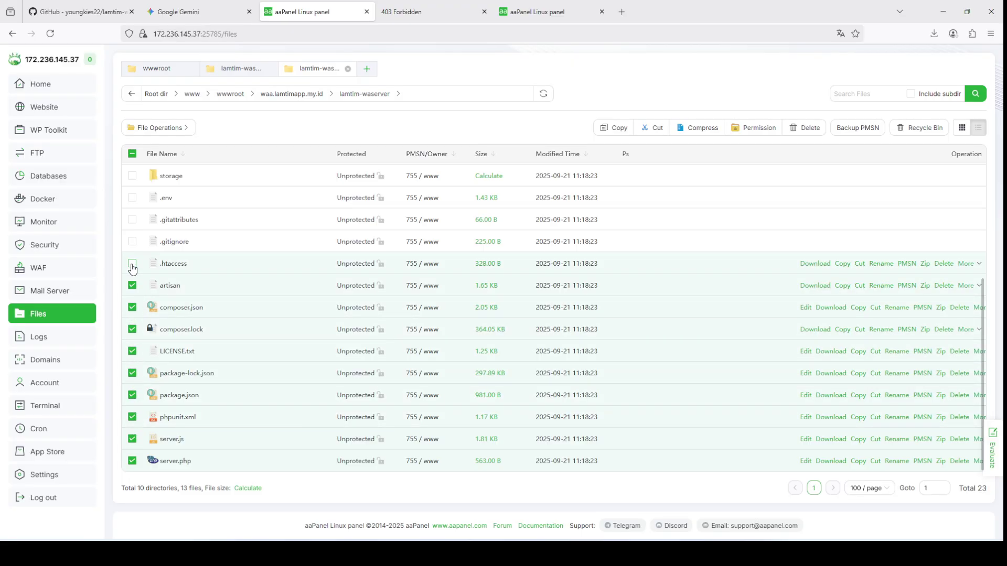
left_click(132, 263)
left_click(132, 241)
left_click(133, 219)
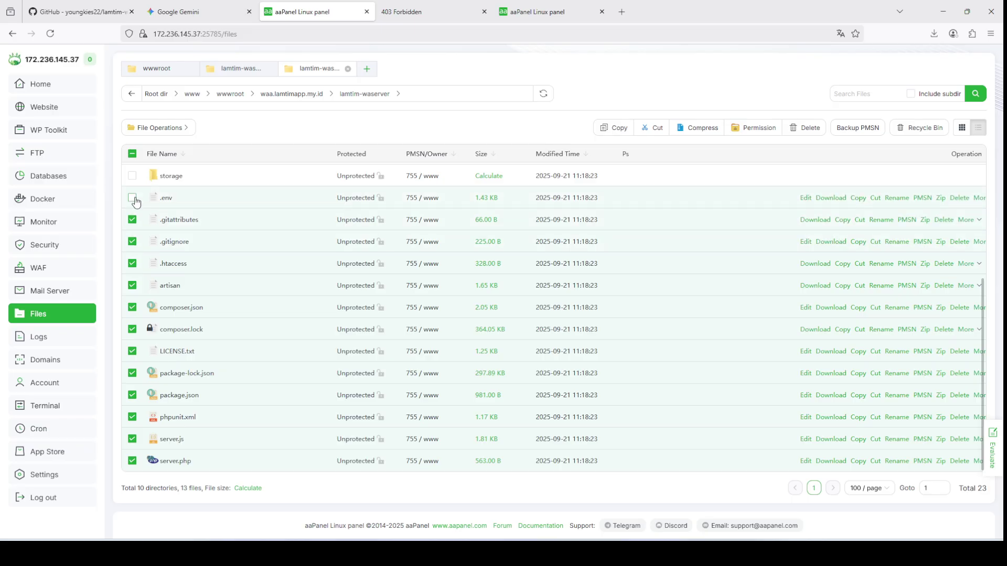
left_click(755, 128)
left_click(490, 337)
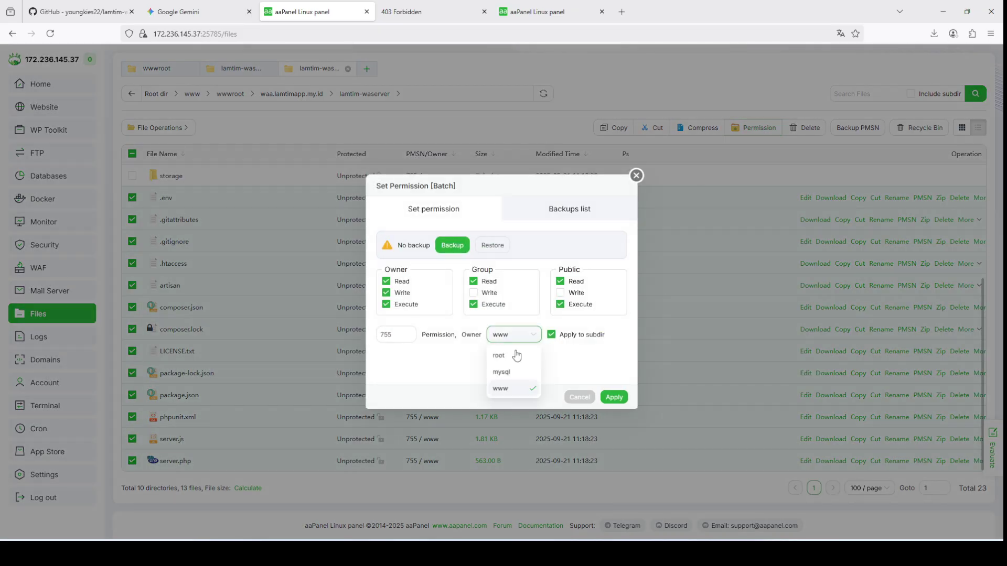
left_click(391, 336)
type("644")
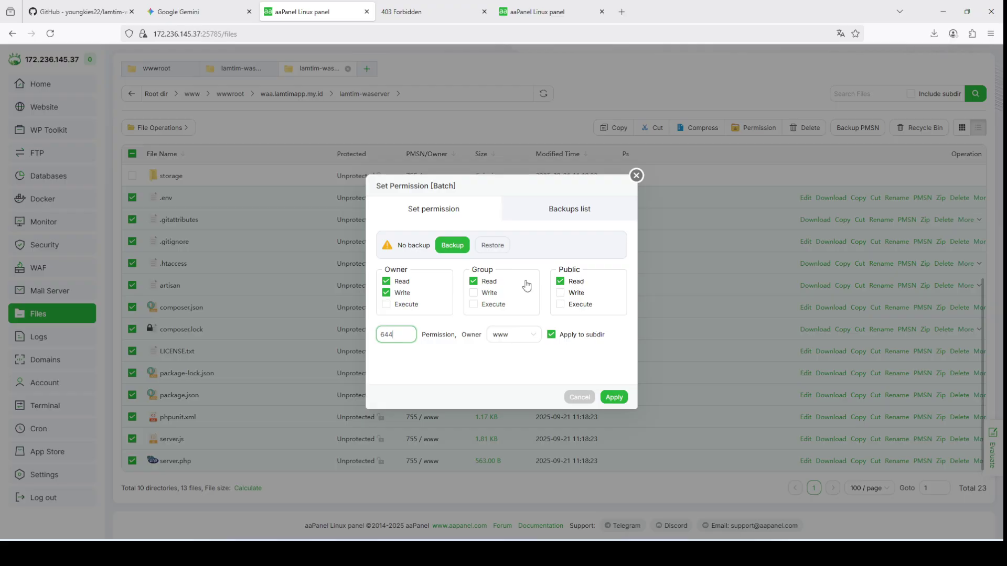
left_click(614, 397)
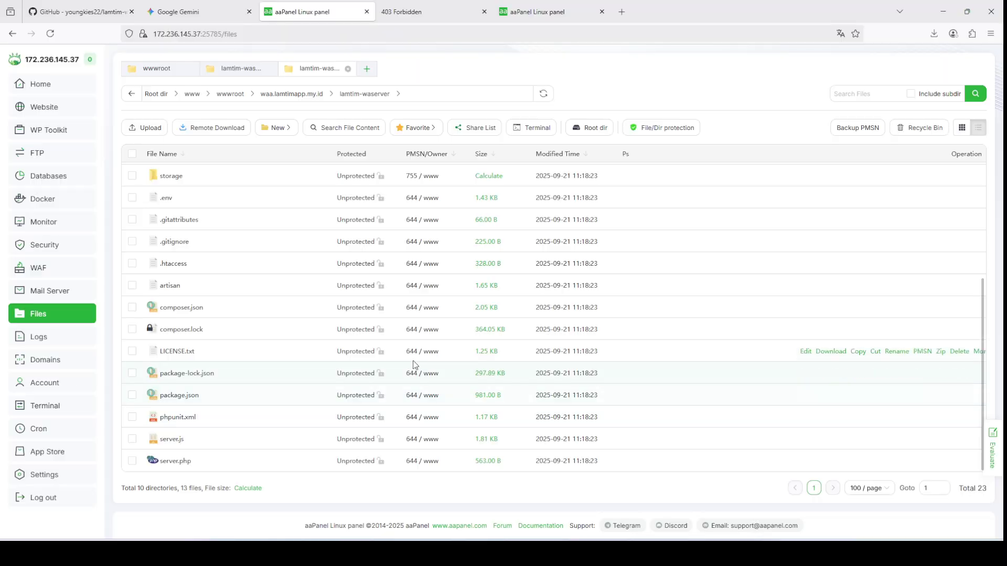
left_click(136, 175)
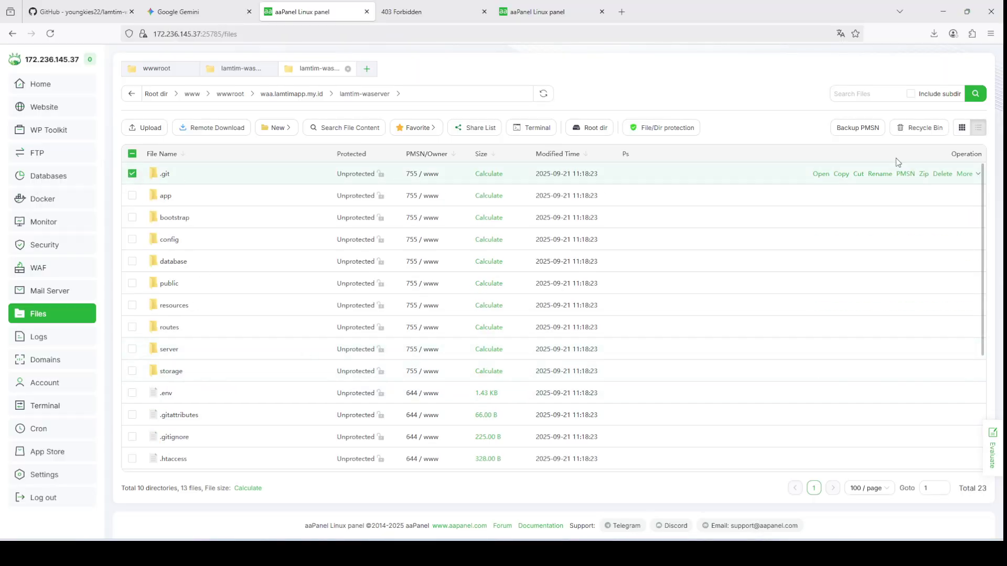
mouse_move(968, 176)
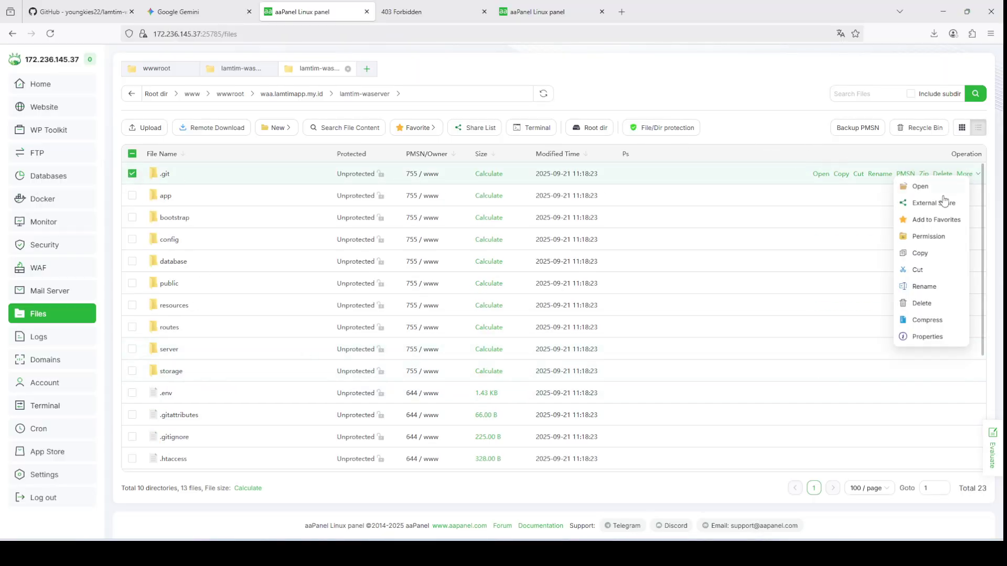
left_click(929, 235)
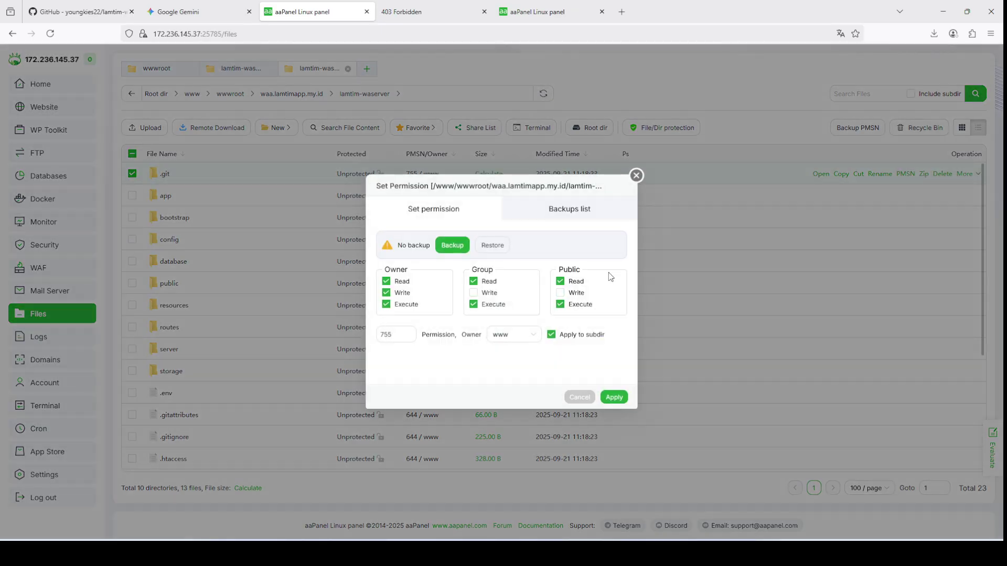
double_click(411, 331)
type("644")
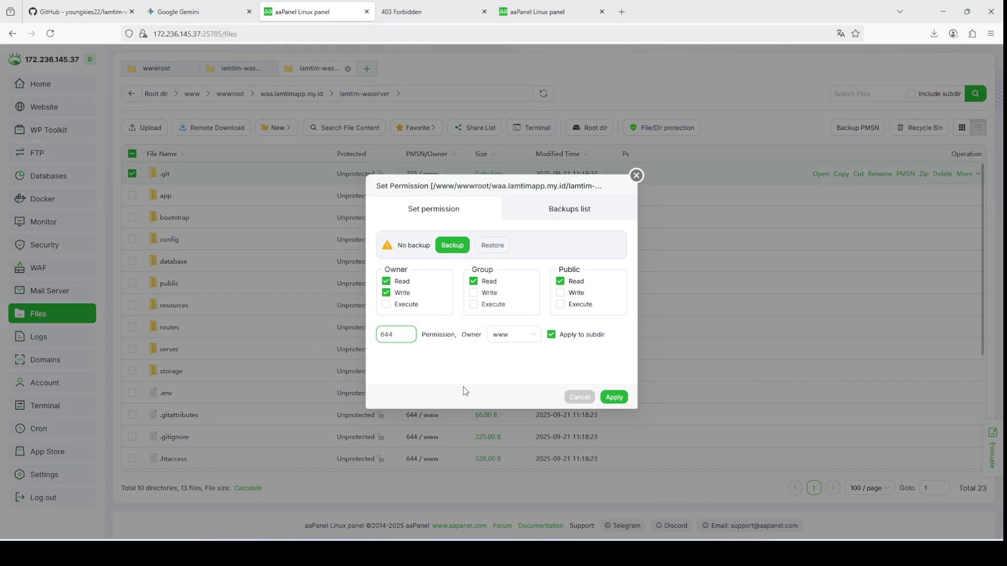
left_click(614, 398)
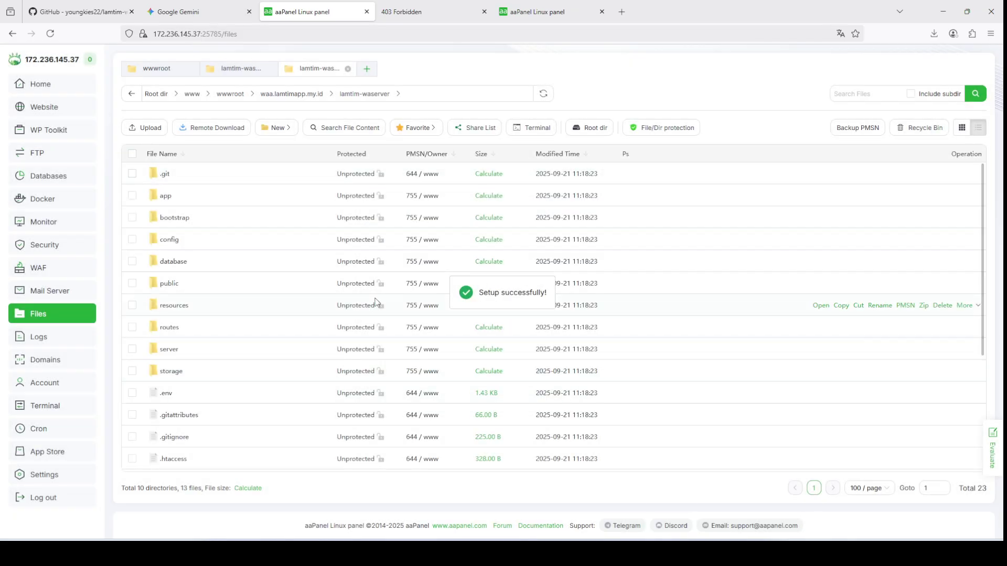
scroll(375, 303, "down", 3)
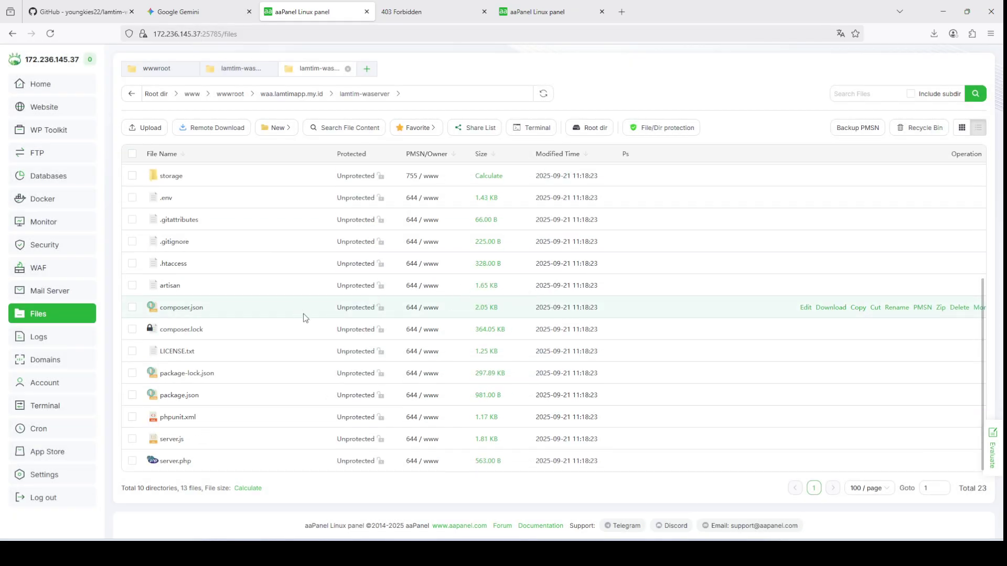
scroll(310, 333, "up", 3)
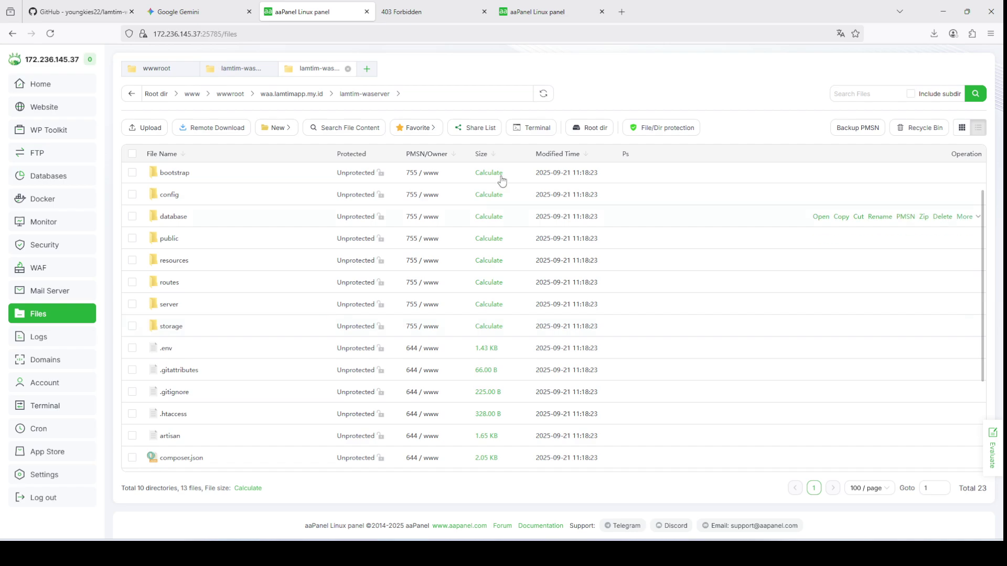
Step: Clear a terminal in lamtim-waserver and run composer install, downloading 138 packages
left_click(547, 128)
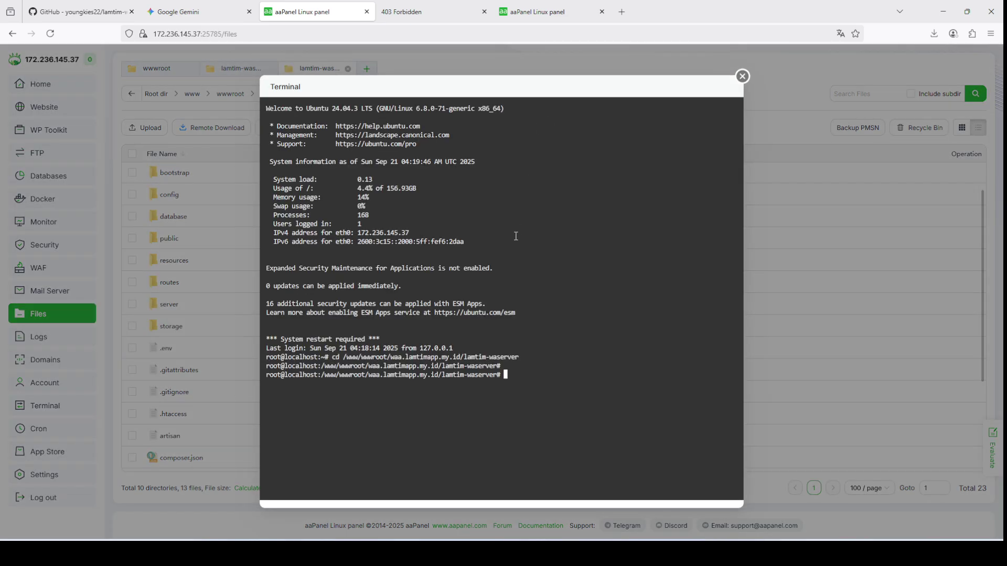
type("clear")
key("Return")
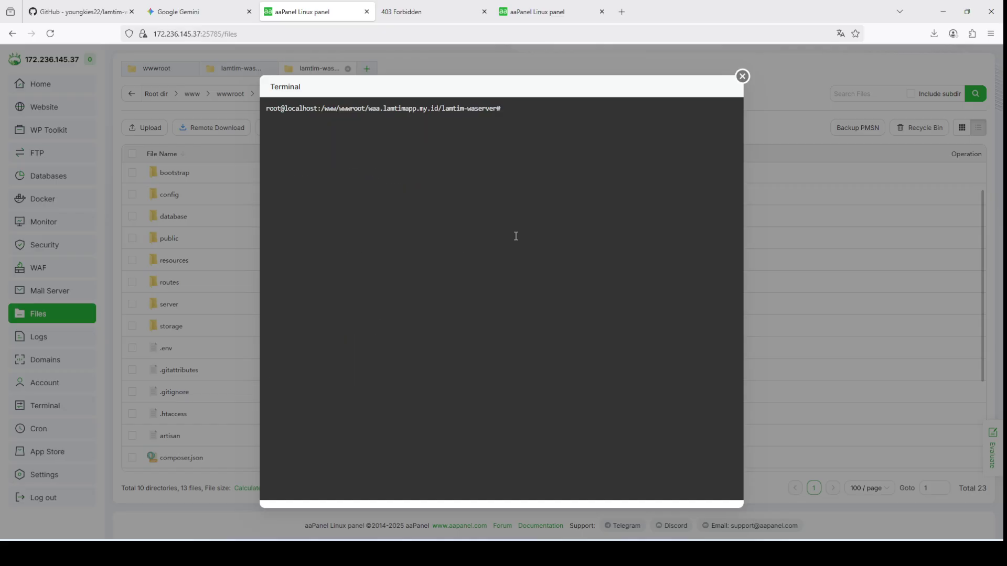
type("composer install")
key("Return")
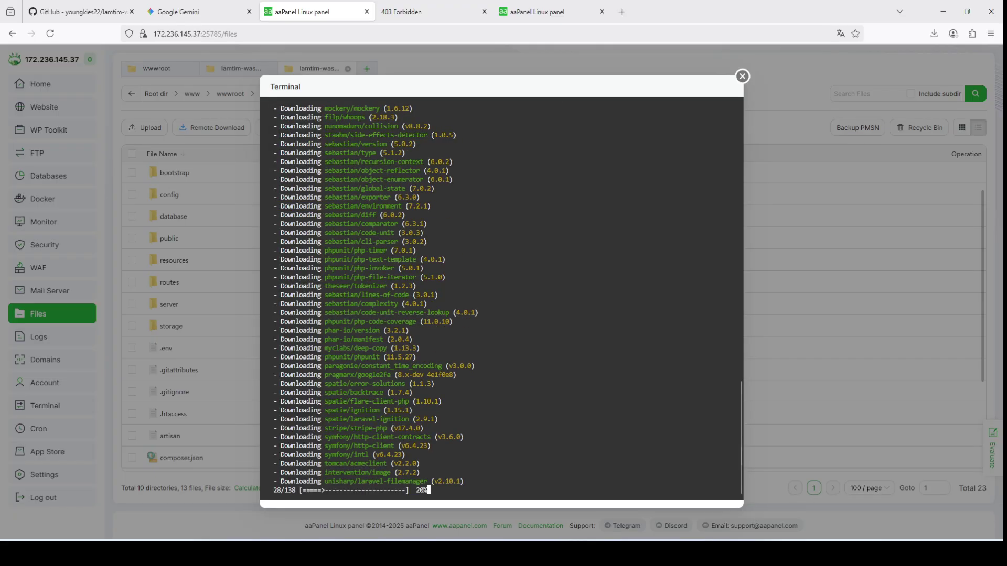
scroll(451, 220, "up", 15)
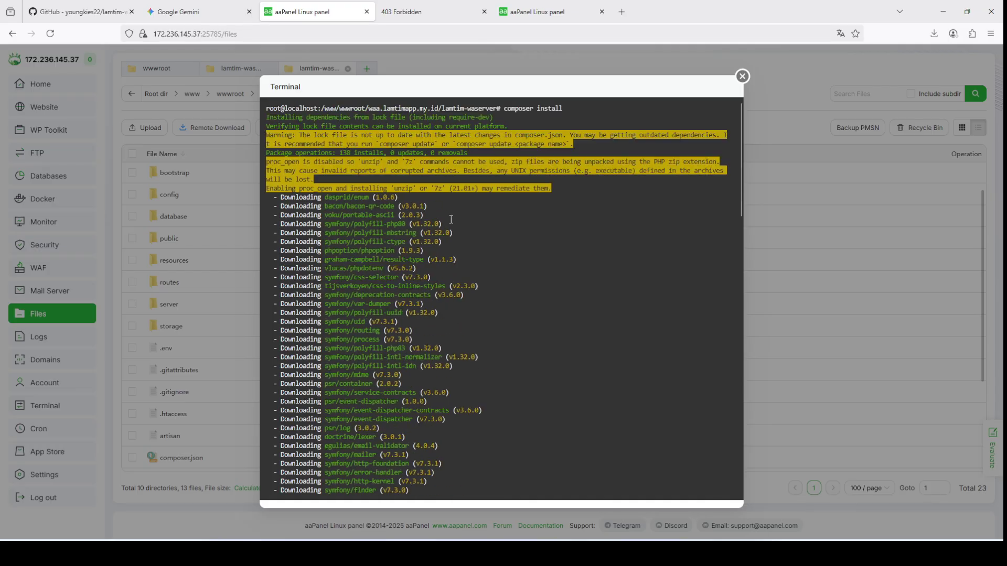
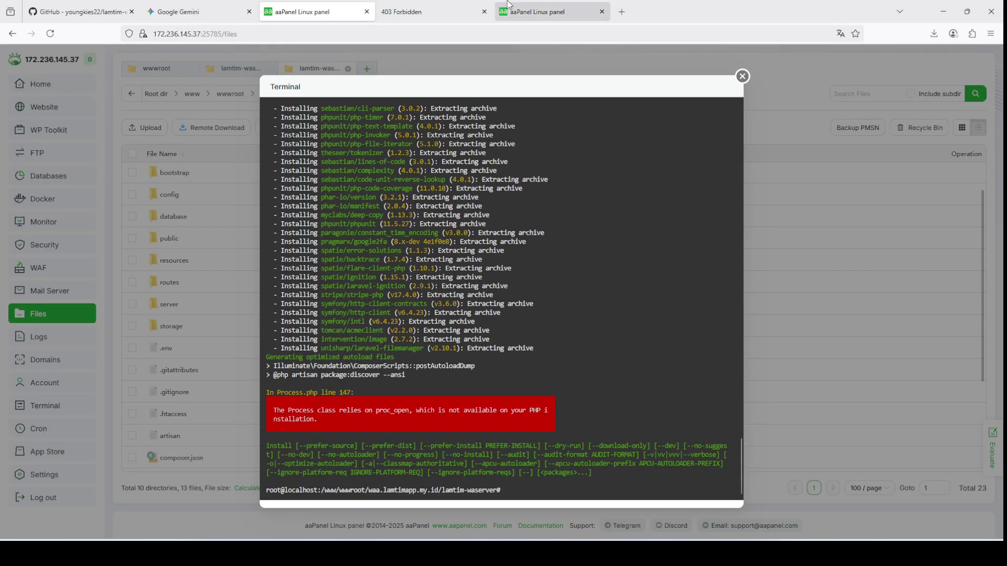
Step: Bring forward the other aaPanel tab with the empty Website > Node Project list
left_click_drag(543, 12, 419, 13)
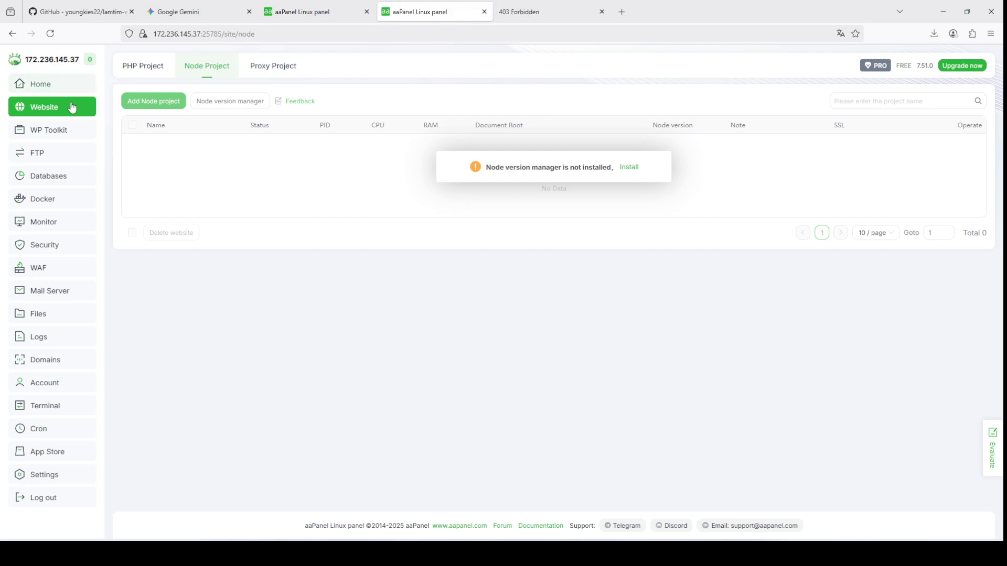
Step: Remove proc_open from PHP 8.2's disabled functions
left_click(63, 85)
left_click(378, 406)
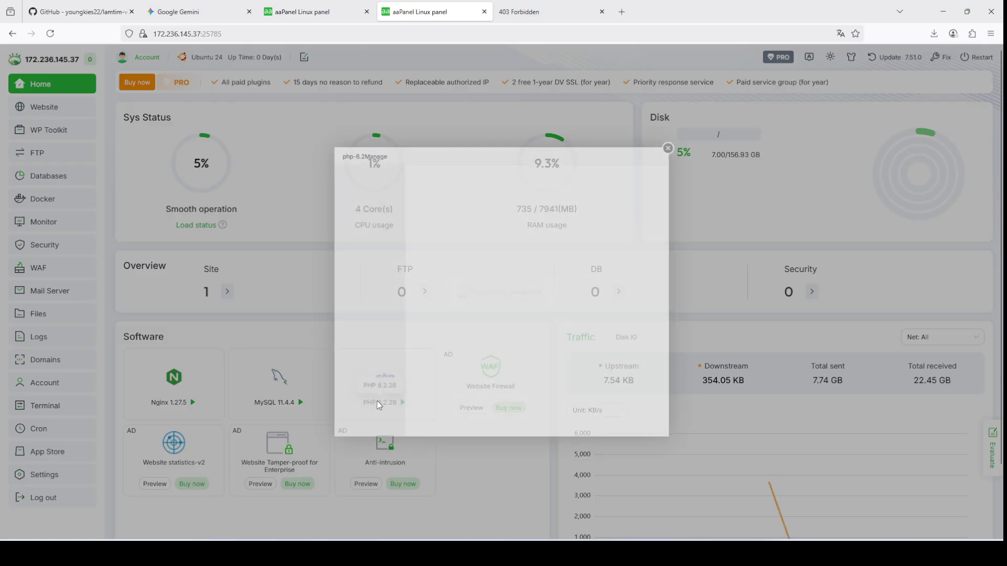
left_click(335, 291)
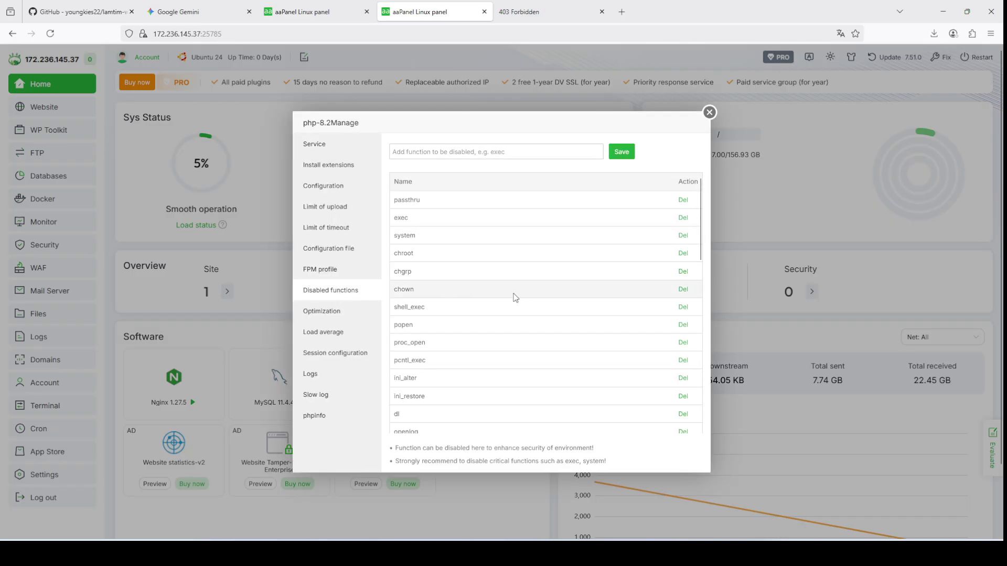
left_click(682, 343)
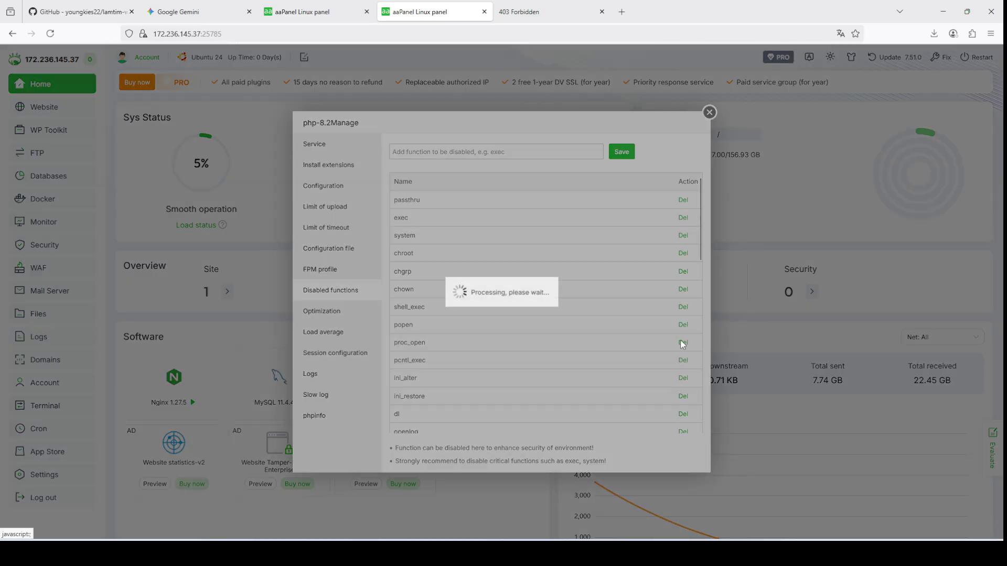
Step: Restart the PHP 8.2 service and return to the composer terminal
double_click(348, 151)
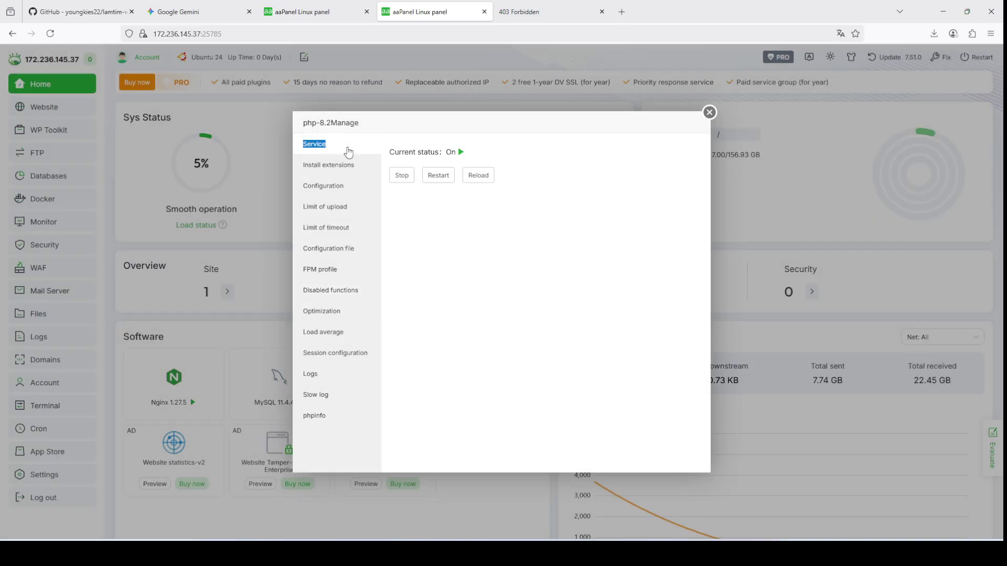
left_click(438, 175)
left_click(573, 324)
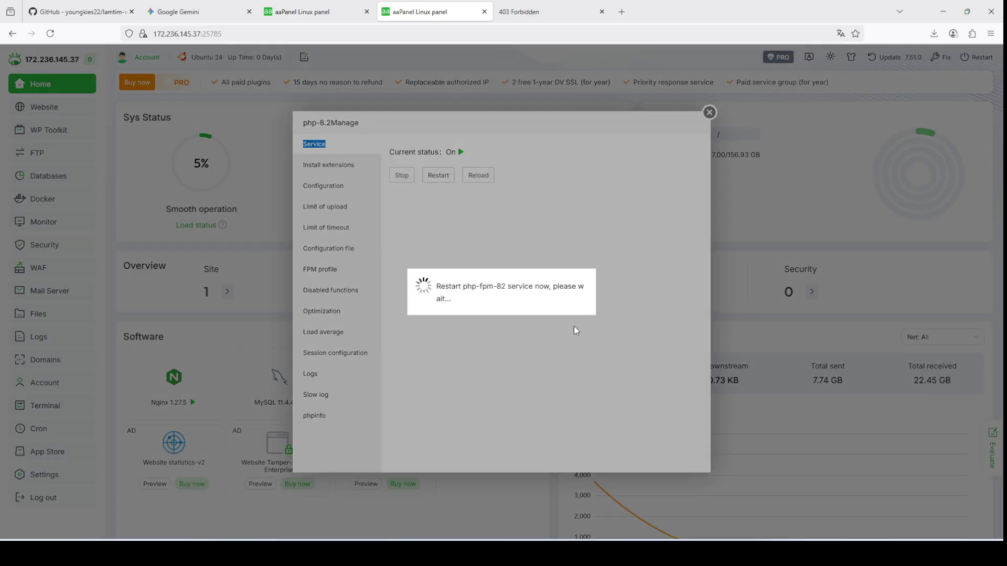
left_click(340, 7)
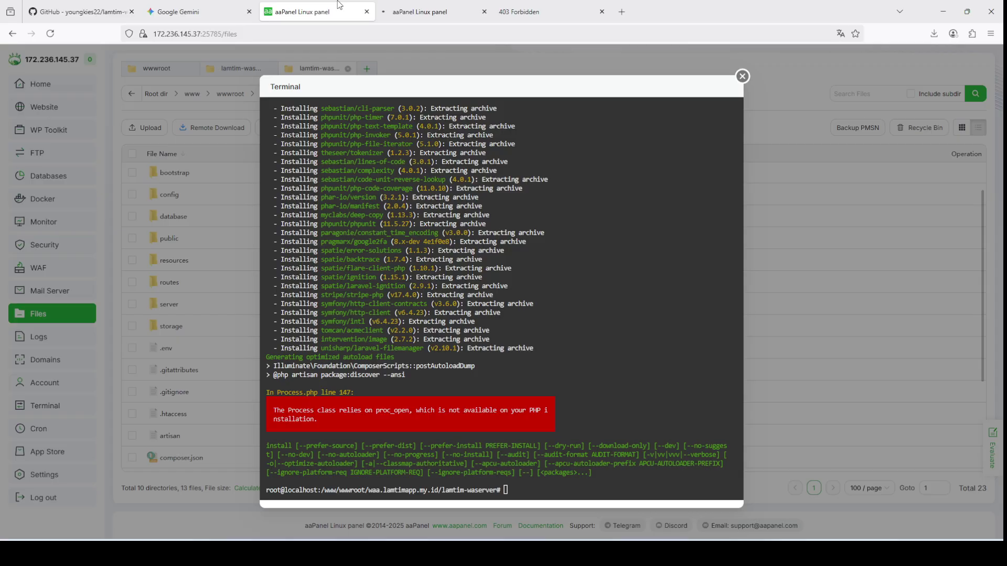
Step: Rerun composer install until package discovery completes, end the terminal session, then show the Website list
key("Up")
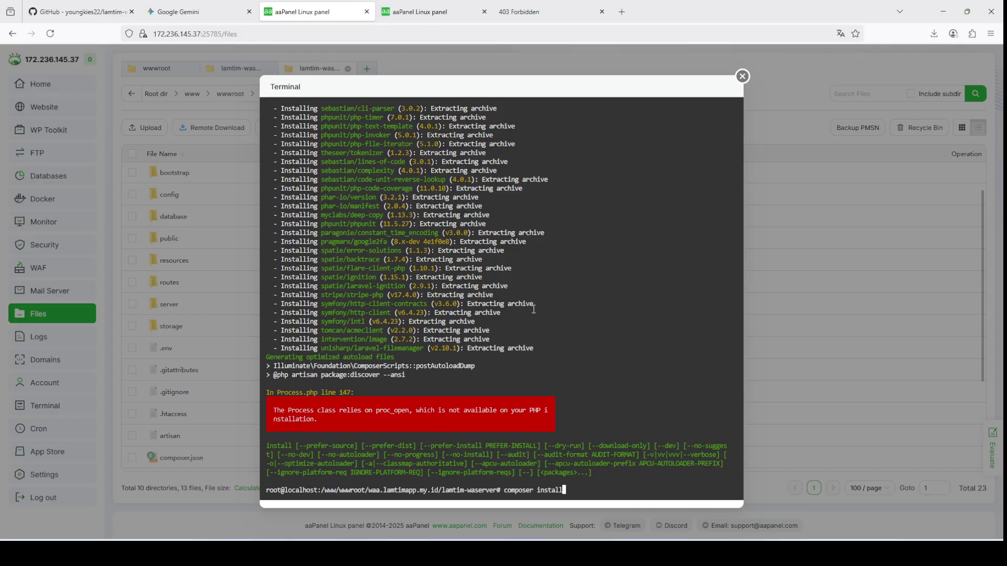
key("Return")
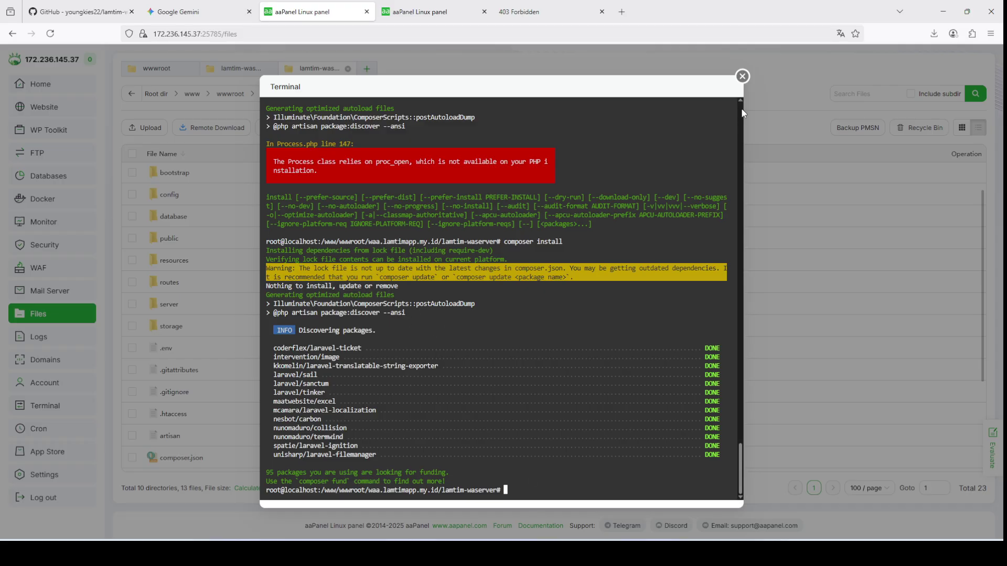
left_click(743, 78)
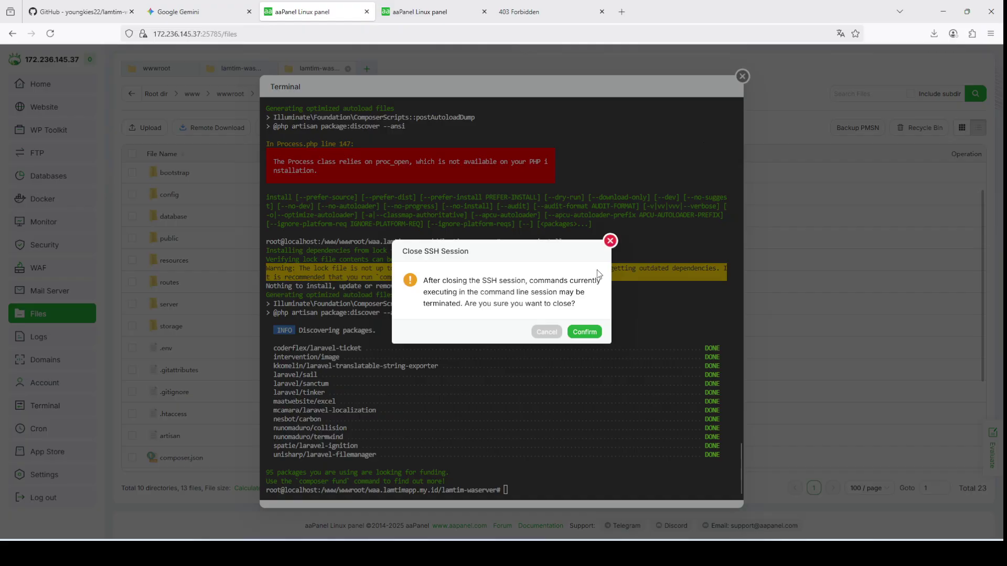
left_click(582, 332)
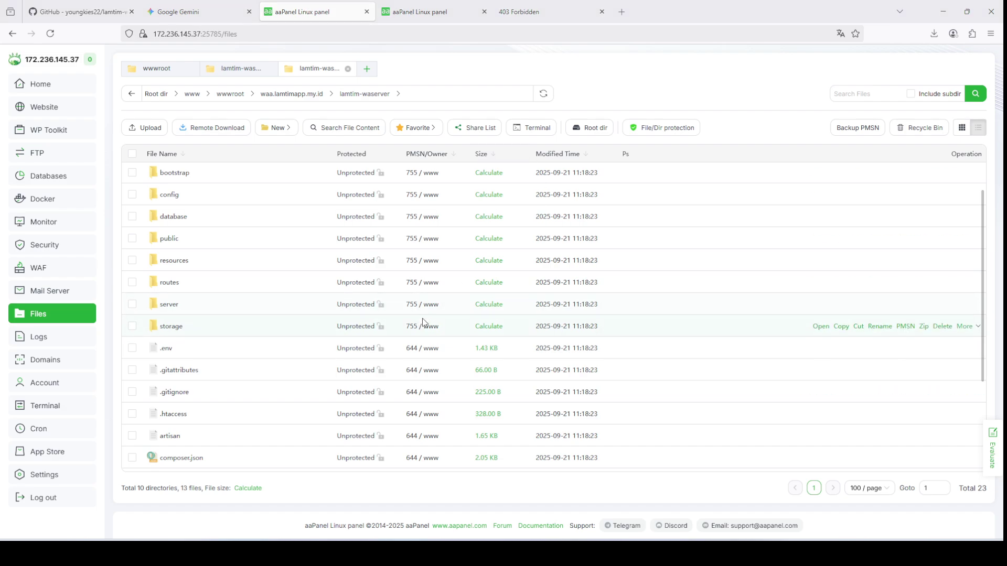
scroll(250, 278, "up", 1)
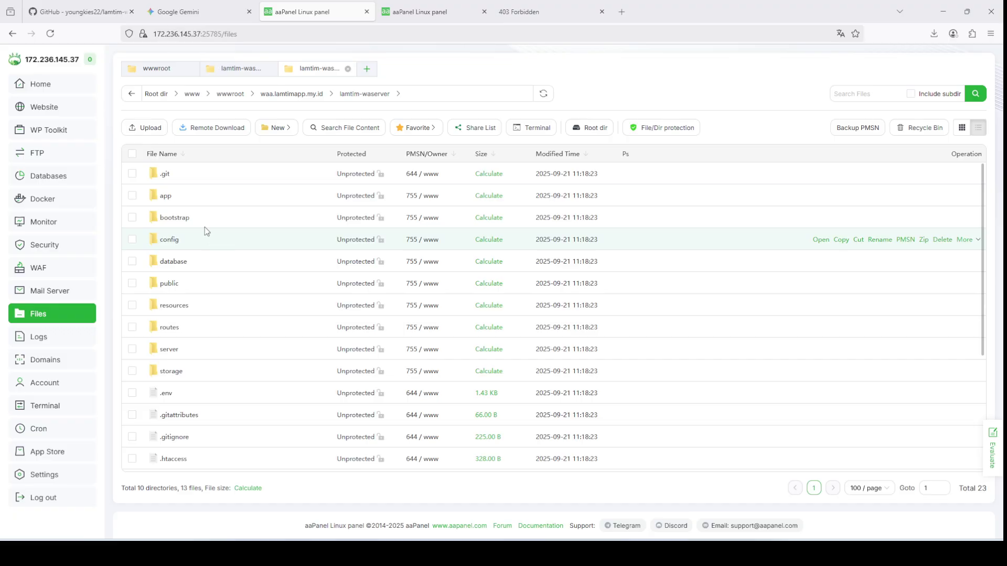
left_click(40, 109)
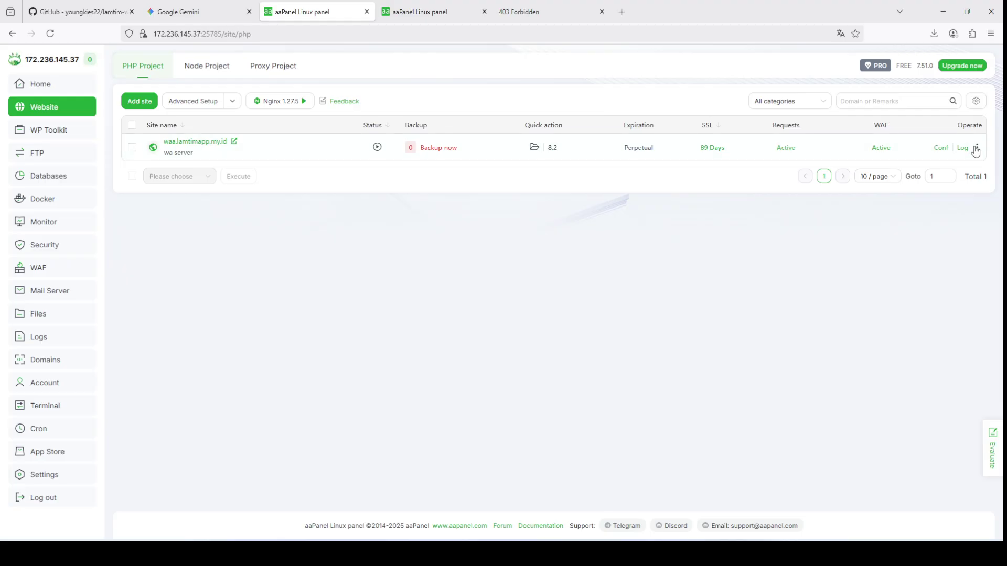
Step: Point the waa.lamtimapp.my.id site directory at the lamtim-waserver folder and save it
left_click(942, 149)
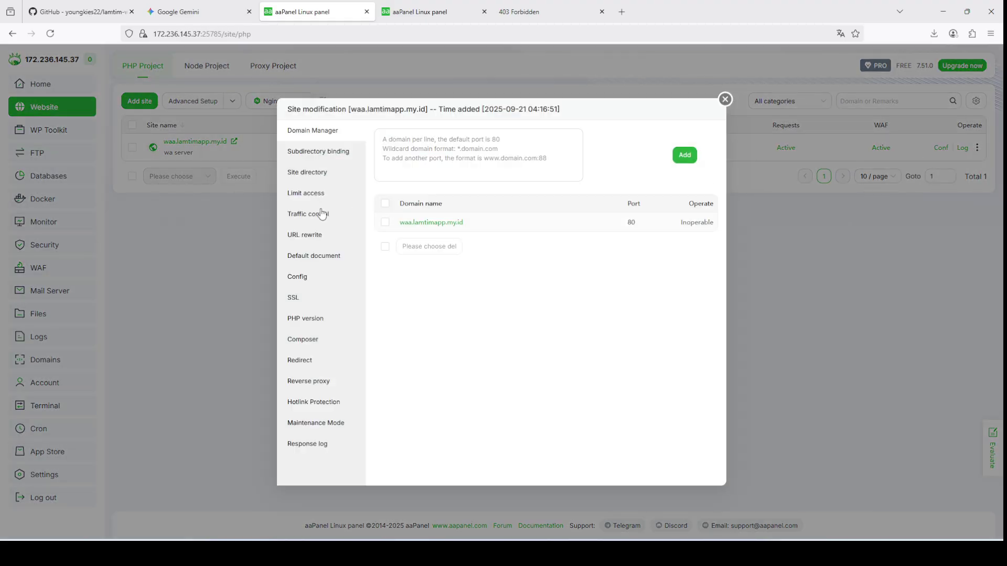
left_click(318, 175)
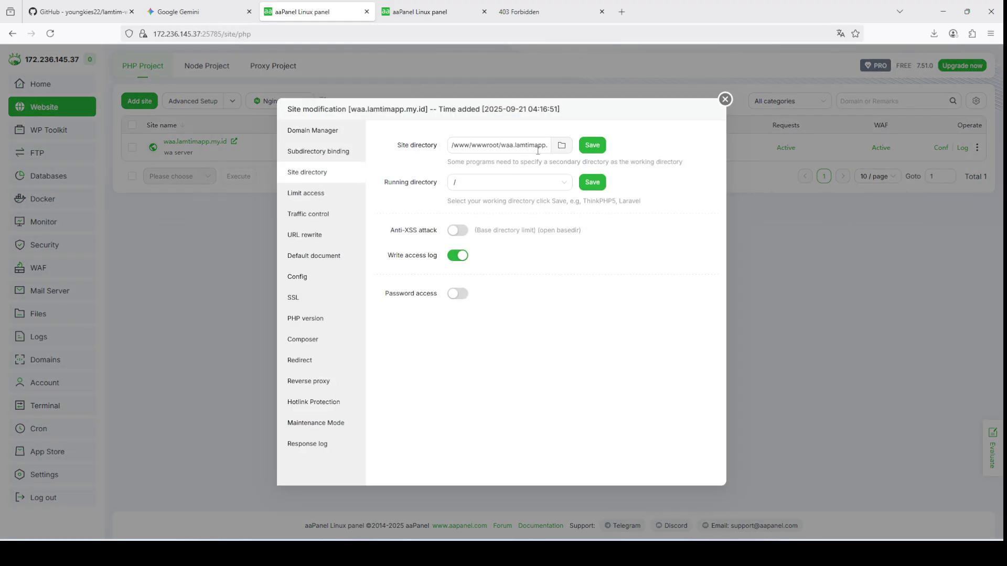
left_click(562, 183)
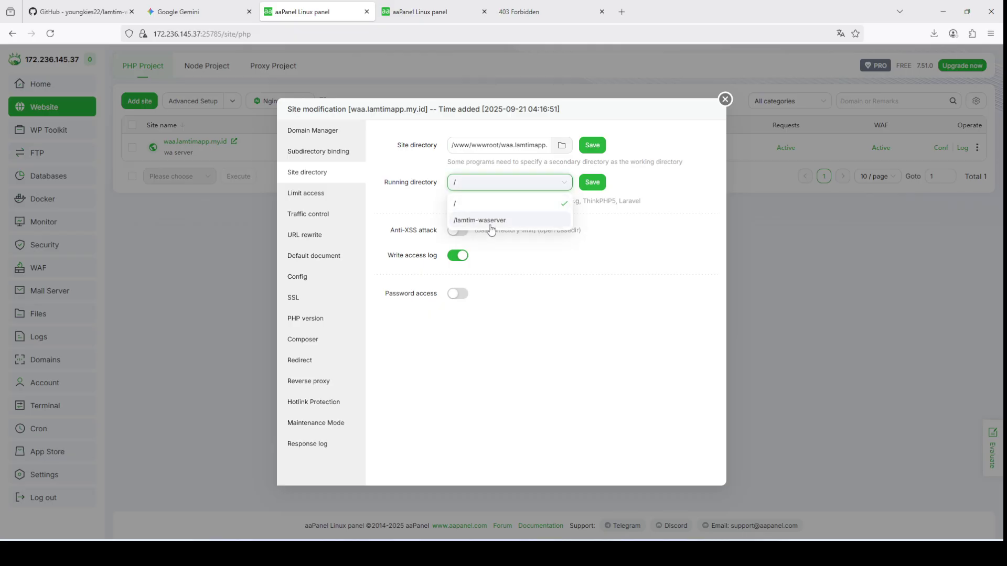
left_click(561, 147)
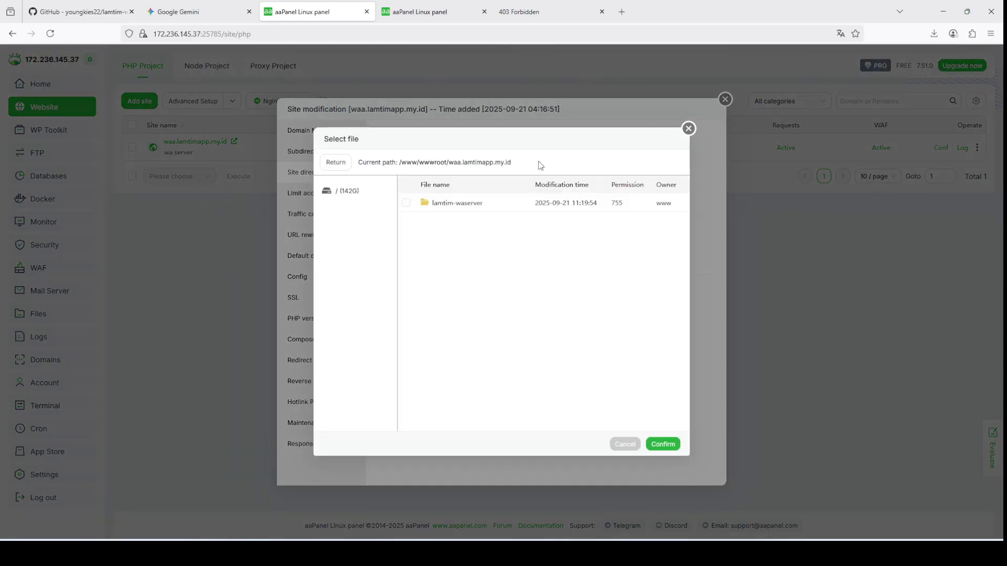
left_click(406, 203)
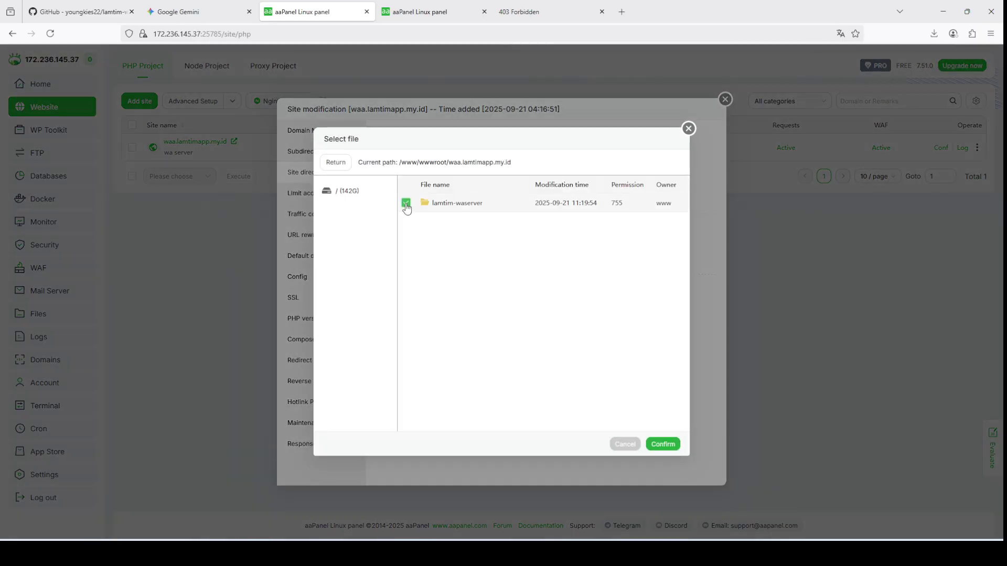
left_click(660, 444)
left_click(591, 147)
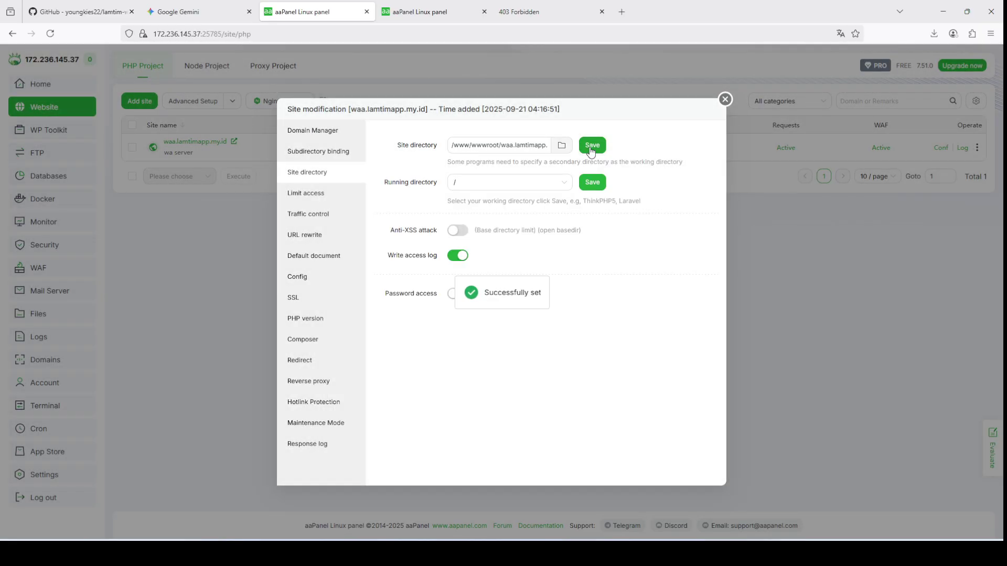
Step: Set the site's running directory to /public and save it
left_click(558, 184)
left_click(506, 251)
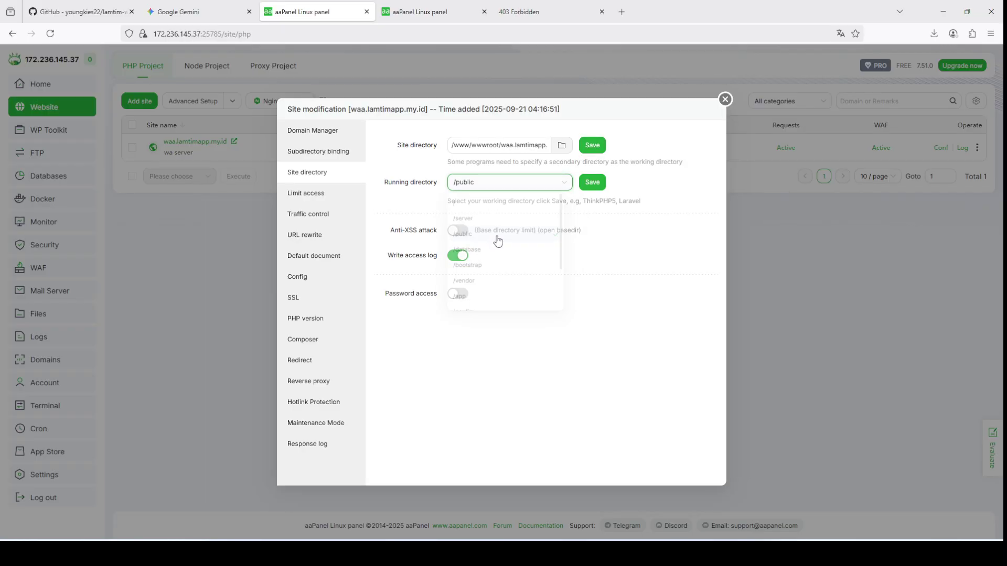
left_click(595, 188)
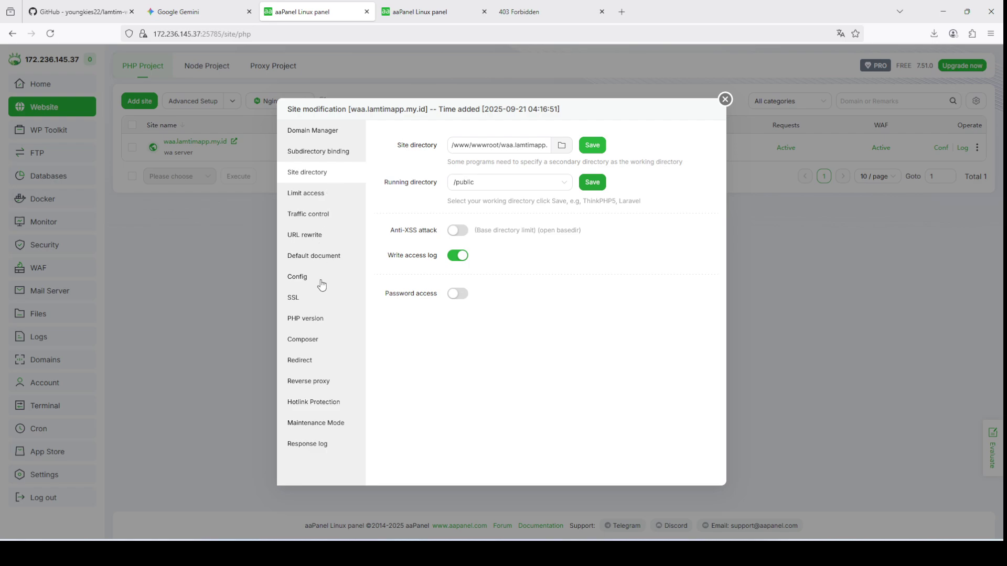
left_click(315, 239)
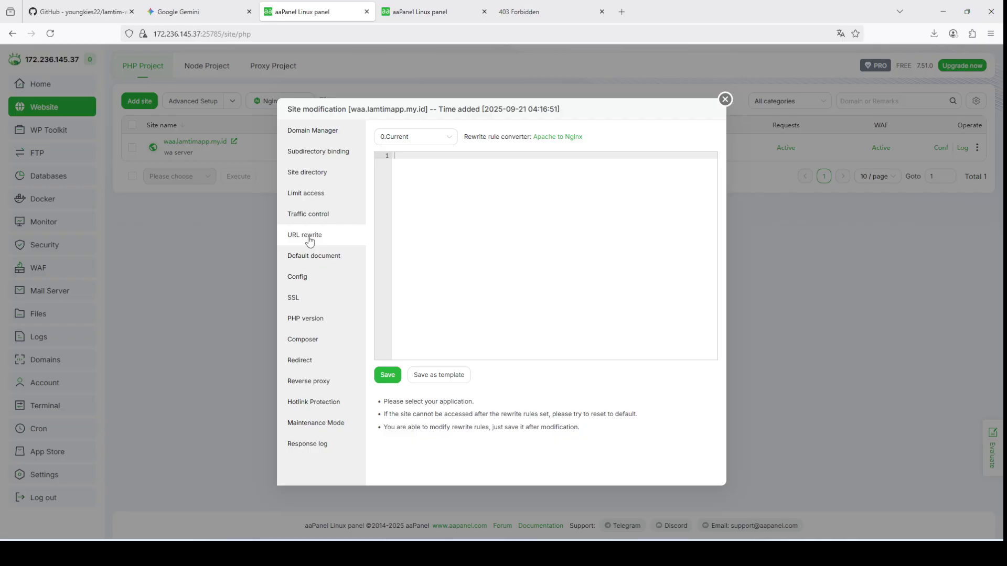
Step: Apply and save the laravel5 URL rewrite preset for the site, then close its settings
left_click(315, 258)
left_click(315, 220)
left_click(315, 235)
left_click(414, 137)
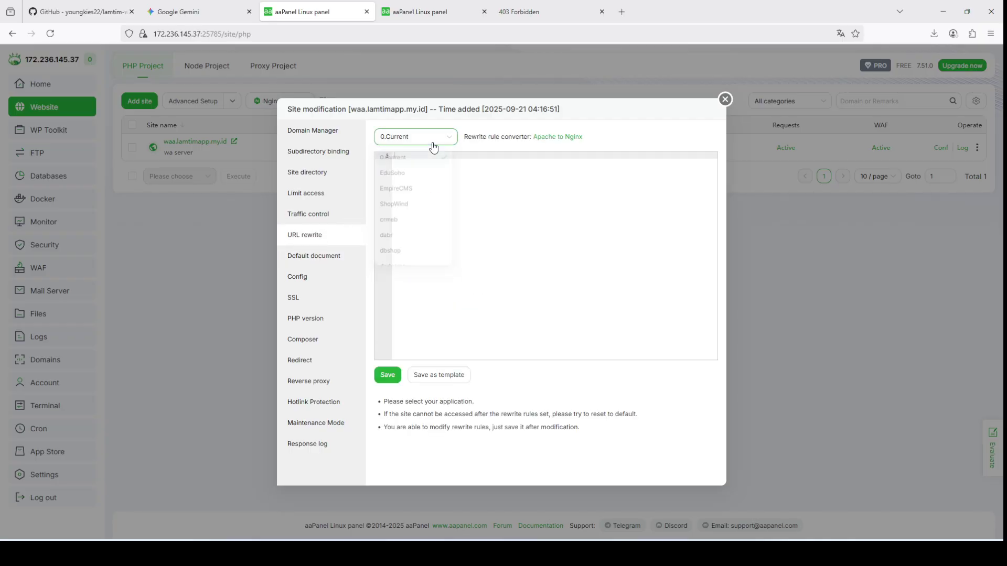
scroll(429, 189, "down", 2)
scroll(430, 192, "down", 1)
left_click(429, 191)
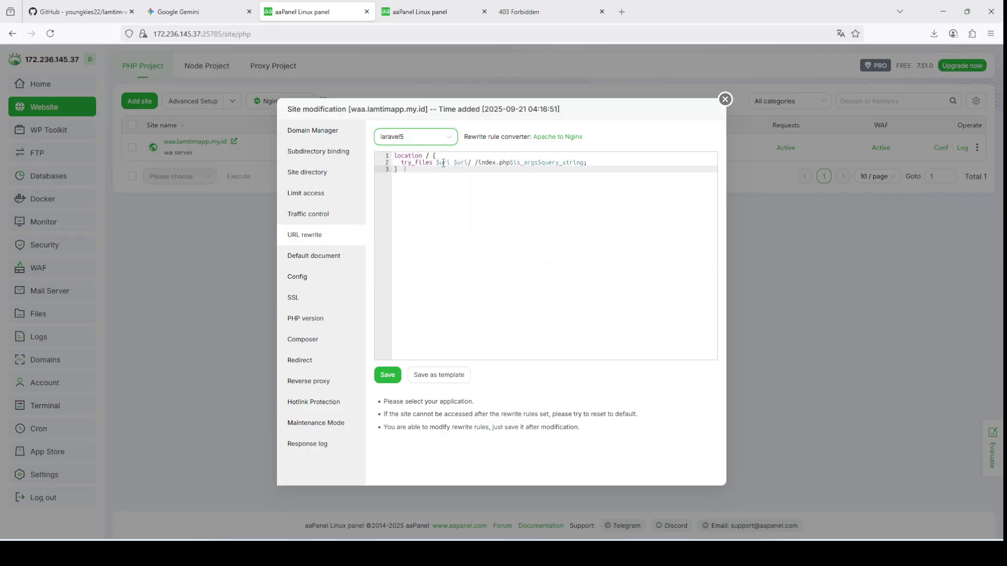
left_click(389, 374)
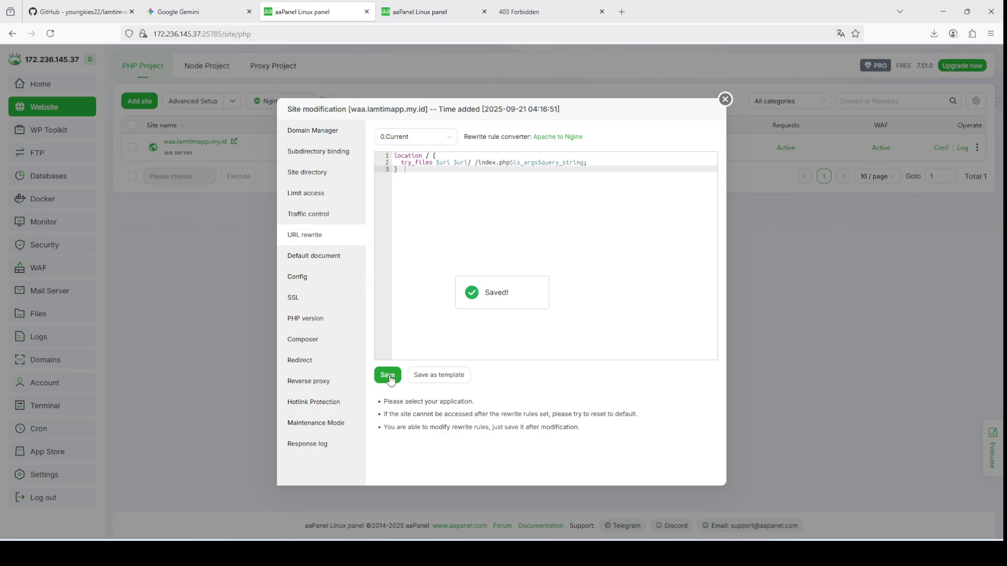
left_click(725, 100)
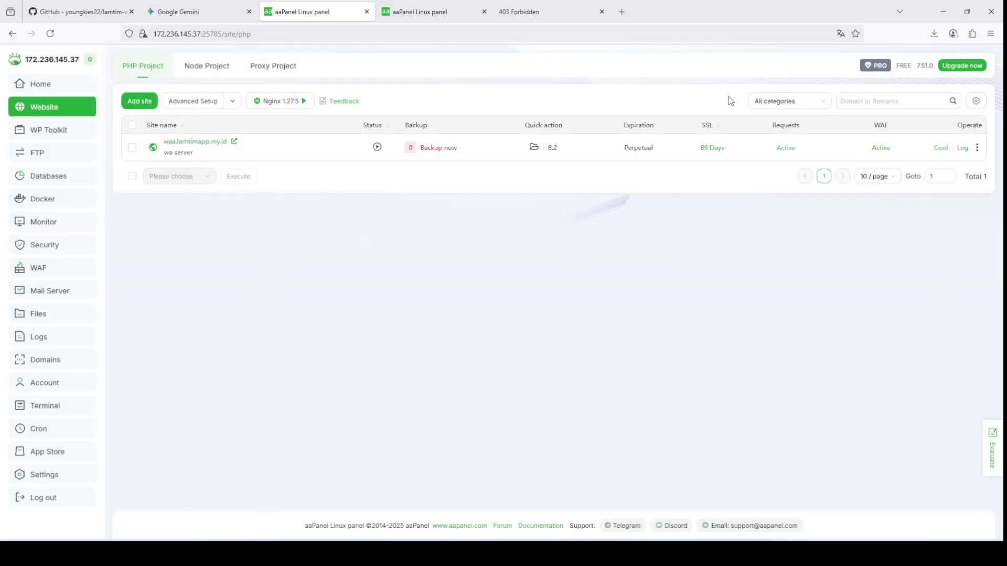
left_click(206, 146)
Step: Open waa.lamtimapp.my.id in a new tab showing the MPWA welcome page, closing the old 403 page
left_click(427, 223)
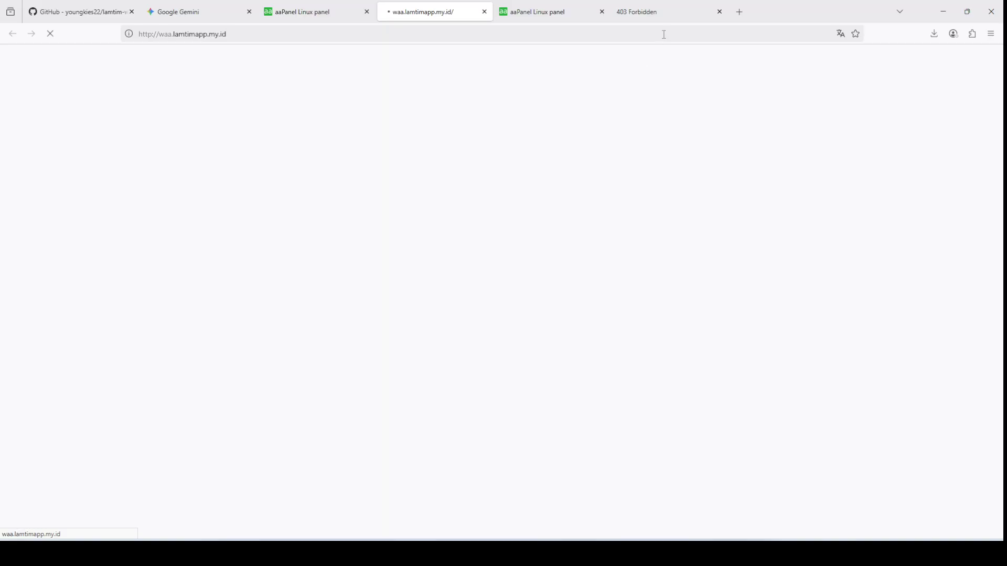
left_click(720, 12)
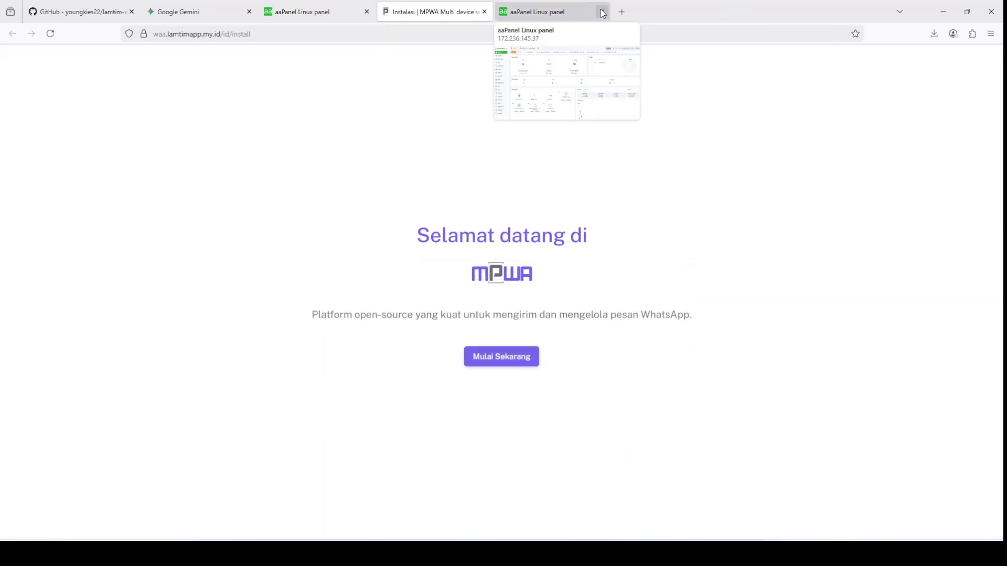
left_click_drag(603, 13, 543, 15)
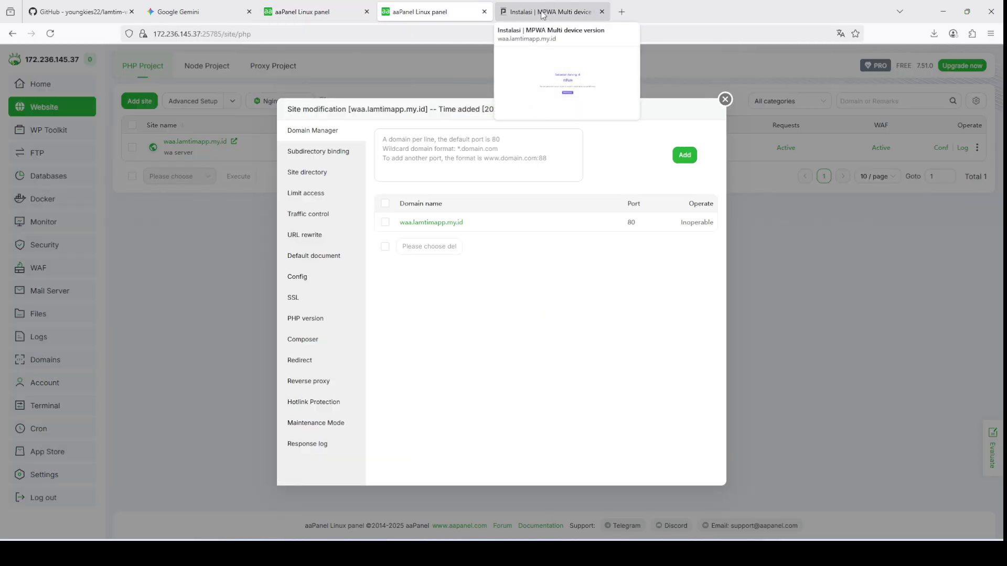
left_click(540, 15)
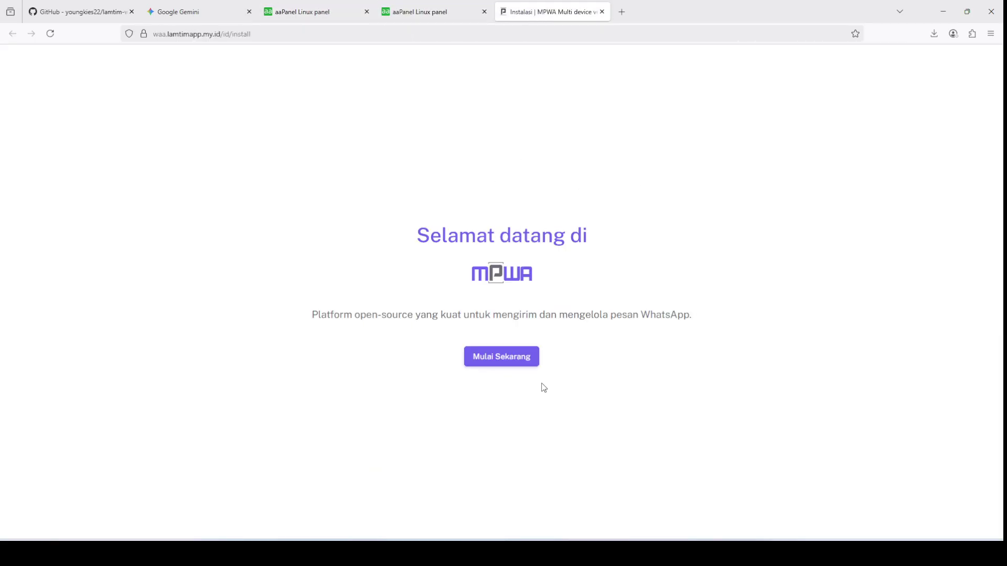
Step: Start the MPWA installer, which passes the PHP 8.2.28 requirements check, then close aaPanel's site settings
left_click(518, 364)
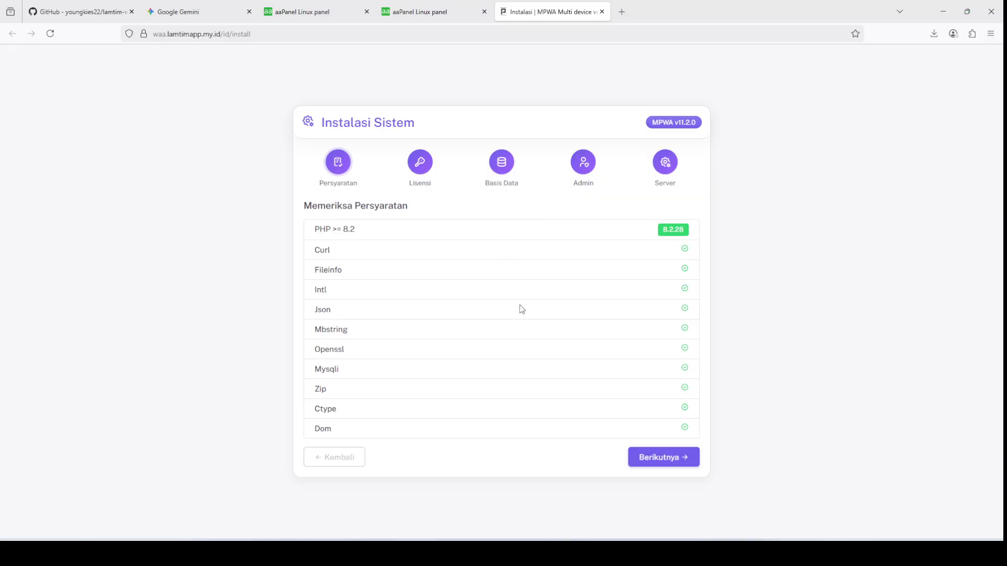
left_click(467, 5)
left_click(725, 100)
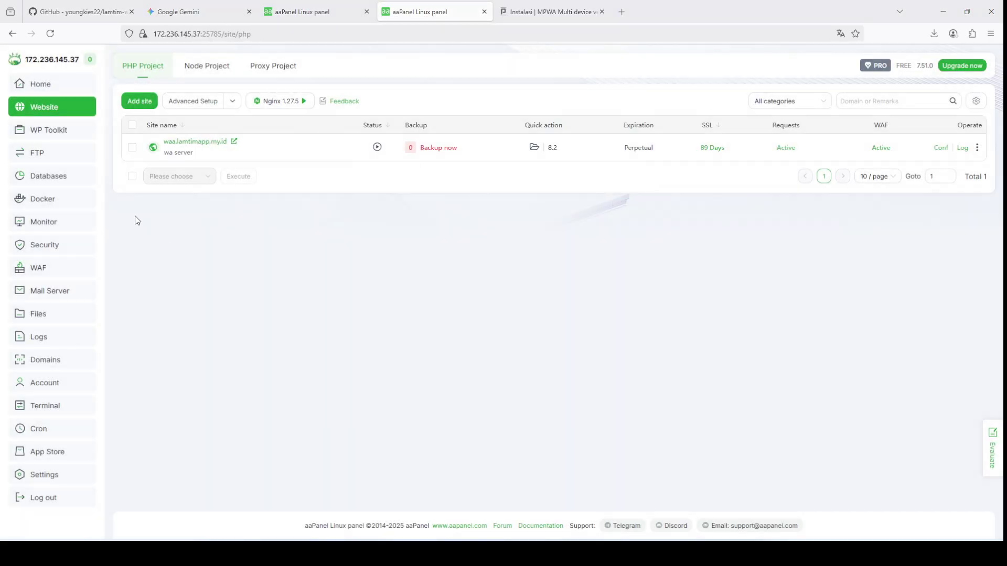
Step: Create a utf8mb4 MySQL database and user named waserver with a pasted password, then return to MPWA
left_click(74, 179)
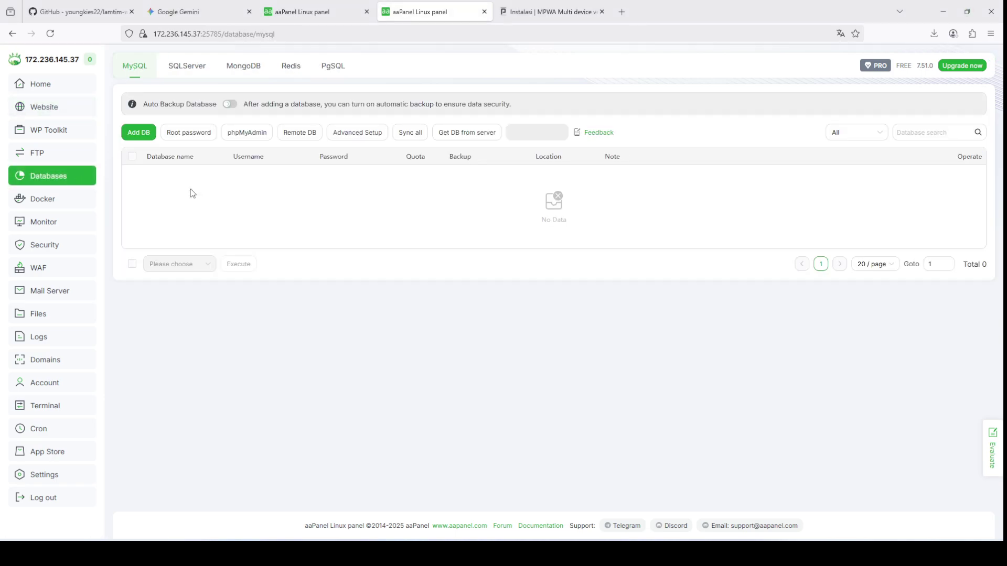
left_click(541, 6)
left_click(413, 7)
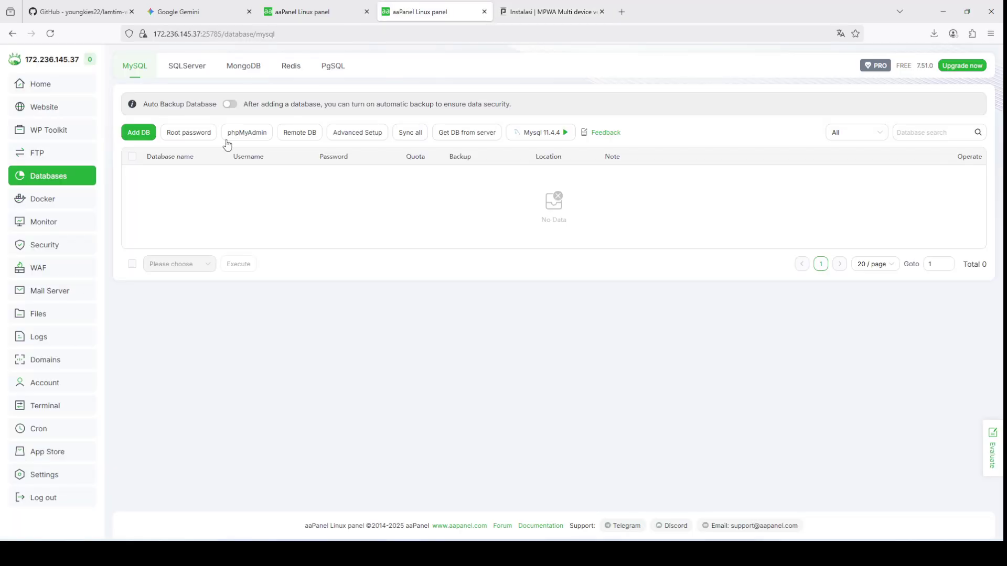
left_click(138, 132)
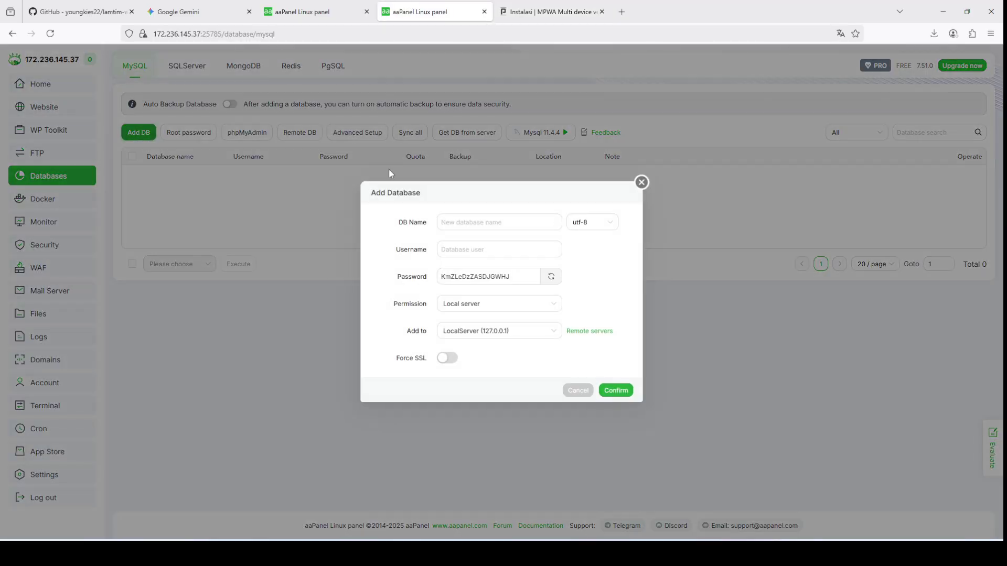
left_click(499, 223)
type("waservewr")
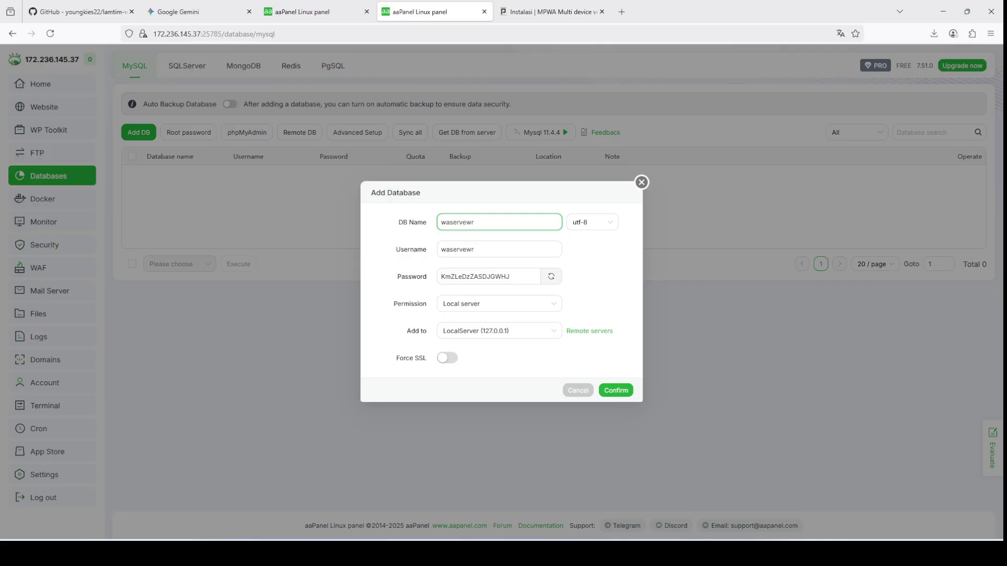
key("ctrl+a")
key("ctrl+c")
left_click(597, 227)
left_click(587, 260)
left_click(491, 273)
key("ctrl+a")
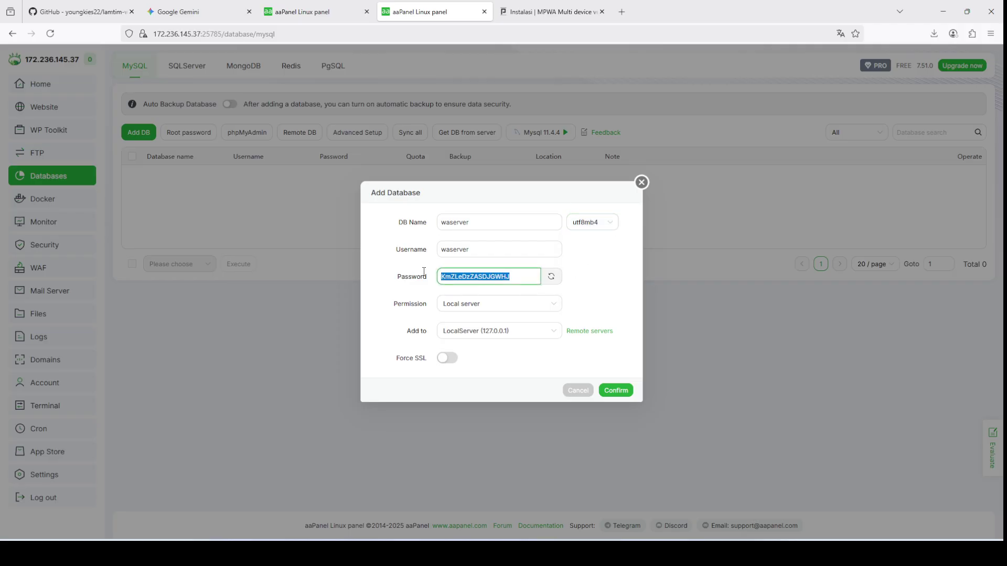
key("ctrl+v")
left_click(606, 388)
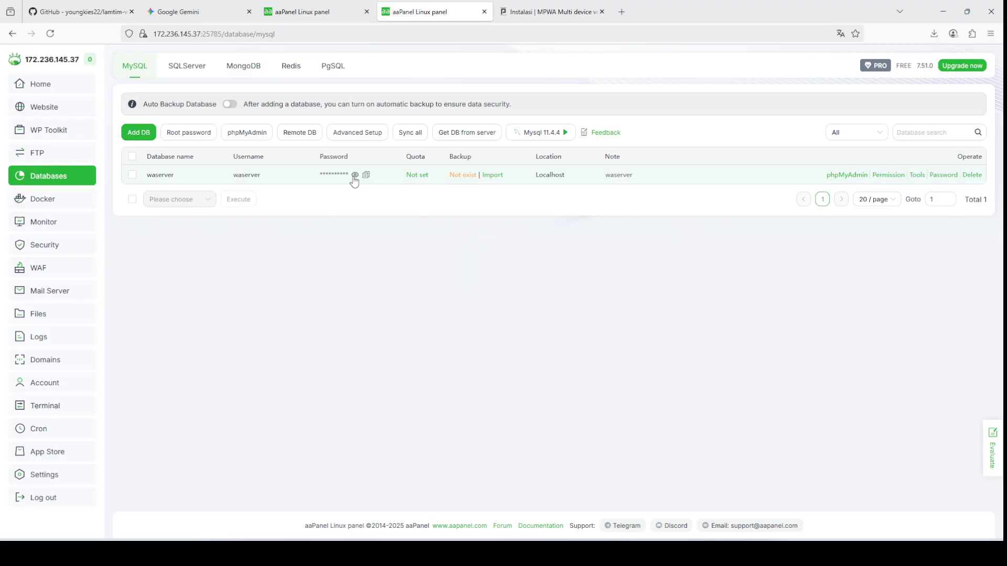
left_click(542, 6)
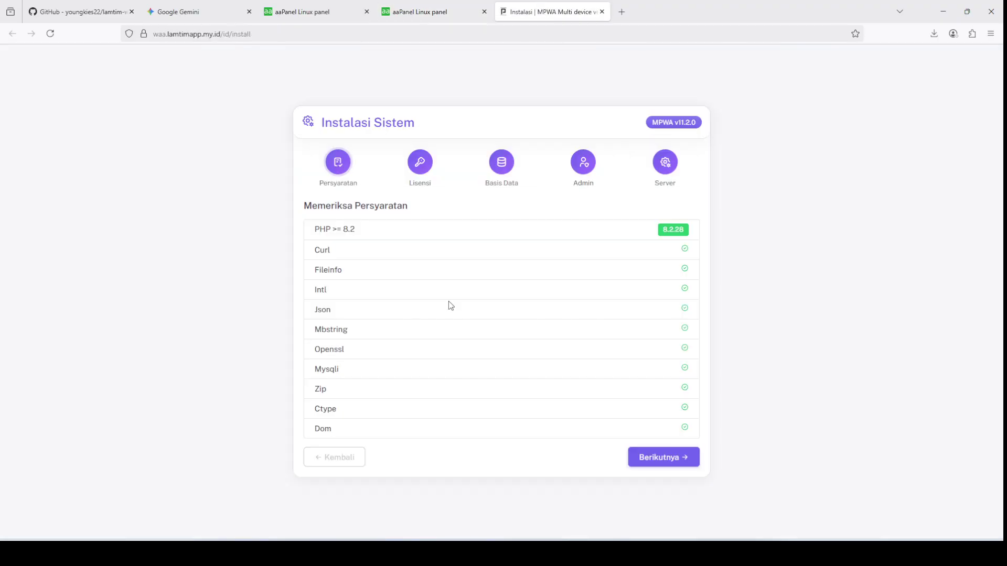
left_click(649, 457)
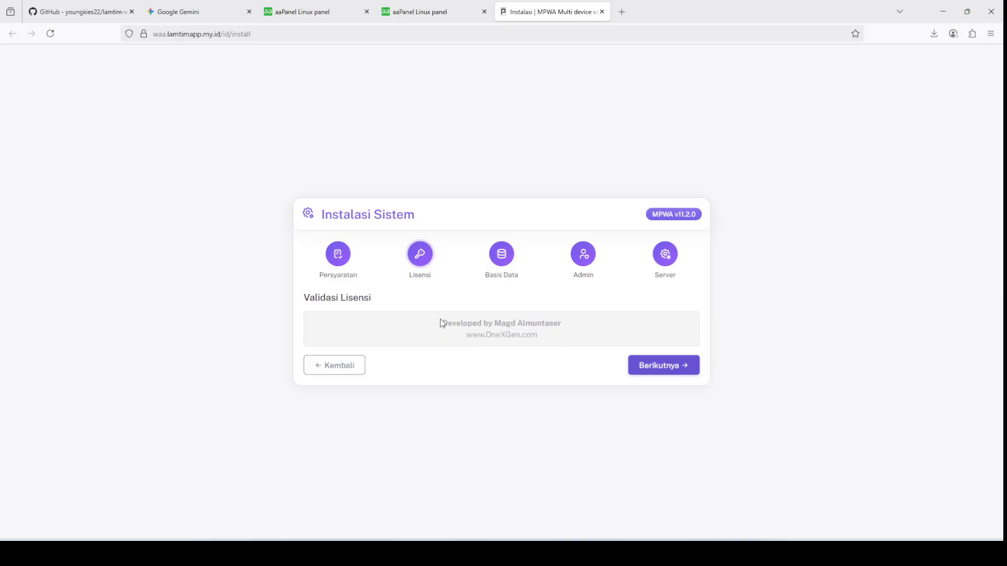
left_click(650, 368)
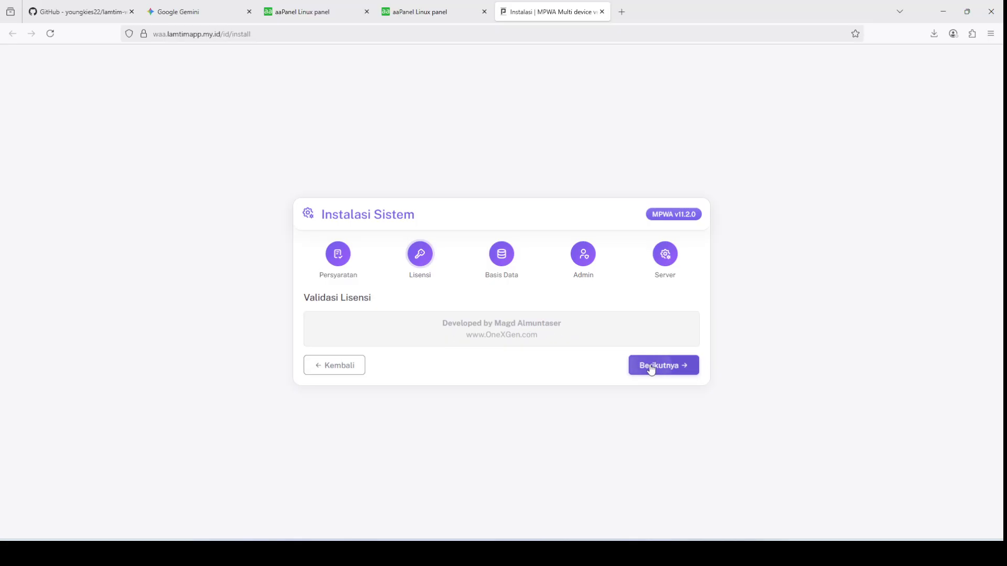
left_click(355, 321)
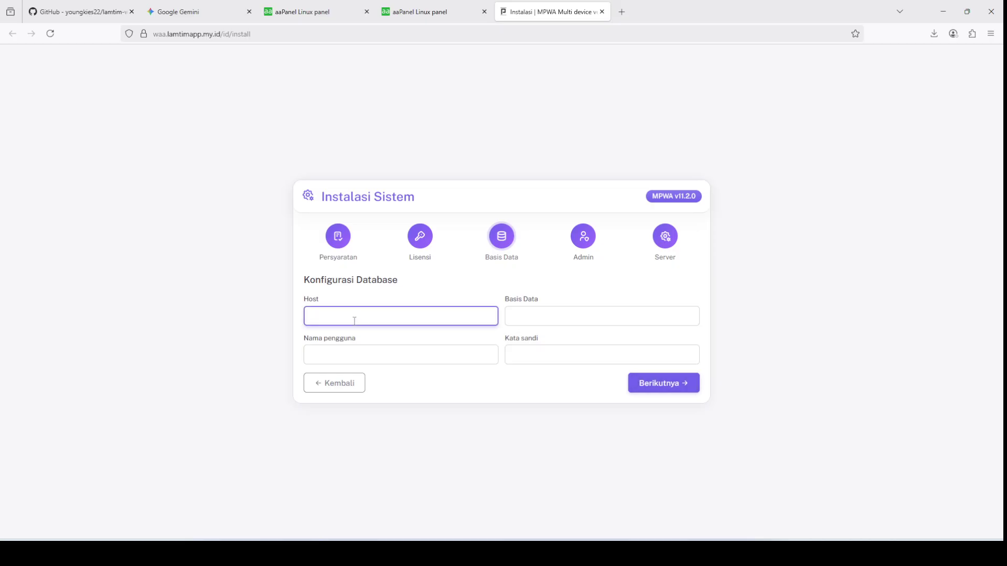
type("127")
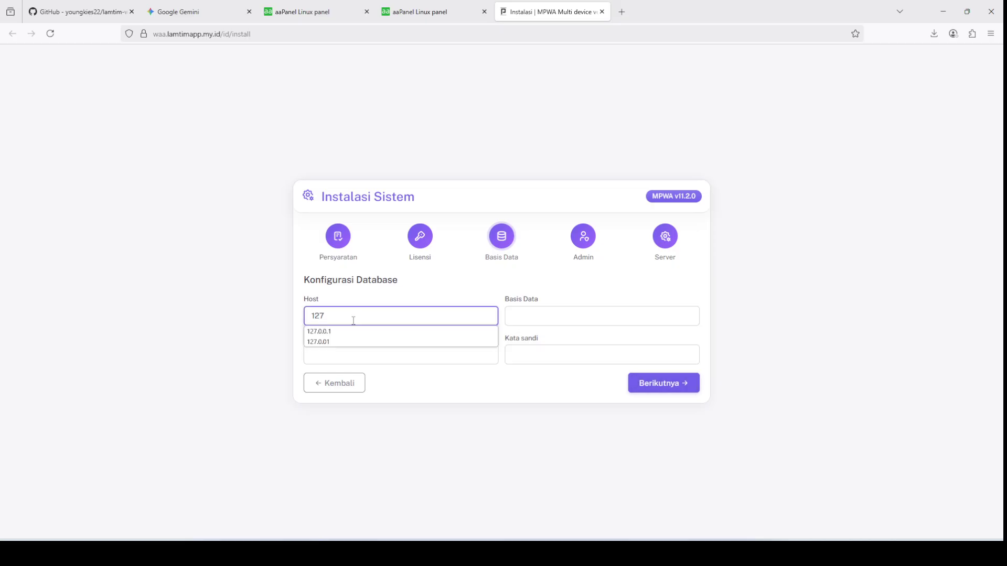
left_click(325, 331)
left_click(553, 316)
type("waserver")
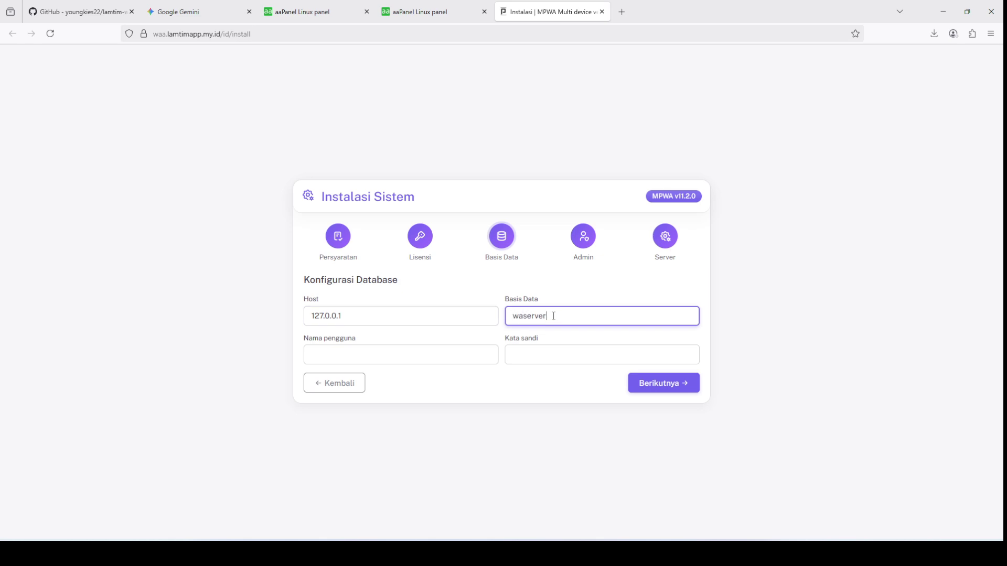
left_click(425, 360)
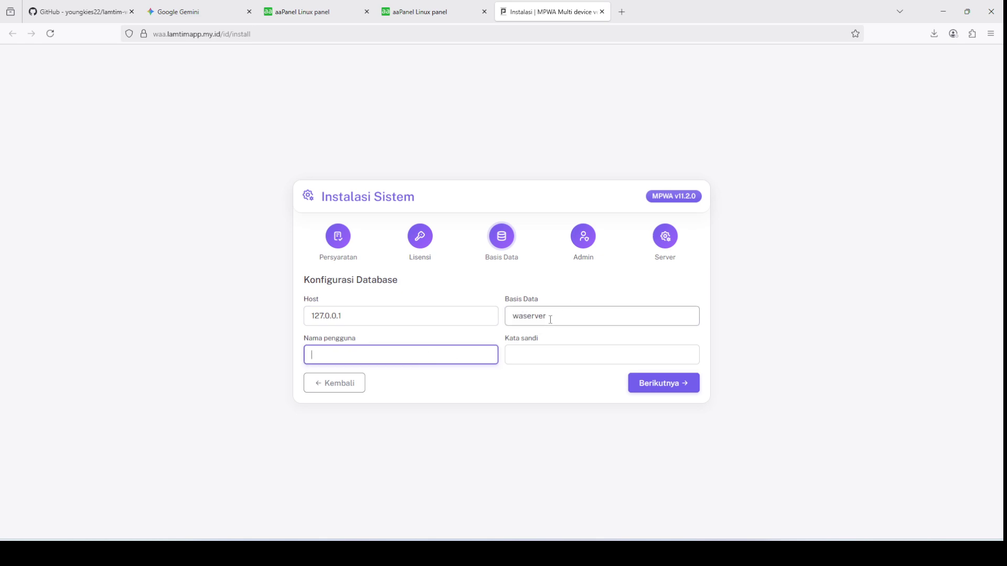
type("waserver")
left_click(541, 349)
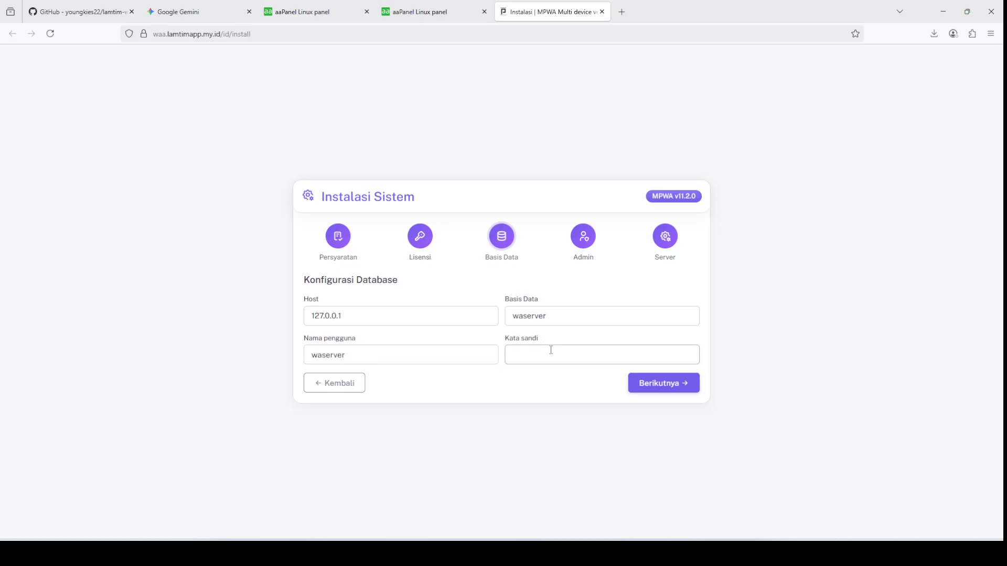
type("waserver")
left_click(562, 286)
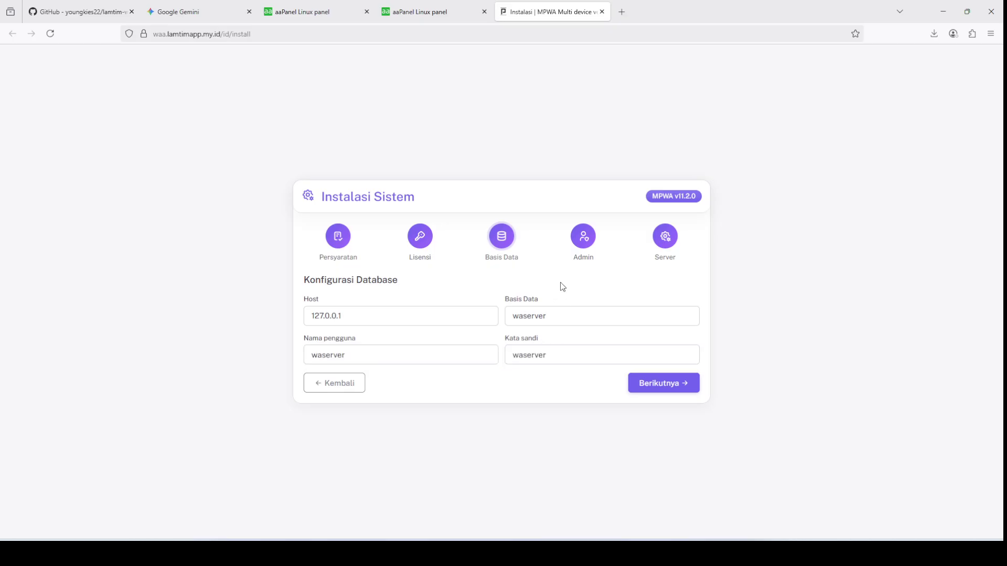
left_click(651, 387)
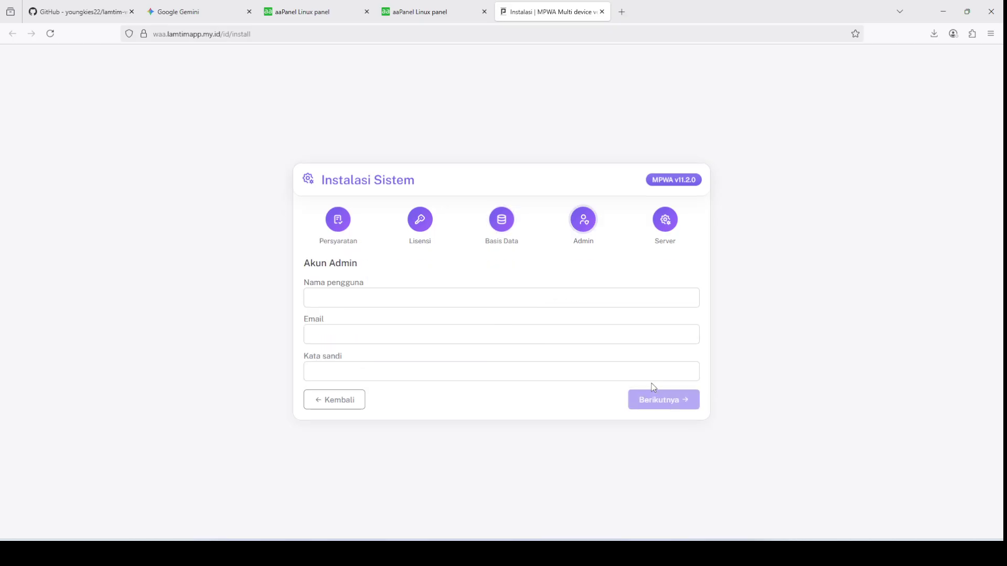
Step: Fill in the admin username and e-mail, reuse the username as password, and submit the admin account
left_click(410, 298)
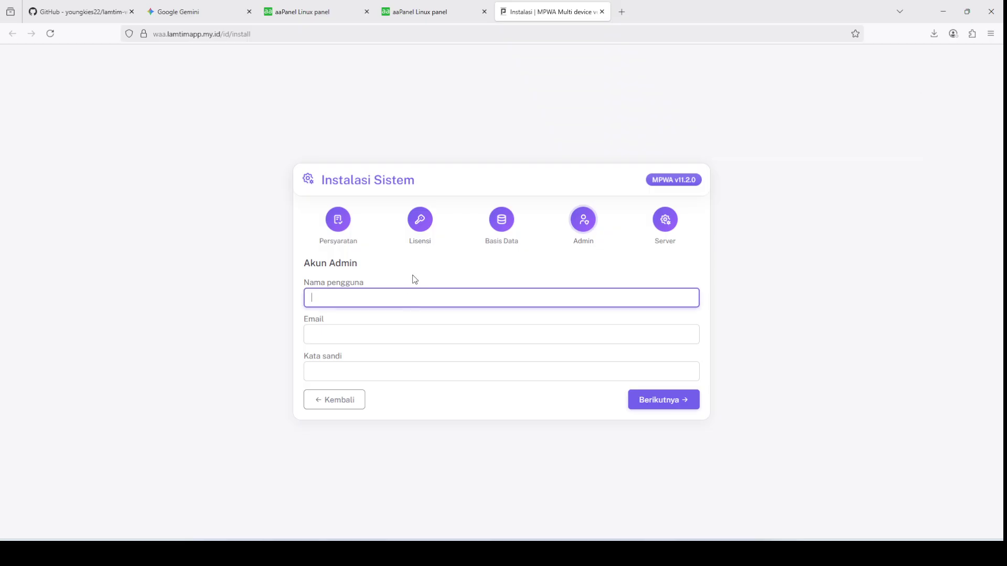
type("lam")
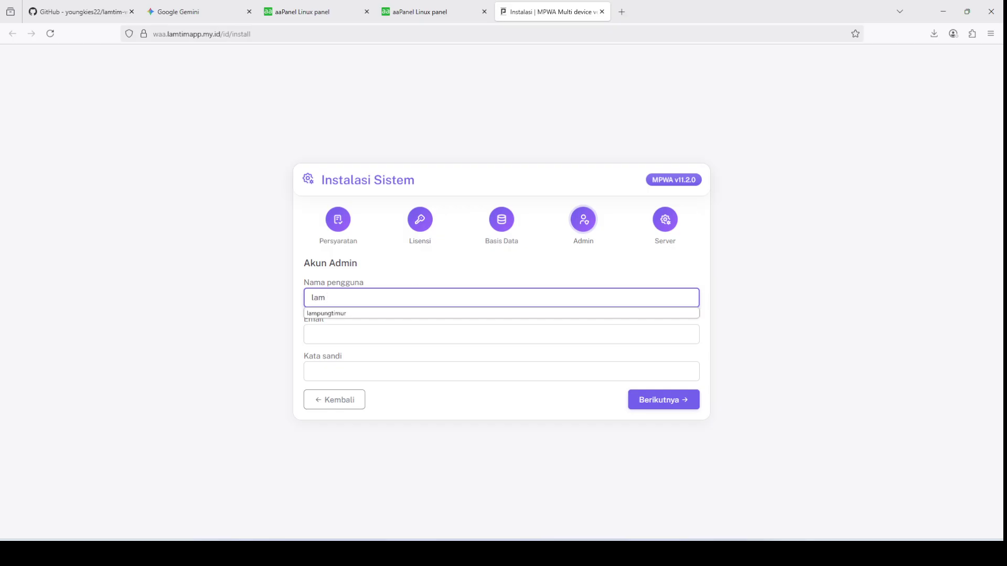
left_click(369, 313)
left_click(357, 326)
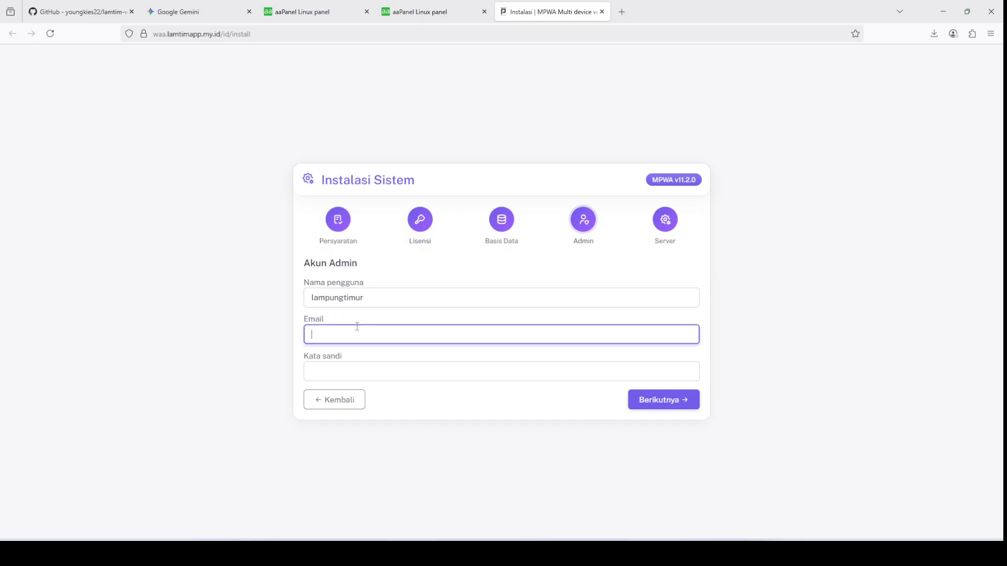
type("ala")
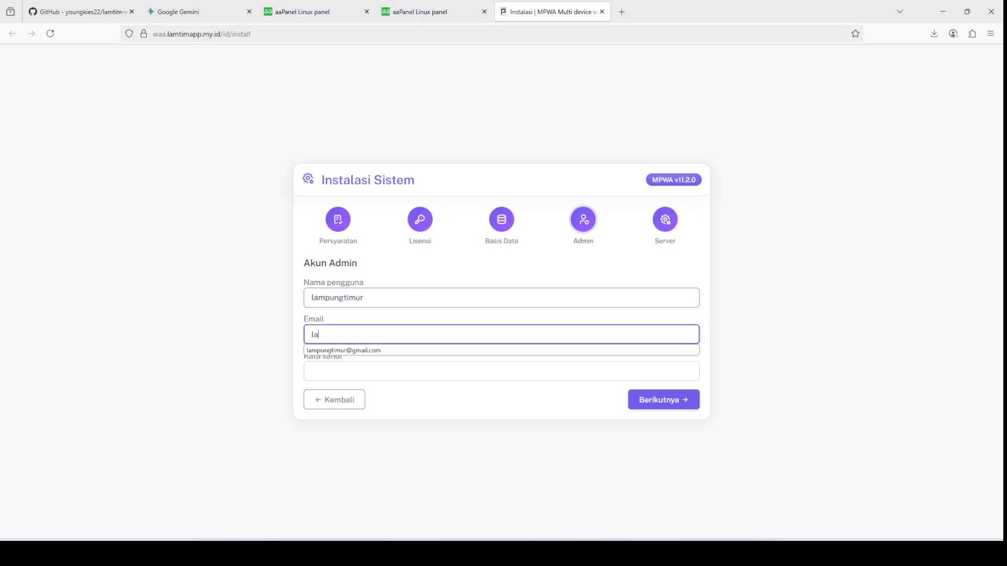
left_click(372, 350)
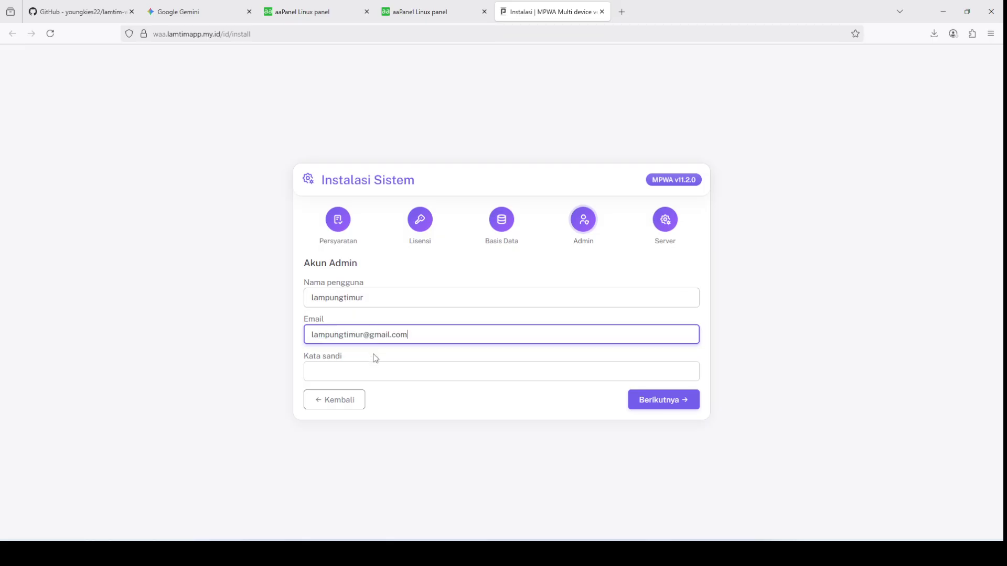
left_click(374, 370)
left_click_drag(367, 298, 245, 292)
key("ctrl+c")
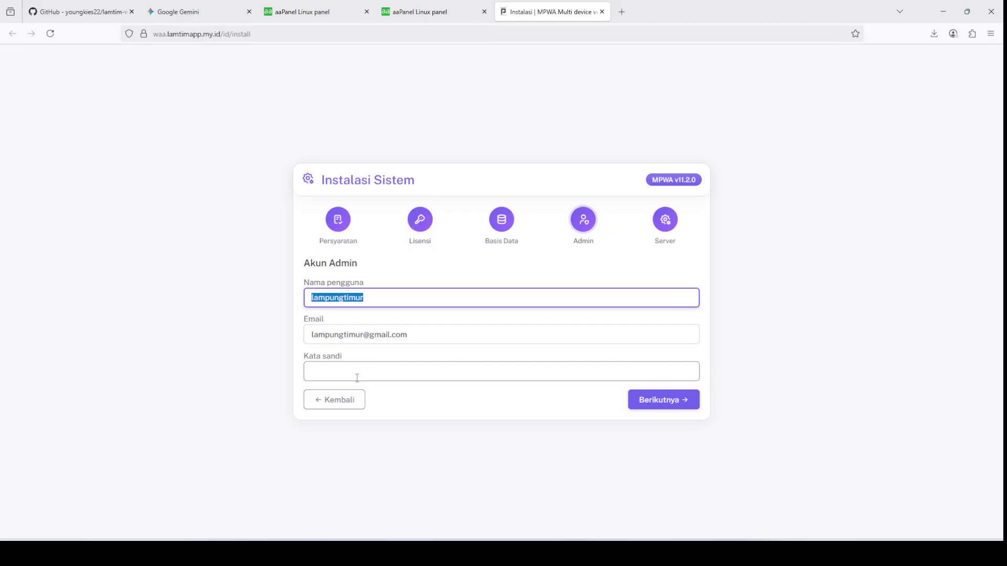
left_click(435, 366)
key("ctrl+v")
left_click(428, 305)
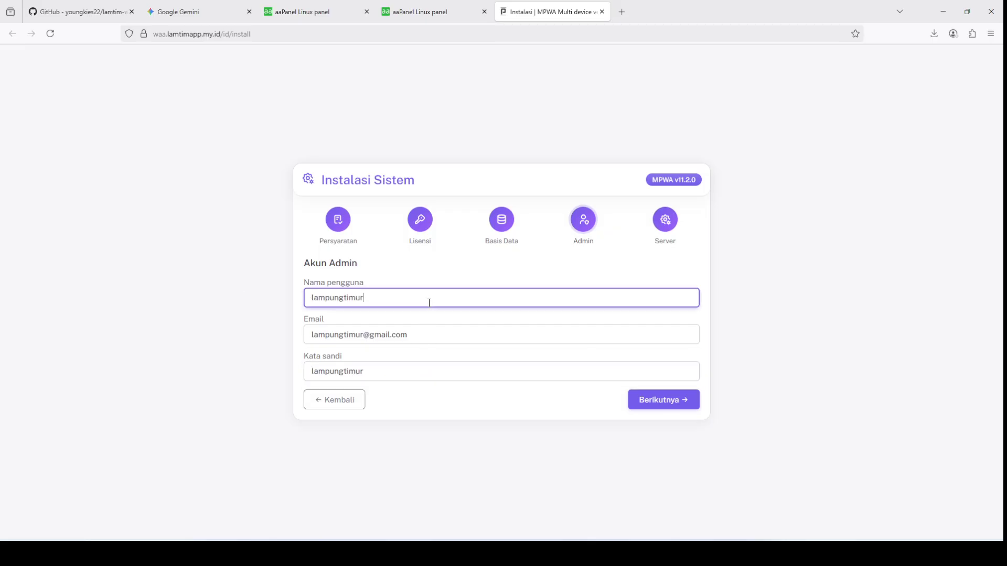
left_click(429, 268)
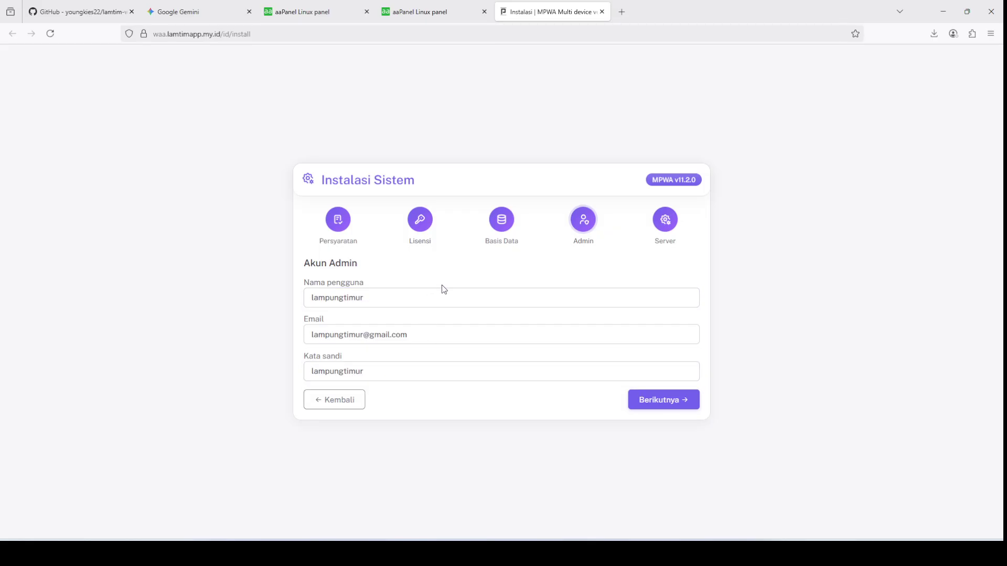
left_click(661, 407)
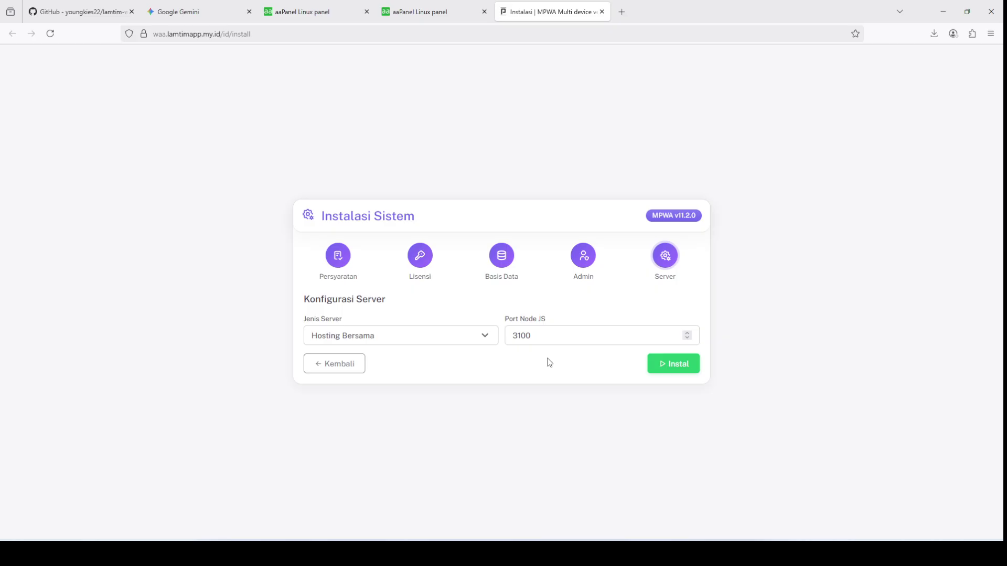
Step: Choose Lainnya as the server type, keeping Node port 3100, and run the installation
left_click(471, 334)
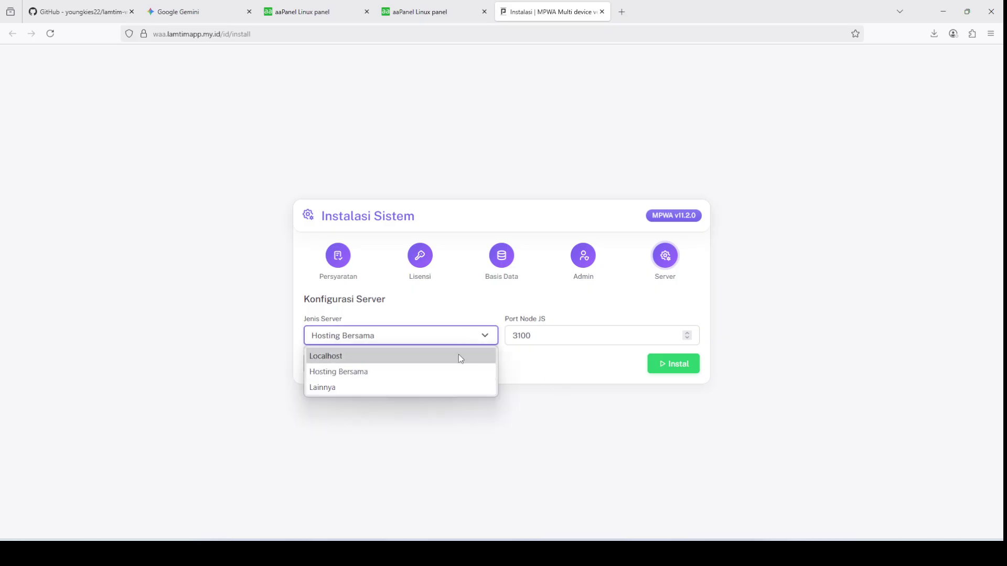
left_click(440, 387)
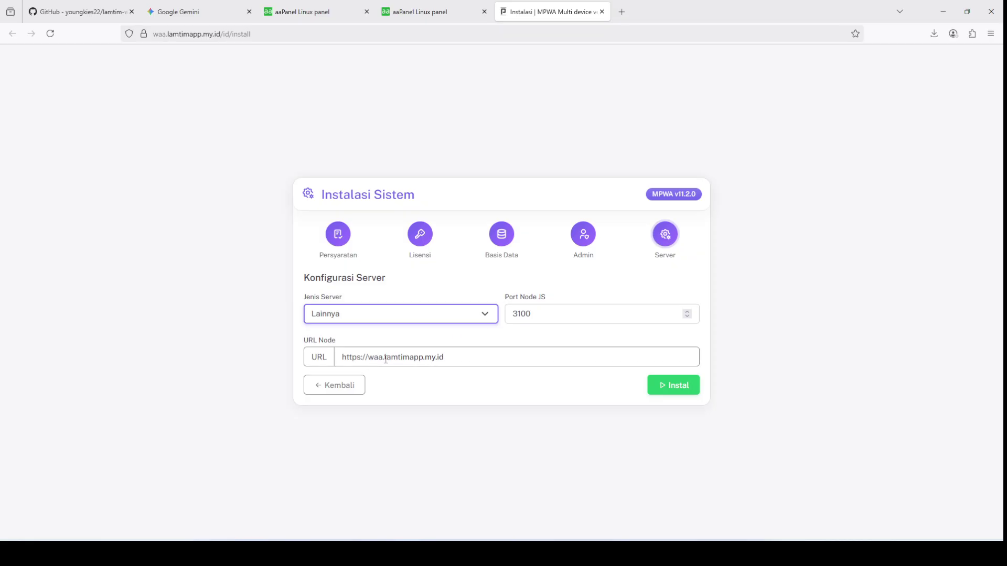
left_click(681, 392)
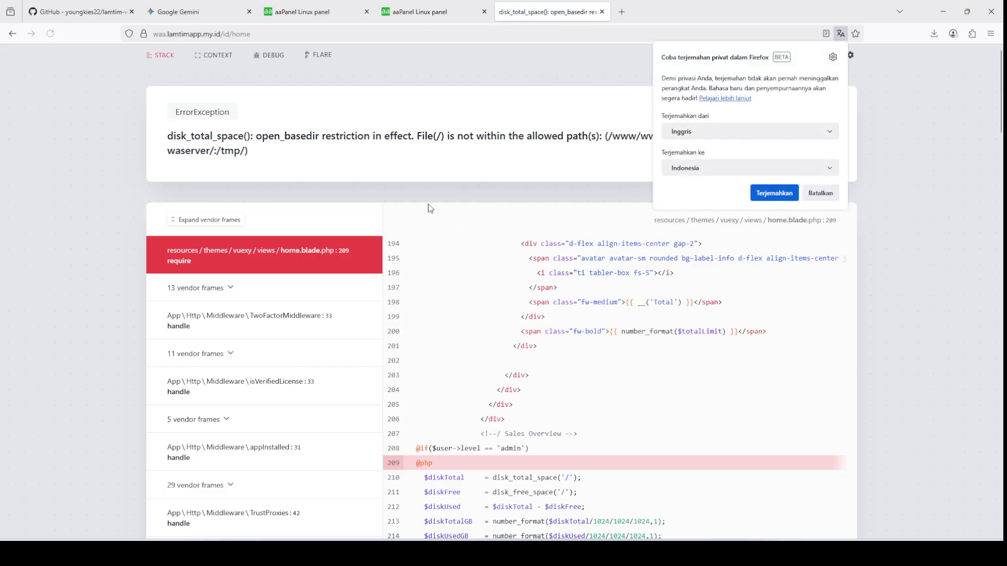
Step: Dismiss the translation offer, review the disk_total_space open_basedir error, and return to aaPanel's Databases tab
left_click(820, 193)
scroll(697, 276, "down", 1)
scroll(698, 276, "down", 3)
scroll(696, 274, "up", 4)
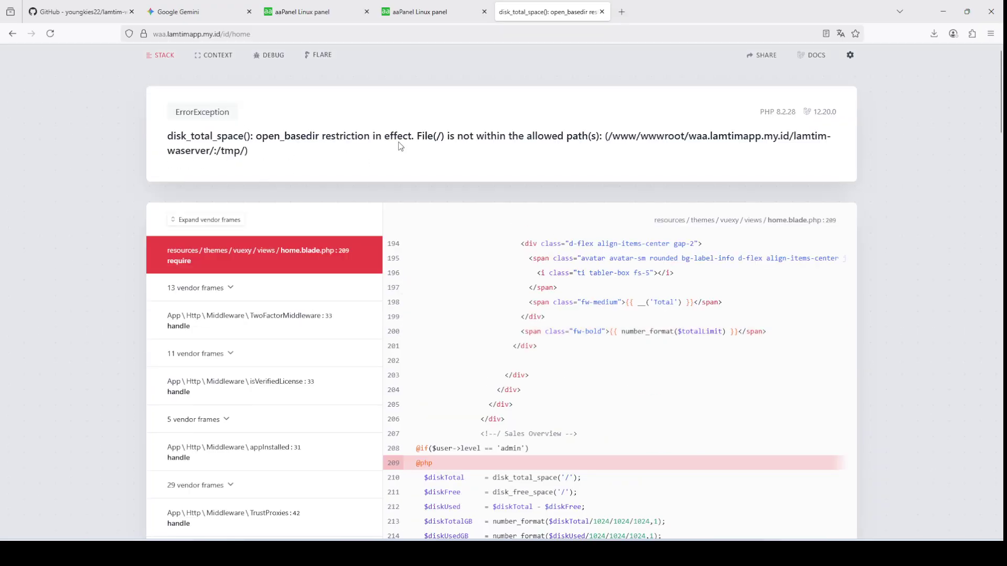
left_click(439, 5)
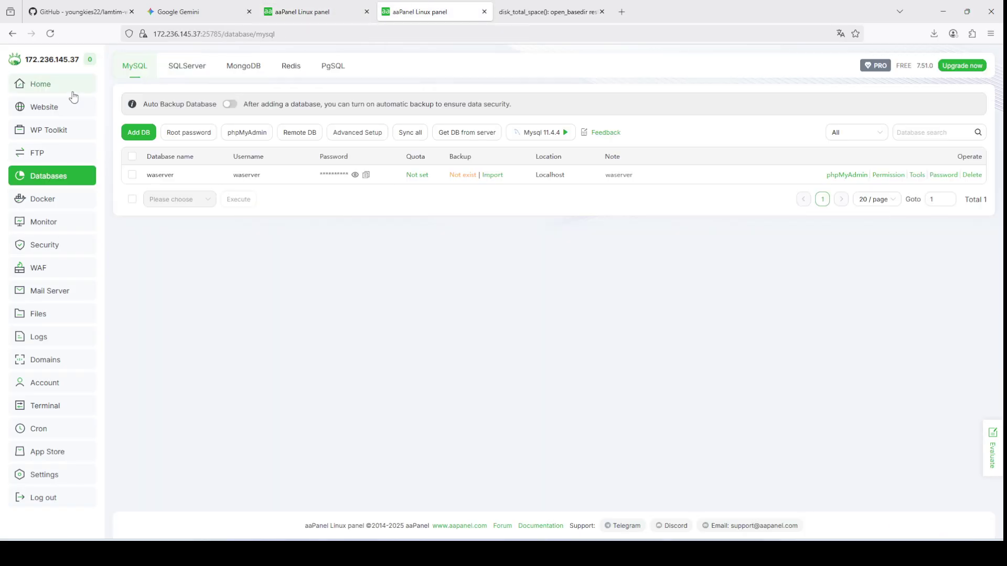
Step: Turn off the open_basedir base directory limit in waa.lamtimapp.my.id's site directory settings
left_click(86, 107)
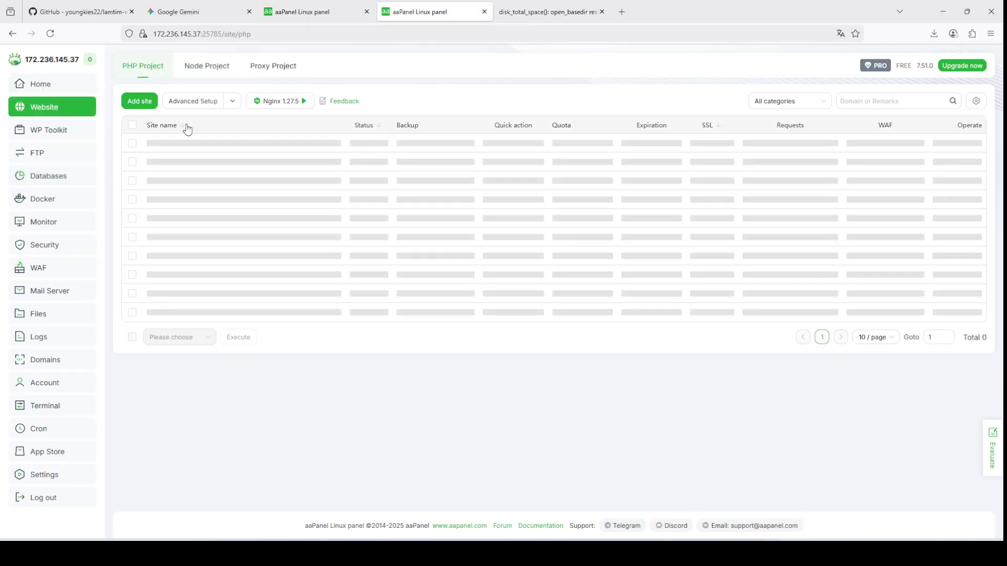
left_click(943, 149)
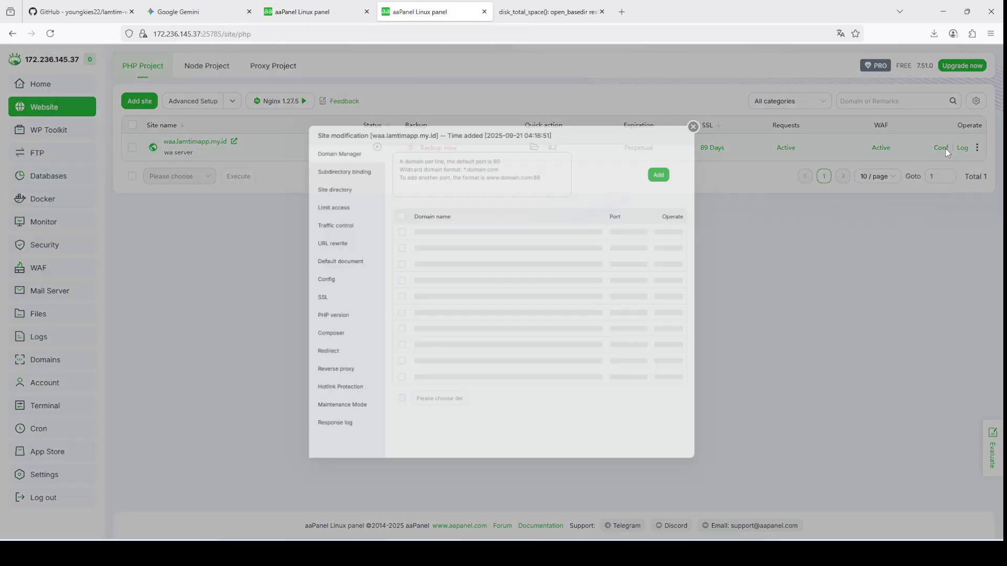
left_click(326, 176)
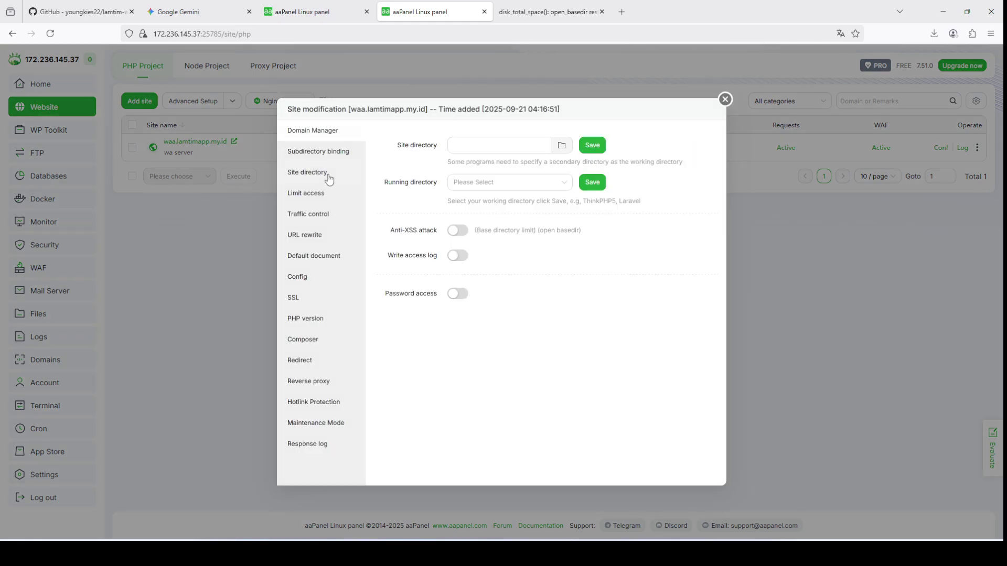
left_click(460, 232)
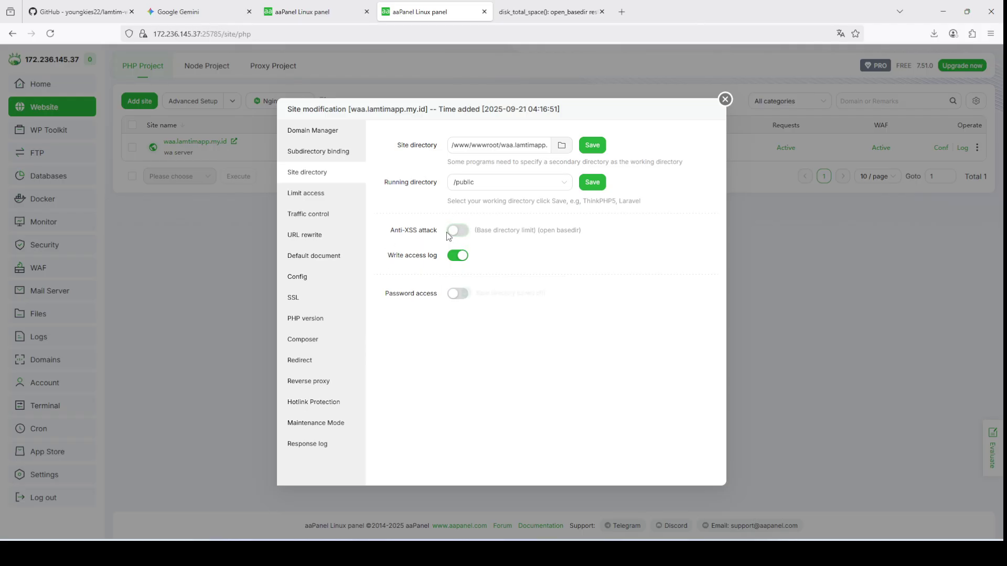
left_click(513, 5)
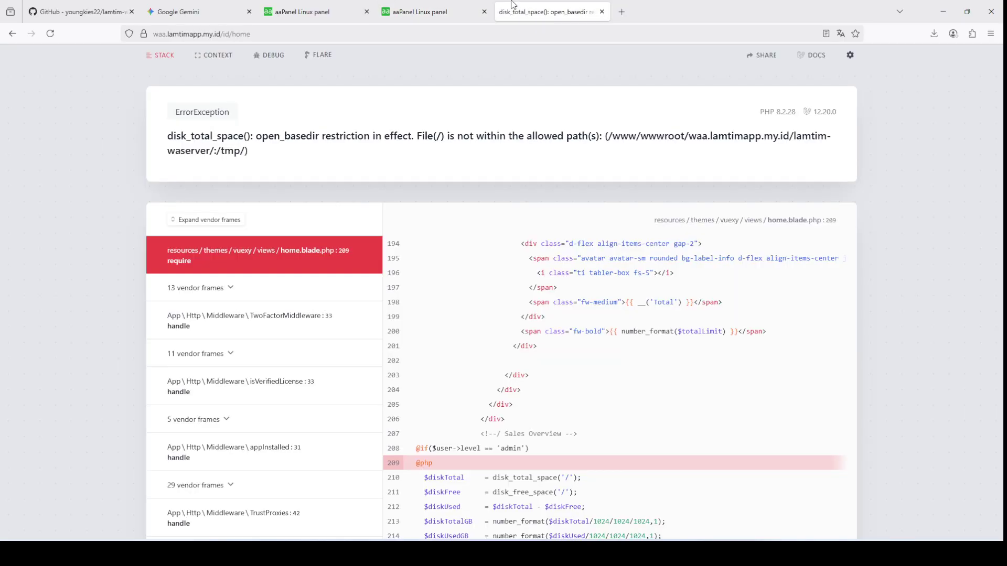
Step: Reload MPWA and check the dashboard shows PHP 8.2.28, Laravel 12.20.0 and MariaDB 11.4.4
left_click(53, 34)
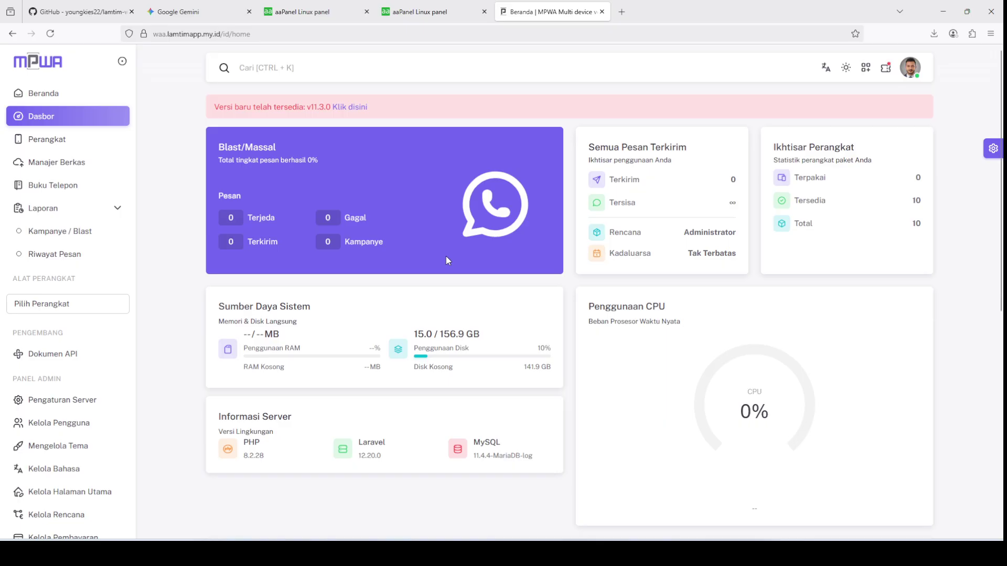
scroll(435, 259, "down", 5)
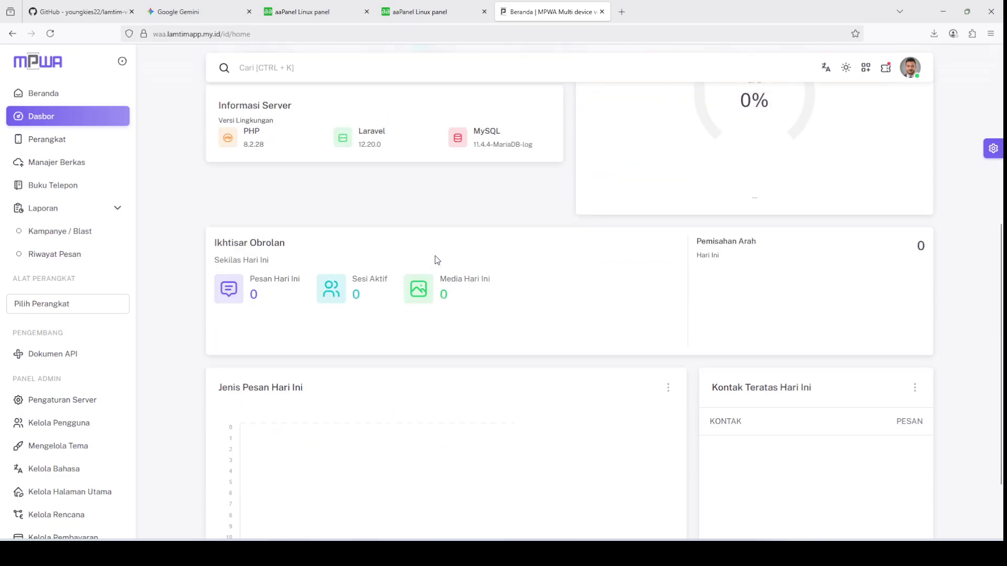
scroll(435, 258, "up", 3)
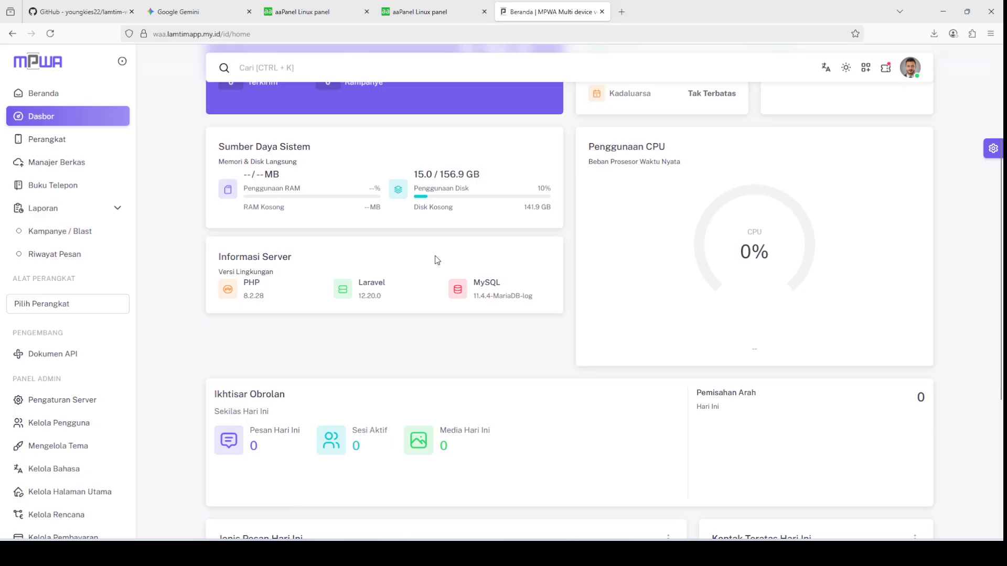
scroll(435, 256, "up", 3)
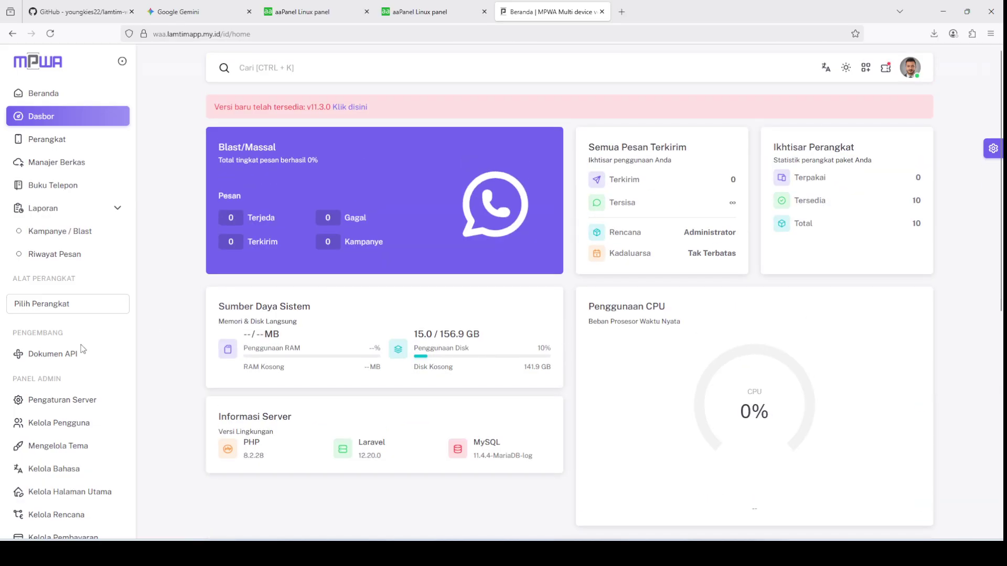
scroll(19, 362, "down", 4)
scroll(19, 365, "up", 4)
scroll(19, 367, "down", 3)
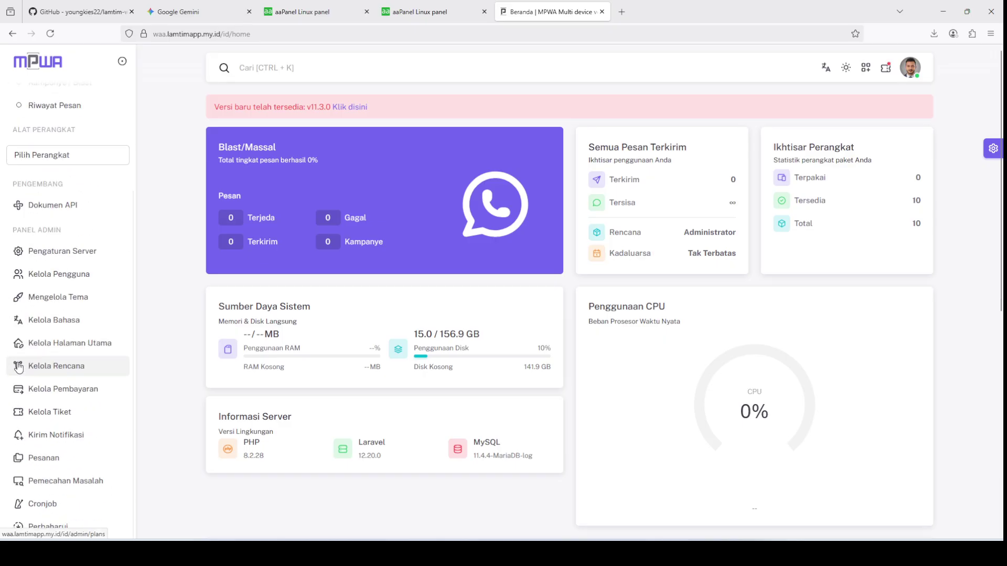
scroll(19, 367, "up", 3)
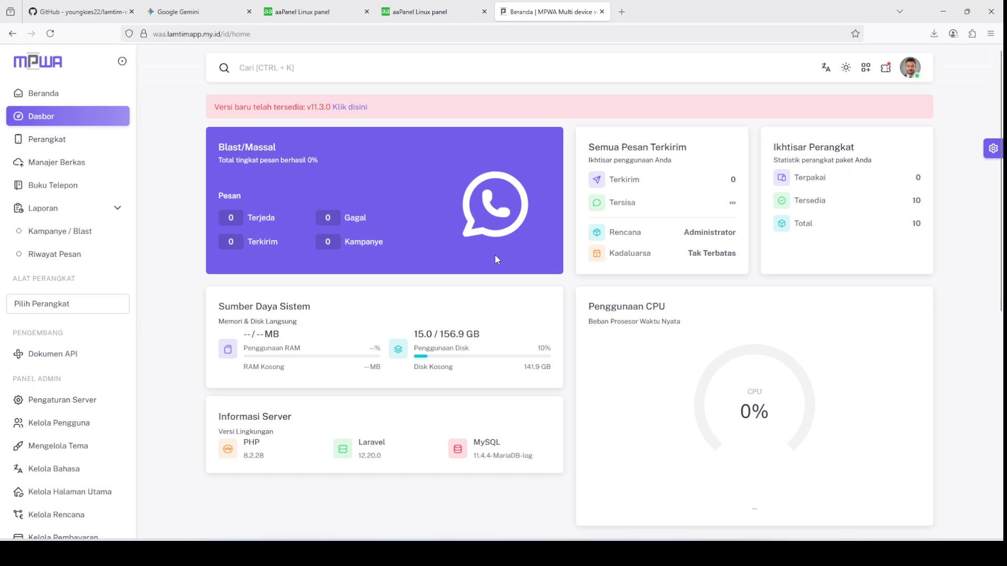
Step: Open the waa.lamtimapp.my.id site's folder in aaPanel's file manager to reach lamtim-waserver
left_click(301, 12)
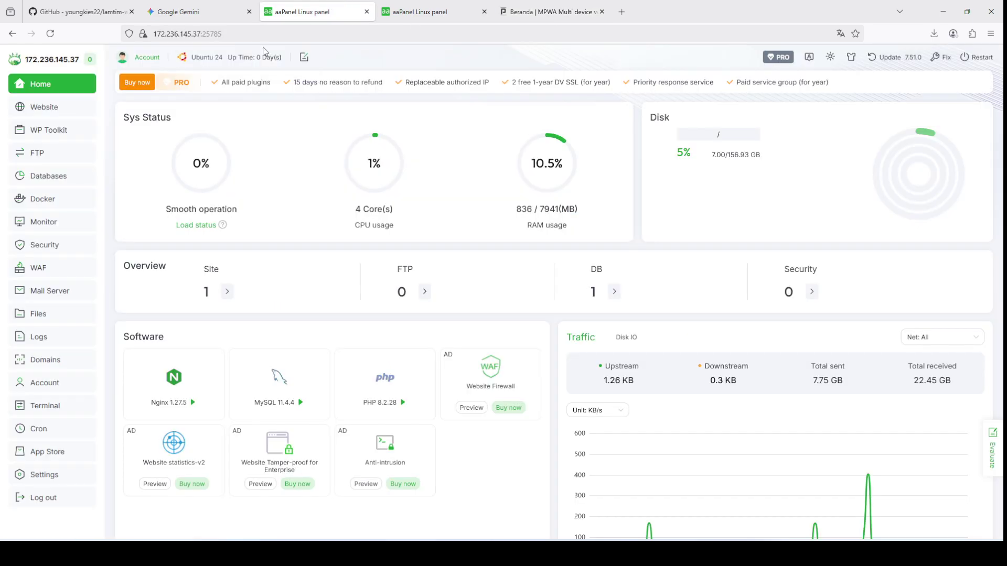
left_click(65, 114)
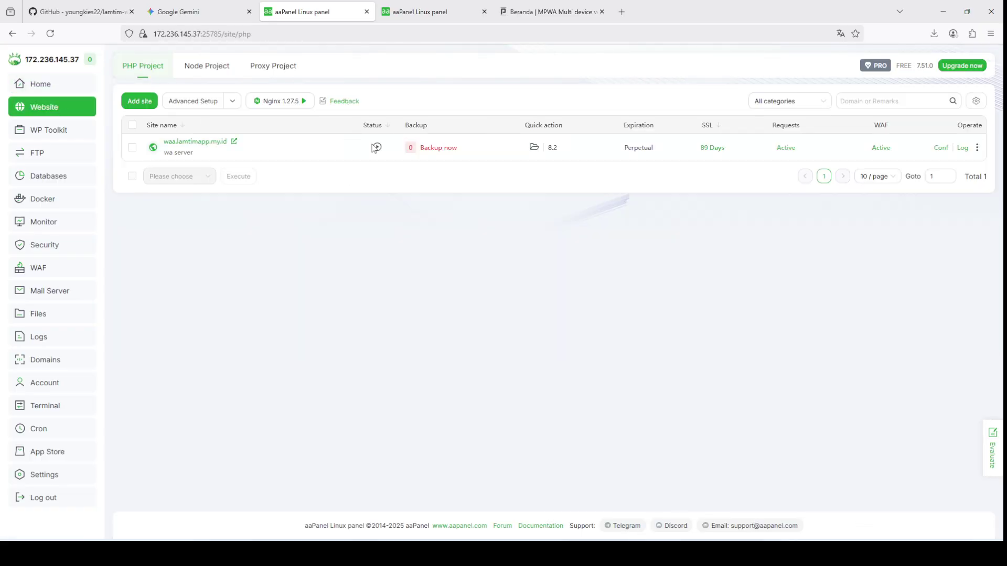
left_click(533, 148)
scroll(448, 223, "down", 5)
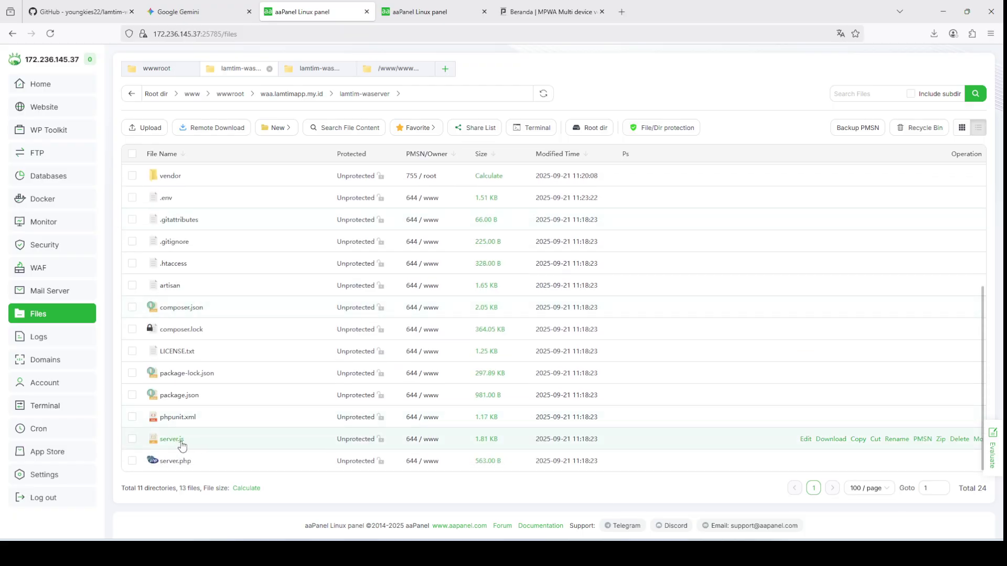
Step: Open a terminal in the current folder, then close the SSH session
left_click(535, 129)
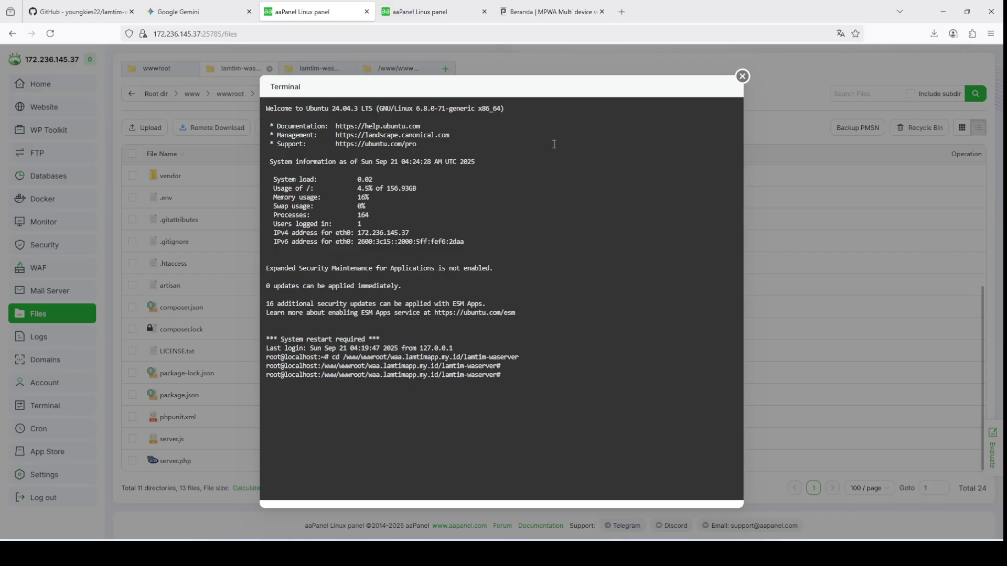
left_click(742, 77)
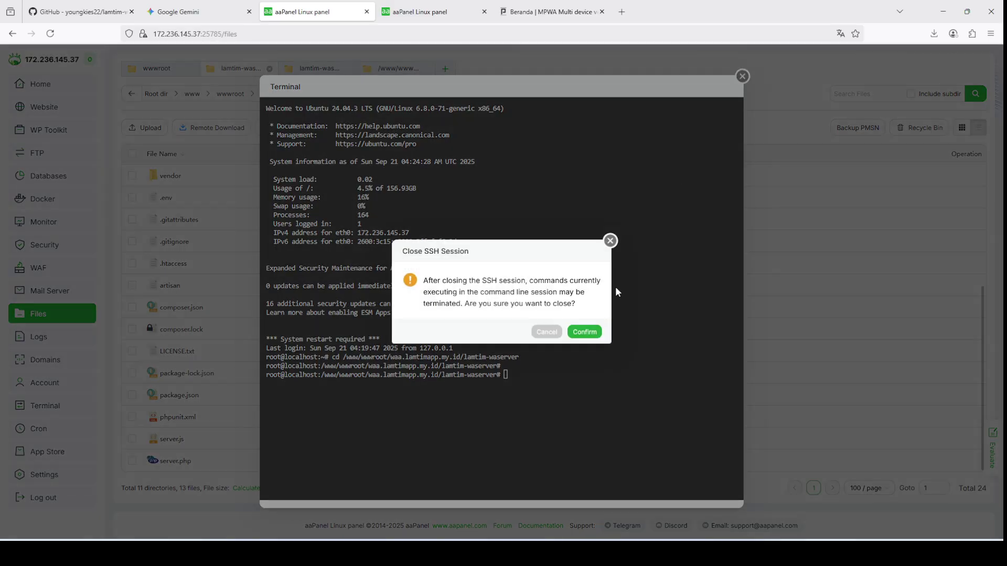
left_click(586, 331)
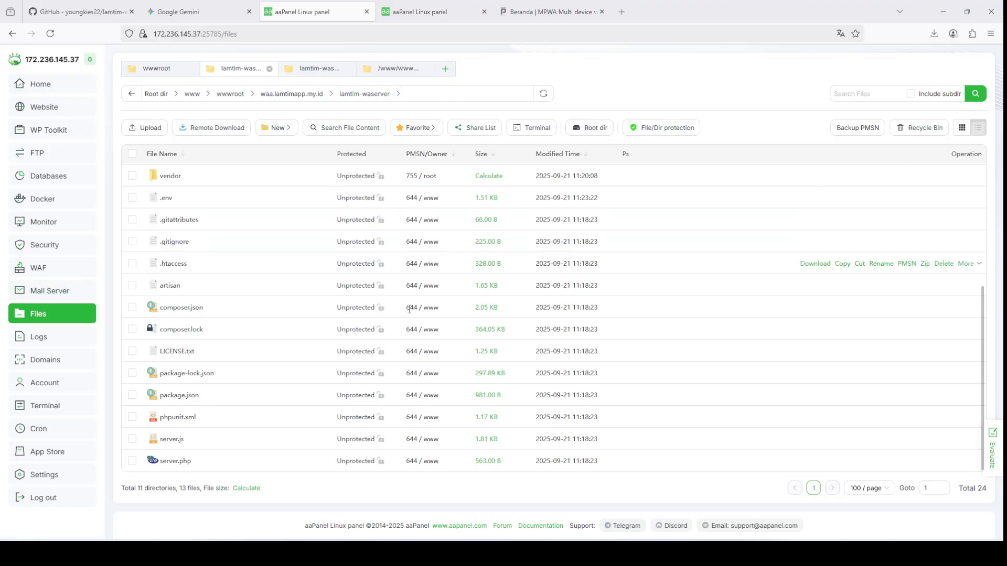
Step: Open server.js in aaPanel's editor and take the local HTTPS server.js code from VS Code
left_click(810, 441)
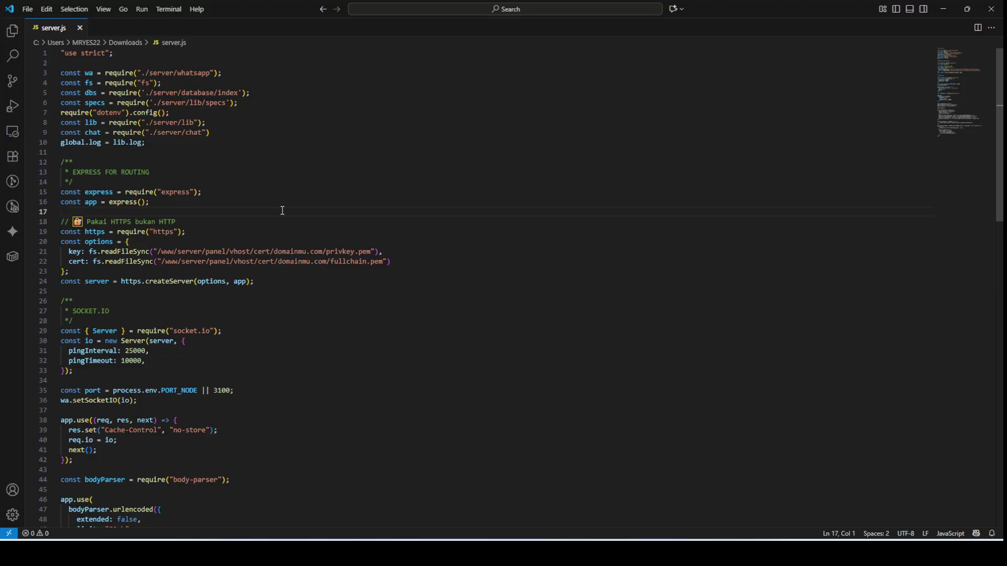
key("ctrl+a")
left_click(300, 205)
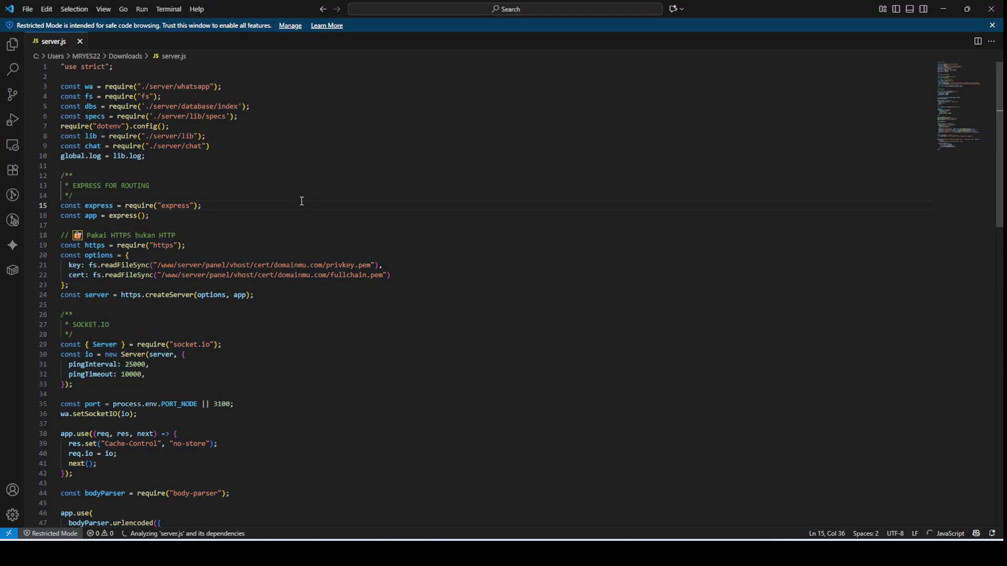
left_click(289, 135)
key("ctrl+a")
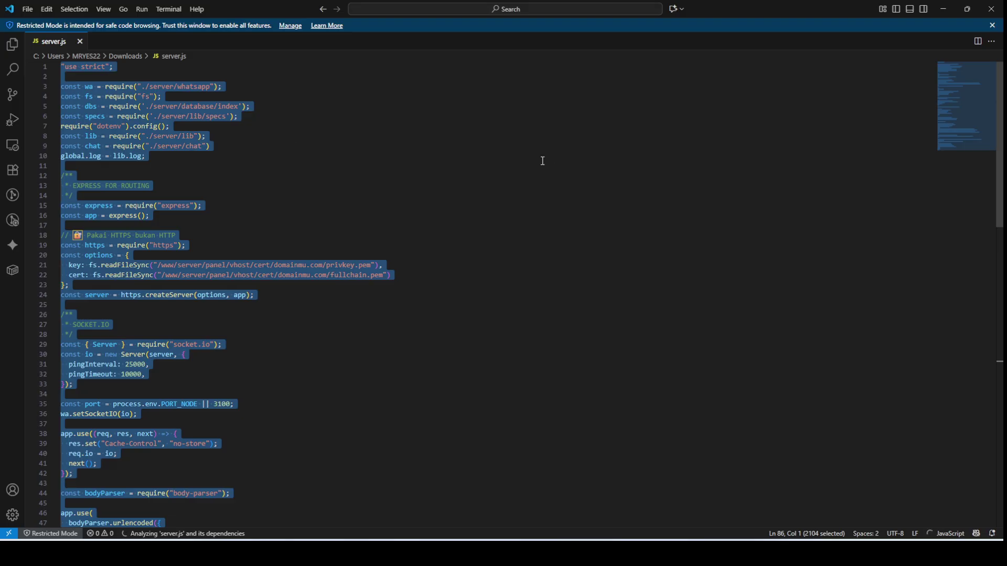
left_click(991, 9)
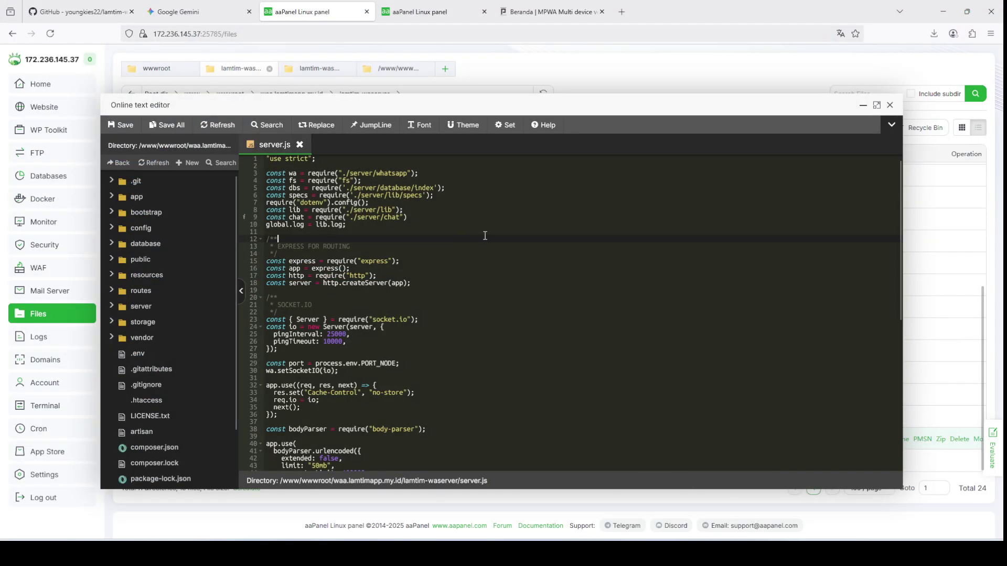
key("ctrl+a")
key("ctrl+v")
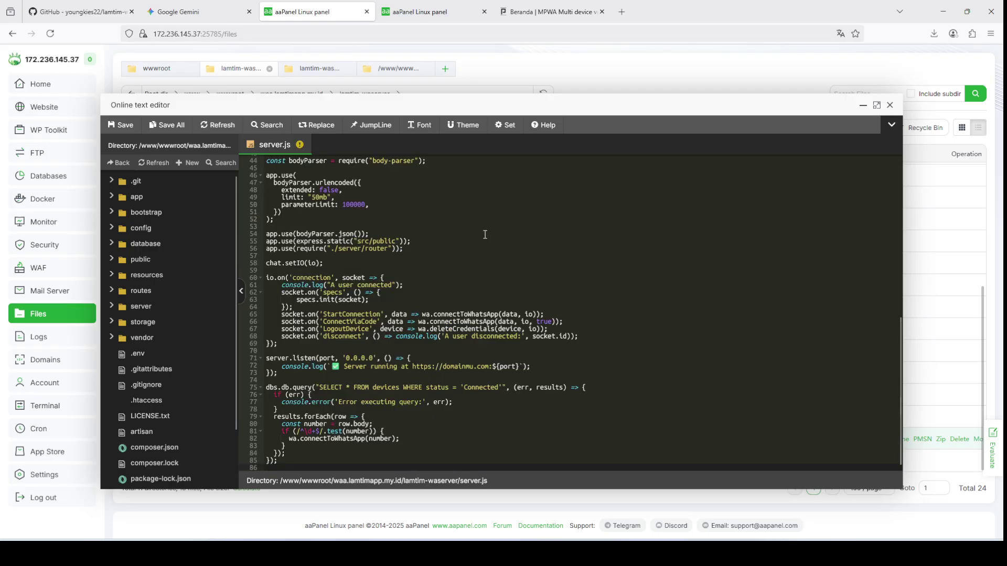
left_click(551, 11)
double_click(305, 28)
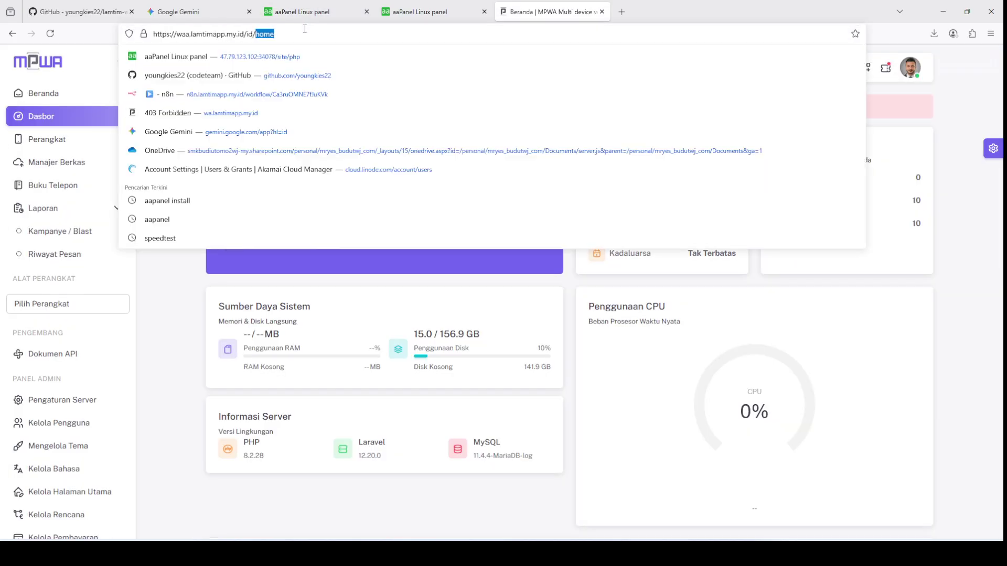
left_click_drag(245, 34, 150, 34)
key("ctrl+c")
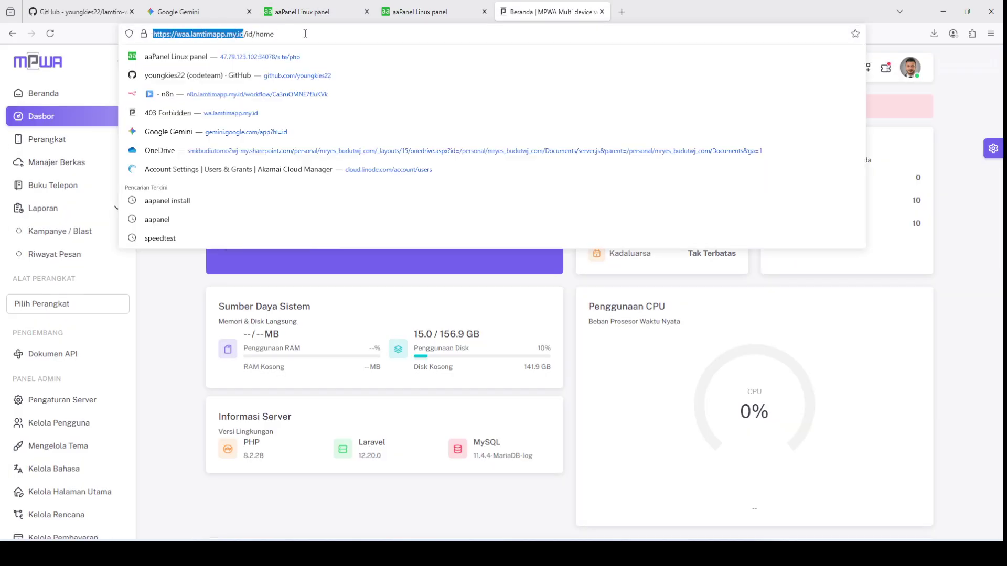
left_click(313, 11)
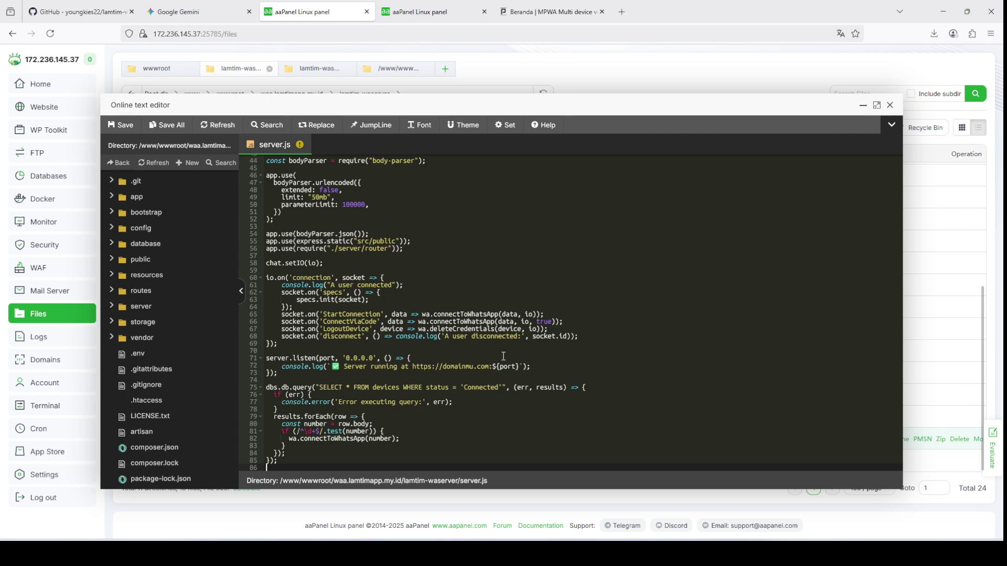
left_click(415, 372)
left_click_drag(413, 369, 491, 368)
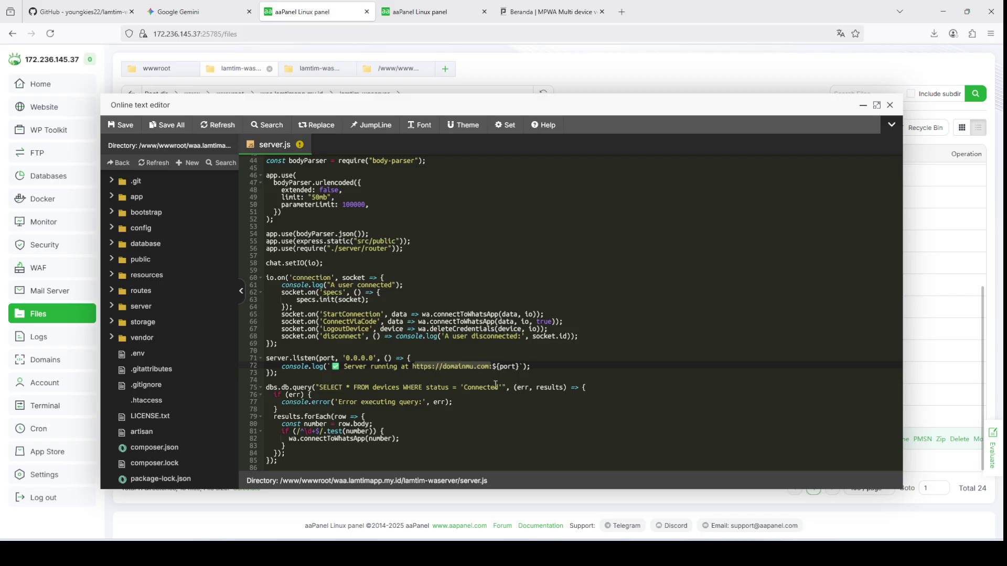
left_click(495, 384)
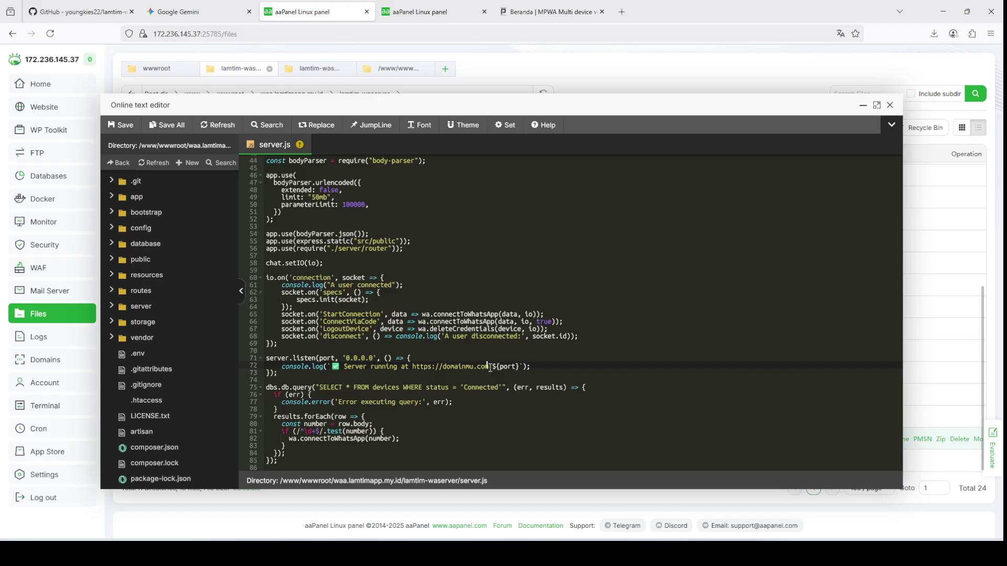
left_click_drag(490, 368, 412, 367)
type("hhttps://waa.lamtimapp.my.id")
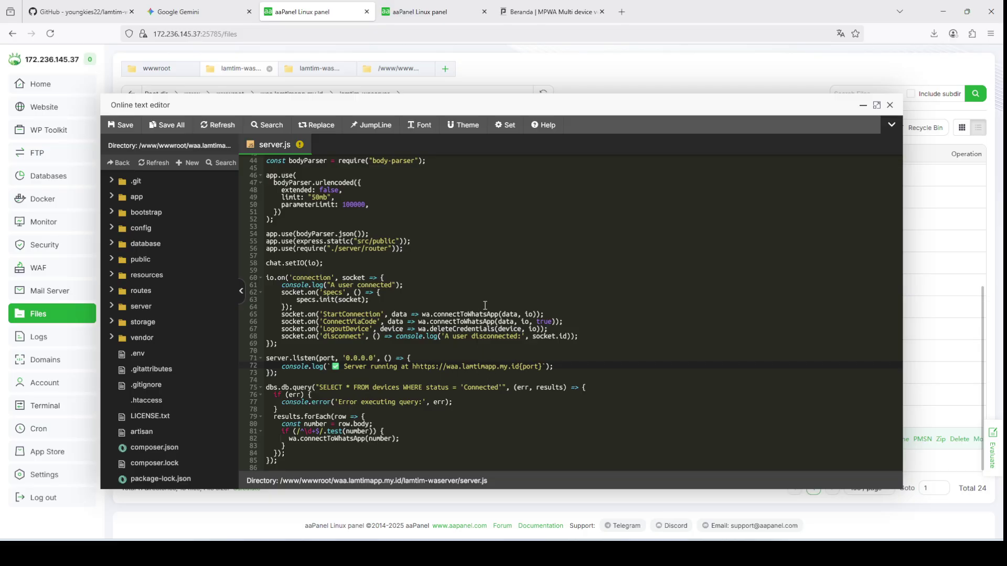
key("ctrl+s")
Step: Change domainmu.com to waa.lamtimapp.my.id in the key path on line 21
scroll(408, 319, "up", 10)
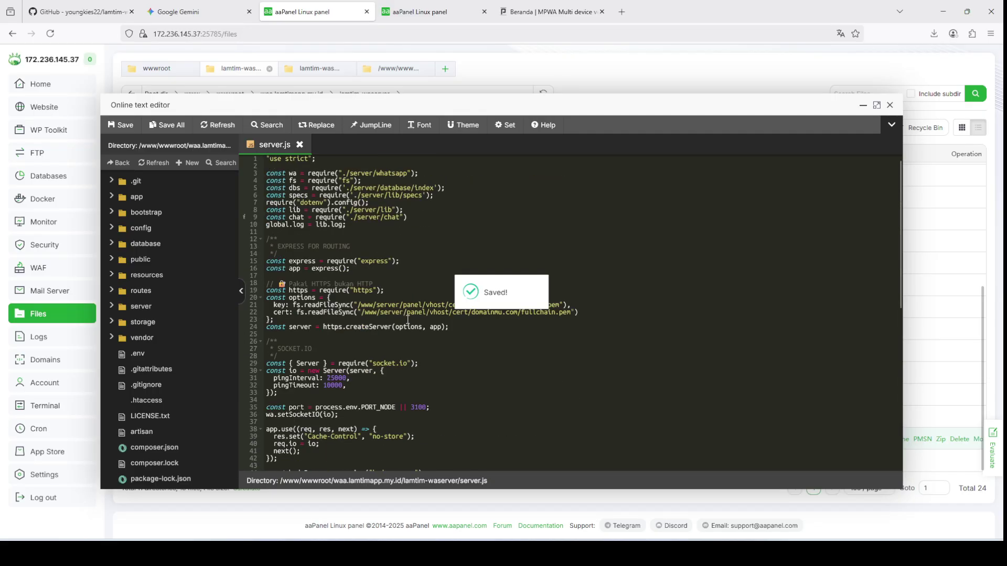
left_click(411, 267)
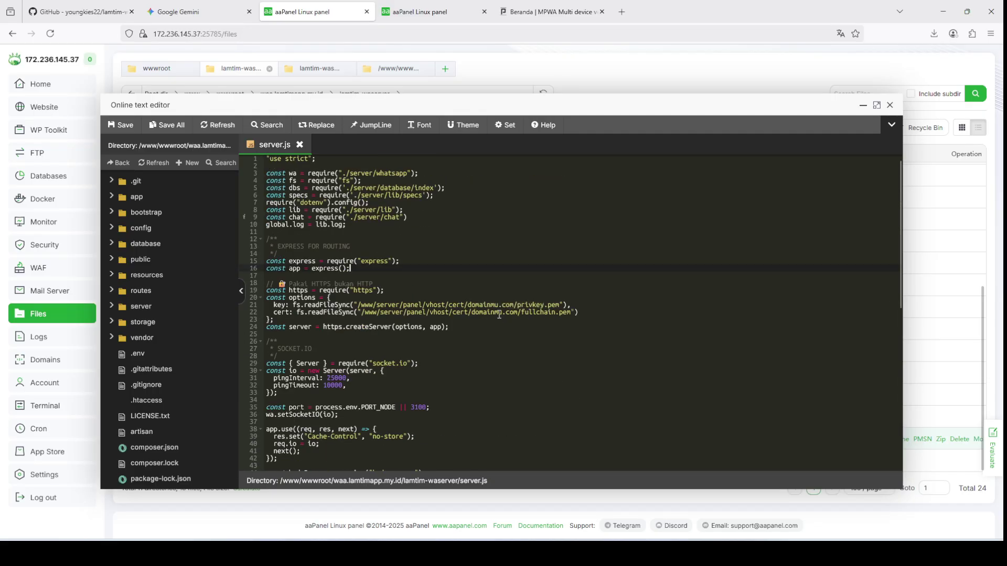
left_click_drag(466, 304, 514, 305)
key("ctrl+v")
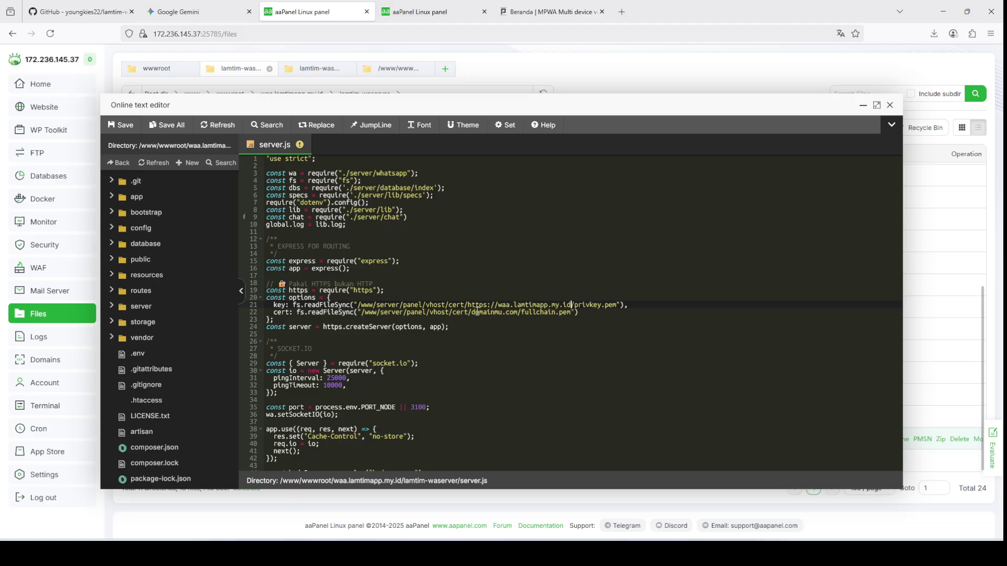
left_click_drag(468, 305, 498, 305)
key("BackSpace")
left_click(542, 304, "shift")
key("ctrl+c")
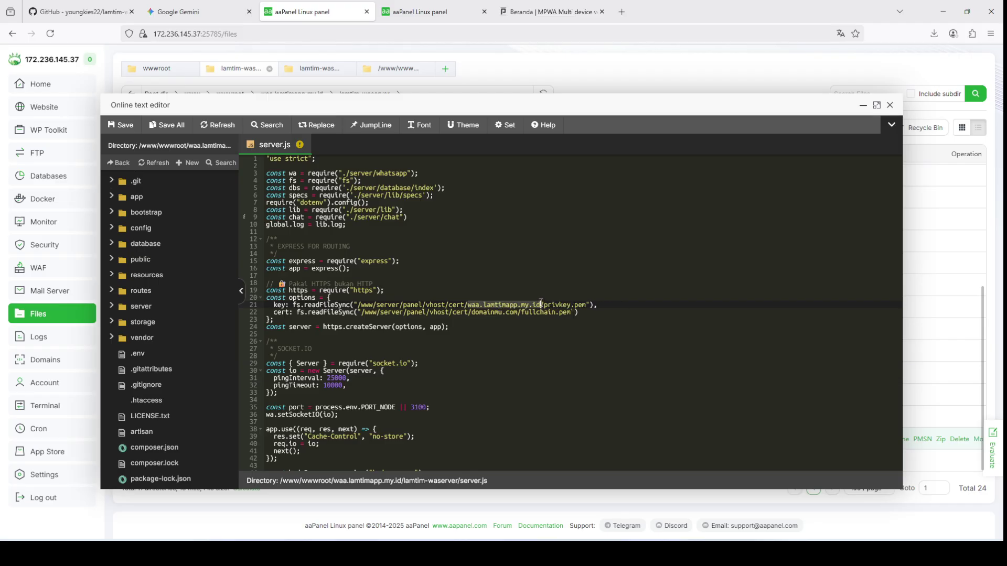
Step: Change domainmu.com to waa.lamtimapp.my.id in the certificate path on line 22, save, and close the editor
left_click(470, 313)
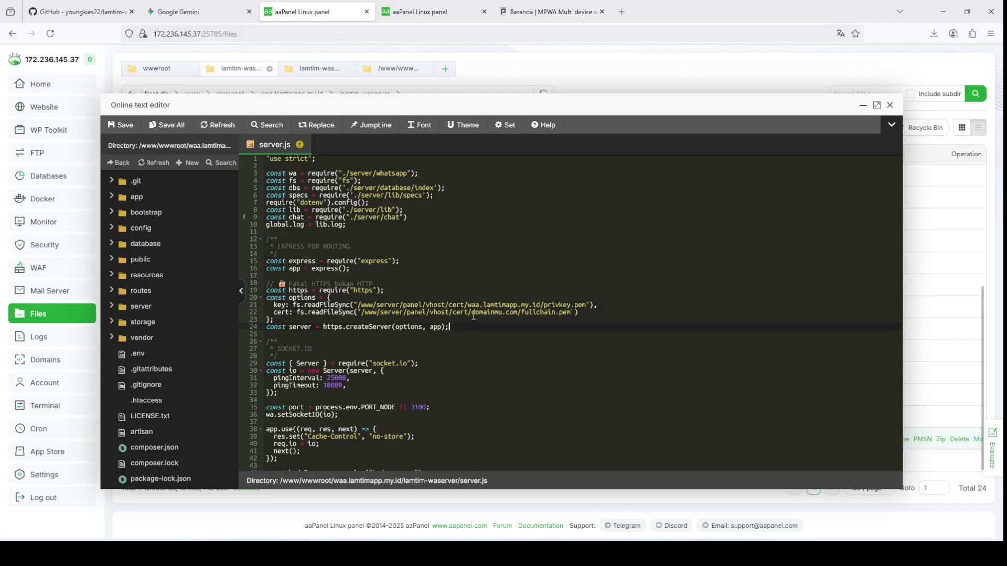
left_click(514, 317)
left_click_drag(514, 317, 519, 313)
key("ctrl+v")
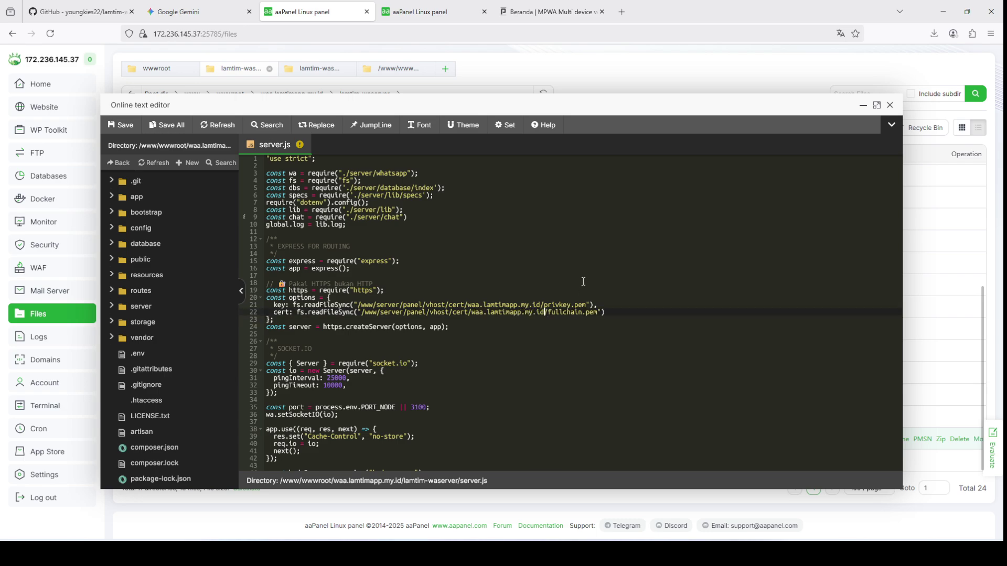
key("ctrl+s")
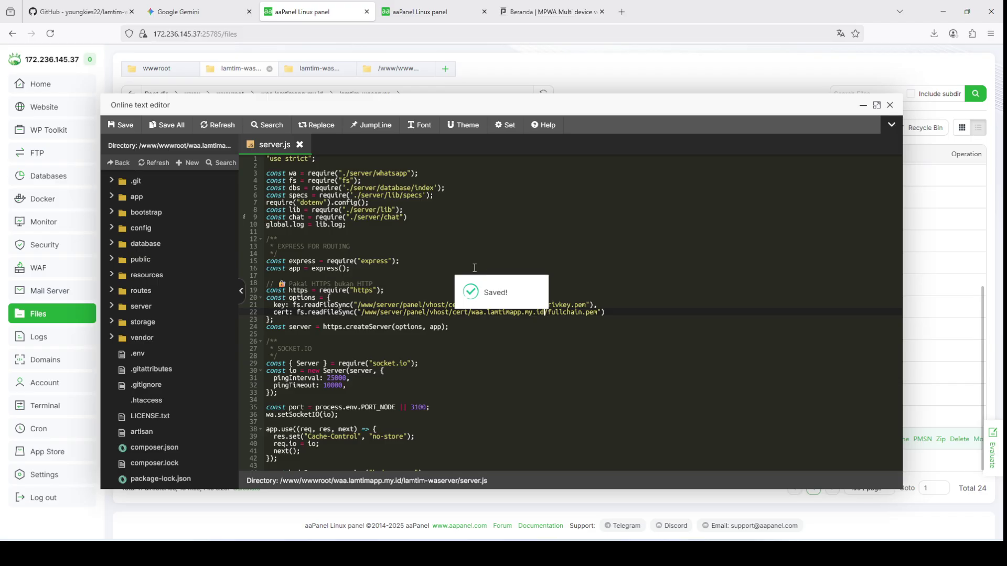
scroll(443, 260, "down", 8)
scroll(437, 260, "down", 2)
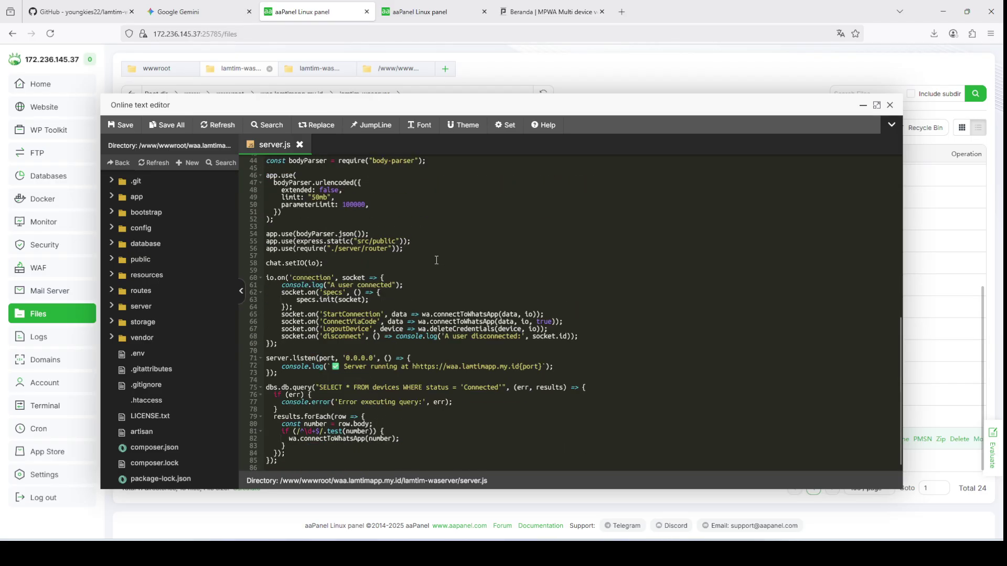
scroll(503, 351, "up", 10)
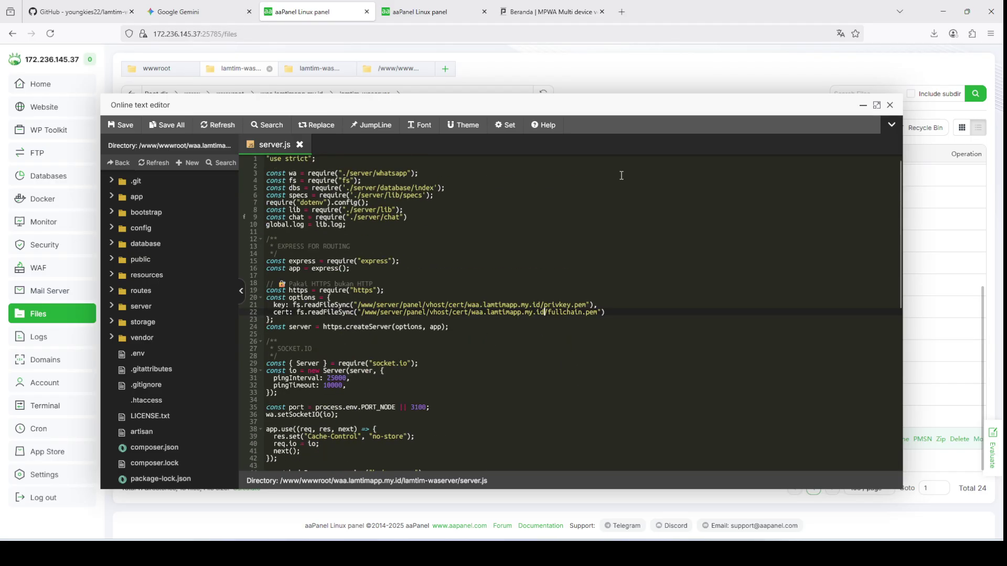
left_click(890, 105)
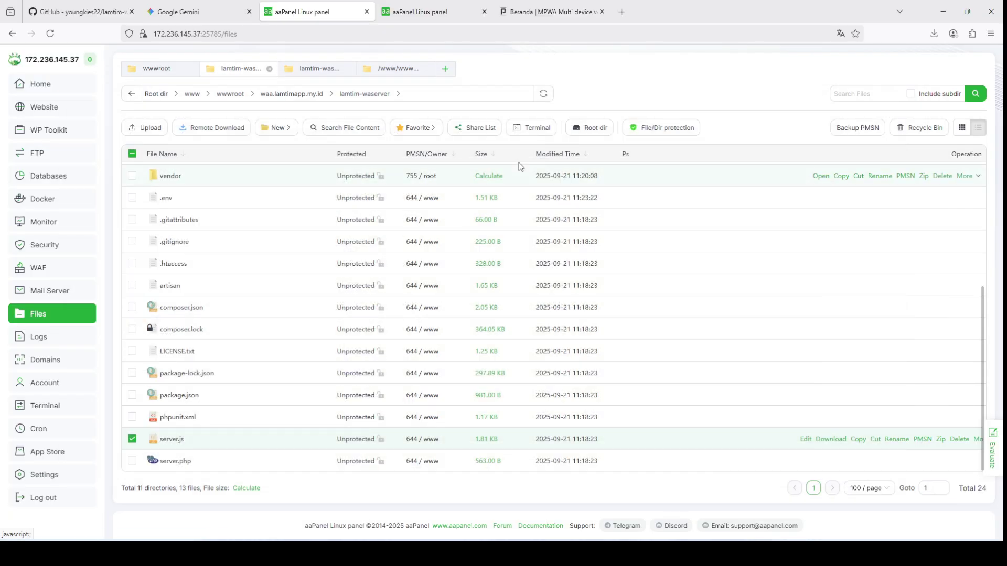
Step: Open a terminal in lamtim-waserver and review Gemini's pm2 answer (npm install pm2 -g)
left_click(535, 130)
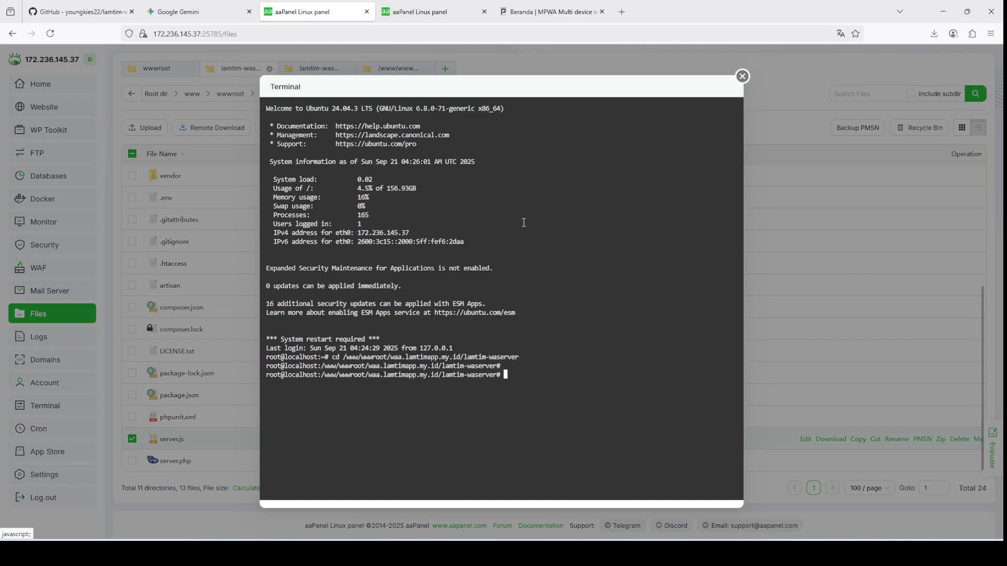
left_click(199, 12)
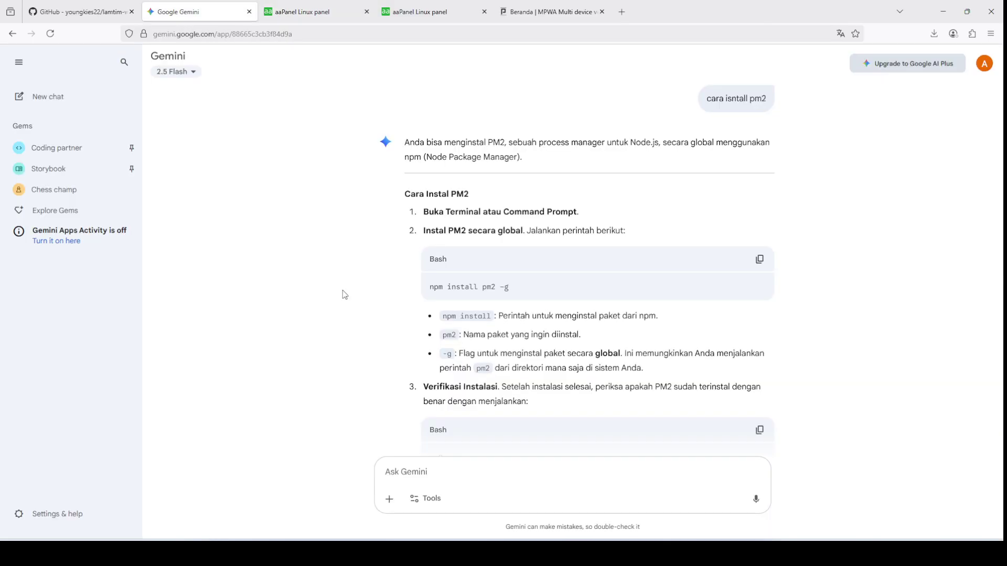
scroll(526, 392, "down", 5)
scroll(526, 392, "down", 2)
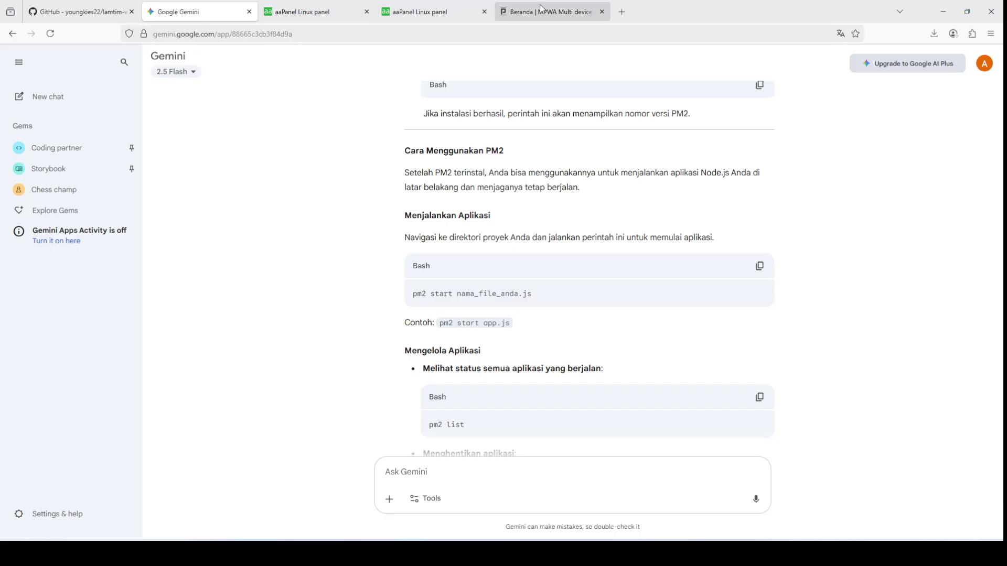
left_click(412, 5)
left_click(314, 8)
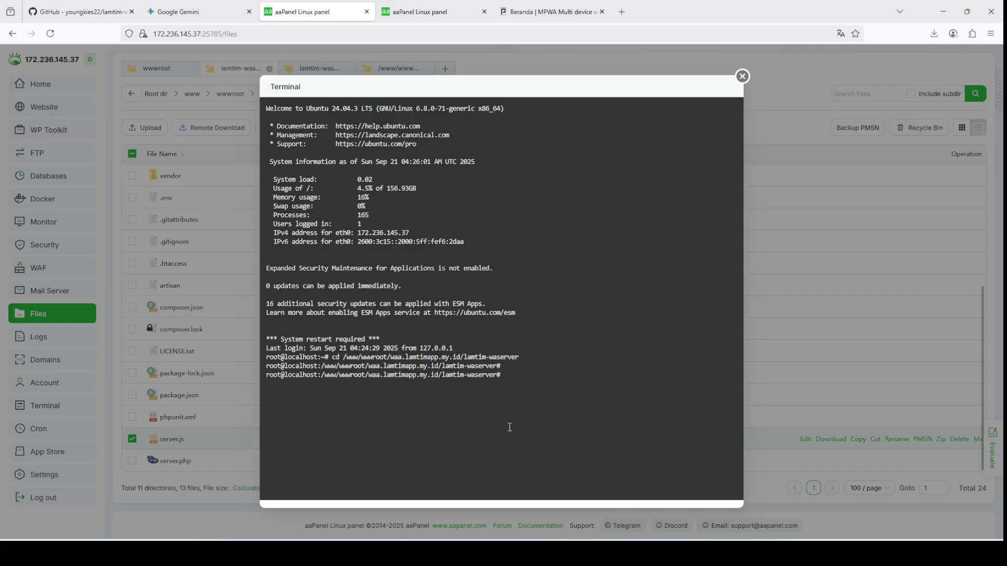
Step: Clear the terminal and run pm2 start server.js
type("clear")
key("Return")
type("p")
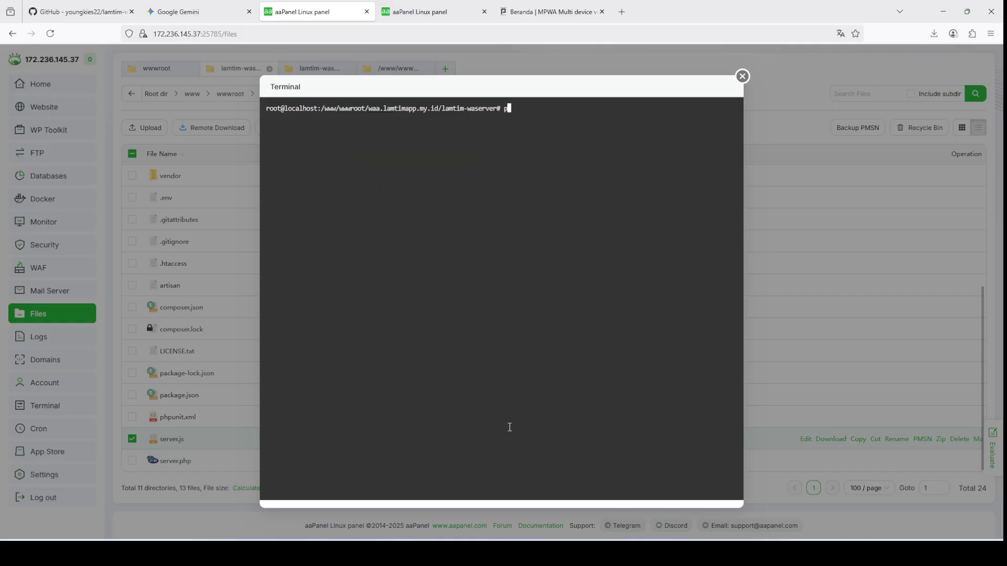
type("m2 start server.js")
key("Return")
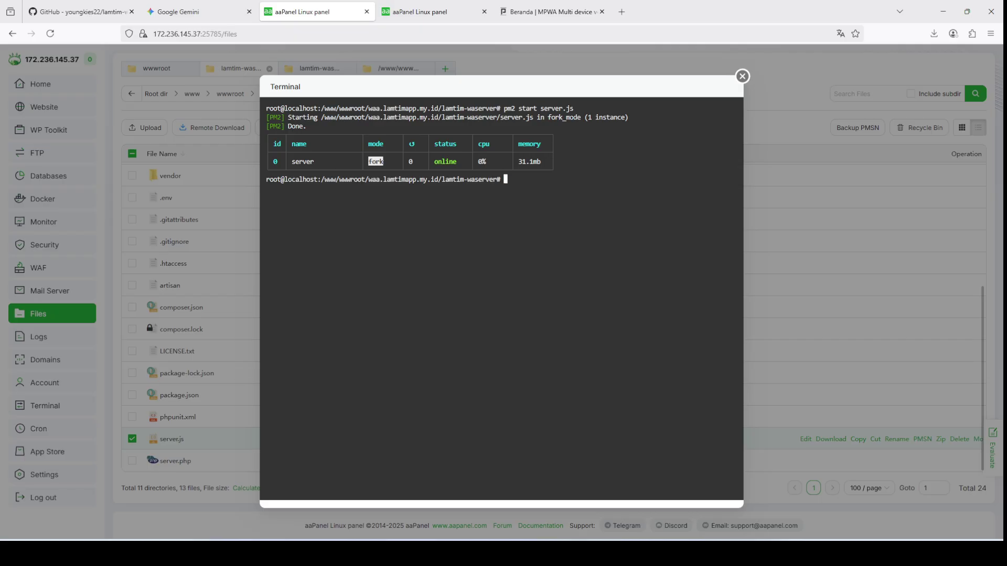
Step: Run pm2 list, showing server.js errored after 15 restarts, then go to Gemini
key("Up")
key("BackSpace")
key("BackSpace")
key("BackSpace")
key("BackSpace")
key("BackSpace")
key("BackSpace")
key("BackSpace")
key("BackSpace")
key("BackSpace")
key("BackSpace")
key("BackSpace")
key("BackSpace")
key("BackSpace")
key("BackSpace")
key("BackSpace")
type("lsit")
key("Return")
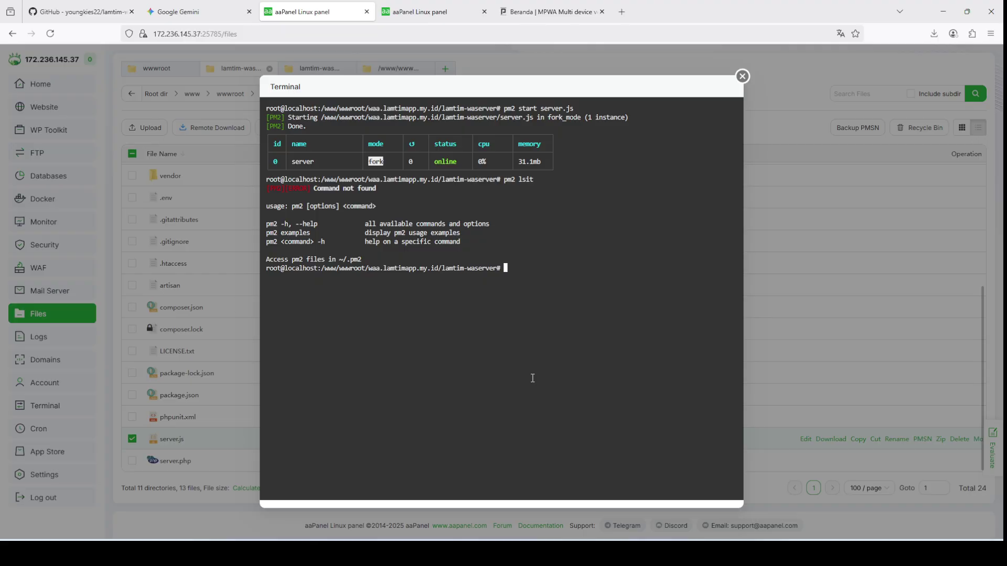
key("Up")
key("BackSpace")
key("BackSpace")
key("BackSpace")
type("ist")
key("Return")
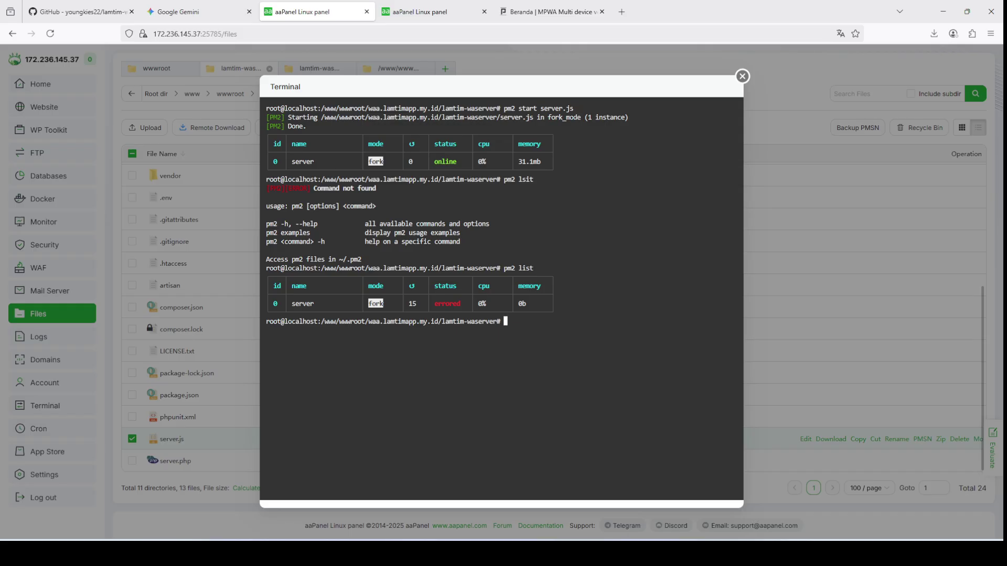
key("ctrl+shift+Tab")
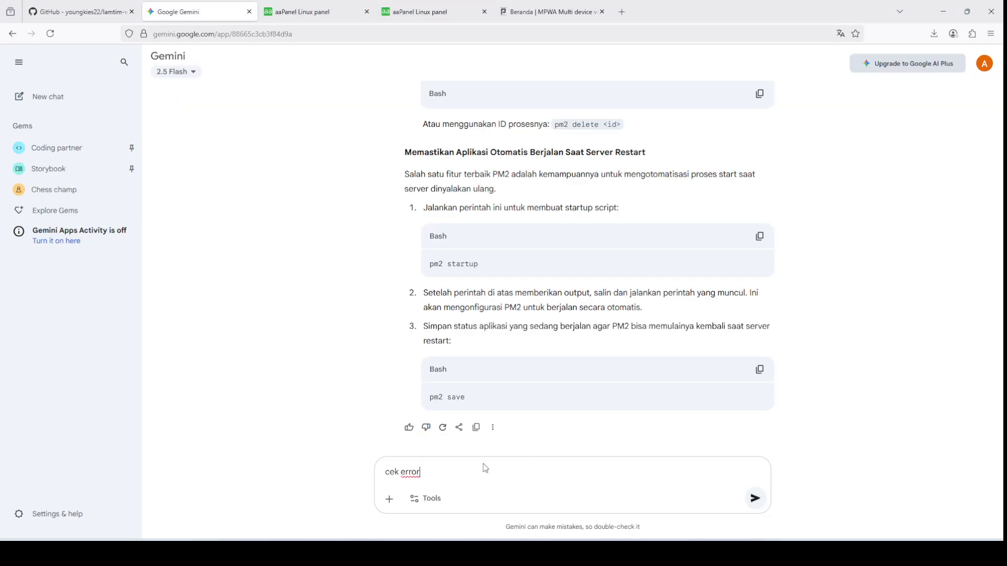
Step: Ask Gemini "cek error pada pm2"
key("Return")
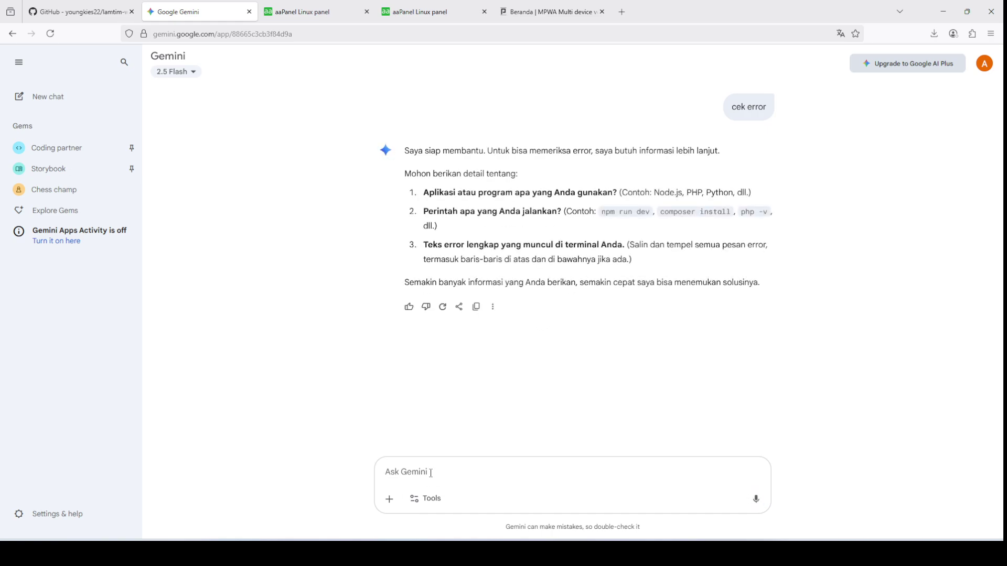
type("celk")
key("BackSpace")
key("BackSpace")
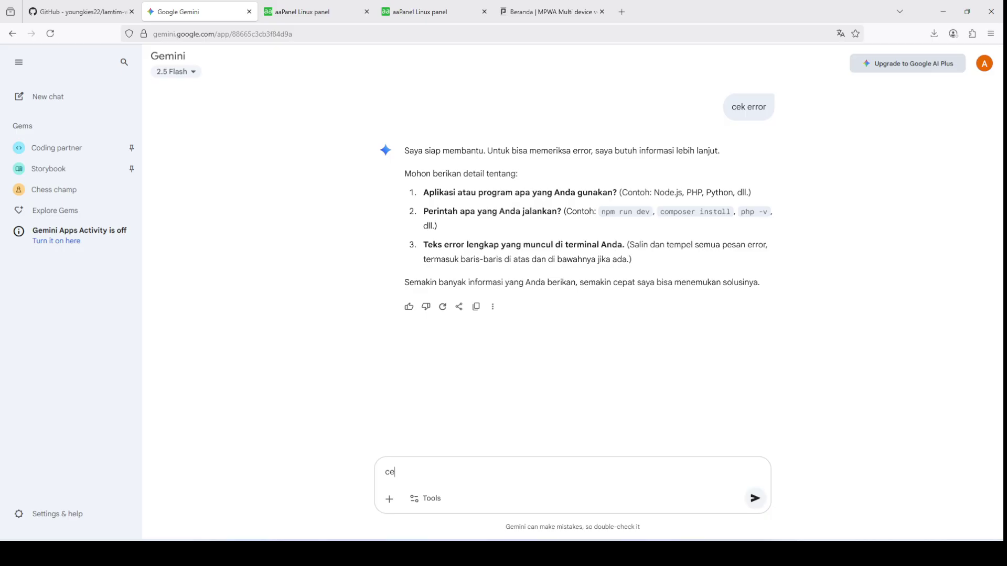
type("k error pada pm2")
key("Return")
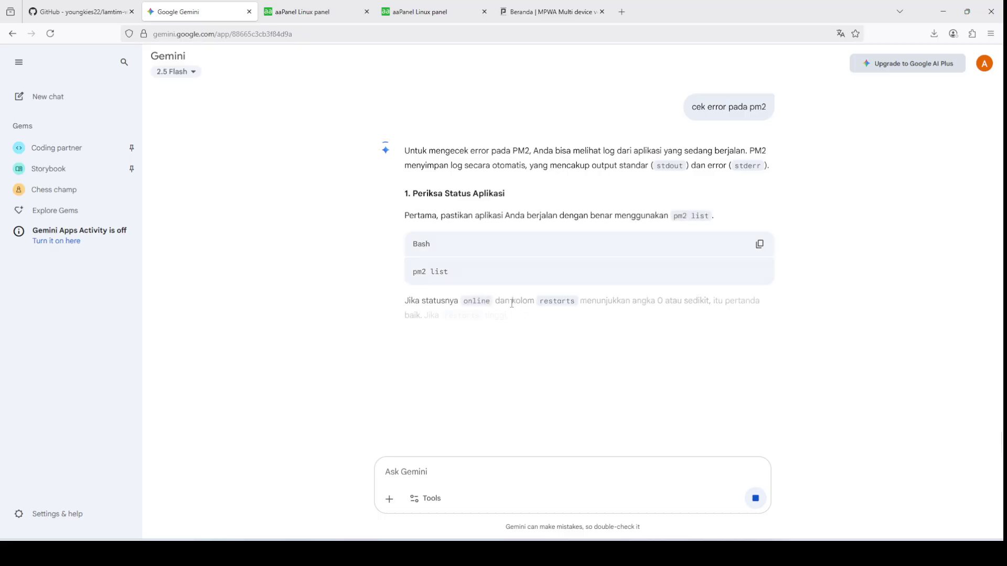
Step: Select the pm2 logs command in Gemini's answer and return to the aaPanel terminal
left_click_drag(412, 339, 501, 341)
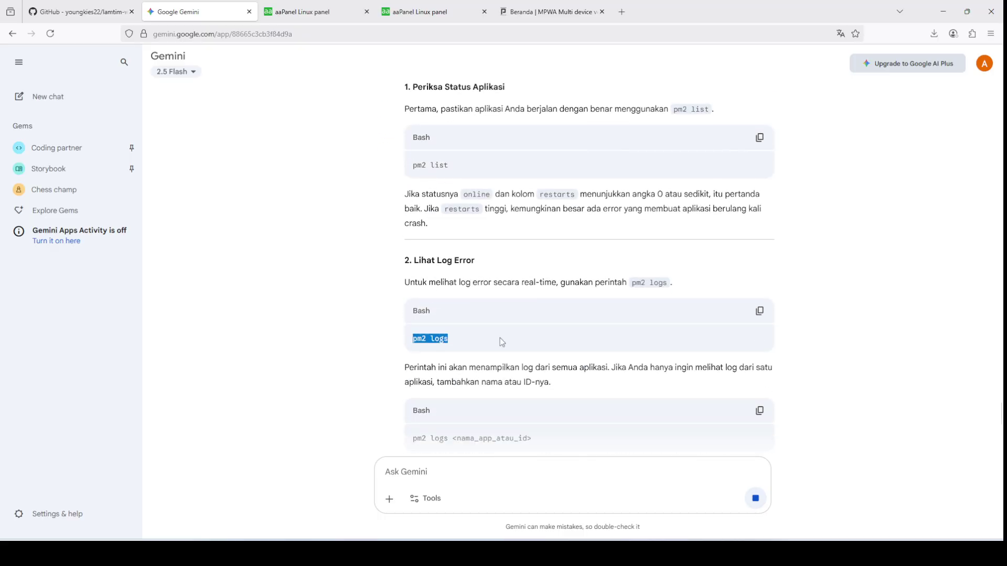
left_click(550, 12)
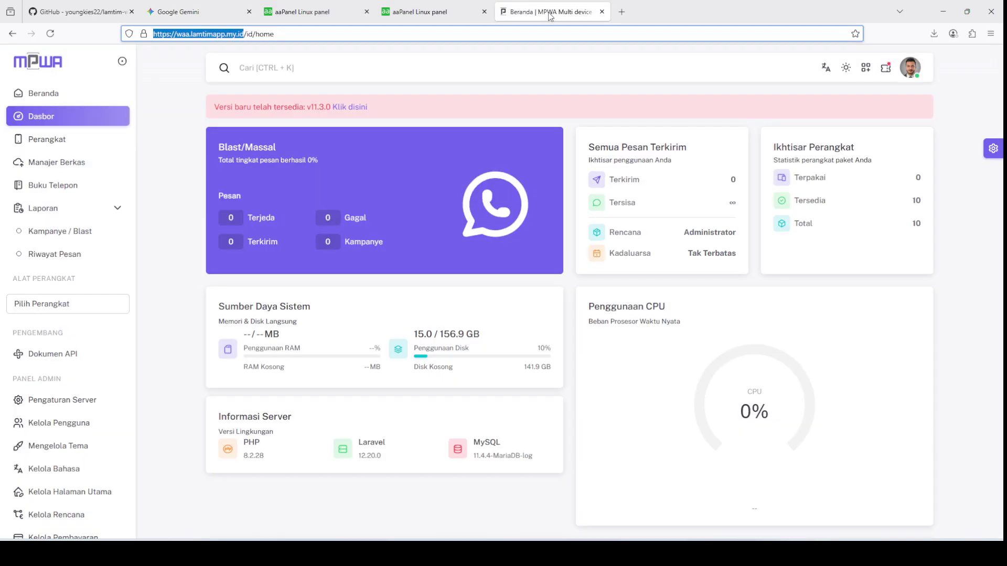
left_click(443, 9)
left_click(315, 11)
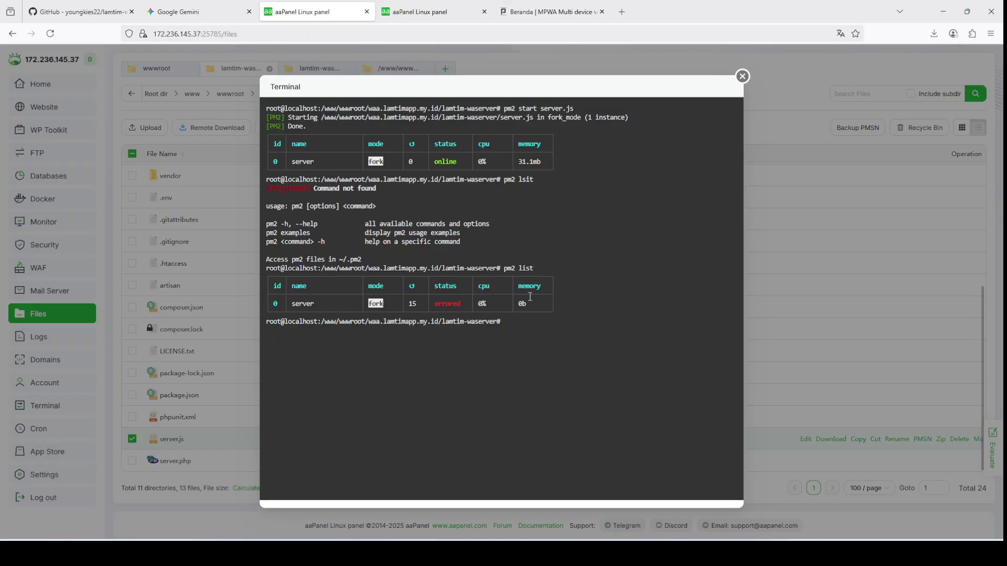
Step: Run pm2 log in the terminal to show the server.js errors
left_click(488, 395)
type("pm2 log")
key("Return")
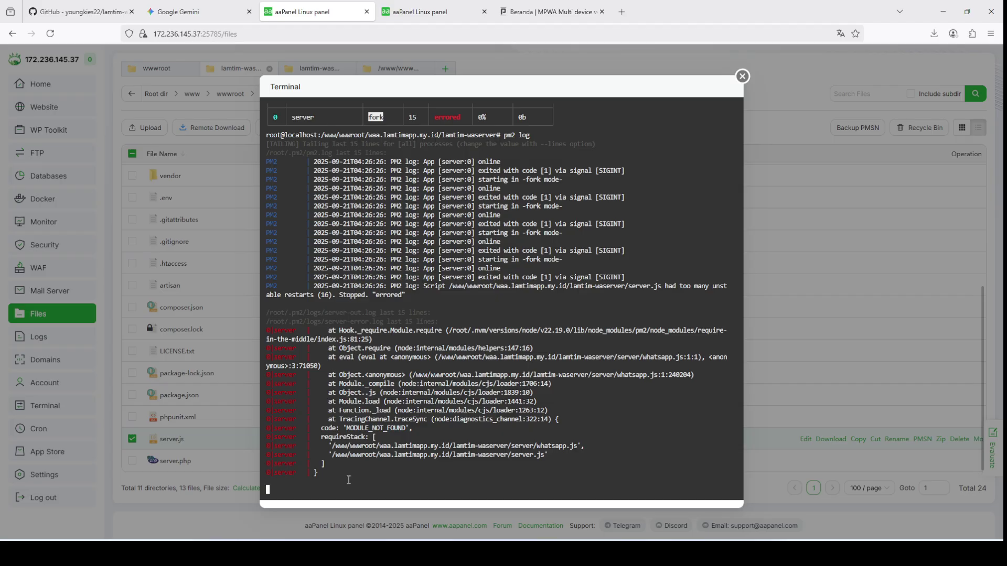
Step: Copy the pm2 log output showing MODULE_NOT_FOUND with Salin and go to Gemini
scroll(348, 480, "up", 4)
left_click_drag(349, 493, 263, 244)
right_click(335, 240)
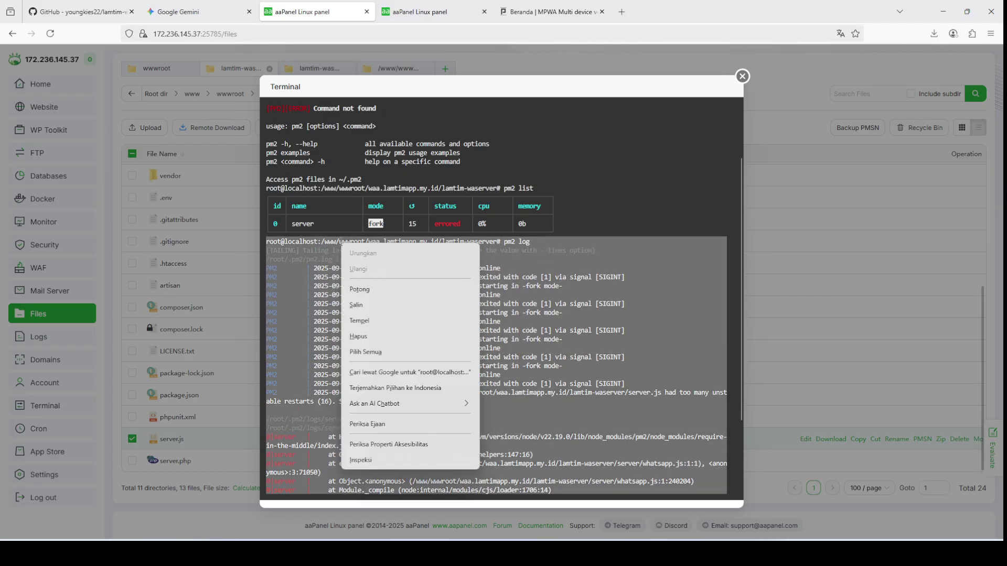
left_click(367, 291)
left_click(234, 7)
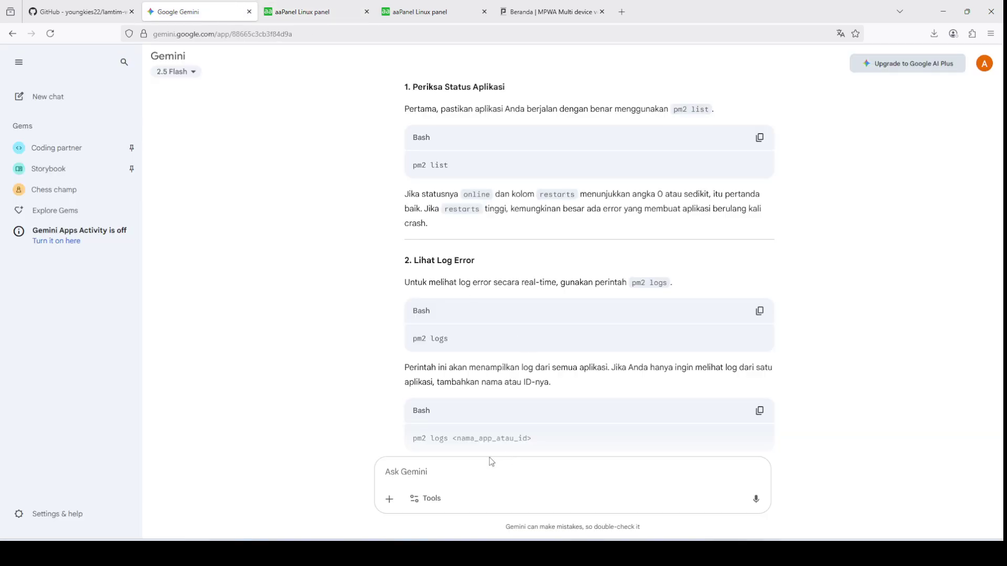
Step: Paste the pm2 log into Gemini and send it for diagnosis
left_click(472, 470)
right_click(475, 469)
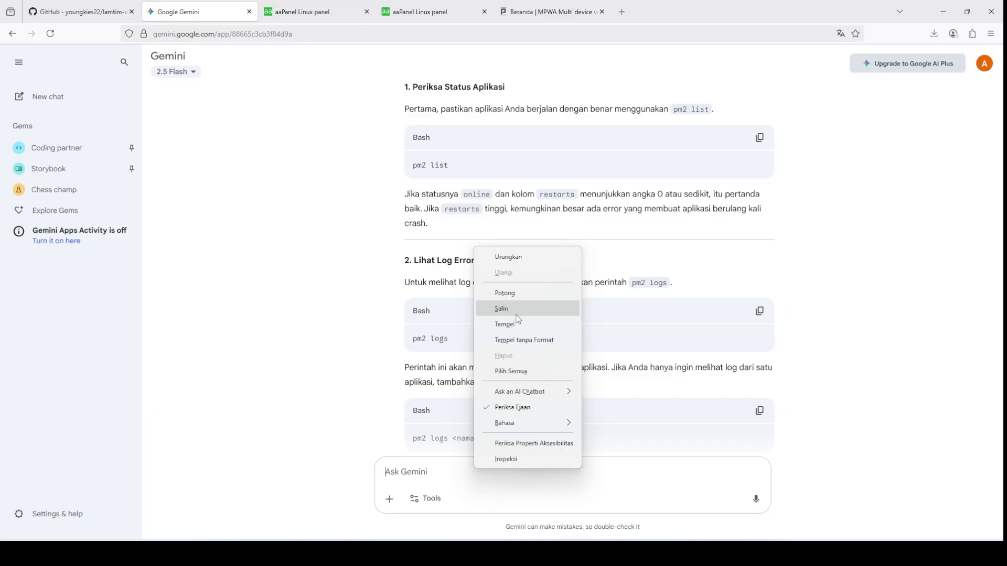
left_click(519, 324)
key("Return")
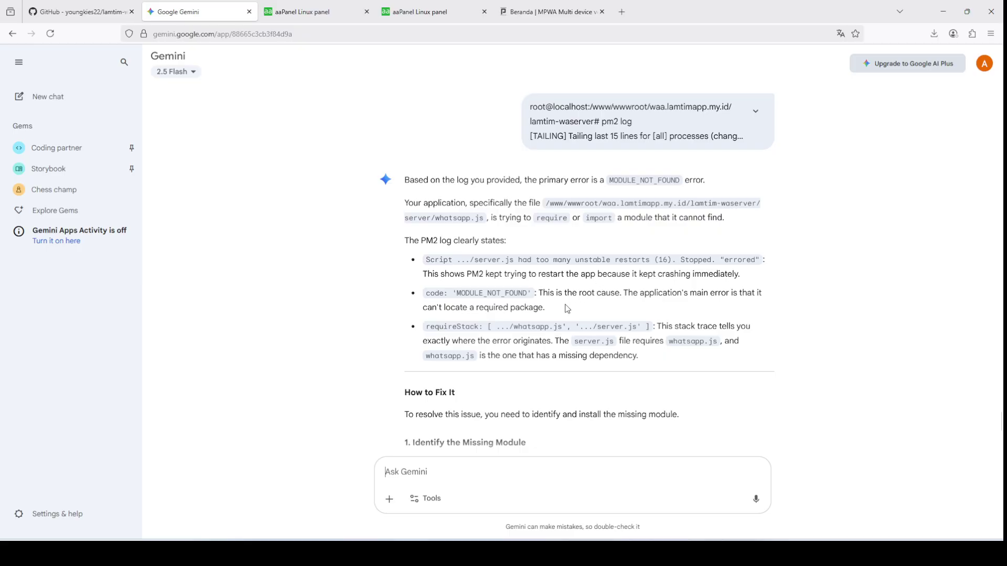
Step: Select Gemini's suggested npm install command and return to the aaPanel terminal
scroll(563, 309, "down", 1)
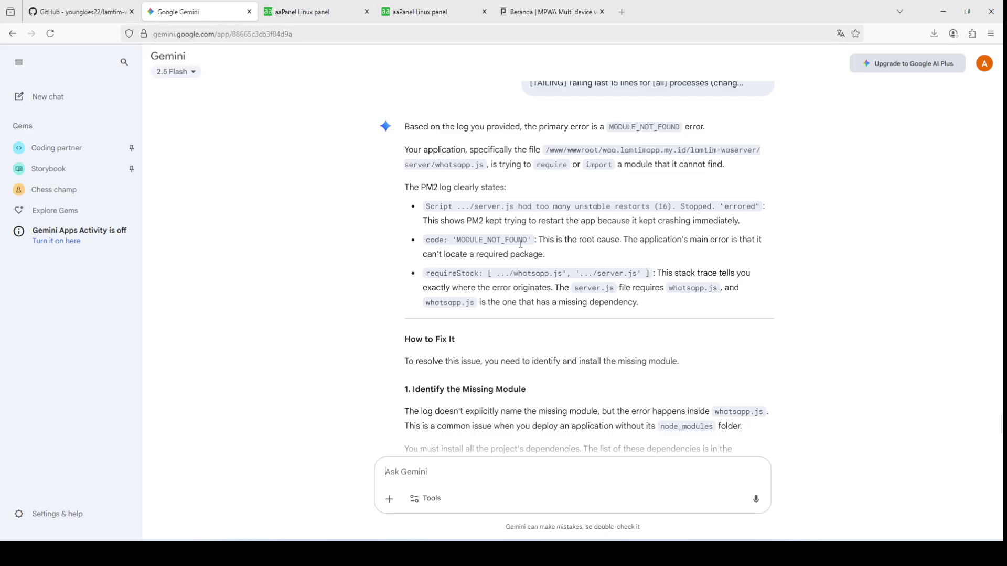
scroll(692, 287, "down", 5)
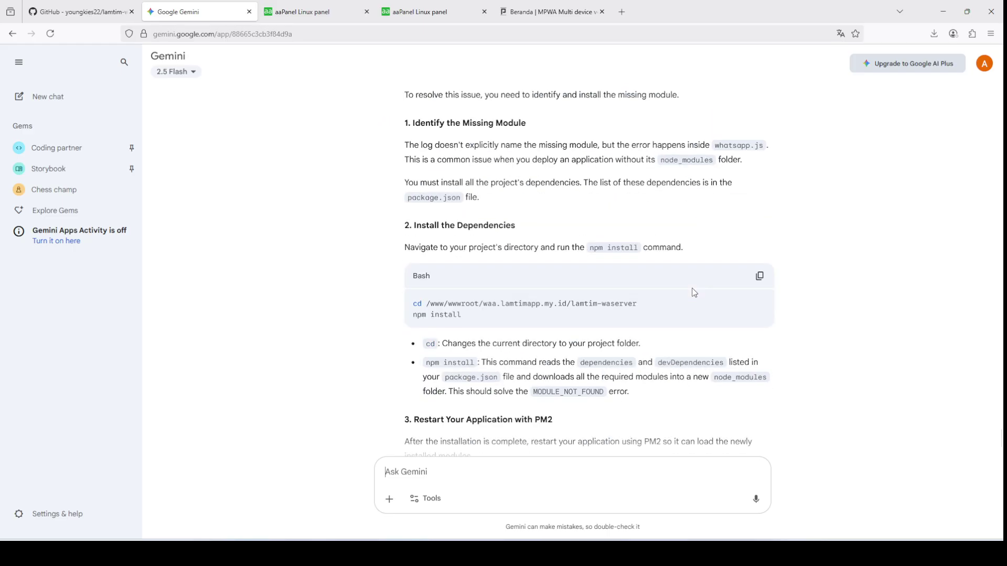
left_click_drag(413, 314, 496, 318)
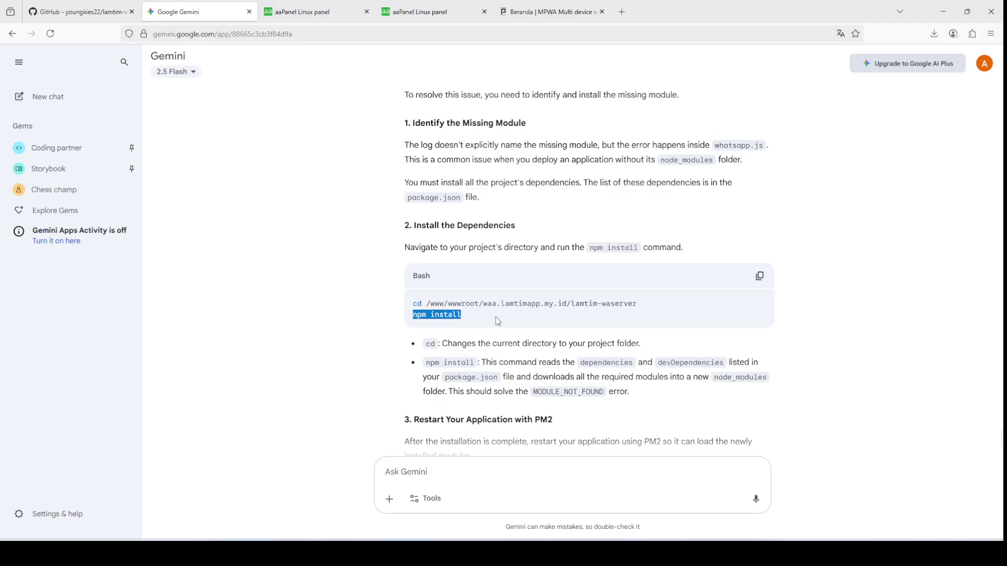
left_click(438, 8)
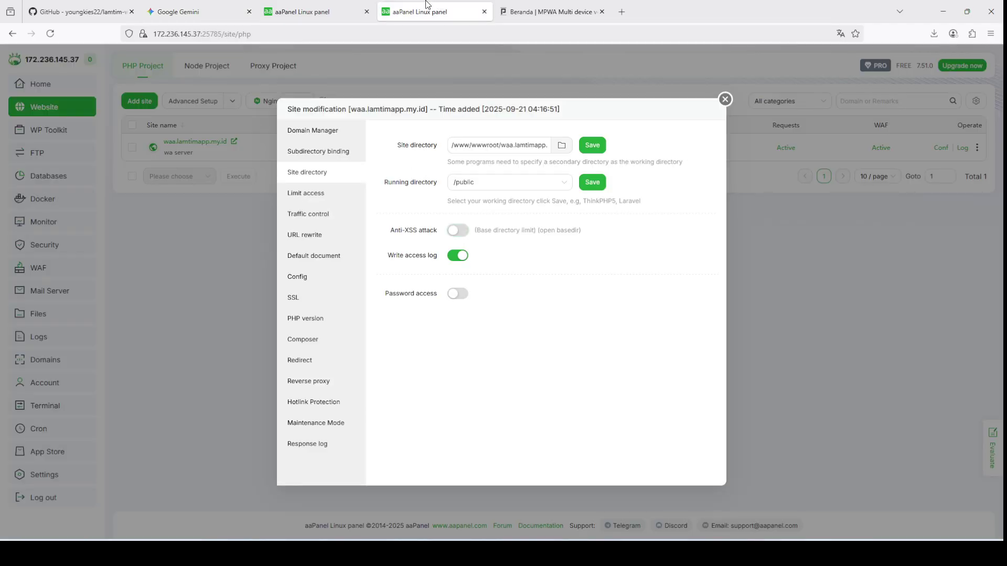
left_click(369, 4)
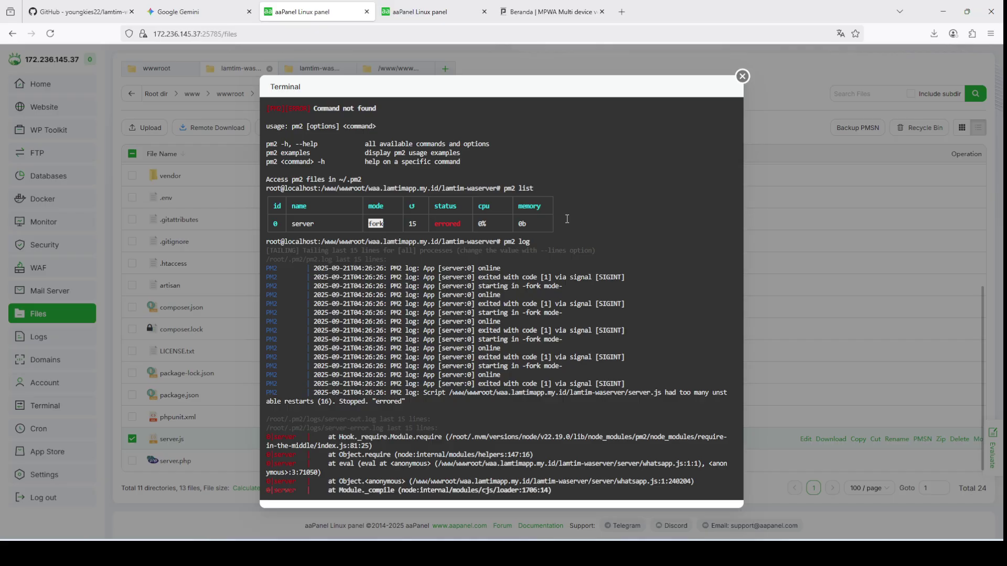
Step: Stop the pm2 log, clear the terminal, and run npm install to add 700 packages
type("clear")
key("Return")
key("ctrl+c")
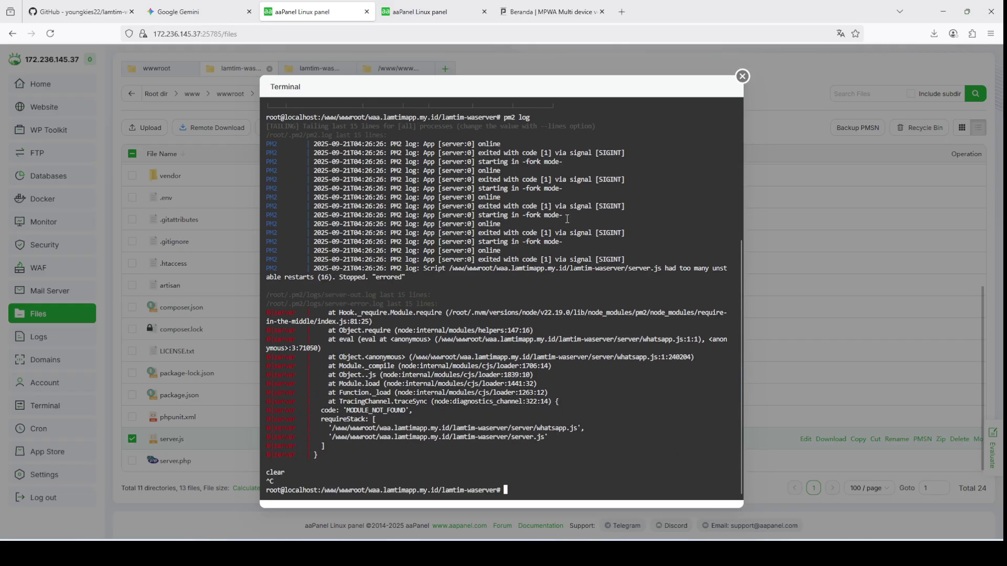
type("clear")
key("Return")
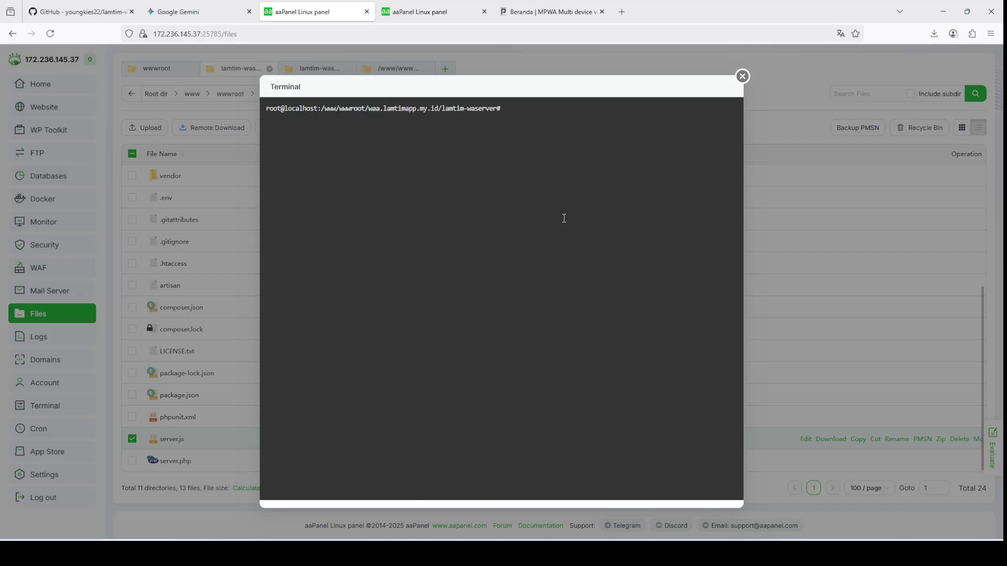
right_click(563, 218)
left_click(563, 240)
key("Return")
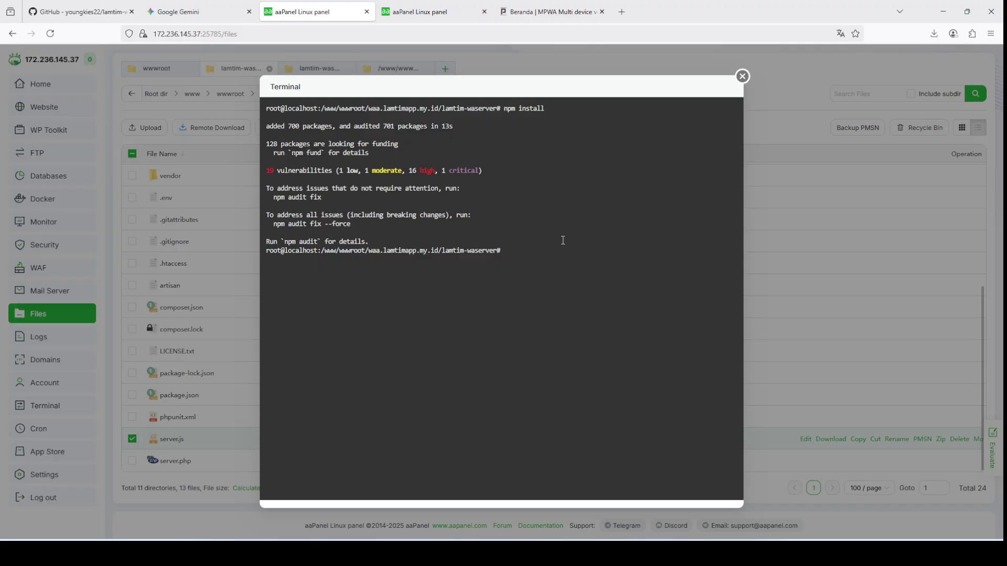
key("Up")
Step: Restart the server with 'pm2 start server.js' and check pm2 list shows it online
key("Down")
type("pm2 list")
key("Up")
key("Up")
key("Return")
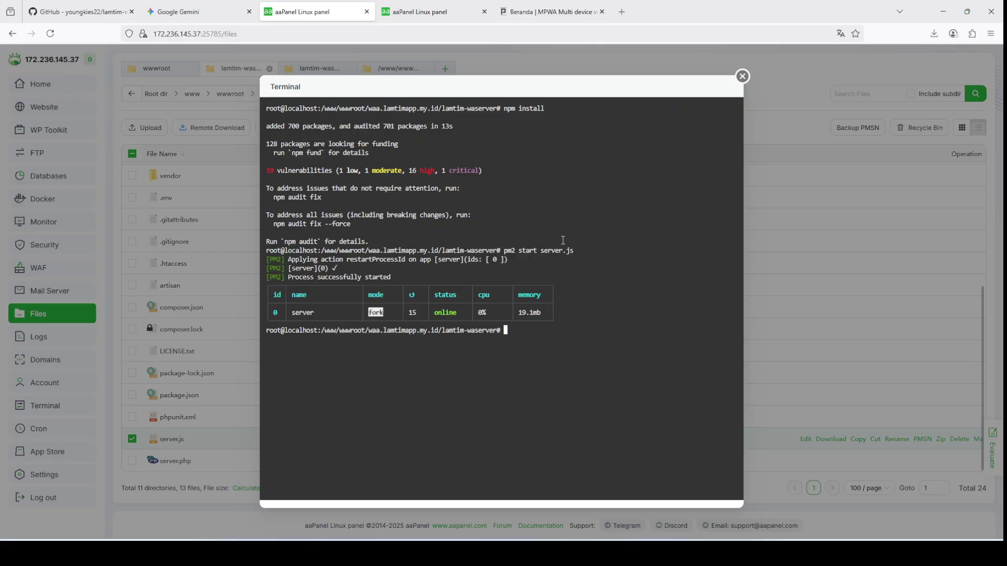
key("Up")
key("Up")
key("Up")
key("Up")
key("BackSpace")
key("BackSpace")
key("BackSpace")
key("BackSpace")
key("BackSpace")
type("pm2 list")
key("Return")
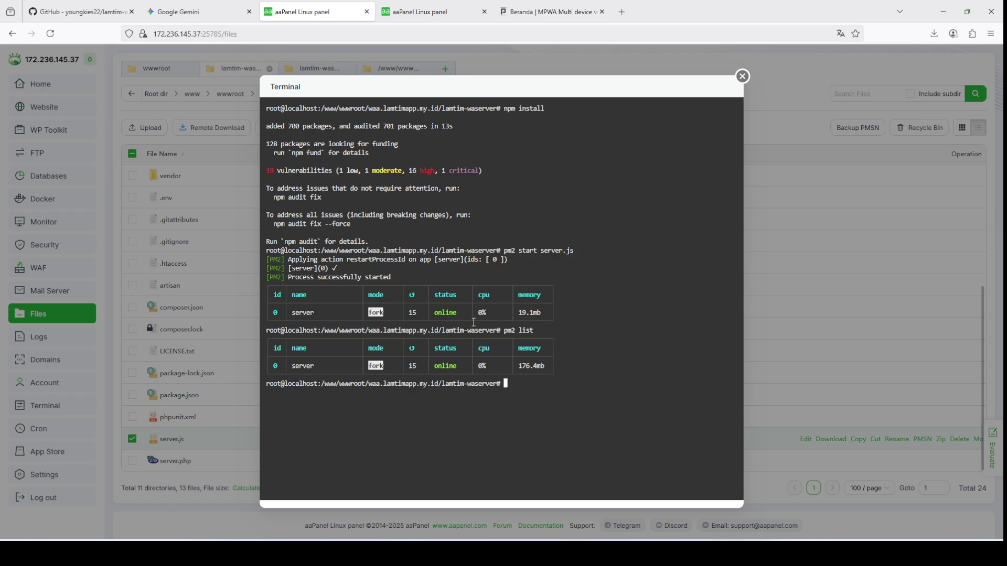
key("Up")
key("Return")
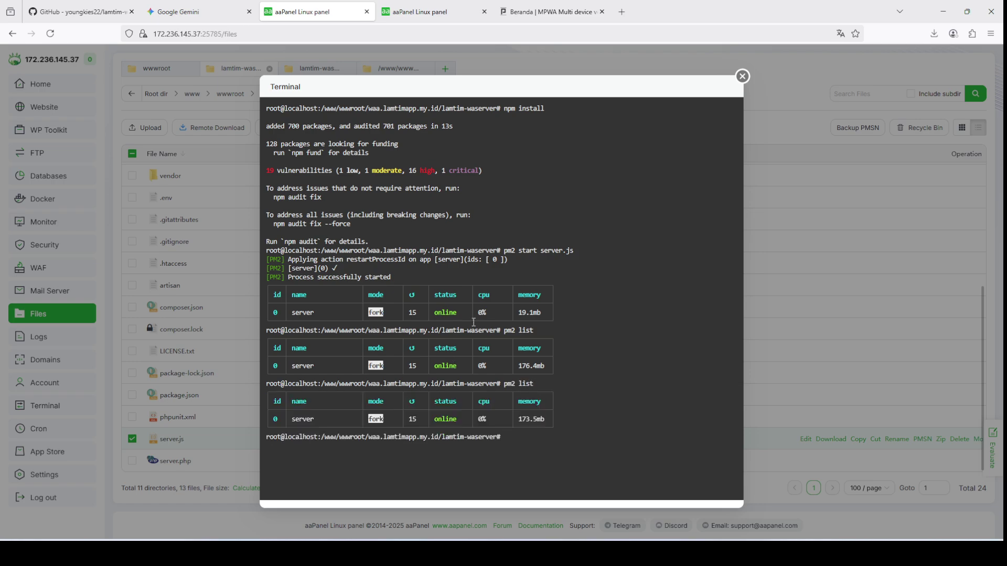
type("pm2 log")
key("Return")
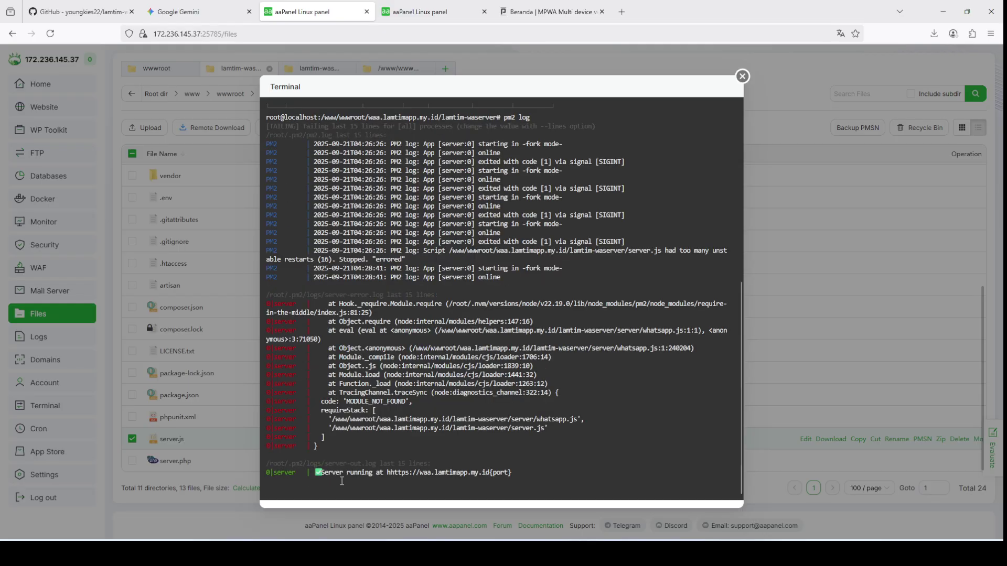
left_click_drag(316, 473, 530, 473)
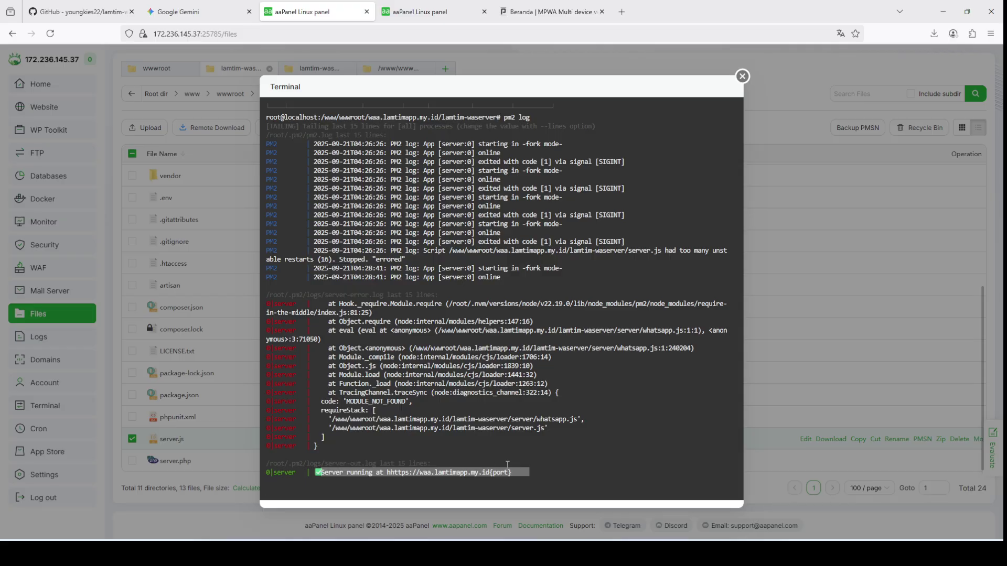
left_click(522, 446)
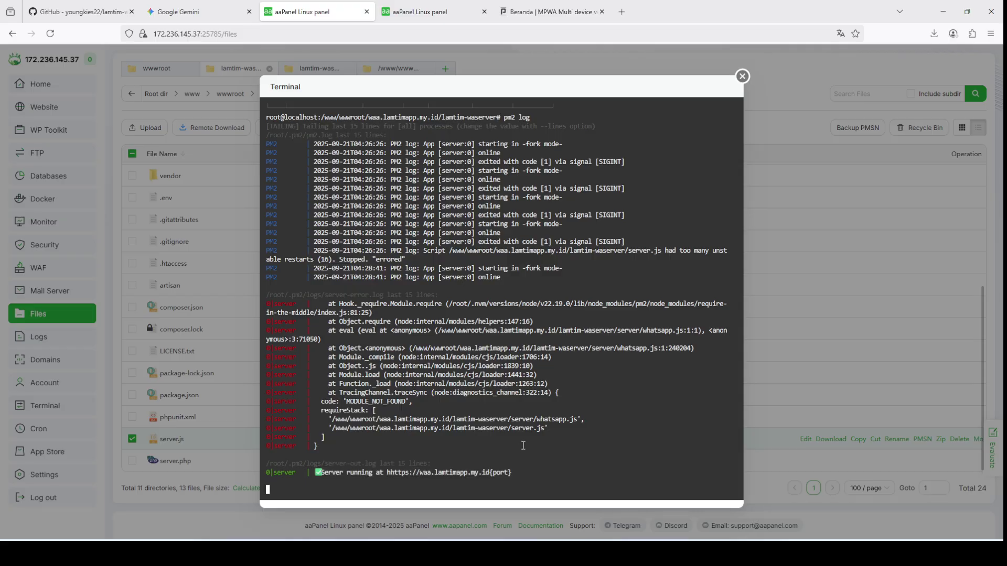
key("ctrl+c")
type("clear")
key("Return")
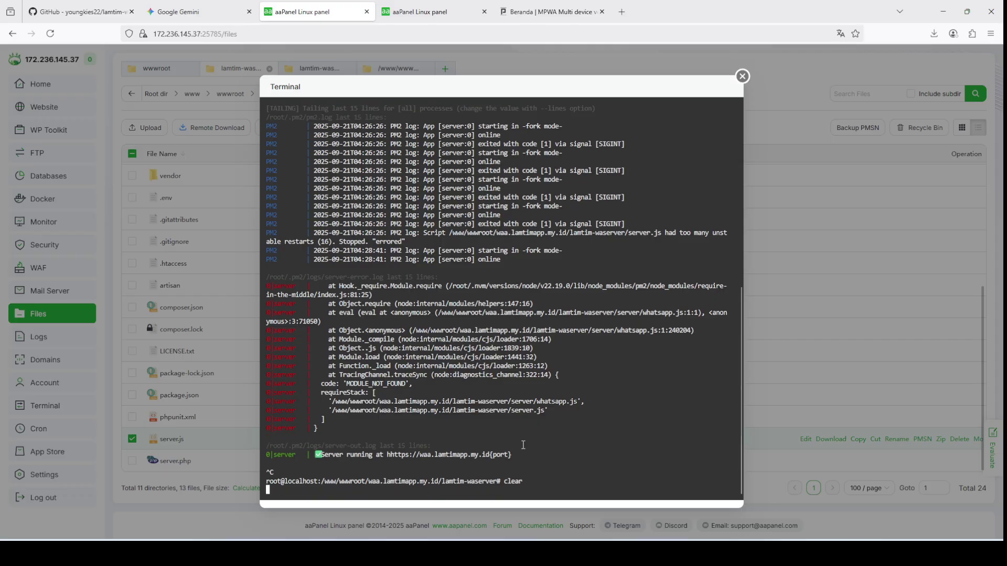
type("pm2 list")
key("Return")
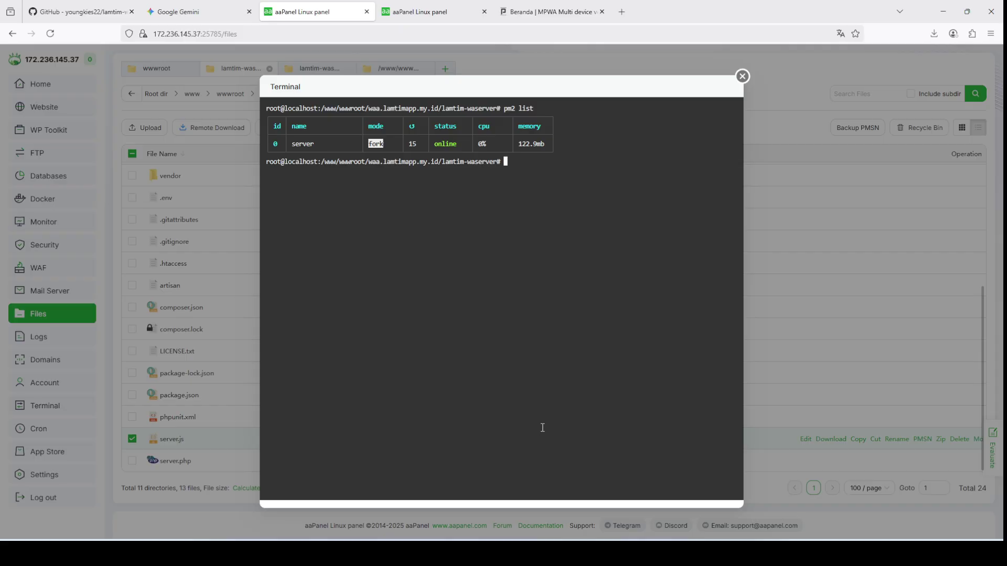
Step: Open MPWA's server settings and copy the Node URL with port 3100
left_click(532, 4)
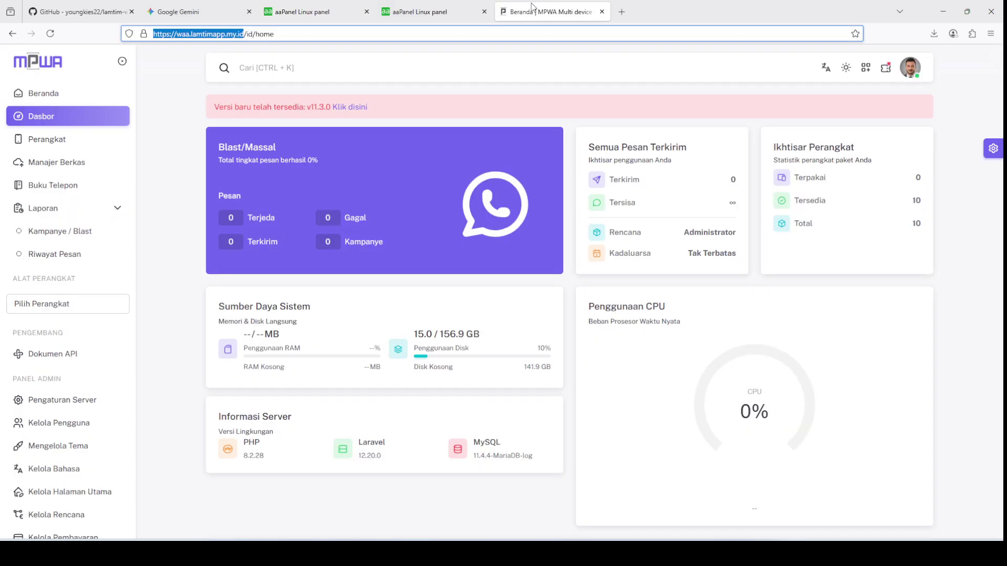
left_click(69, 401)
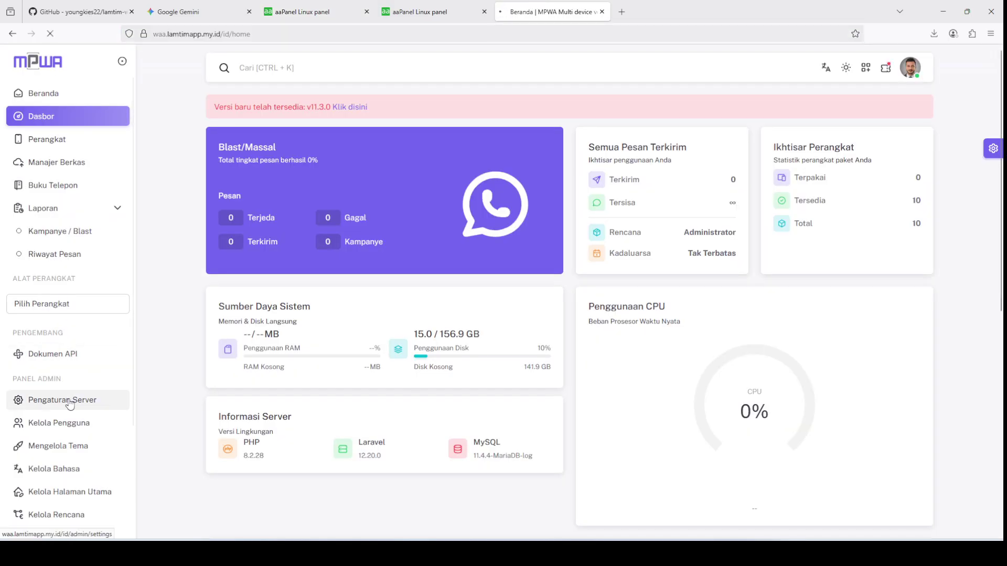
left_click(612, 169)
left_click_drag(612, 169, 584, 167)
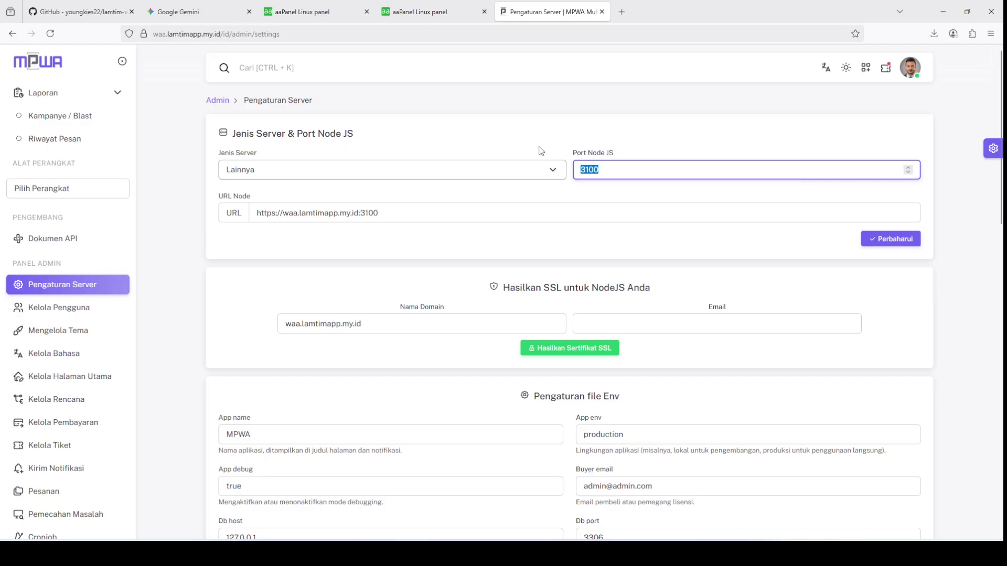
left_click_drag(378, 213, 246, 213)
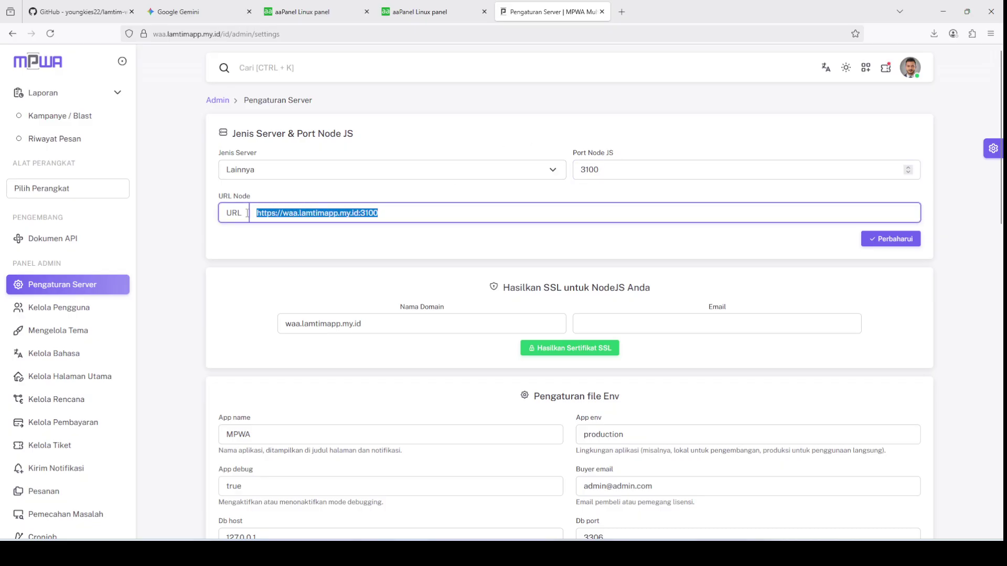
Step: Load the Node URL in a new tab, then go back to aaPanel's site settings
left_click(621, 20)
key("ctrl+v")
key("Return")
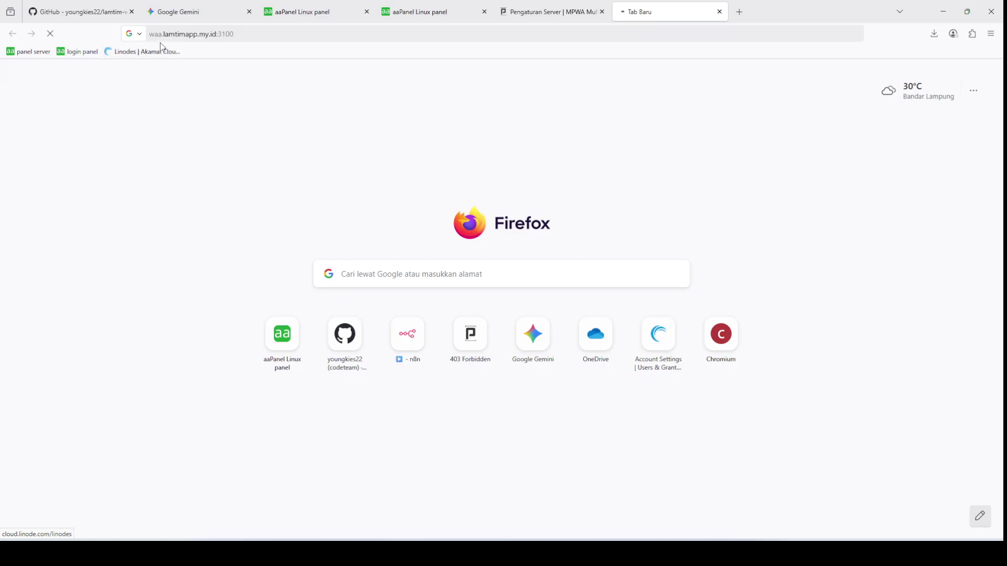
left_click(513, 17)
left_click_drag(603, 168, 580, 167)
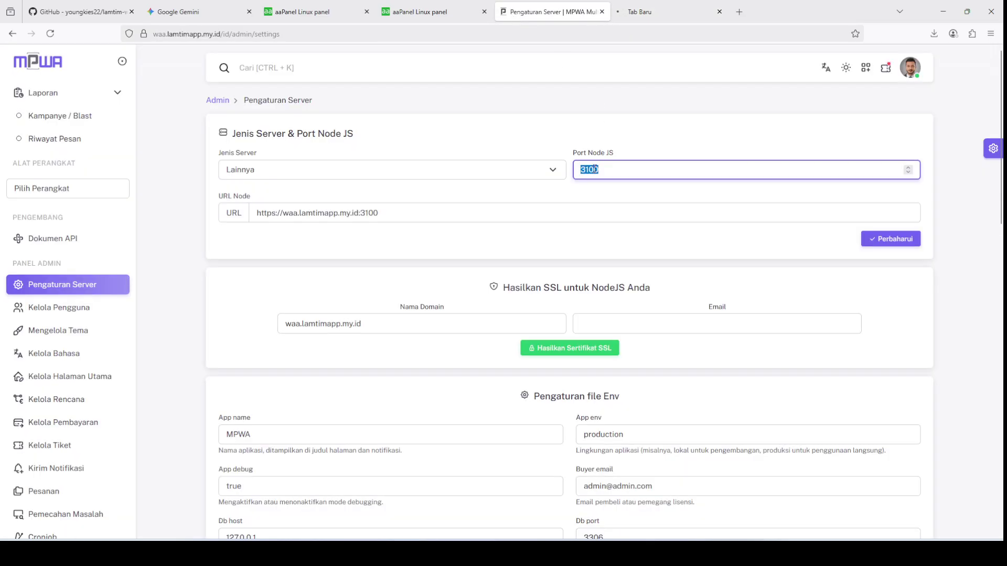
left_click(429, 12)
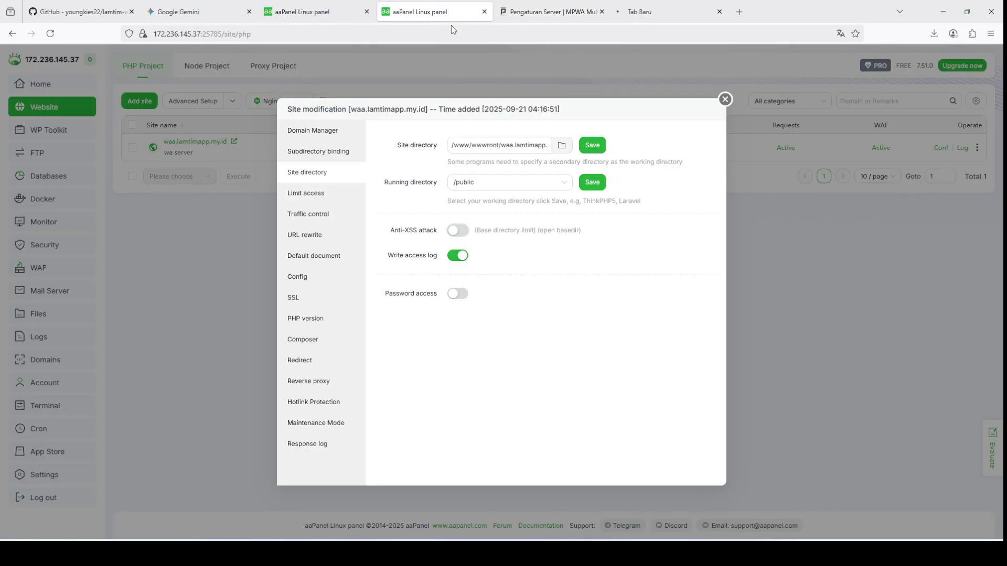
Step: Start a new firewall port rule for port 3100 using the TCP/UDP protocol
left_click(725, 99)
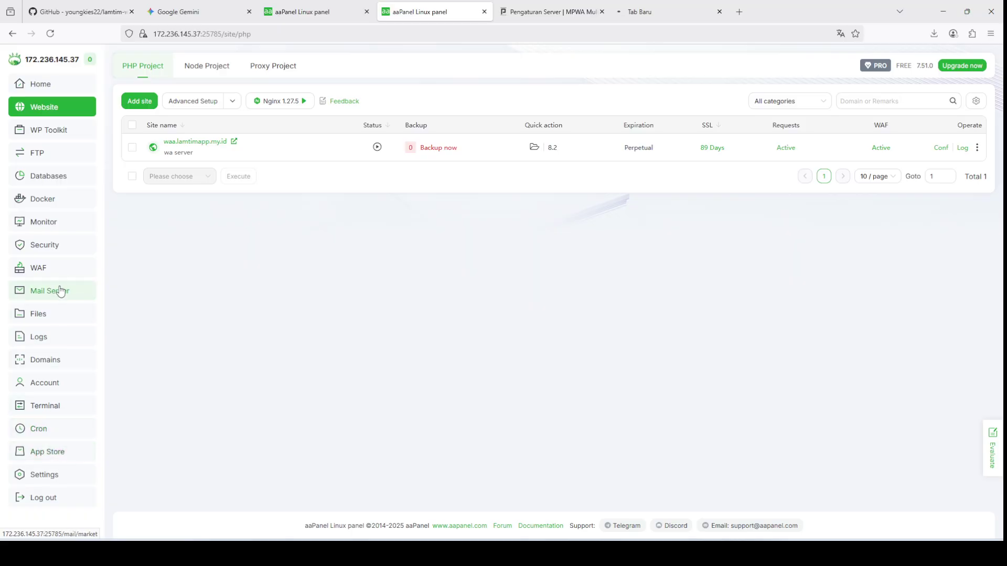
left_click(61, 248)
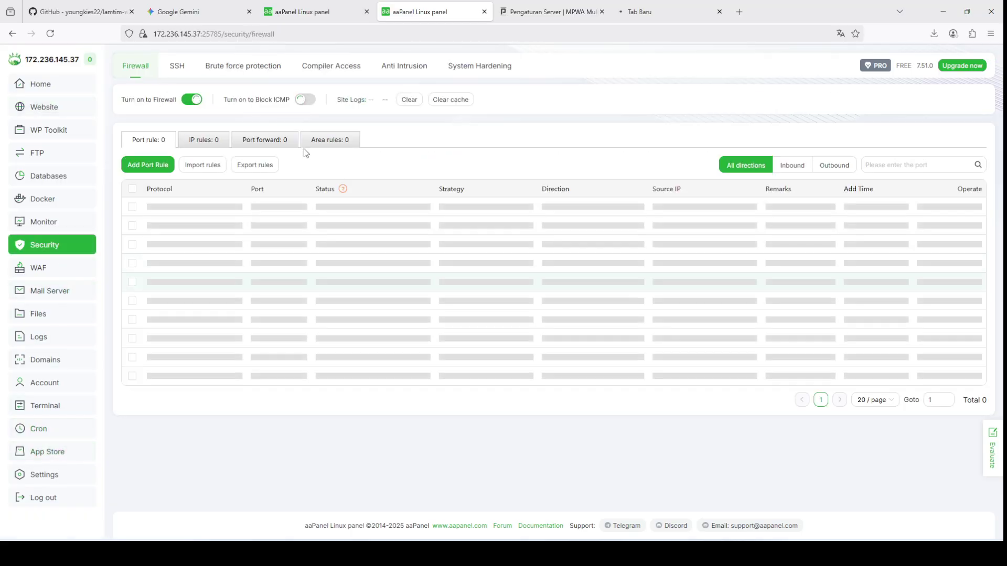
left_click(164, 167)
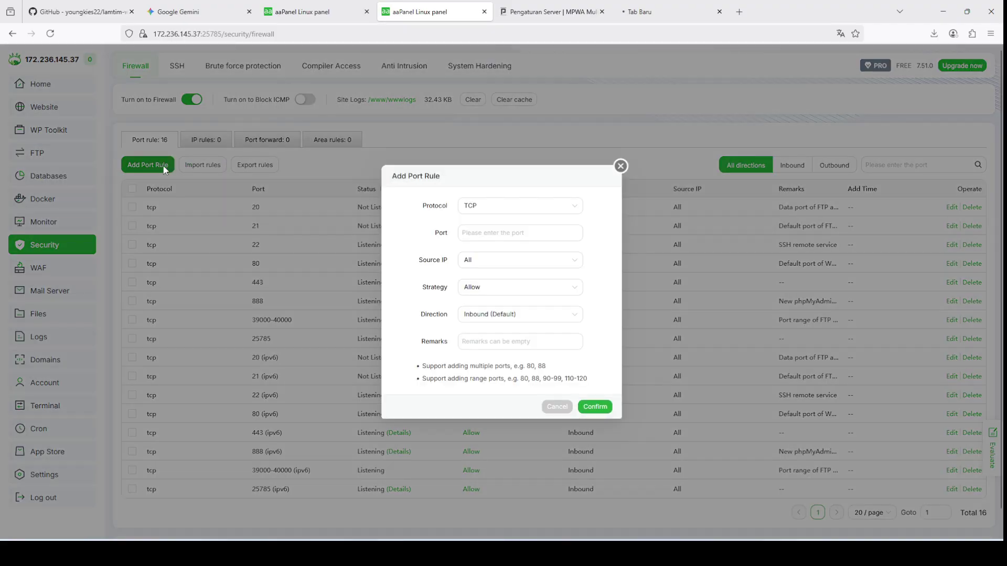
left_click(620, 166)
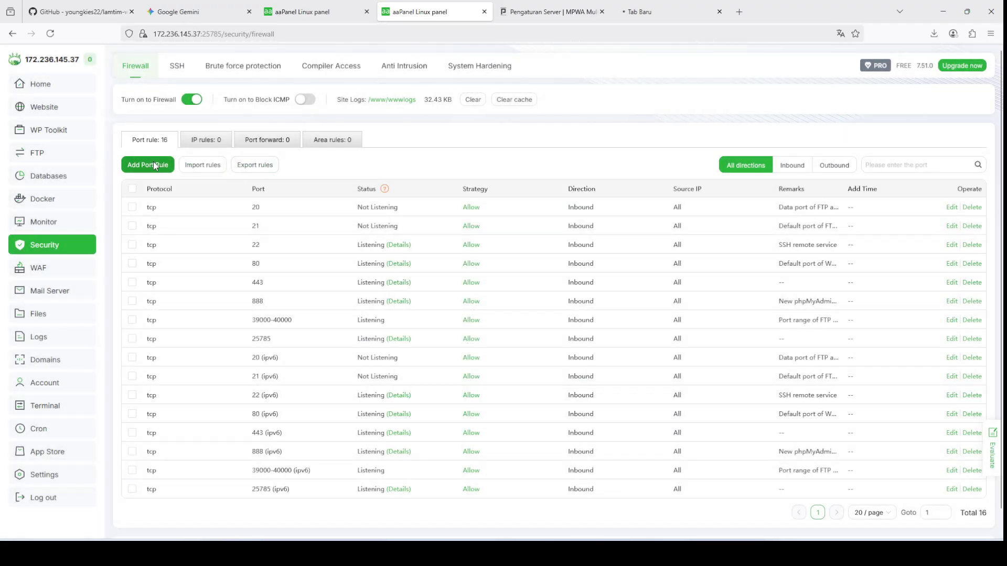
left_click(154, 167)
left_click(497, 210)
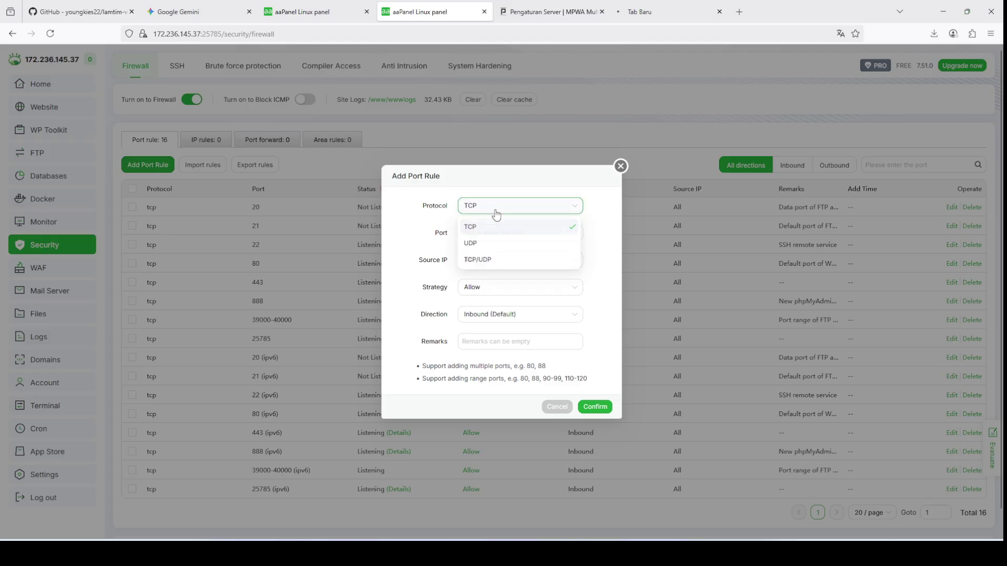
left_click(499, 260)
left_click(500, 233)
type("3100")
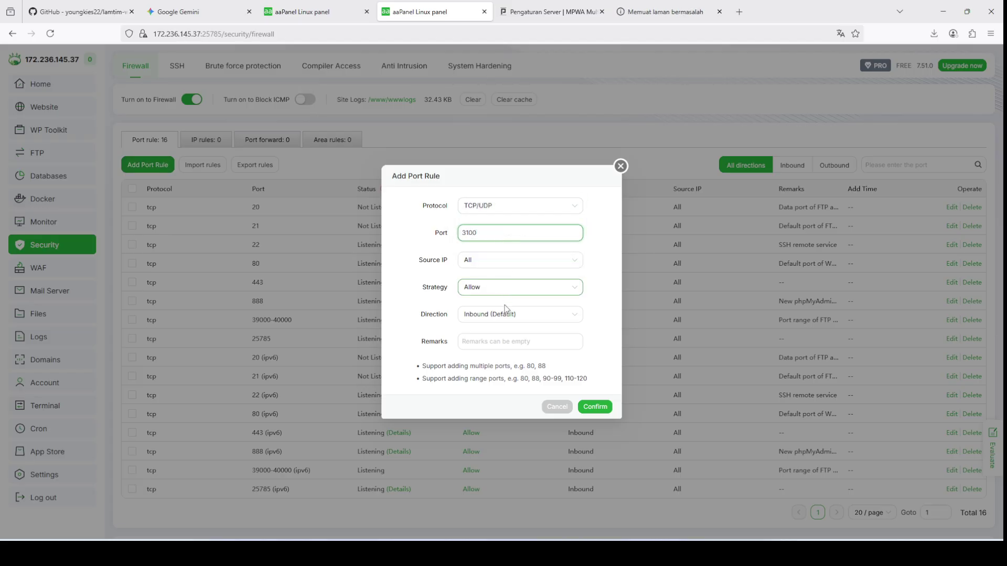
Step: Give the rule remark nodejs, keep inbound Allow, and confirm the port 3100 rule
left_click(505, 341)
type("nodejs")
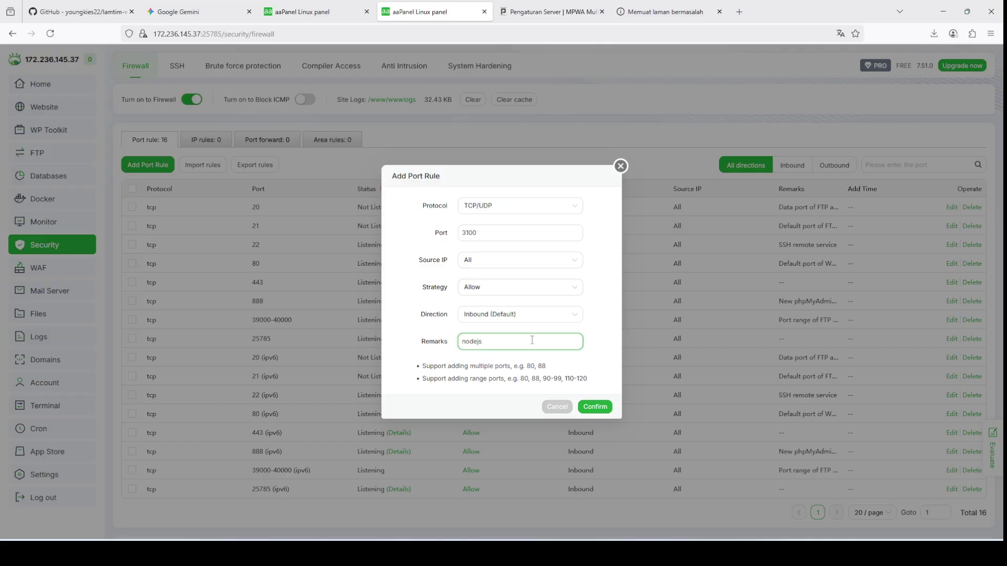
left_click(495, 316)
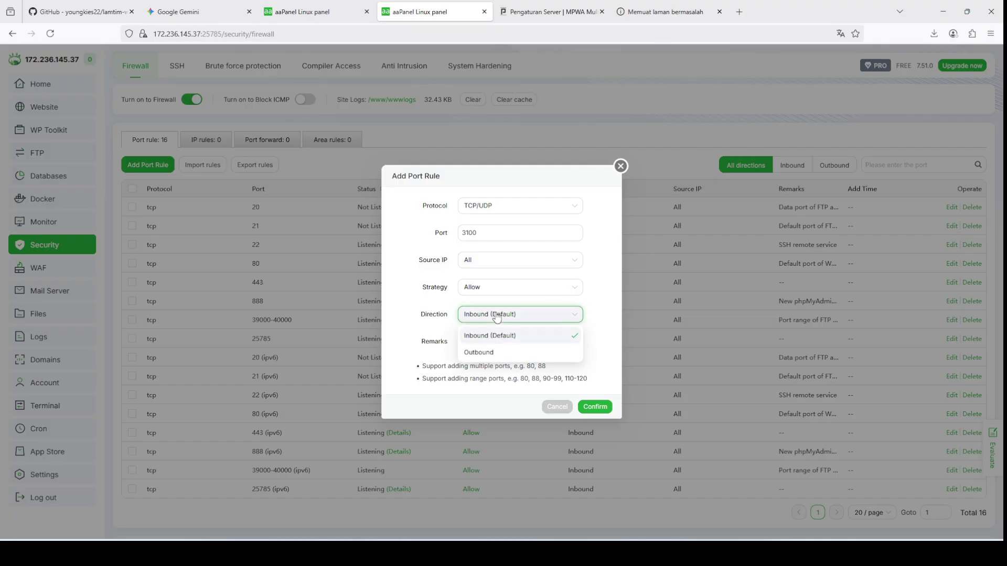
left_click(496, 315)
left_click(495, 294)
left_click(494, 295)
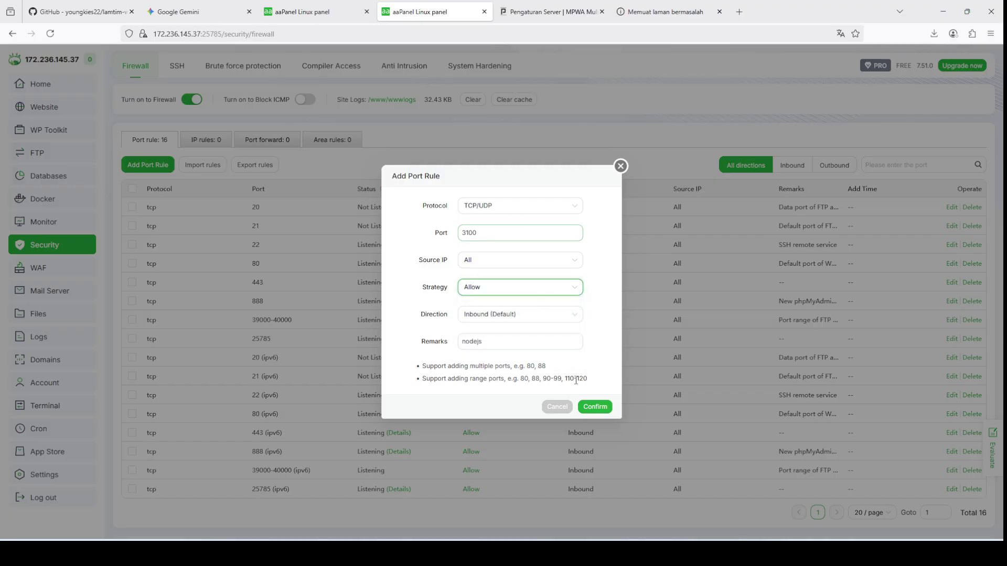
left_click(595, 407)
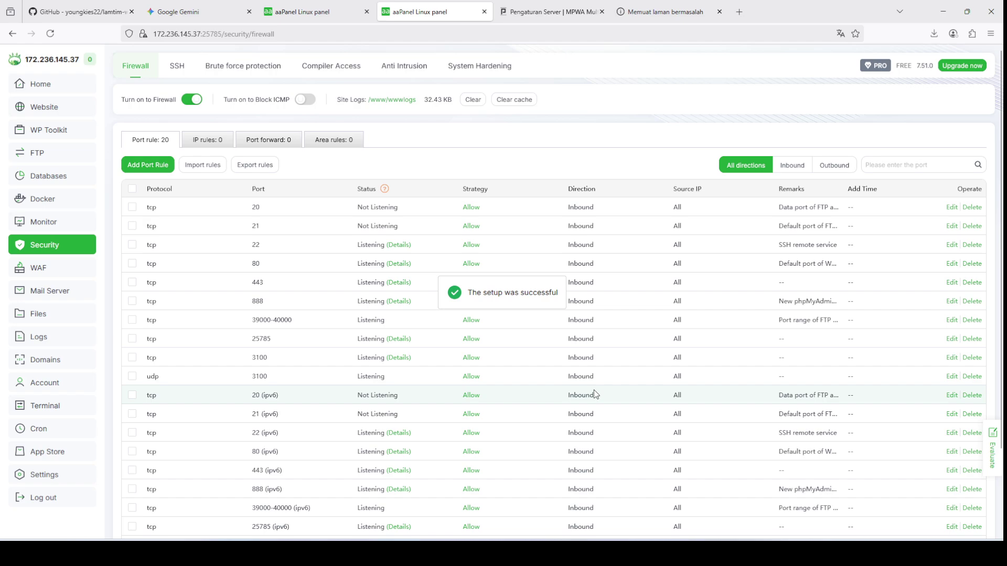
Step: Check that node server.js is the process listening on port 3100
scroll(594, 398, "down", 2)
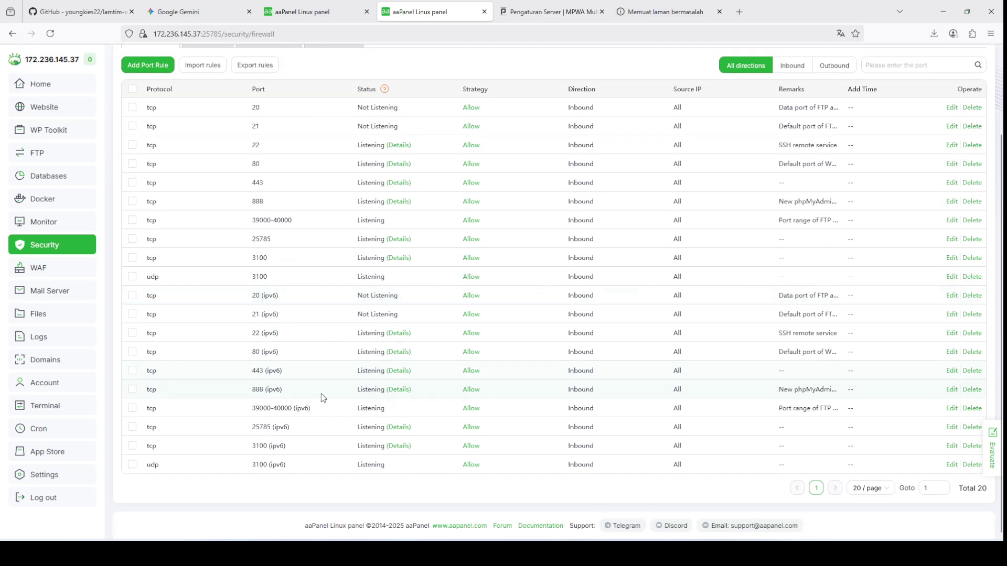
left_click(397, 257)
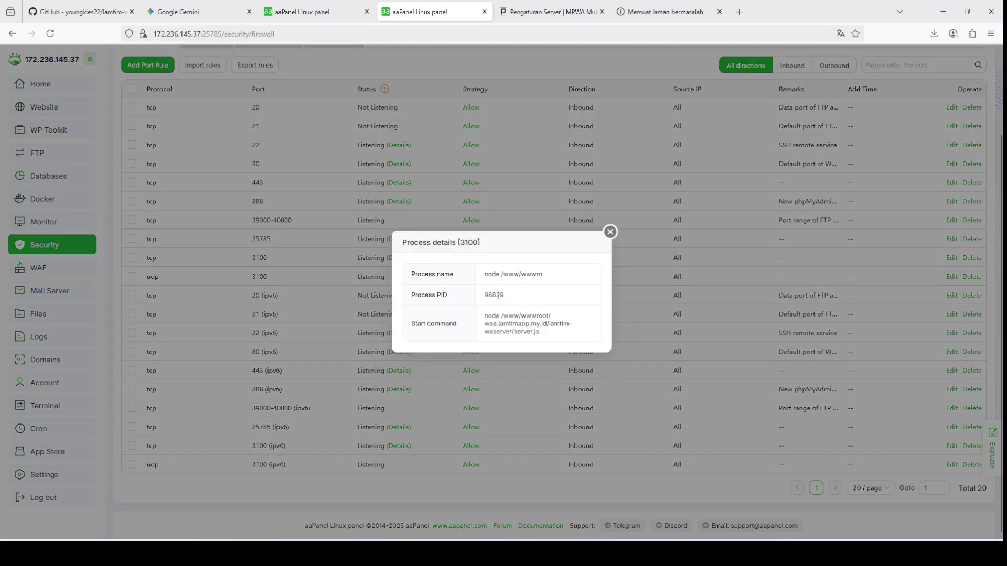
left_click(610, 231)
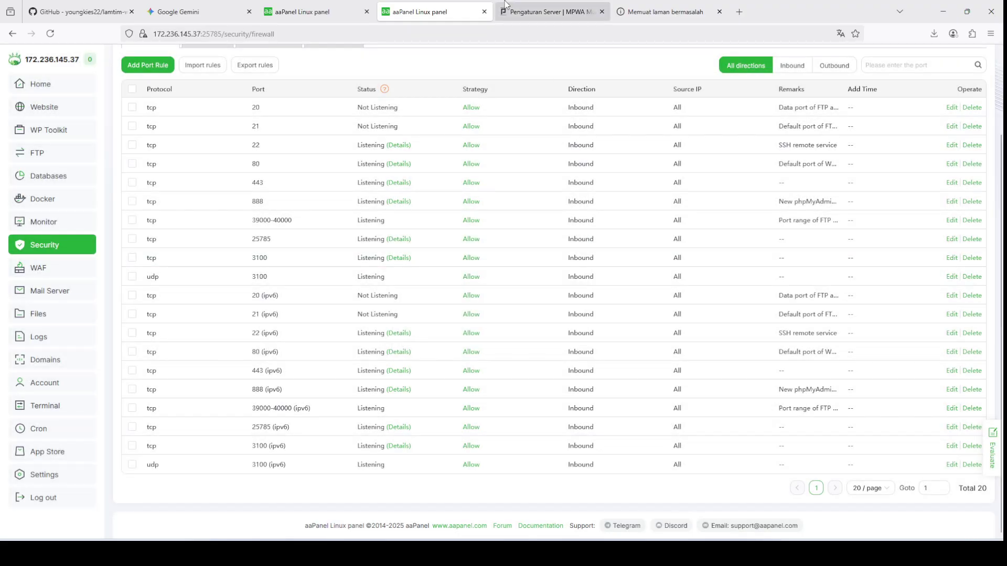
left_click(506, 7)
Step: Make the Node URL end in :3100 and save the server settings
triple_click(362, 215)
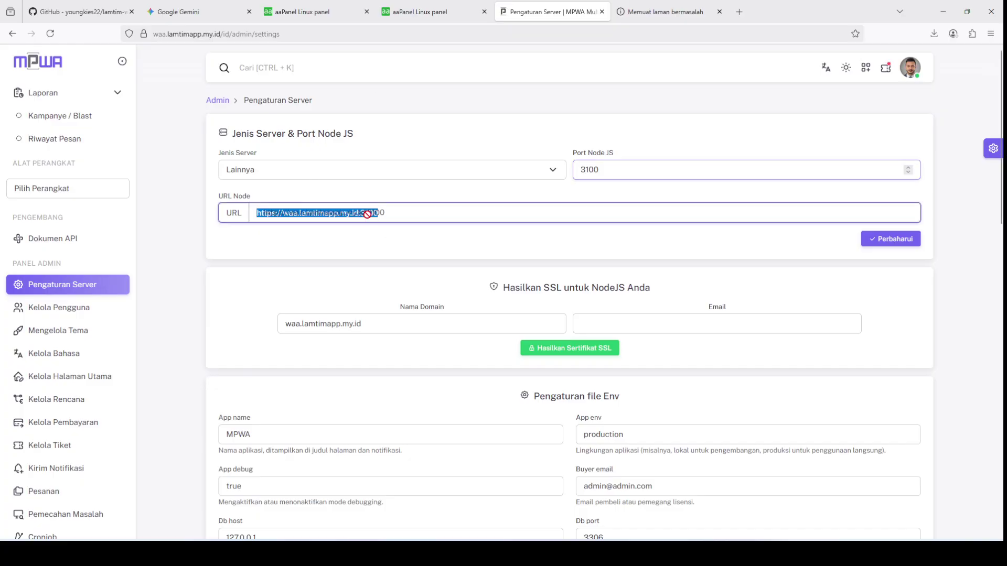
left_click(413, 216)
key("BackSpace")
key("BackSpace")
key("BackSpace")
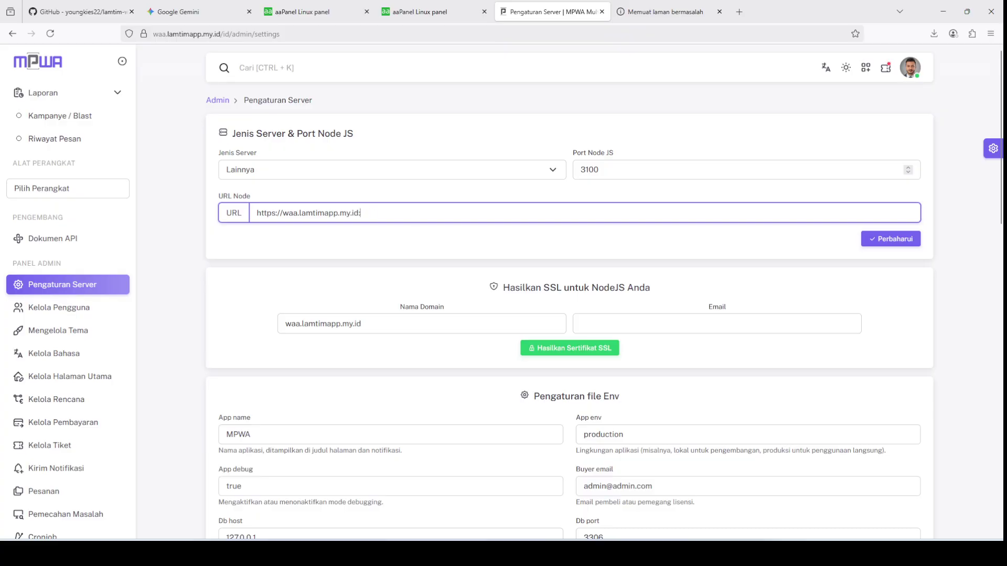
left_click(892, 239)
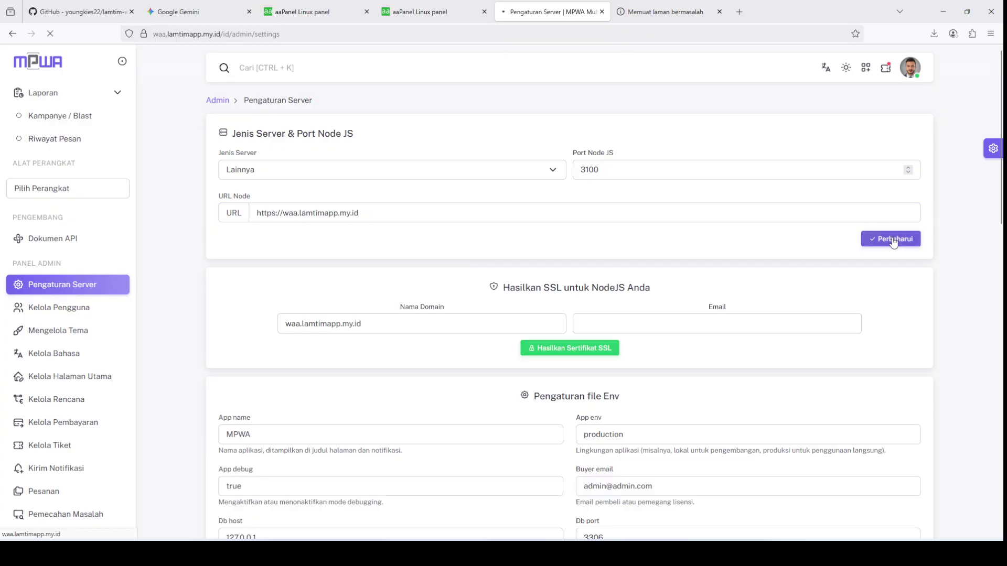
Step: Copy the saved Node URL and start editing the timed-out tab's address
left_click_drag(404, 284, 257, 284)
key("ctrl+c")
left_click(407, 155)
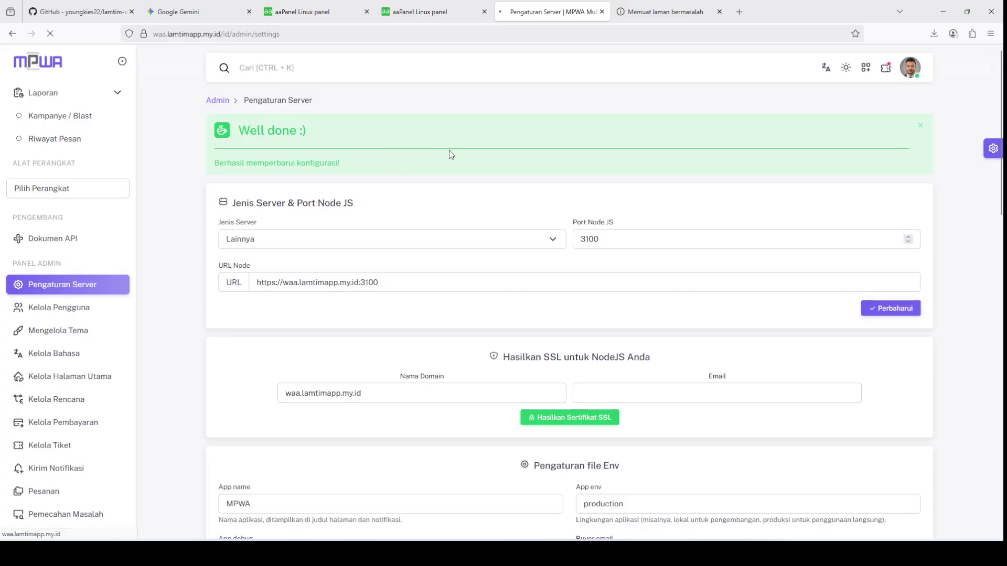
left_click(635, 4)
left_click(426, 38)
Step: Load the Node URL on port 3100 and confirm the 'This is api whatsapp' page
key("ctrl+v")
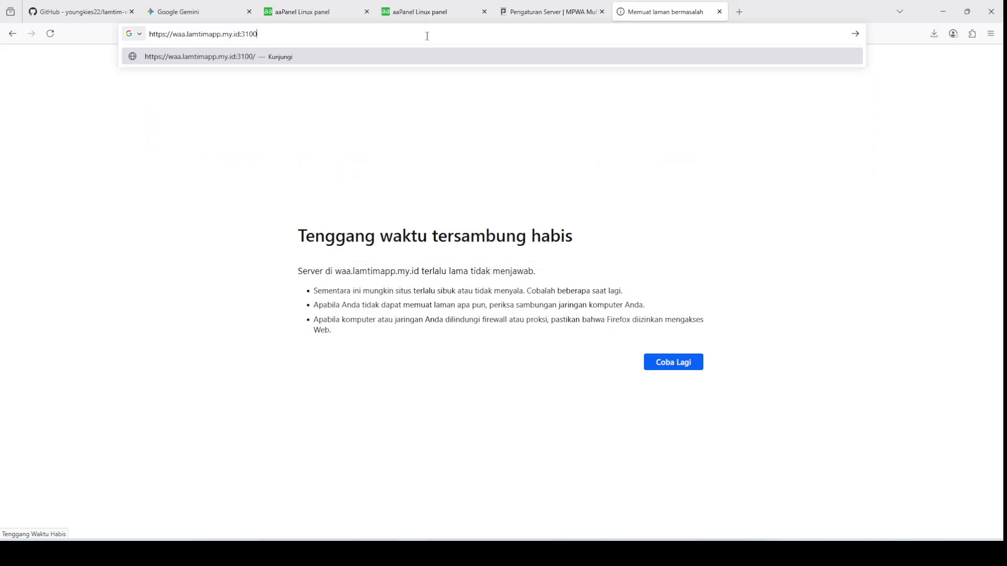
key("Return")
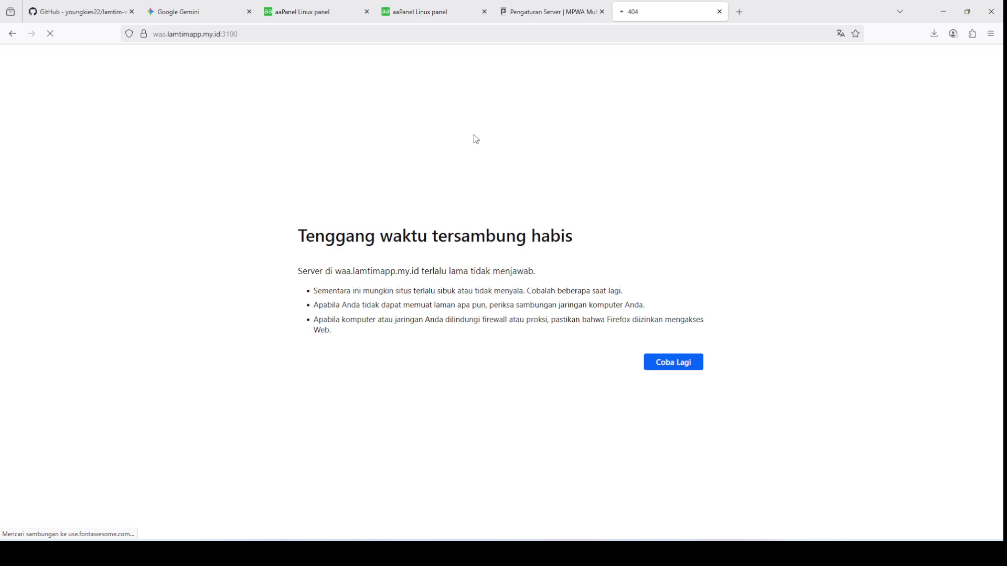
left_click(530, 6)
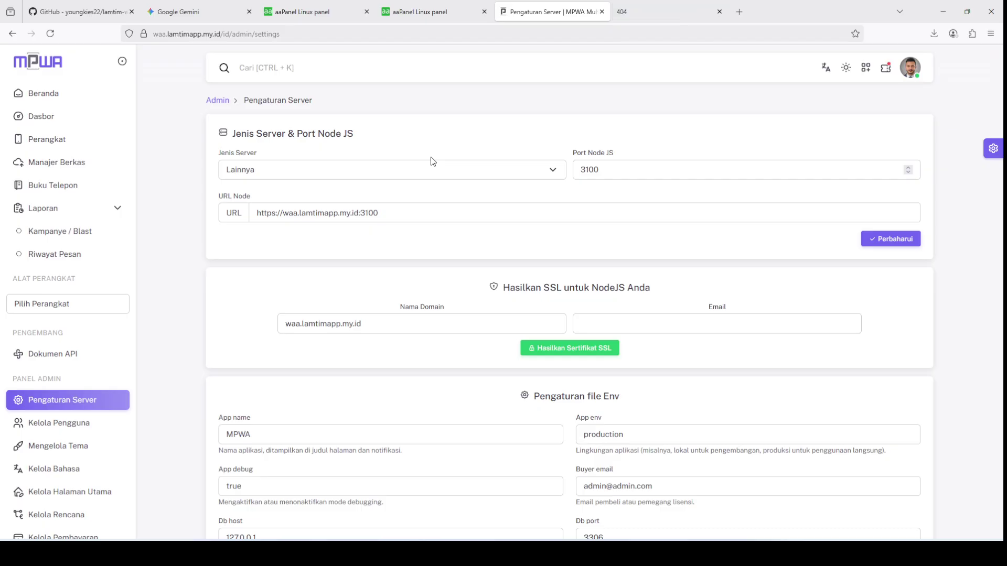
left_click(640, 10)
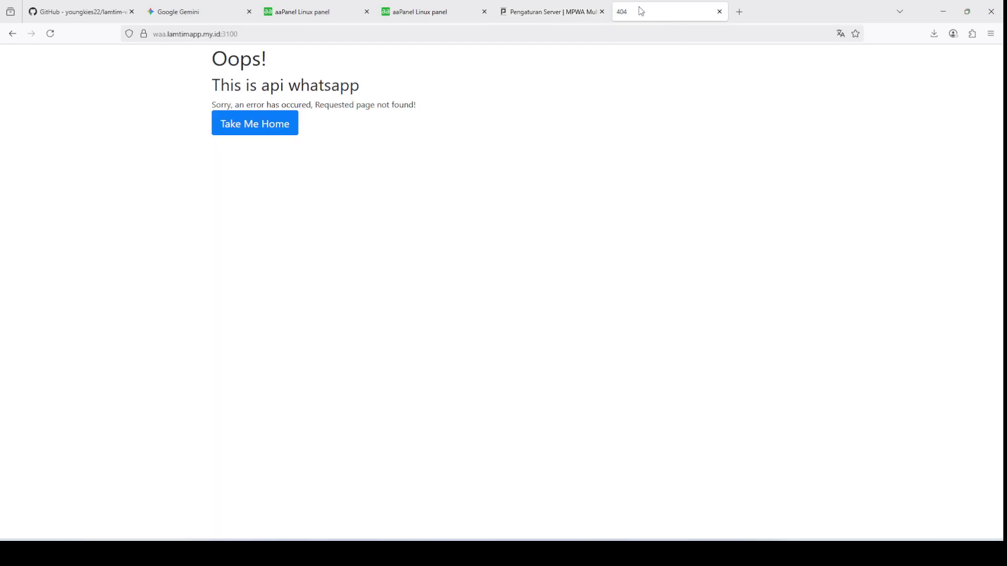
left_click_drag(213, 86, 398, 91)
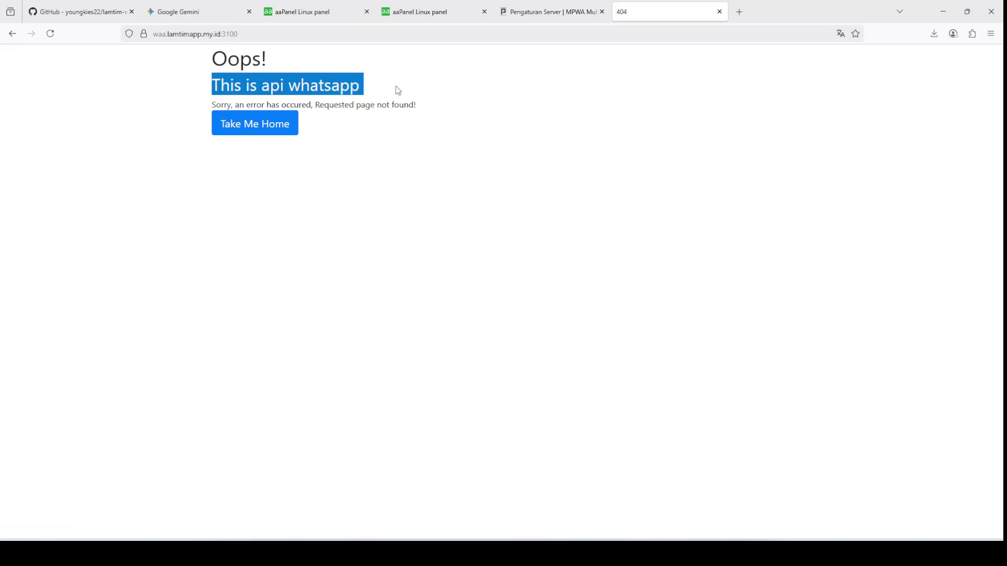
left_click(398, 91)
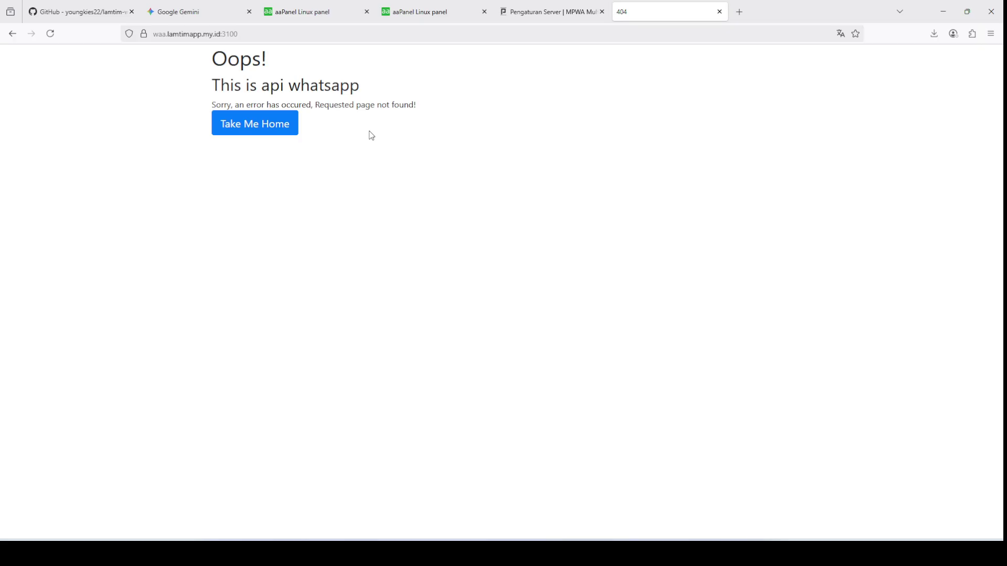
Step: Review the pm2 process list and the firewall's tcp 3100 port rule
left_click(508, 8)
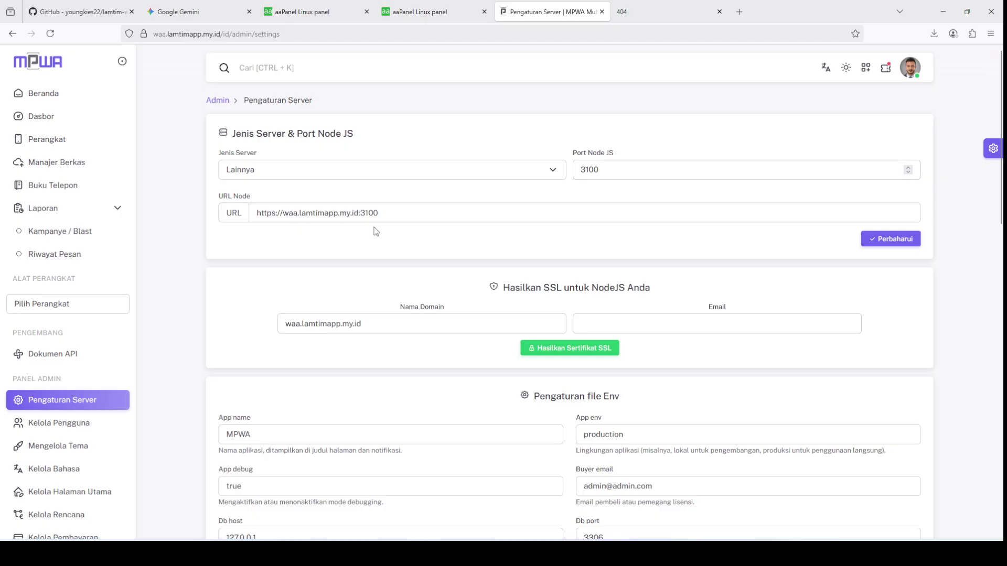
left_click(373, 7)
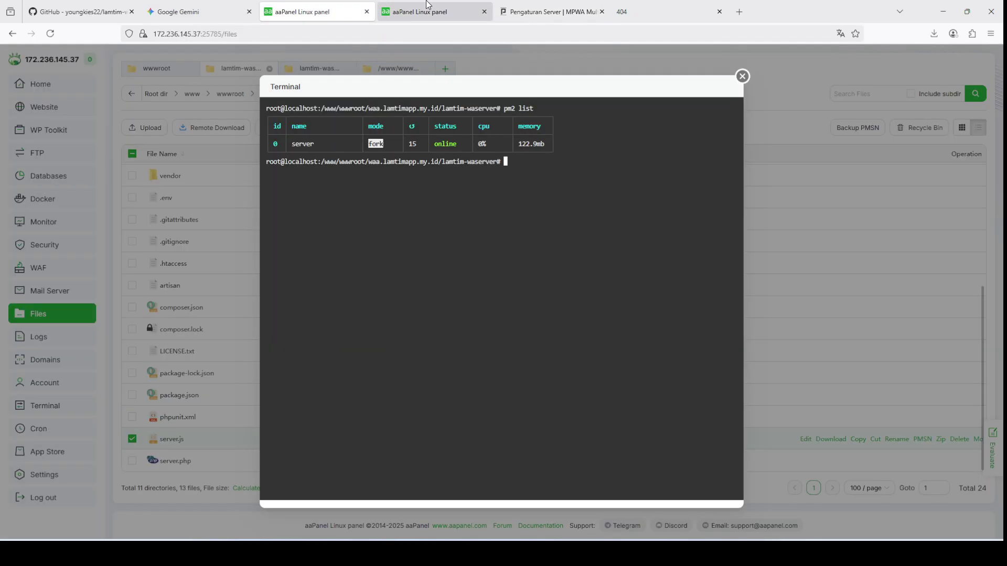
left_click(392, 7)
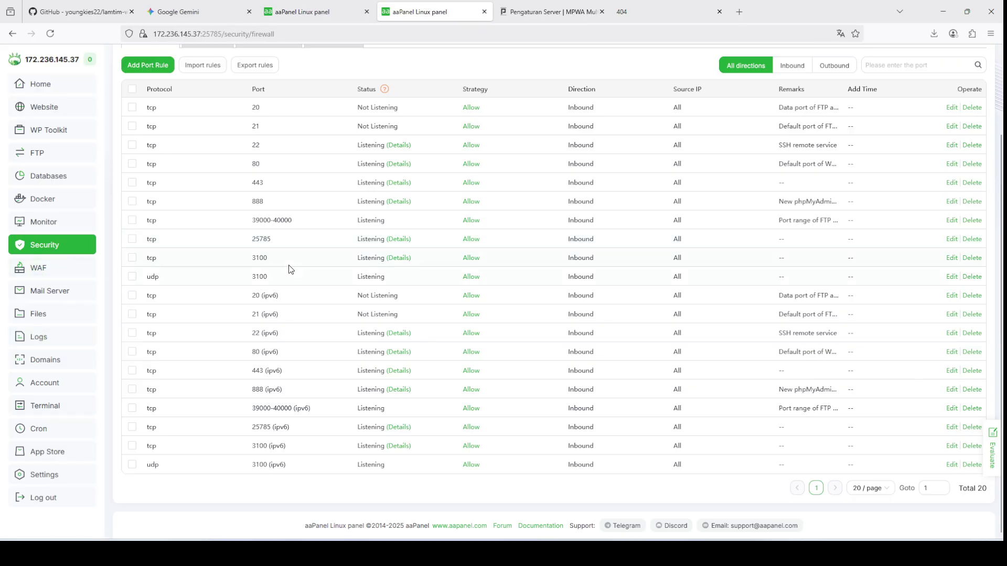
scroll(287, 268, "up", 2)
scroll(288, 325, "down", 1)
left_click_drag(246, 313, 274, 314)
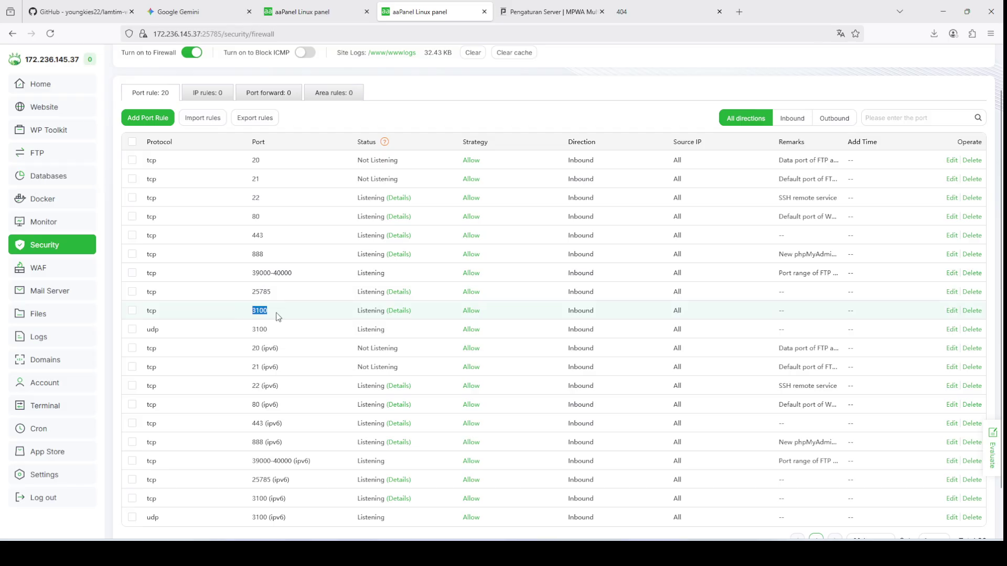
Step: Recheck the api whatsapp page, then bring up the MPWA dashboard
left_click(315, 10)
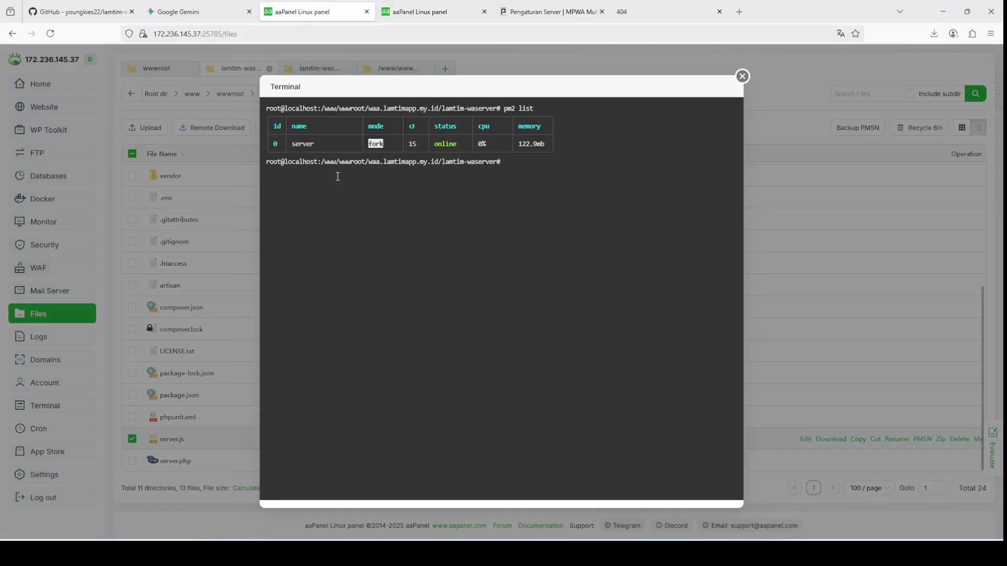
left_click(545, 12)
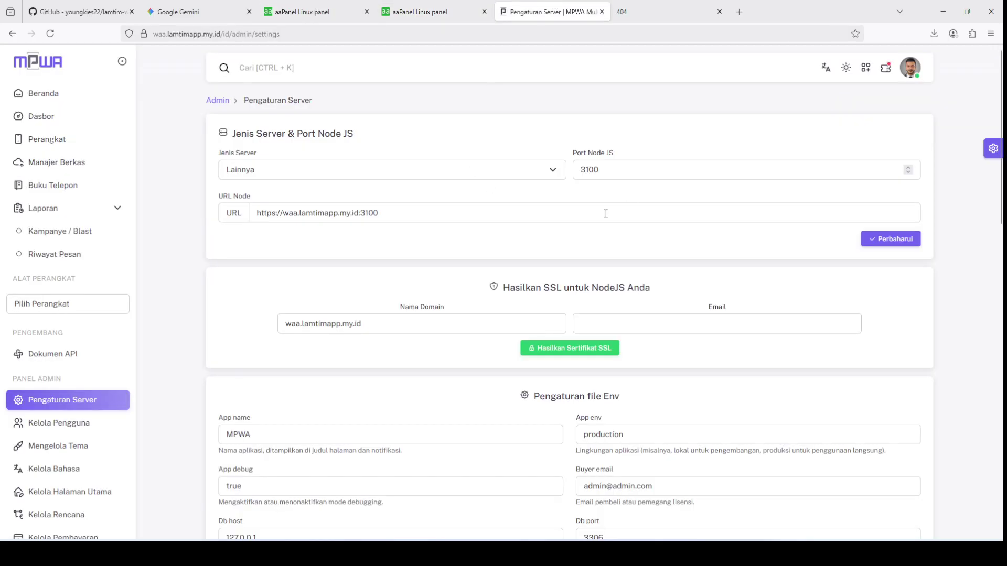
left_click(632, 19)
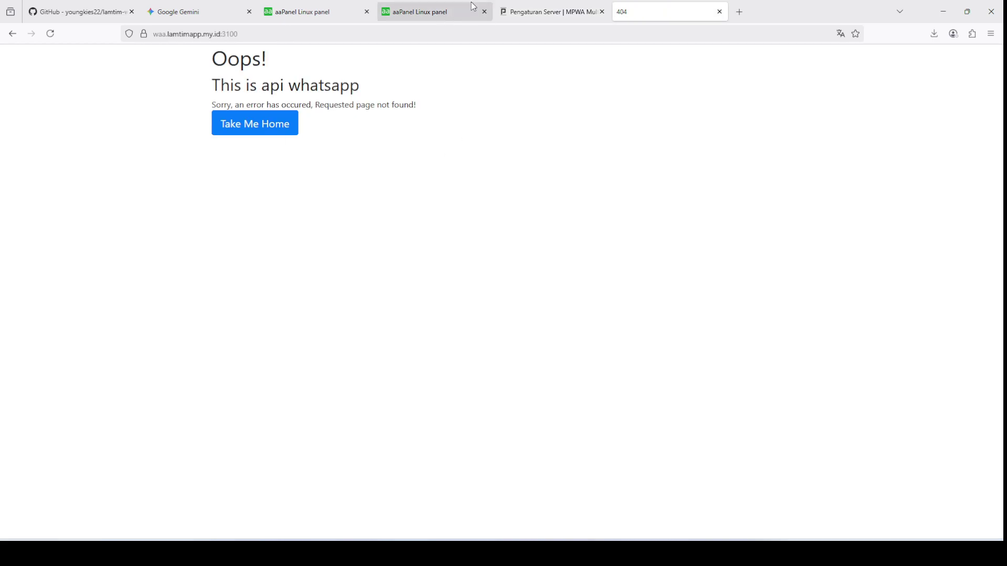
left_click(508, 6)
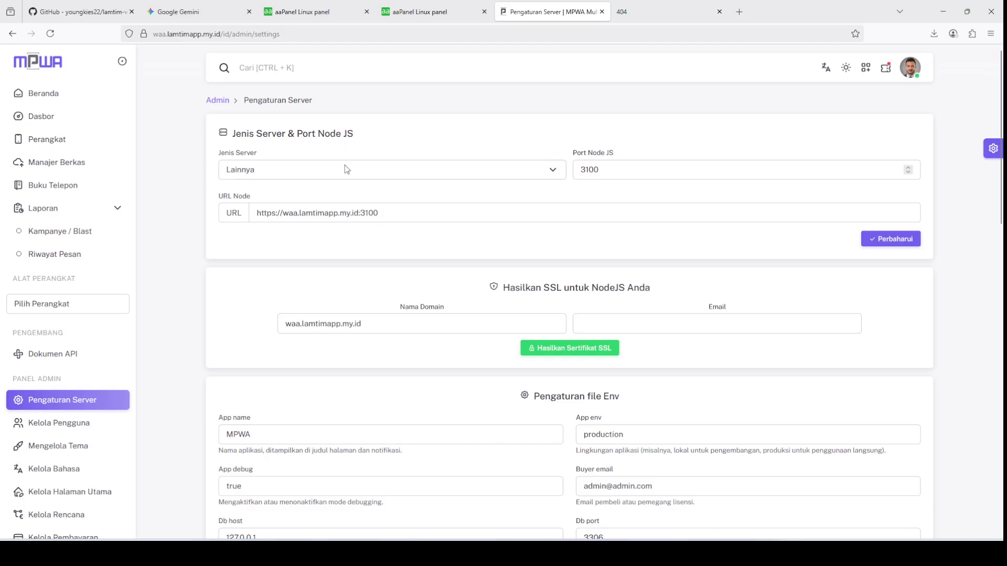
left_click(59, 94)
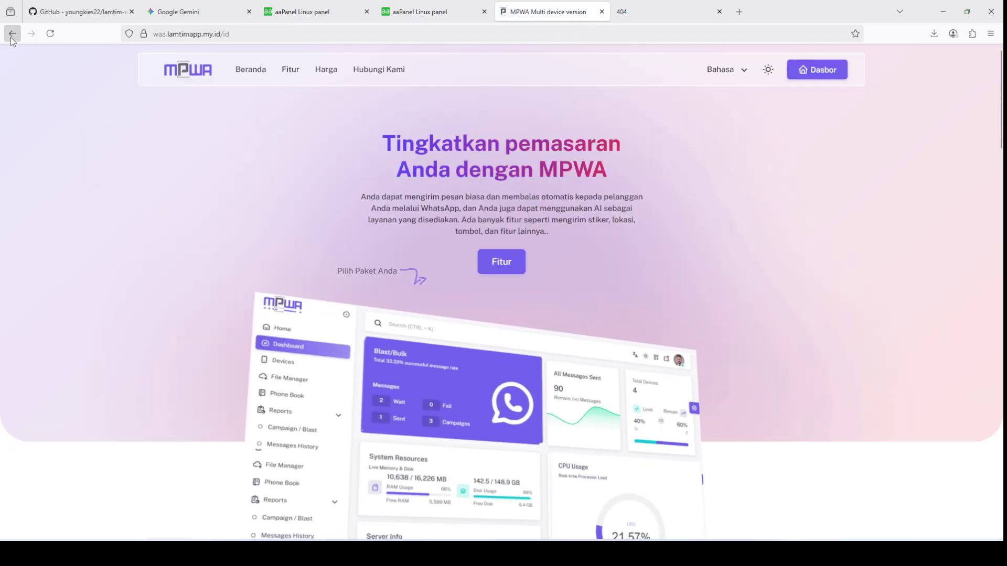
left_click(12, 35)
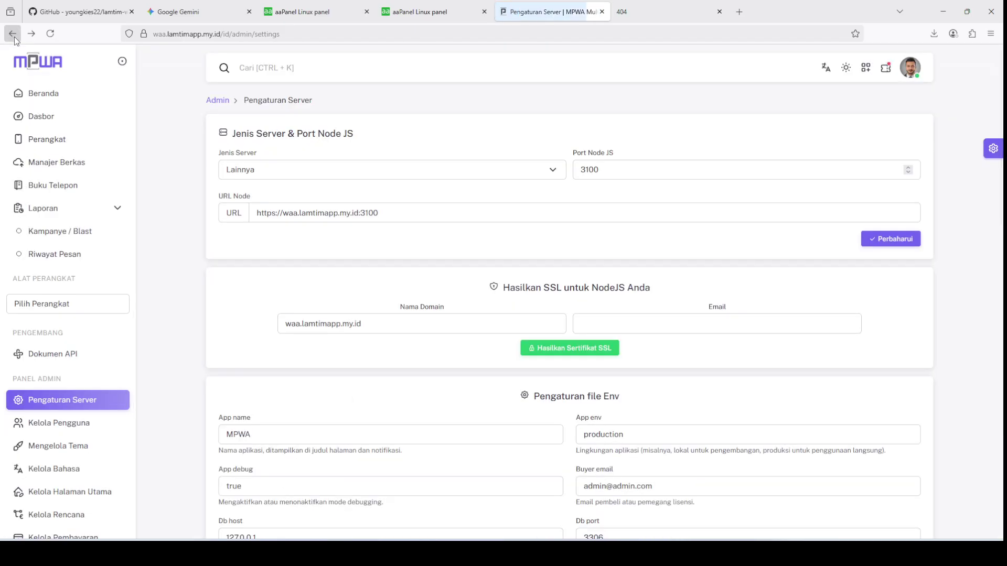
left_click(34, 119)
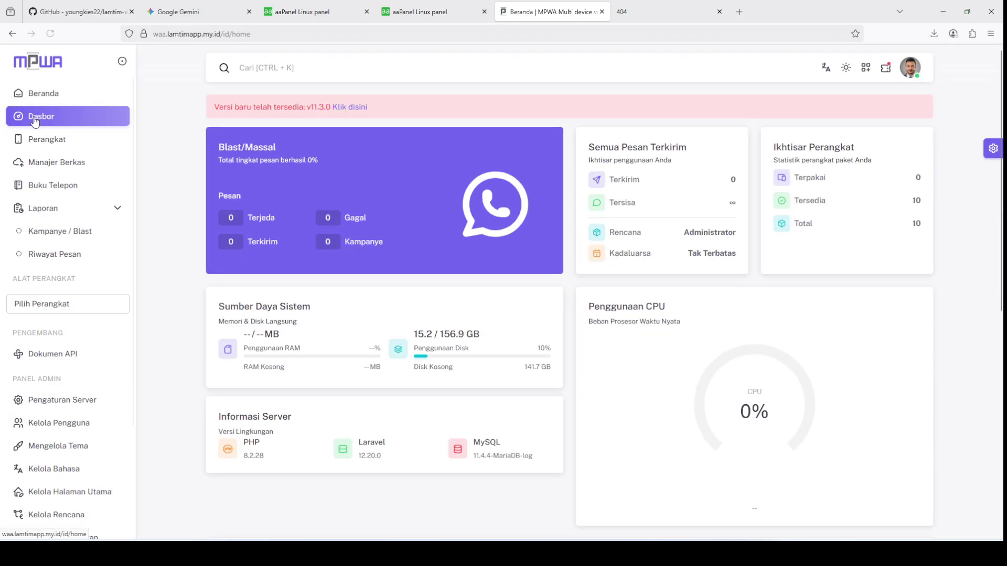
Step: Scroll through the MPWA dashboard to review the new-version notice and RAM and disk usage
scroll(345, 299, "down", 2)
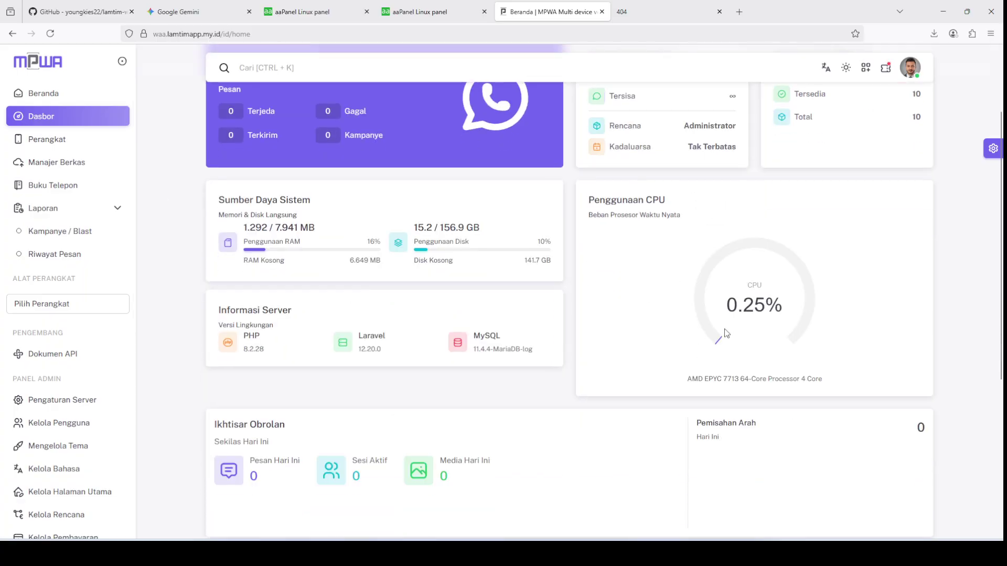
scroll(736, 307, "down", 1)
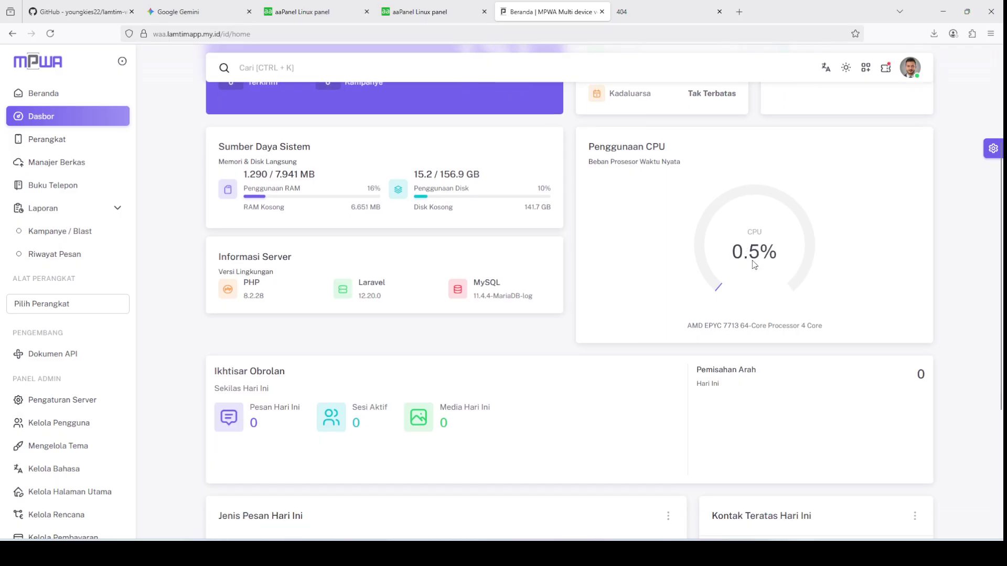
scroll(750, 262, "up", 1)
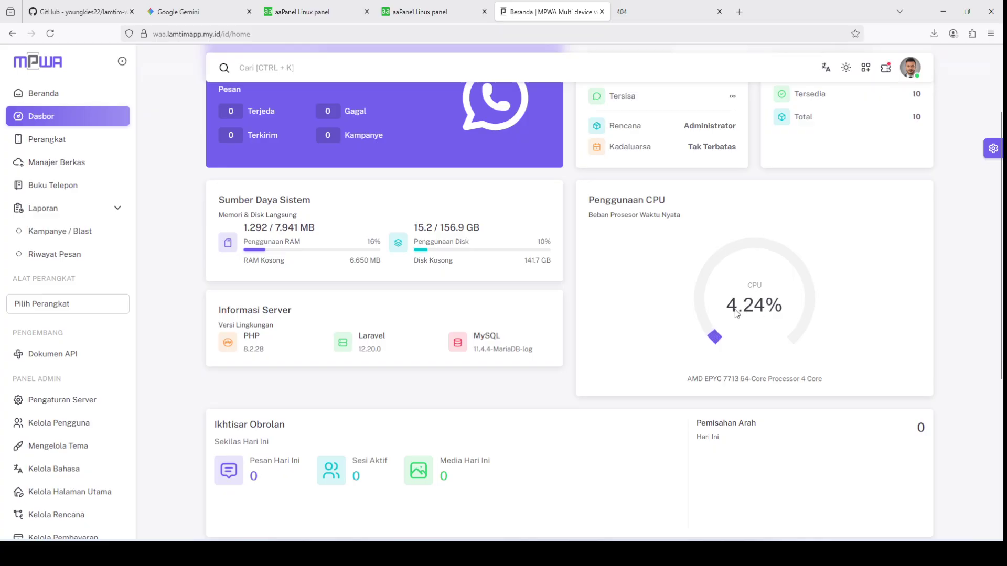
scroll(736, 313, "down", 5)
scroll(735, 312, "up", 5)
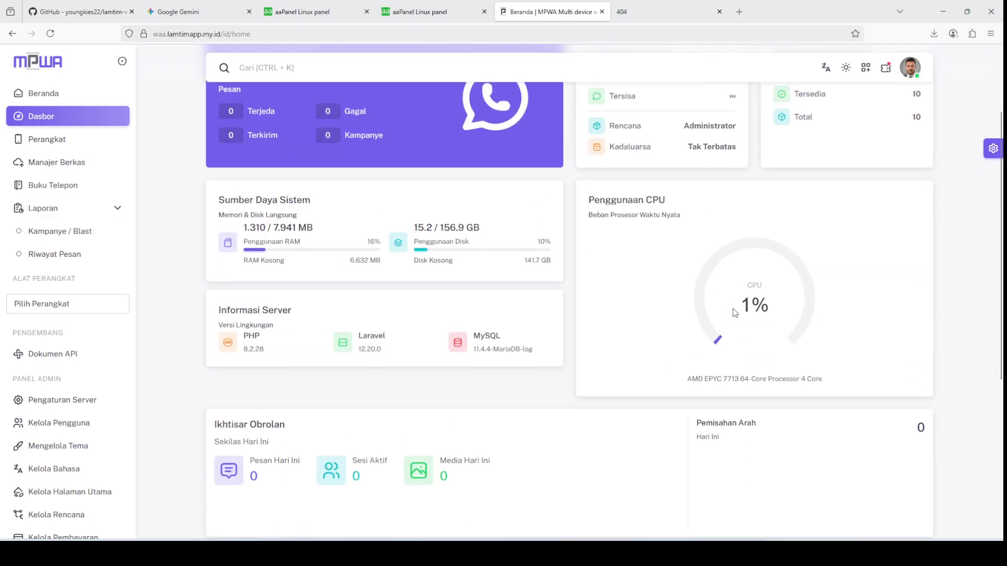
scroll(735, 306, "up", 2)
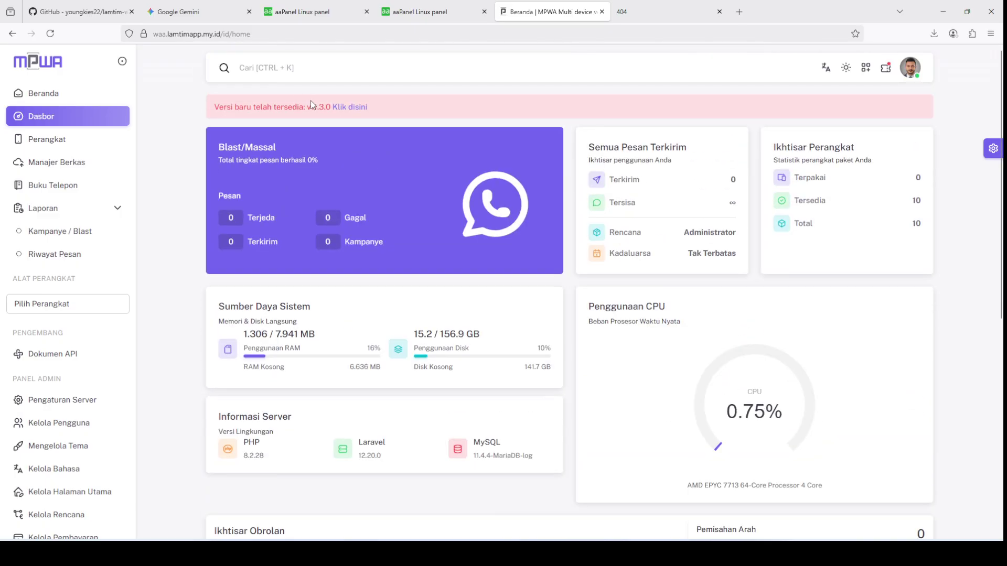
Step: Open MPWA's update page, then list pm2 processes and stop process 0
left_click(341, 112)
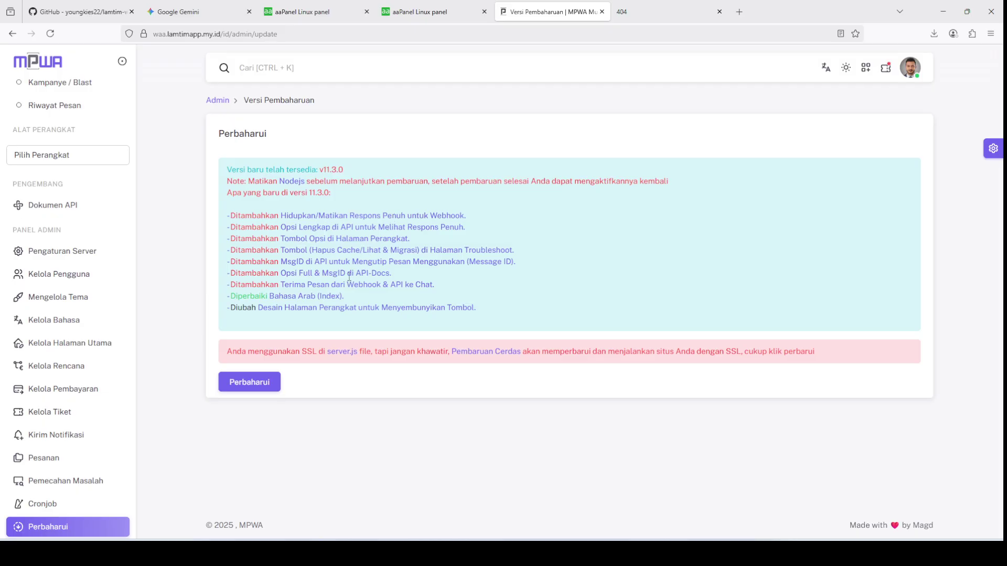
left_click(318, 16)
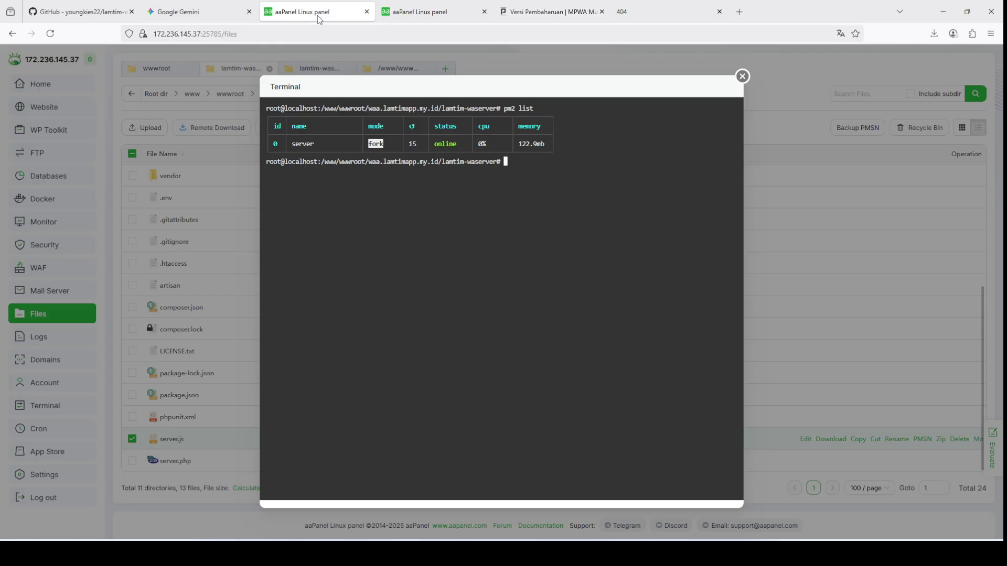
type("pm2 list")
key("Return")
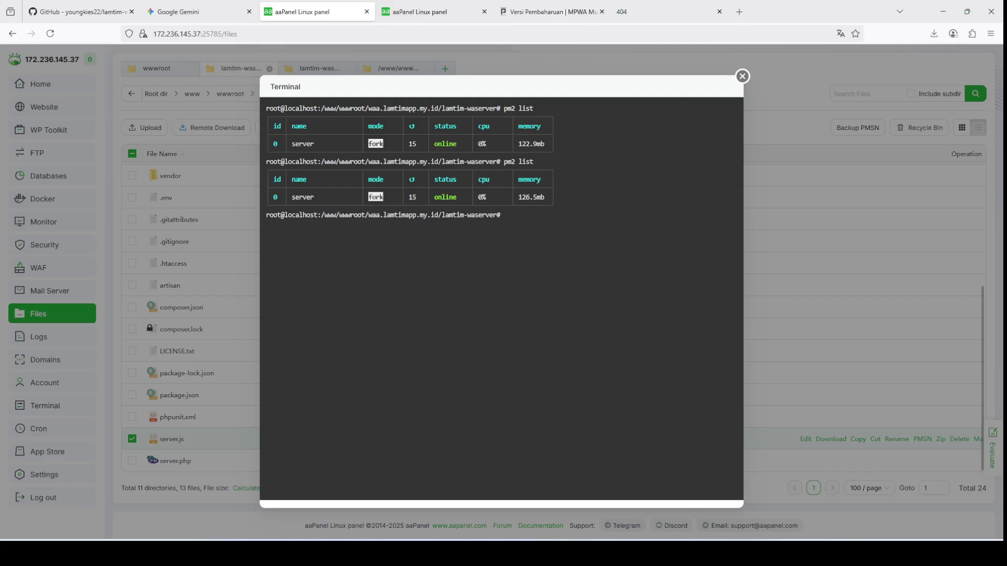
type("pm2 stop 0")
key("Return")
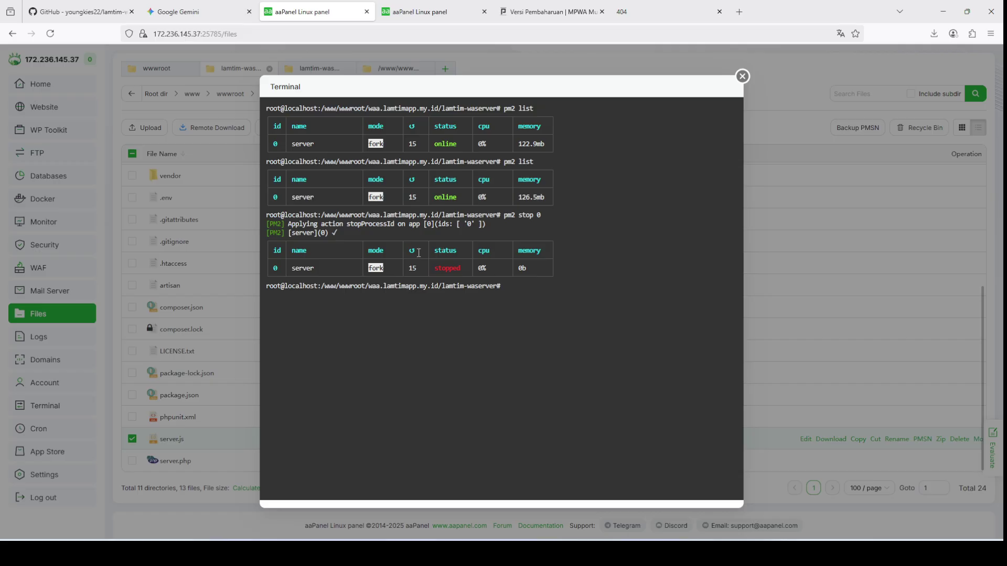
Step: Run 'pm2 stop 0' again for the server process and return to the v11.3.0 update page
double_click(277, 197)
left_click_drag(291, 197, 315, 196)
type("pm2 stop server")
key("BackSpace")
key("BackSpace")
key("BackSpace")
key("BackSpace")
key("BackSpace")
key("BackSpace")
type("0")
key("Return")
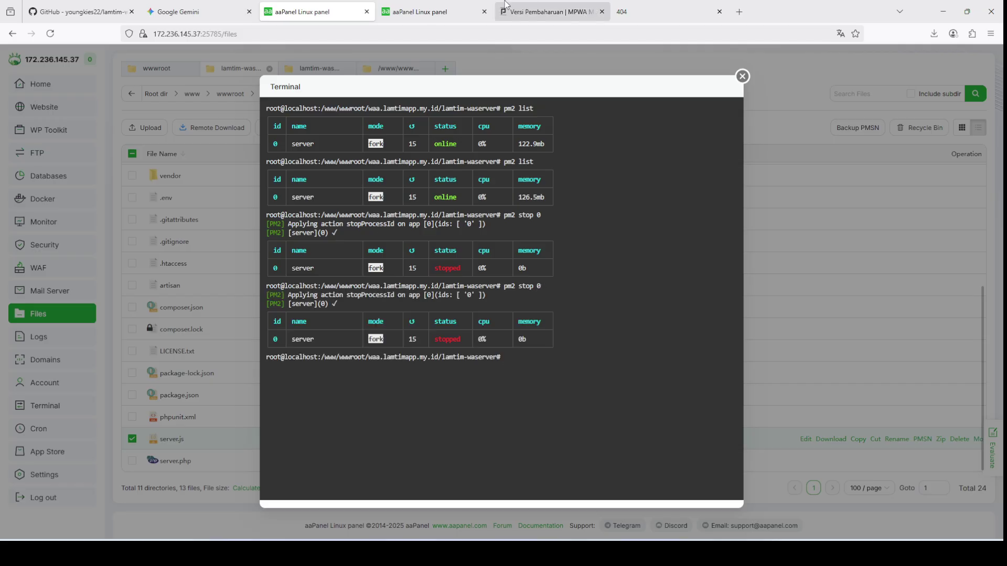
left_click(520, 4)
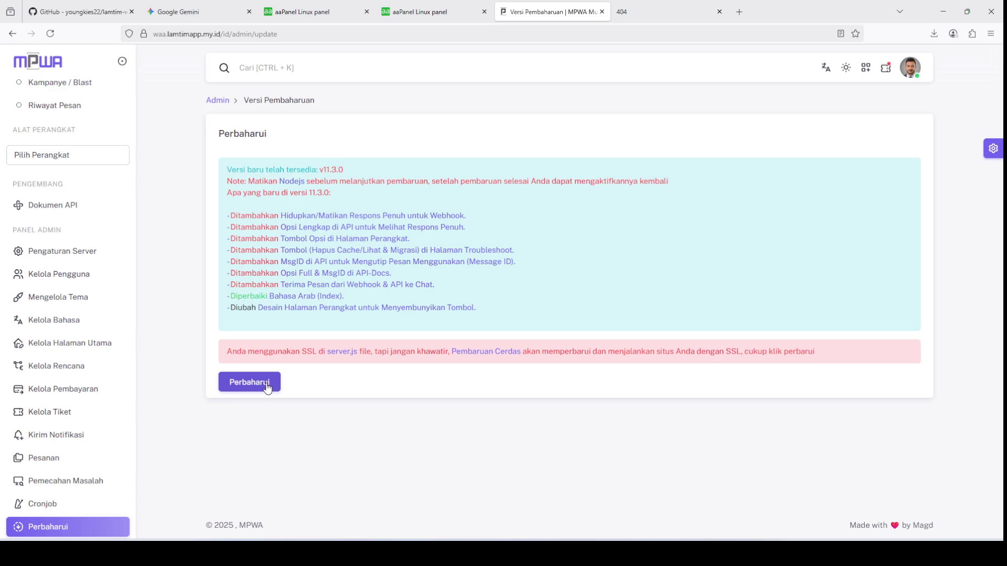
Step: Apply the v11.3.0 update, reload, and revisit the update page showing the latest version
double_click(334, 169)
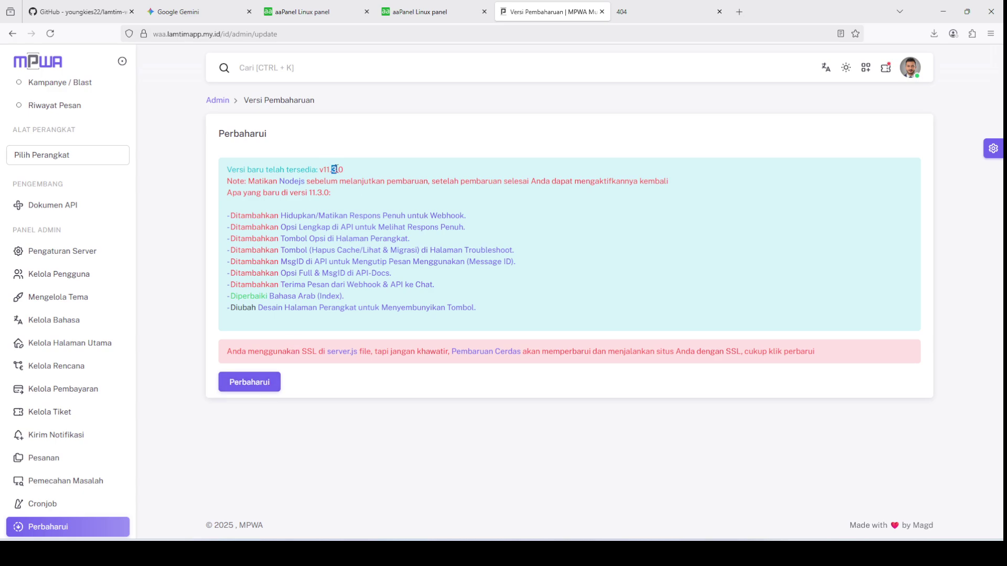
left_click(267, 383)
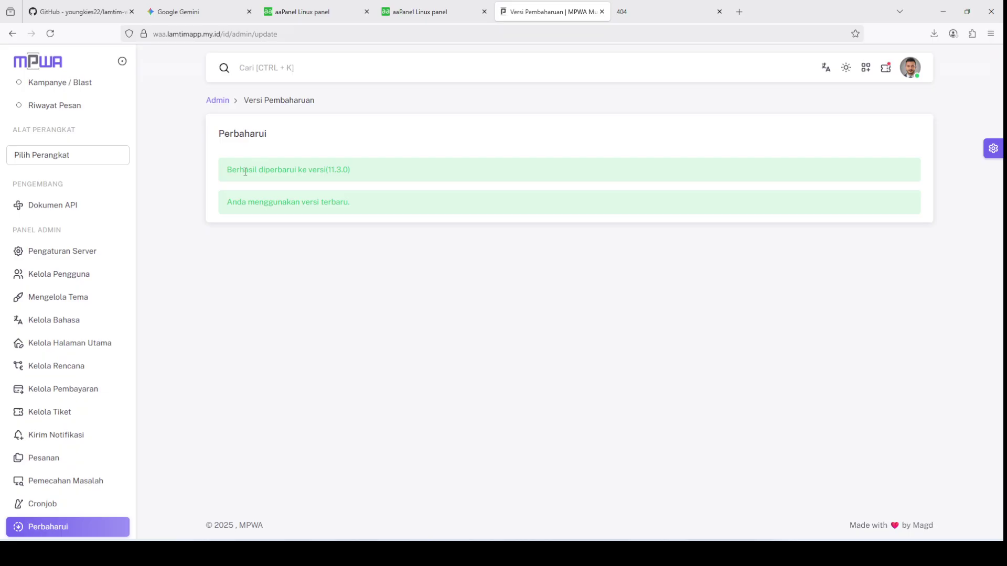
left_click(49, 33)
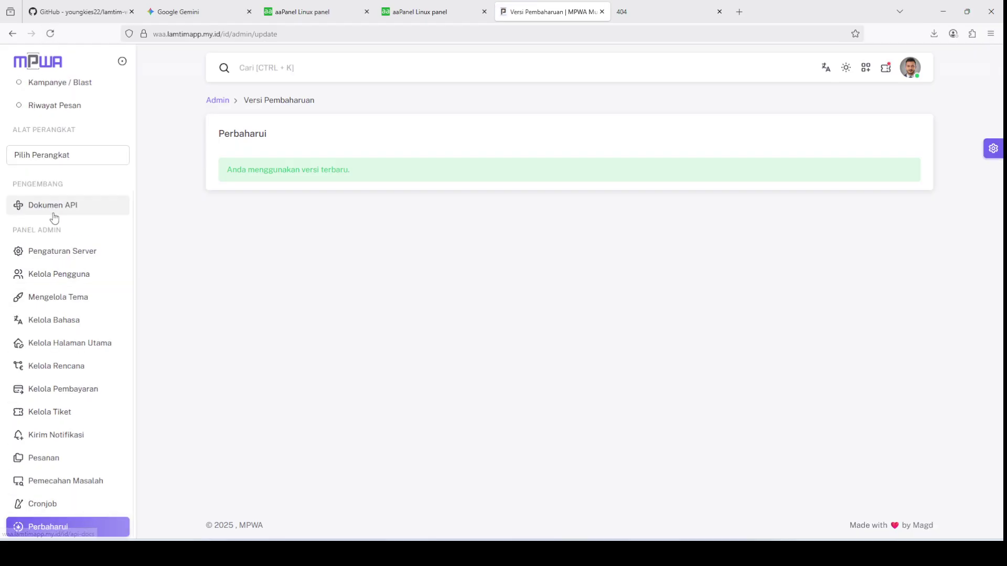
left_click(55, 251)
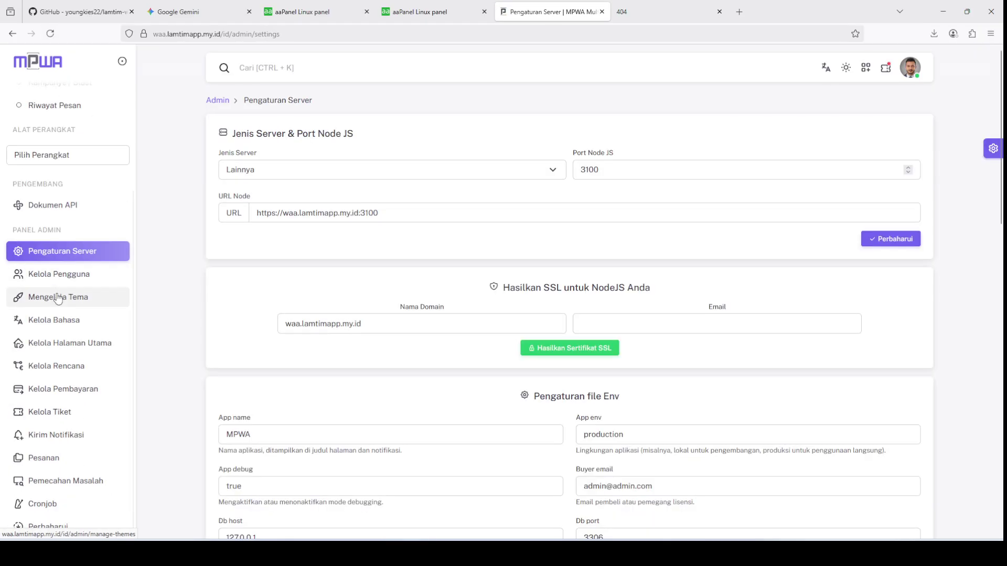
left_click(37, 526)
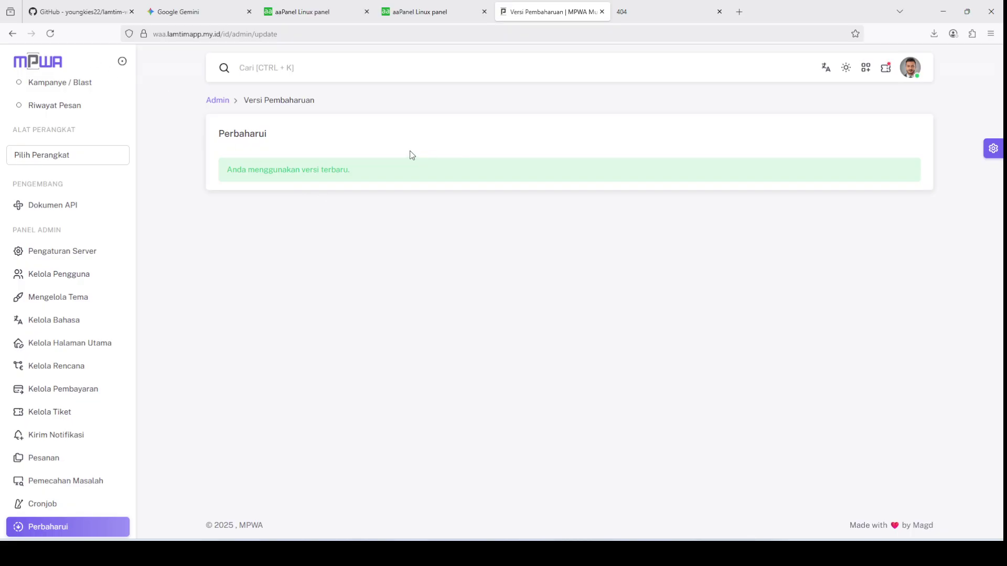
Step: Start pm2 process 0 again in aaPanel's terminal
left_click(310, 12)
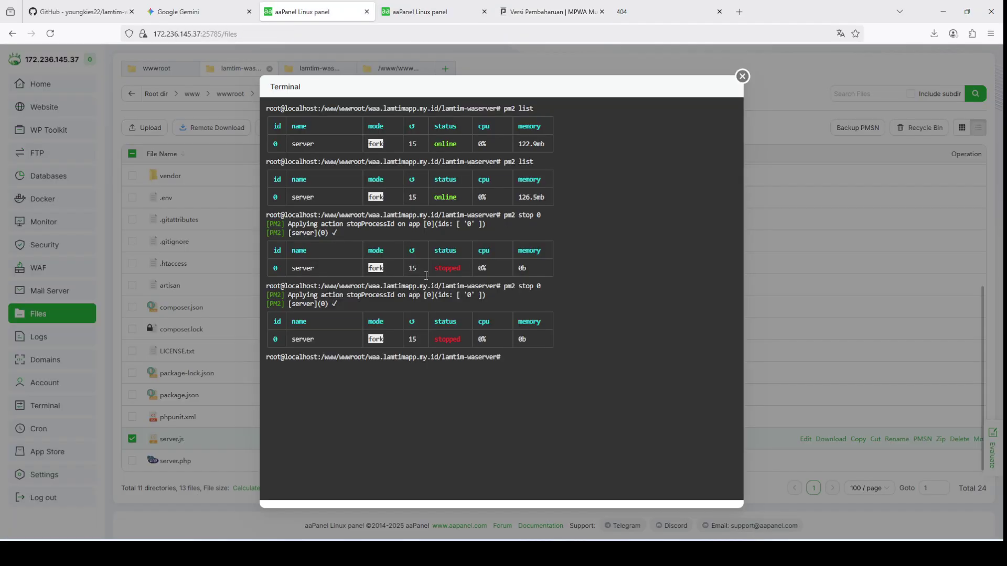
key("Up")
key("BackSpace")
key("BackSpace")
key("BackSpace")
key("BackSpace")
key("BackSpace")
type("start 0")
key("Return")
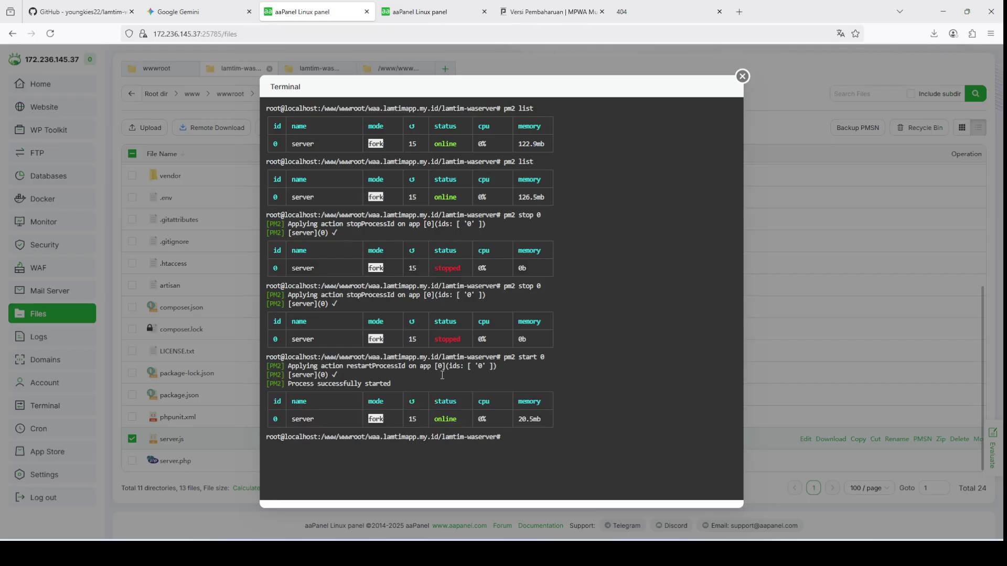
Step: Reload MPWA and open the dashboard showing RAM and 15.2 / 156.9 GB disk usage
left_click(561, 6)
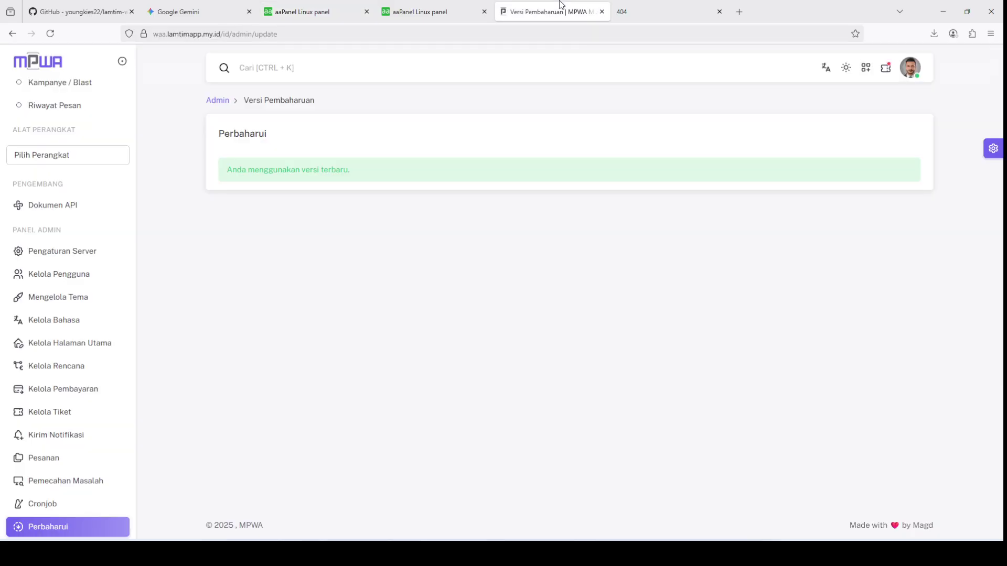
key("F5")
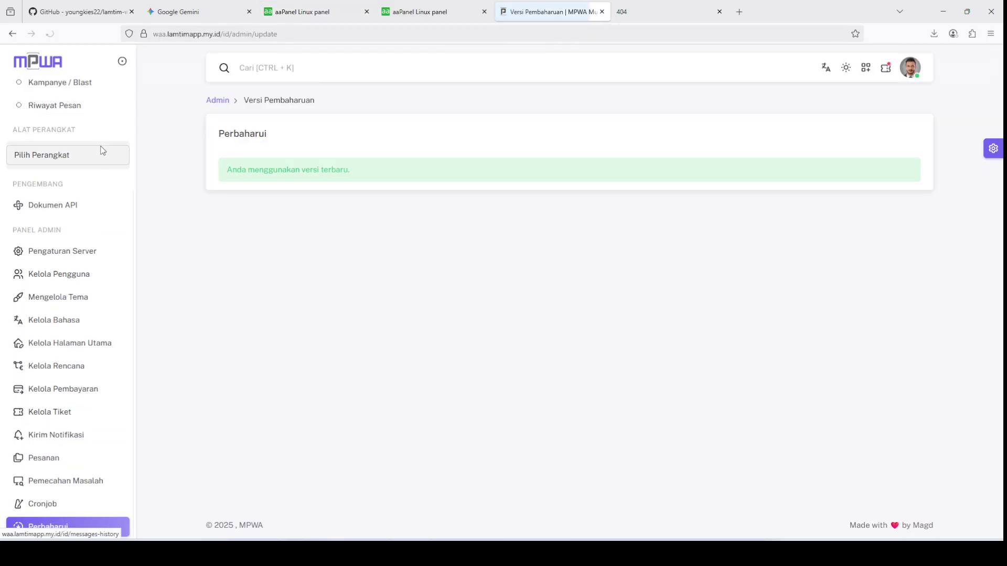
scroll(85, 126, "down", 3)
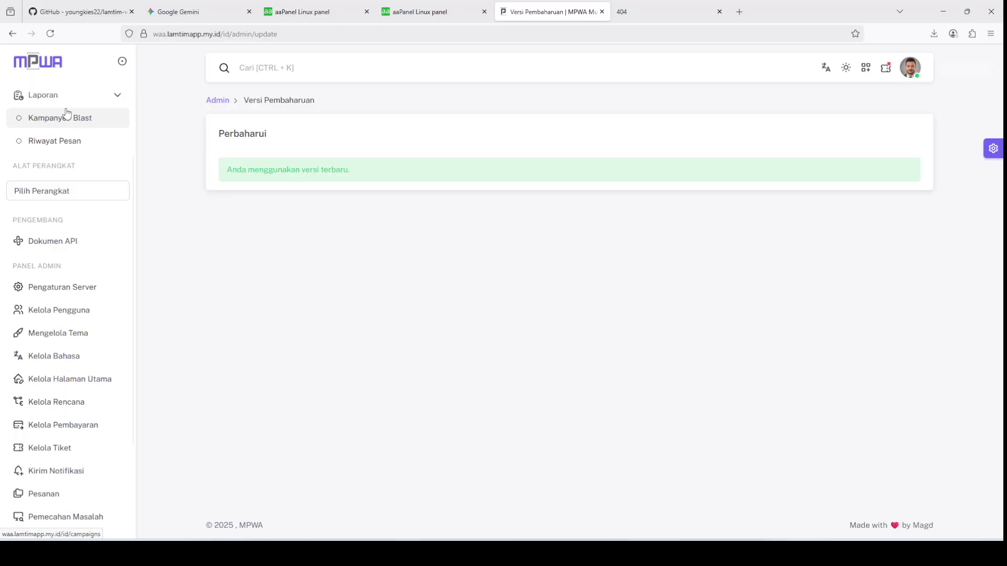
scroll(67, 112, "up", 3)
left_click(61, 119)
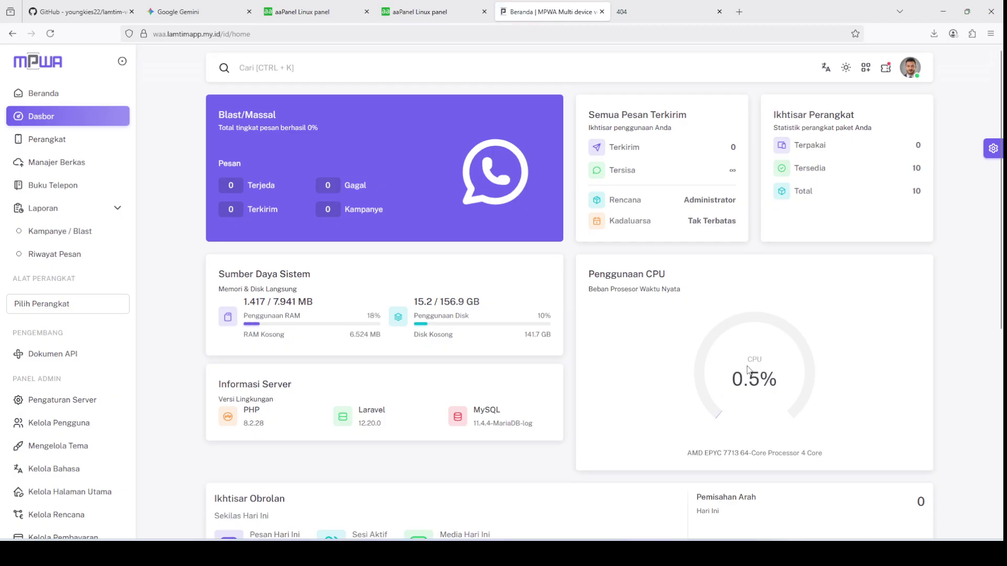
scroll(595, 342, "down", 4)
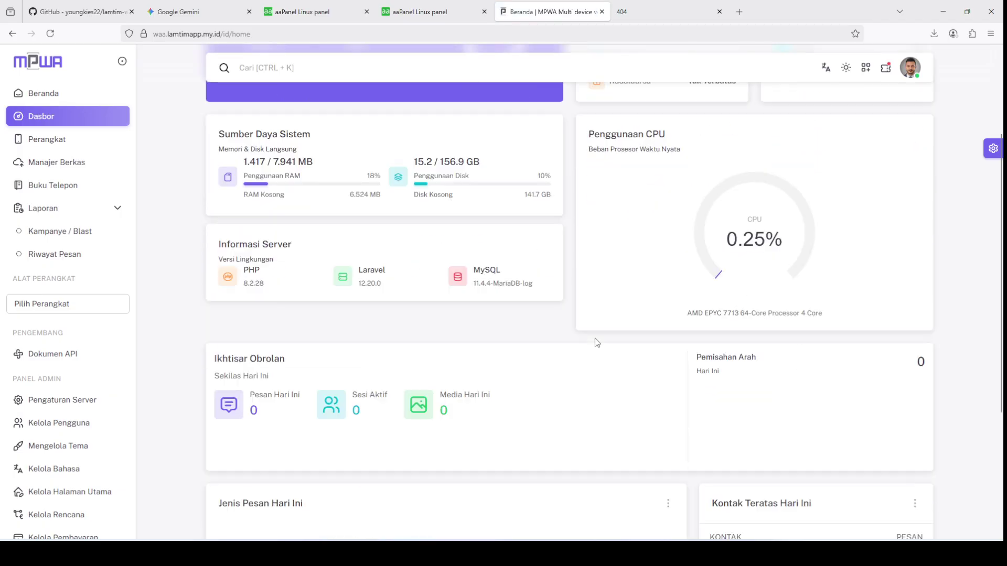
scroll(595, 341, "up", 4)
scroll(594, 338, "down", 4)
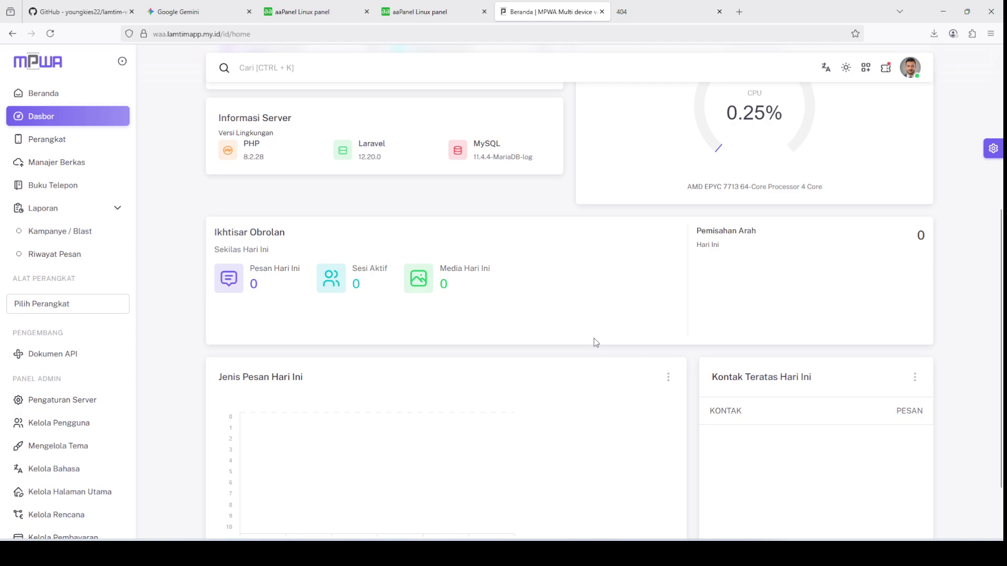
scroll(593, 338, "up", 4)
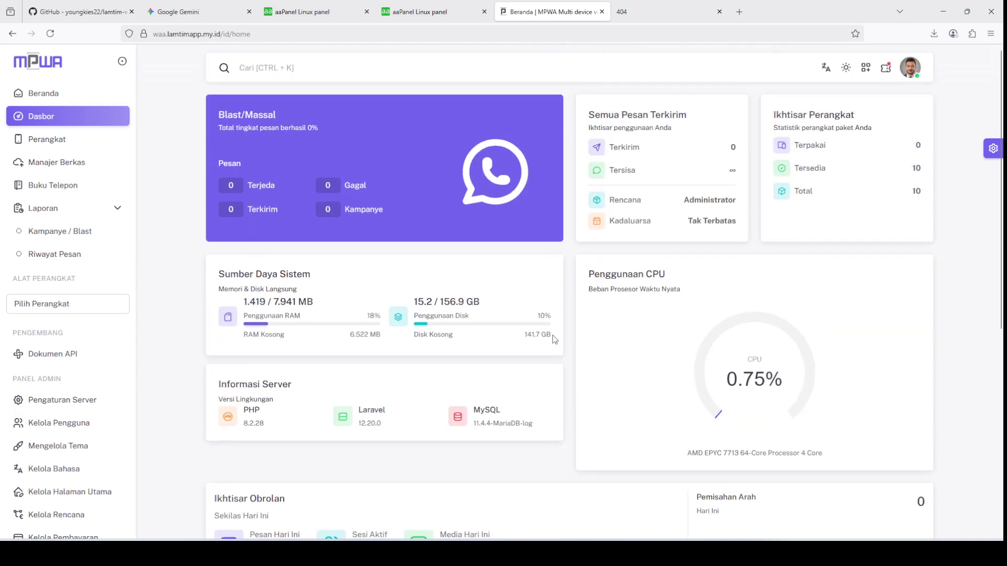
Step: Go to the empty Perangkat page and open the 'Tambahkan Perangkat' form for a number and optional webhook
left_click(113, 211)
left_click(114, 212)
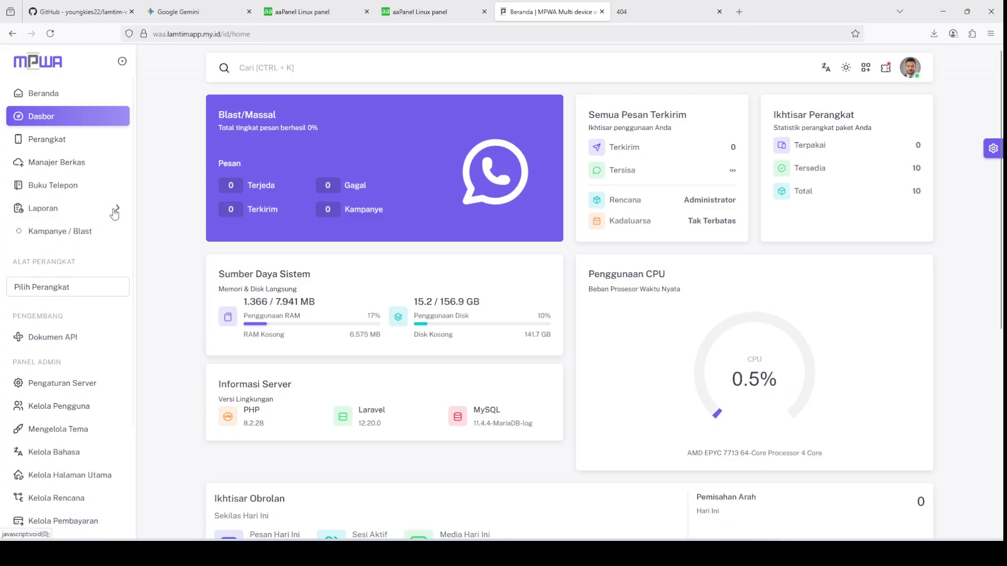
left_click(115, 212)
left_click(116, 261)
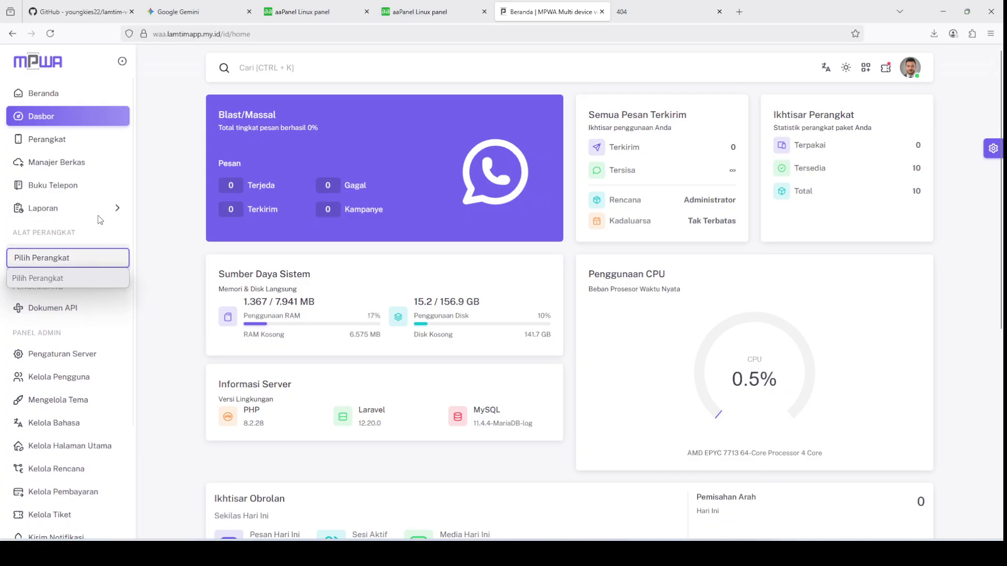
left_click(57, 145)
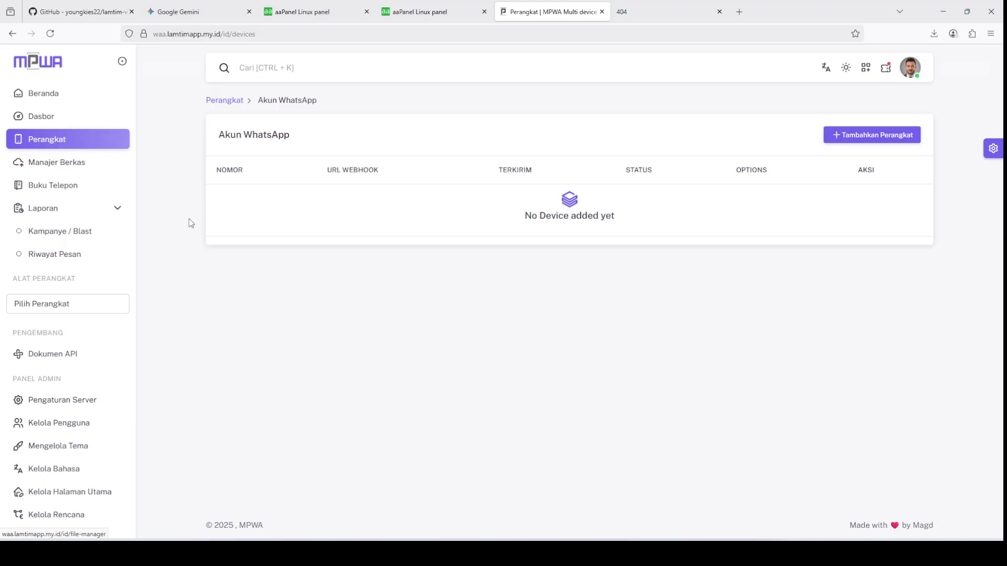
left_click(850, 141)
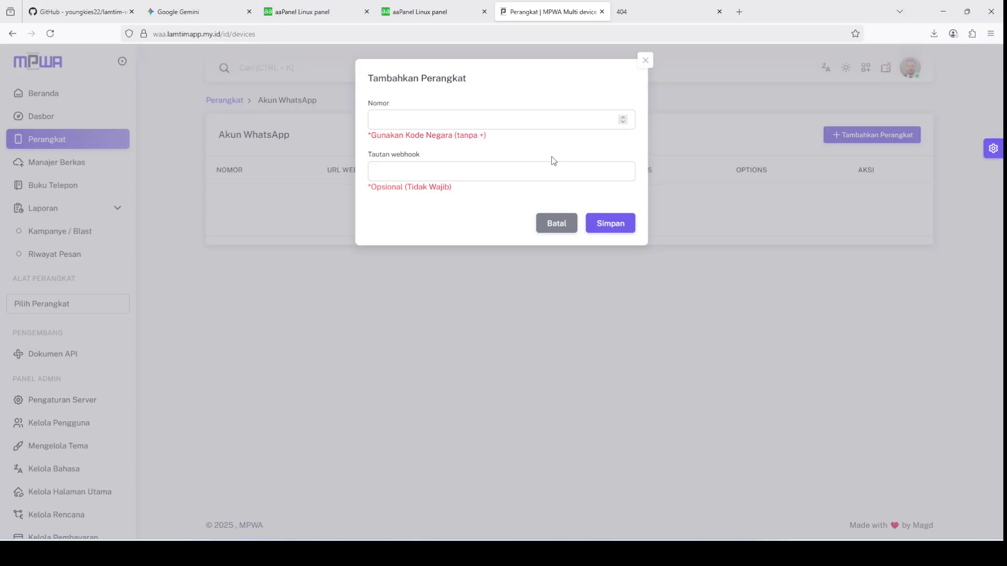
Step: Add a WhatsApp device for the account's phone number with country code 62, and save it
left_click(508, 122)
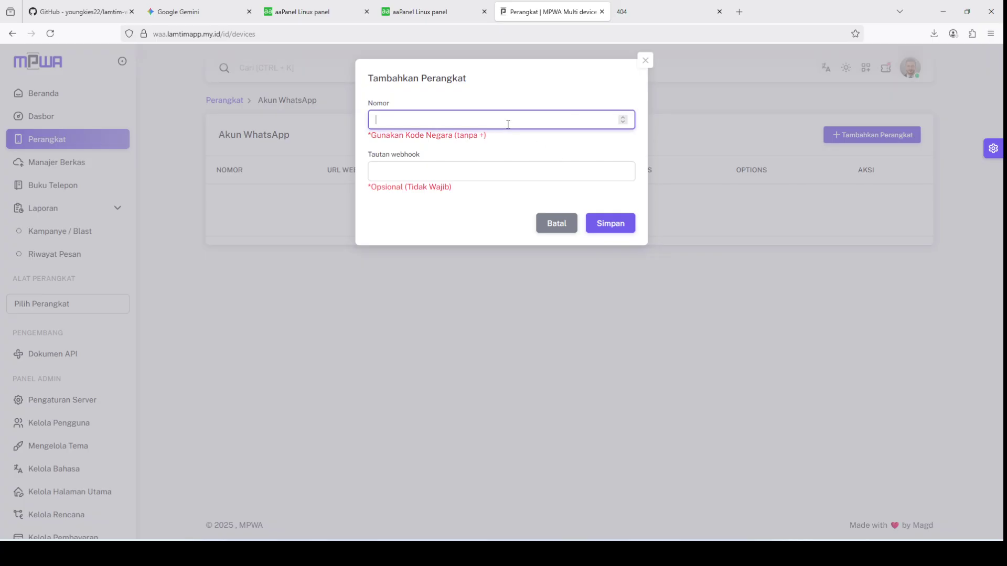
left_click(601, 225)
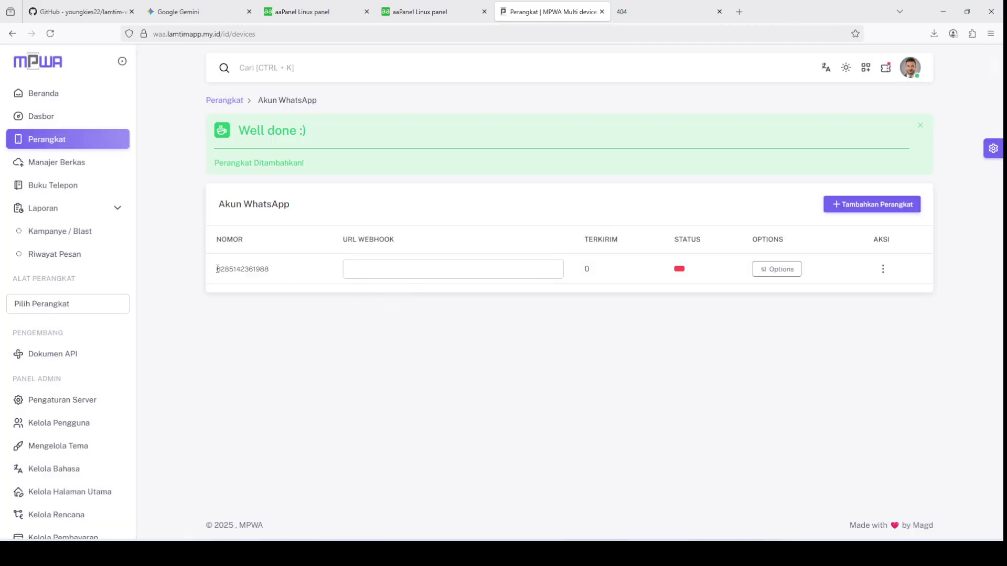
left_click_drag(217, 268, 270, 268)
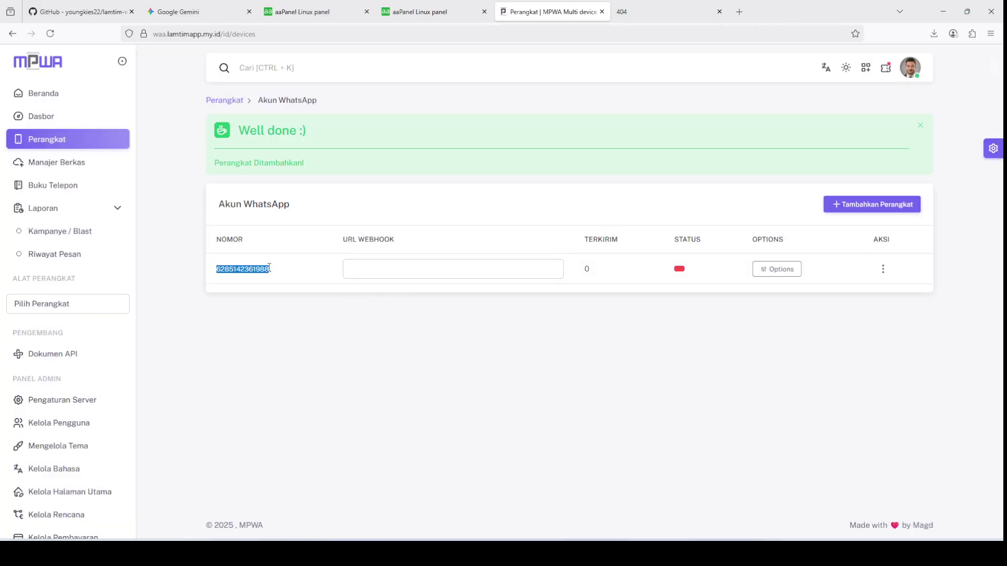
Step: Generate the new device's WhatsApp QR code via Aksi, then view the port 3100 API page
left_click(885, 270)
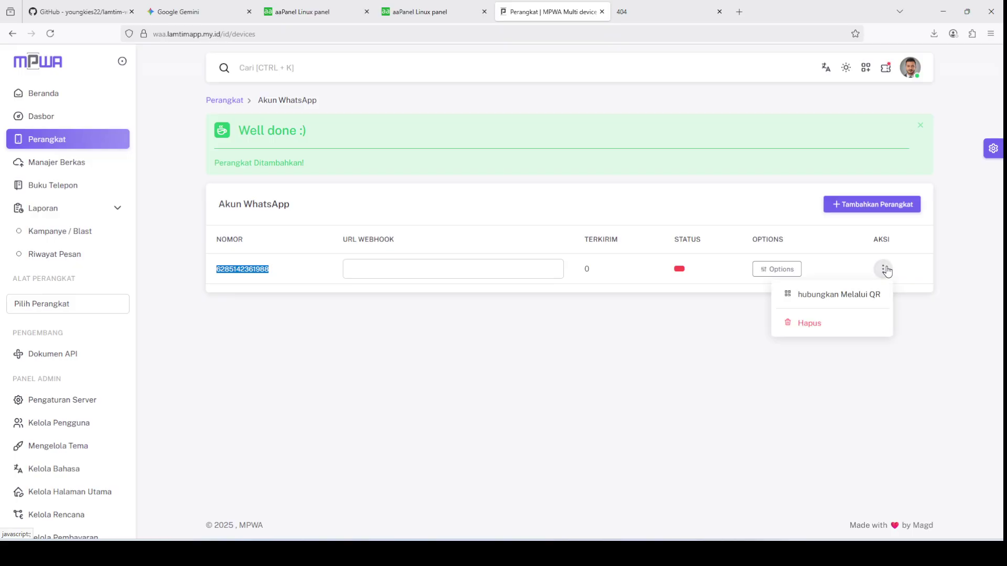
left_click(868, 295)
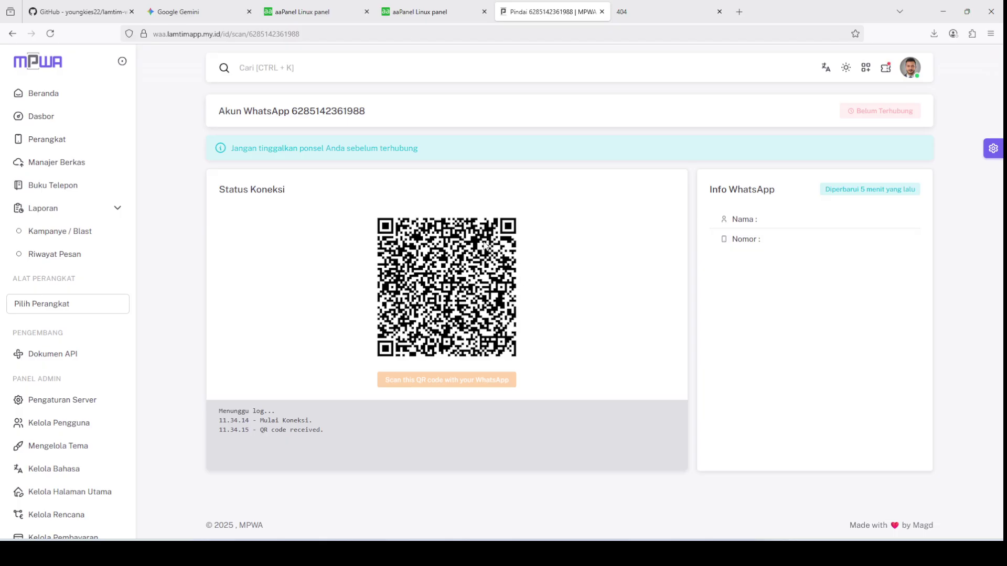
left_click(663, 12)
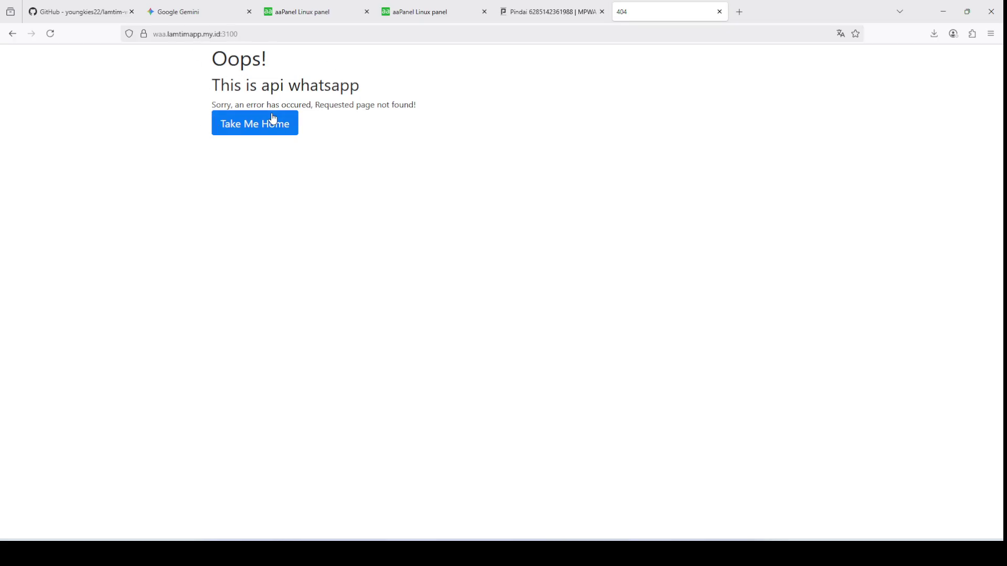
Step: Confirm the firewall allows port 3100, then check the pm2 server process in the terminal
left_click(419, 12)
left_click_drag(246, 317, 261, 313)
left_click(329, 6)
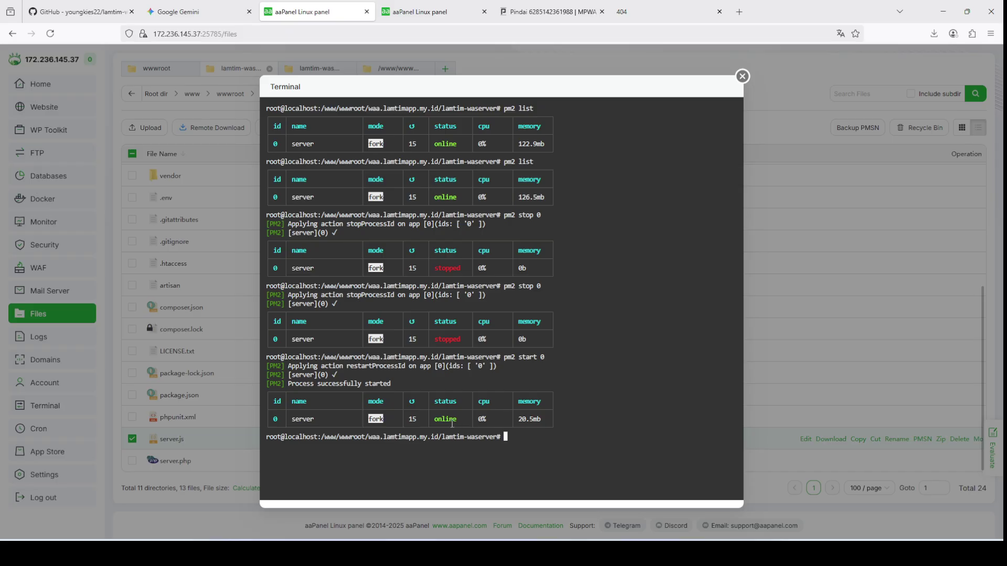
Step: Glance at the firewall rules, then return to MPWA's QR scan page showing 'QR code received'
left_click(409, 12)
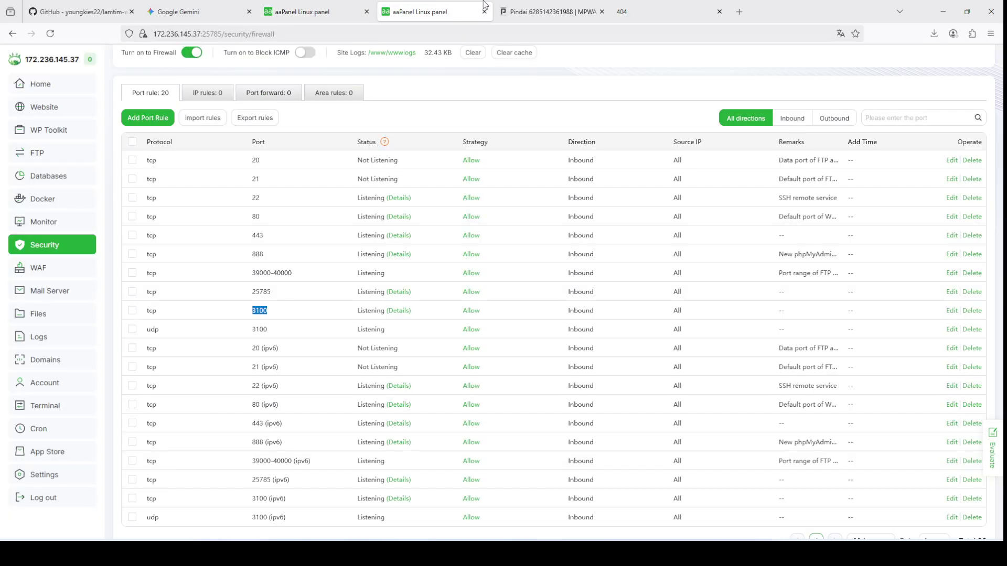
left_click(551, 12)
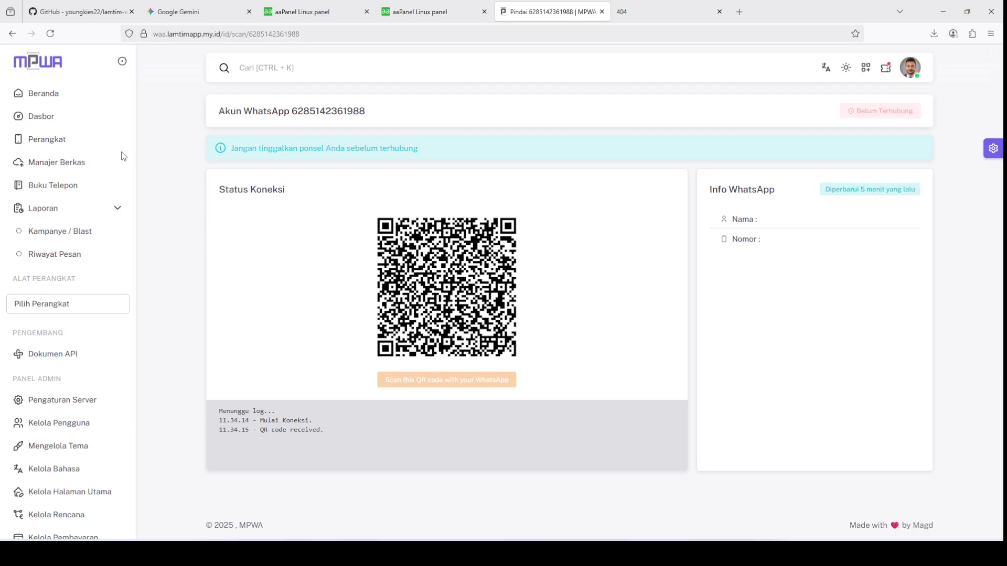
scroll(112, 236, "down", 2)
Step: Deactivate MPWA's welcome page with Nonaktifkan Halaman Sambutan and go back to the Dasbor
left_click(86, 386)
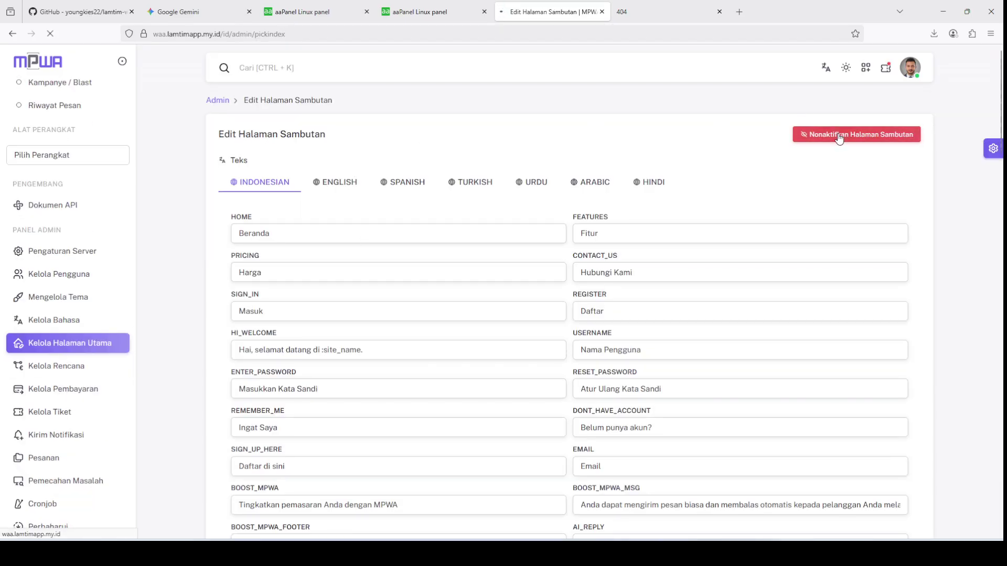
left_click(839, 137)
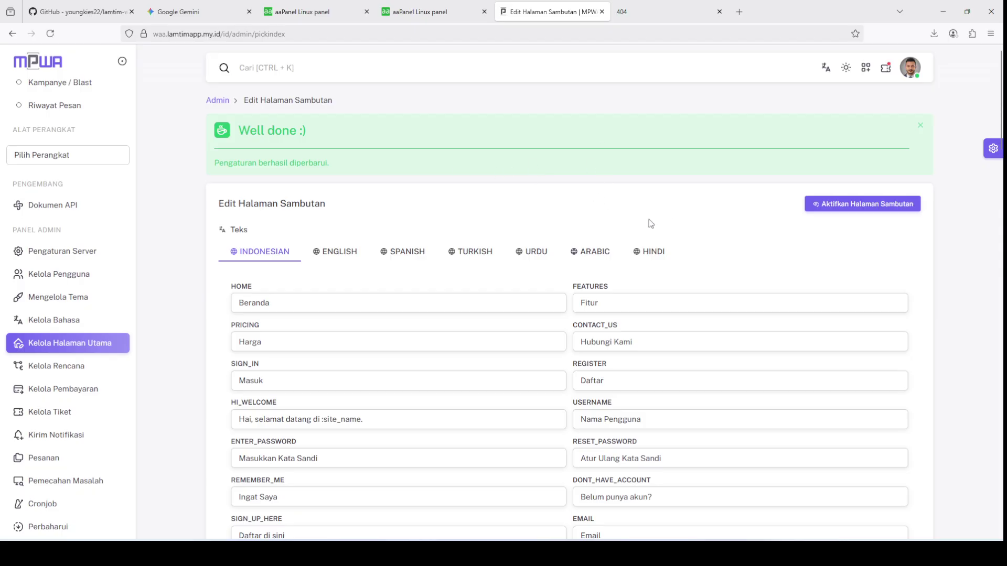
scroll(650, 223, "down", 8)
scroll(649, 223, "up", 8)
scroll(73, 203, "up", 3)
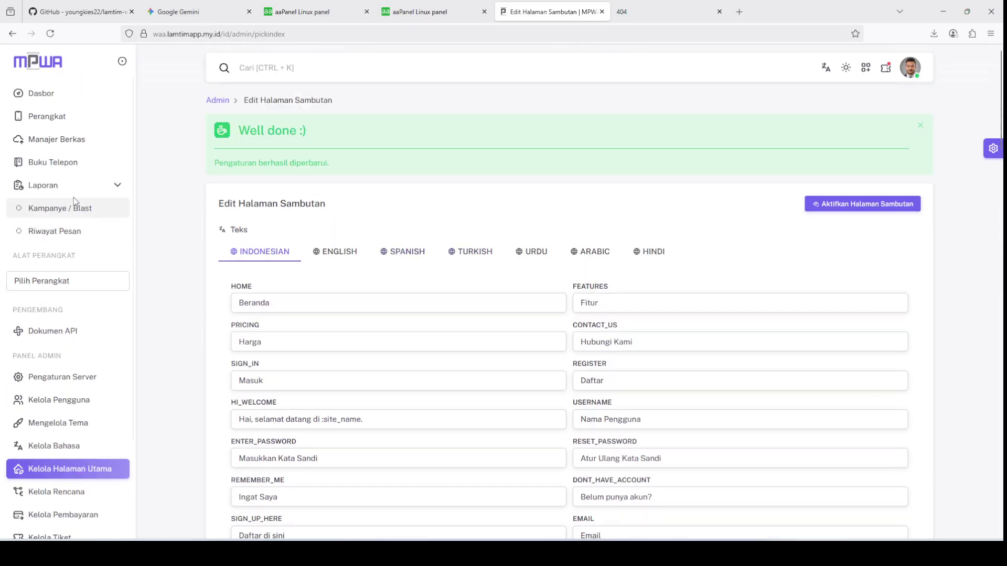
left_click(54, 122)
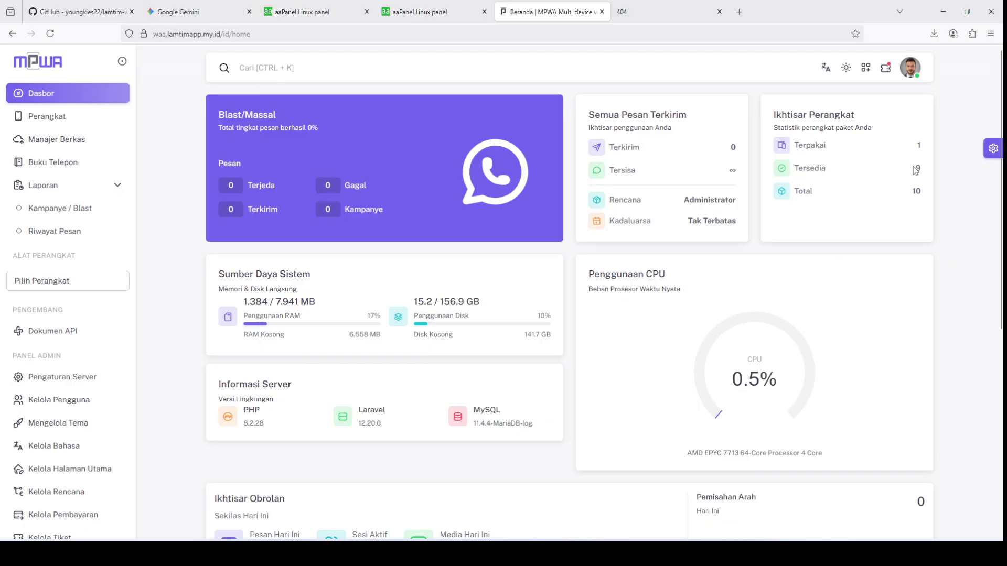
Step: Review MPWA's Pengaturan Server confirming Node JS port 3100, then check the aaPanel pm2 terminal
scroll(108, 281, "down", 3)
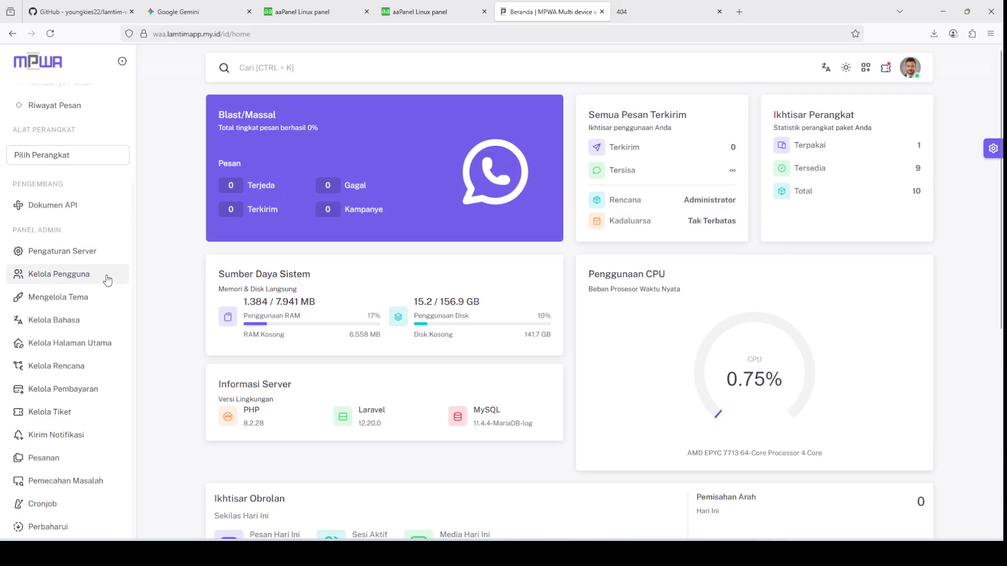
left_click(87, 253)
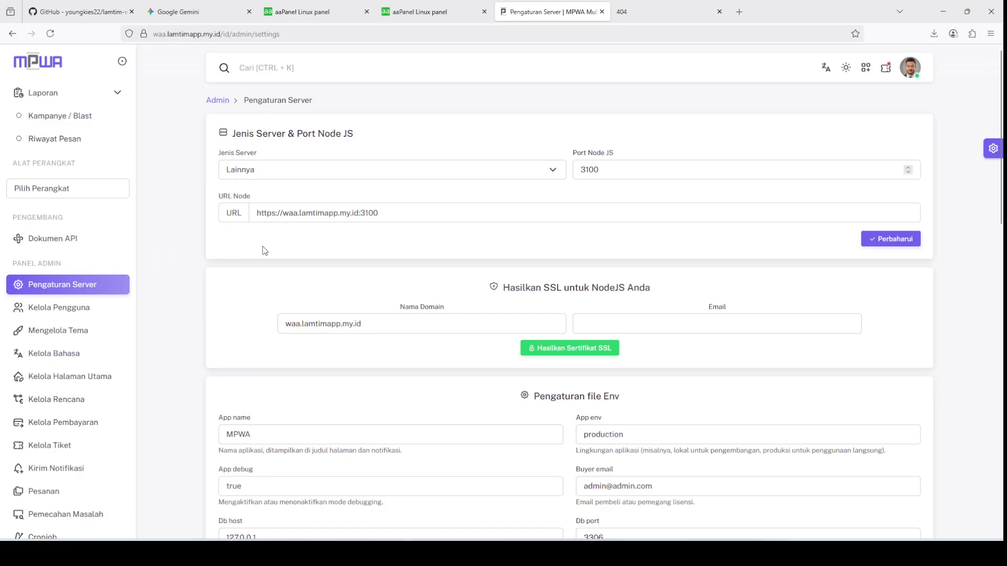
scroll(451, 297, "down", 5)
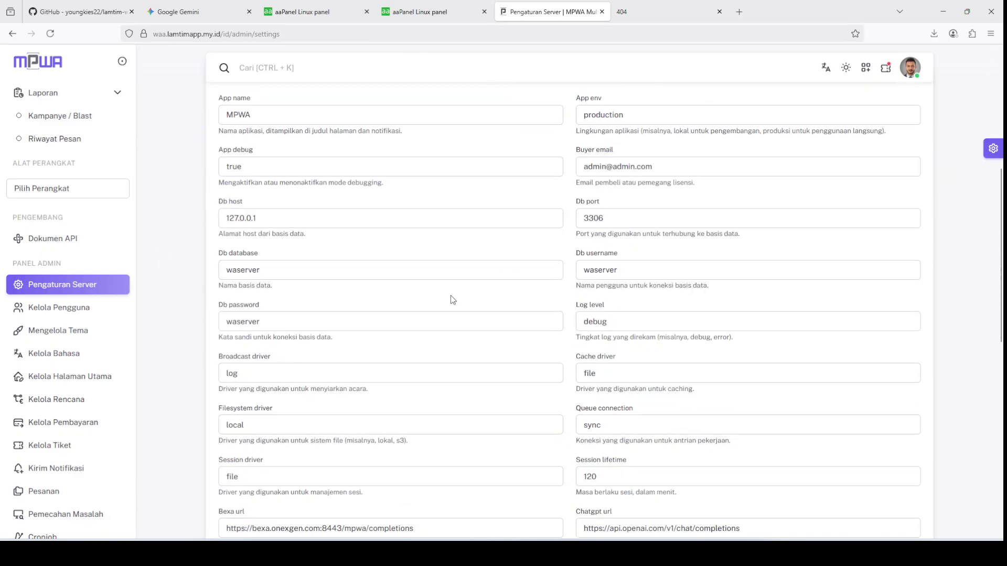
scroll(451, 297, "up", 5)
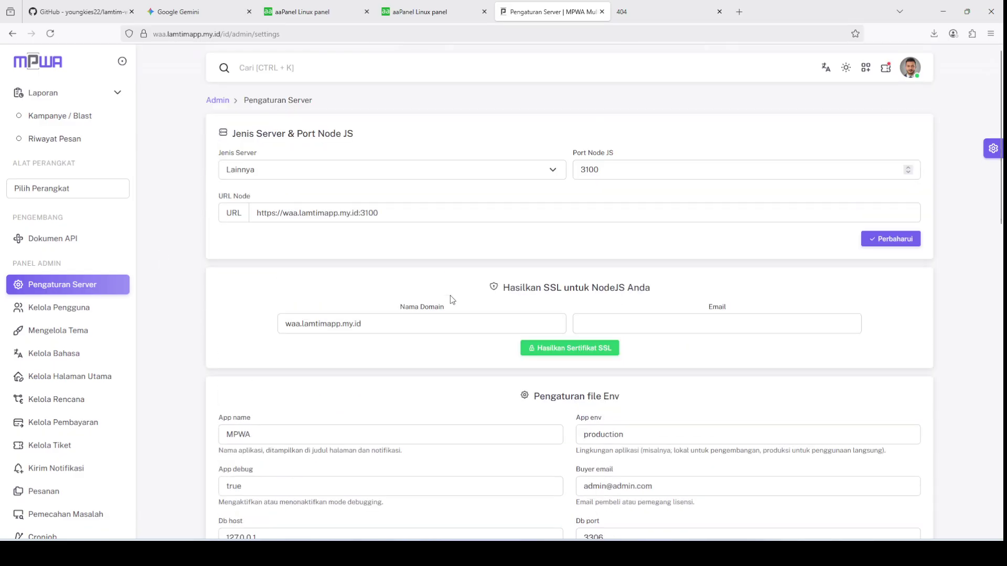
scroll(123, 390, "down", 1)
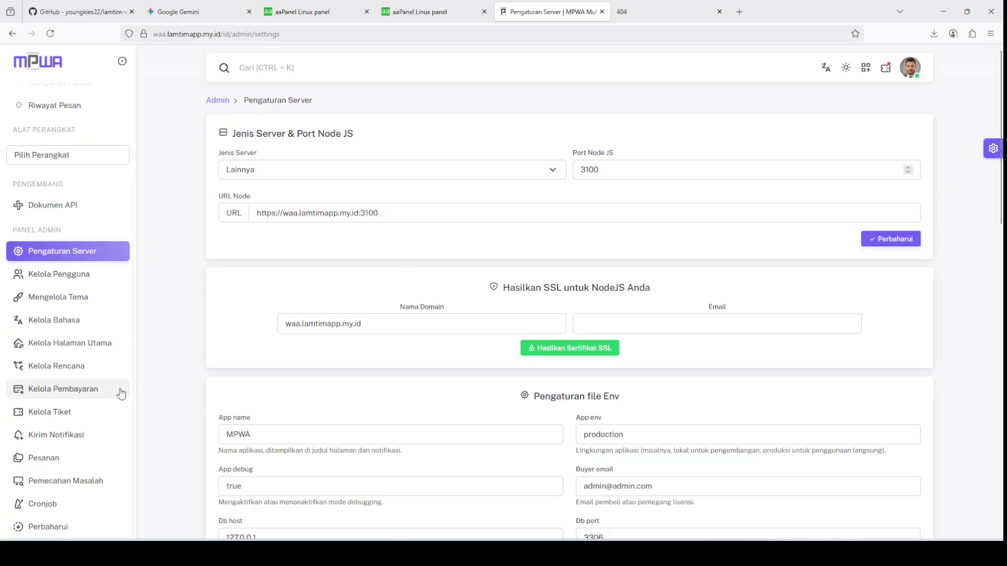
left_click(298, 11)
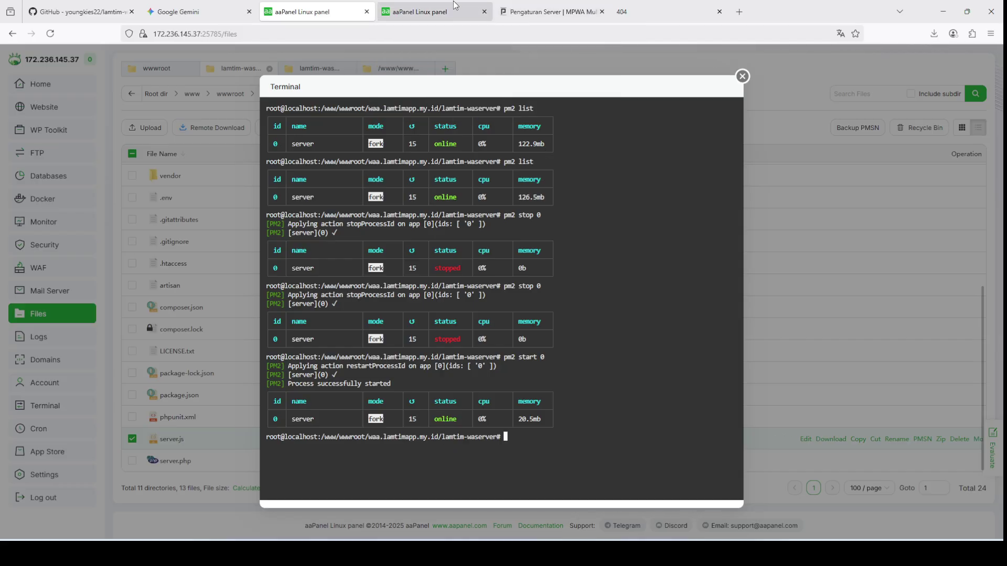
left_click(436, 11)
Step: Check aaPanel's empty Node Project list, then return to MPWA's server settings with port 3100
left_click(74, 108)
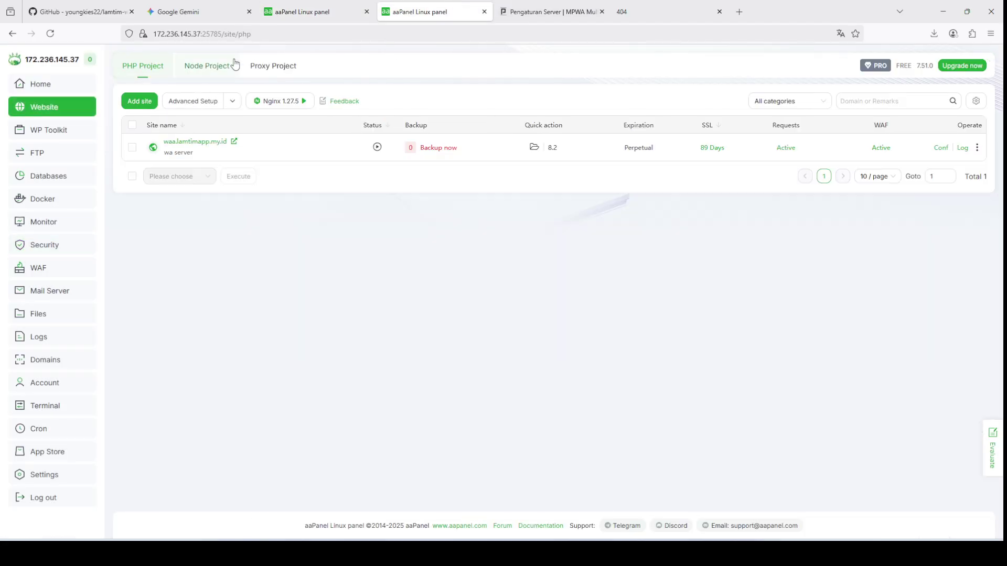
left_click(232, 65)
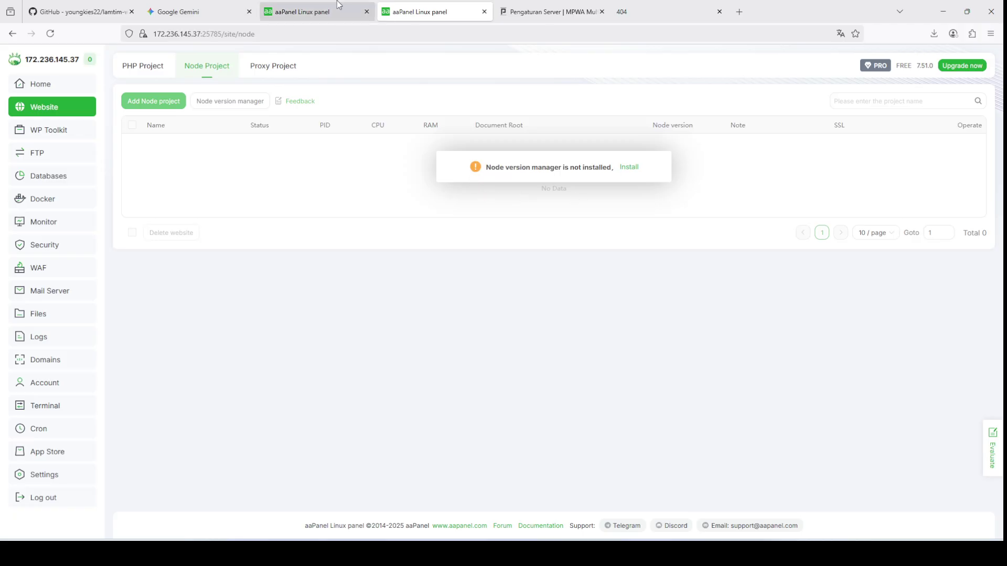
left_click(315, 12)
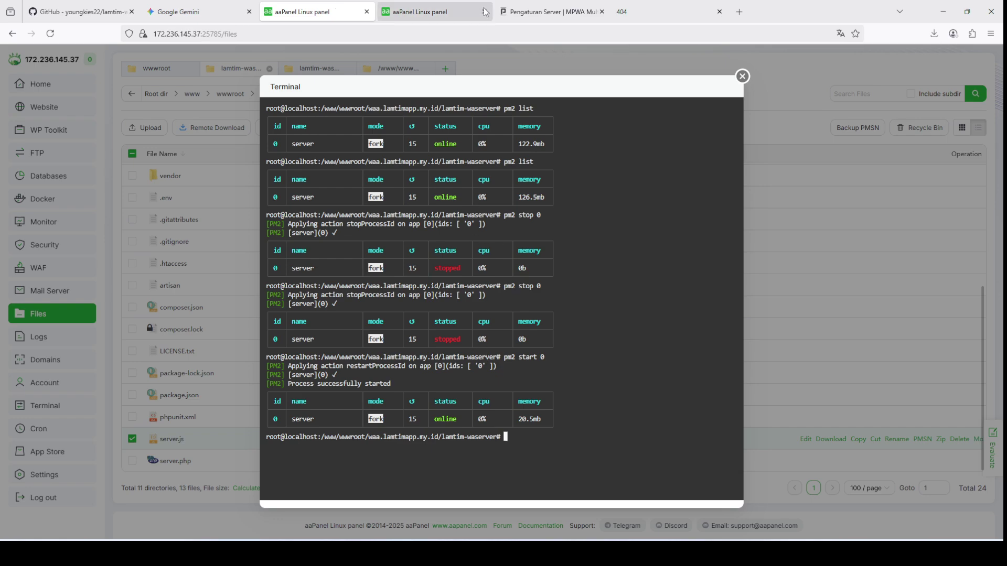
left_click(550, 12)
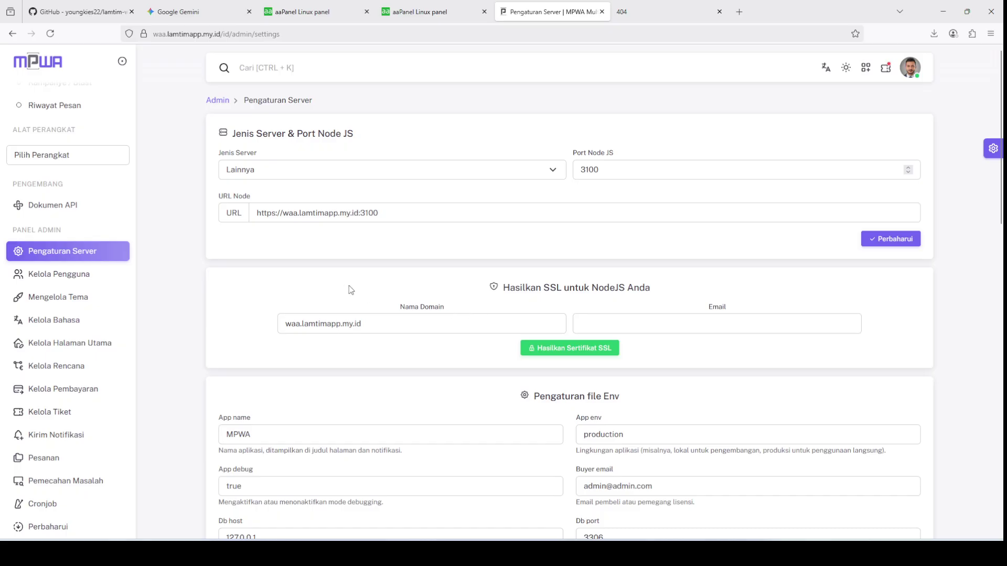
scroll(351, 290, "down", 6)
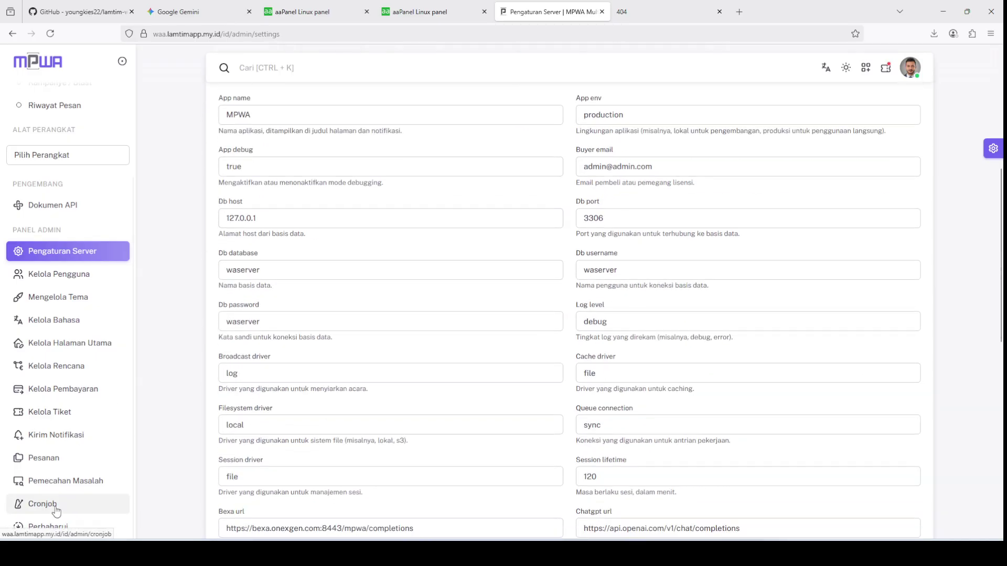
Step: Copy the blast-start curl command from MPWA's Cronjob page for use in aaPanel
left_click(56, 508)
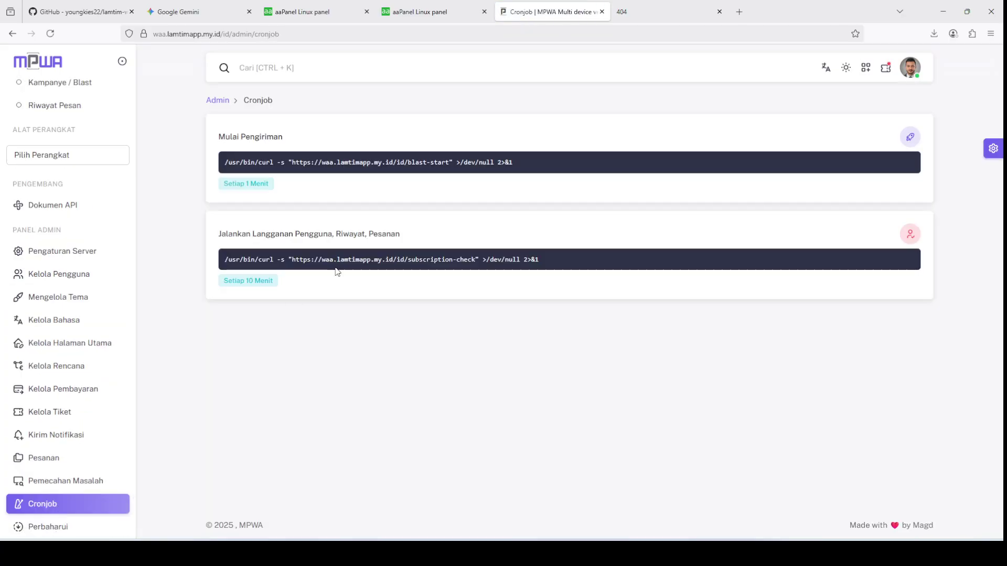
left_click_drag(226, 162, 575, 167)
key("ctrl+c")
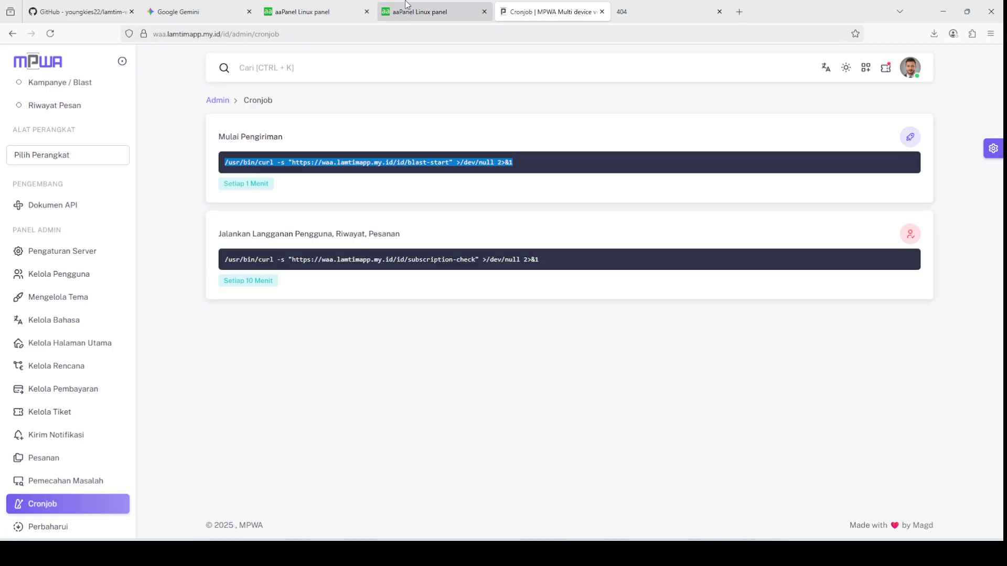
left_click(427, 12)
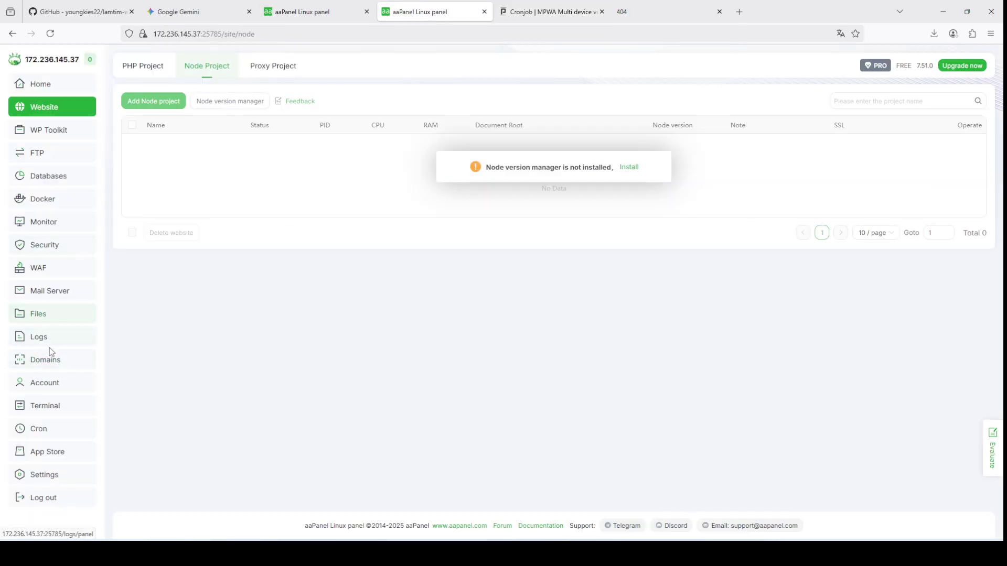
Step: Create a cron task named blast-start running the pasted blast-start curl command as root
left_click(41, 428)
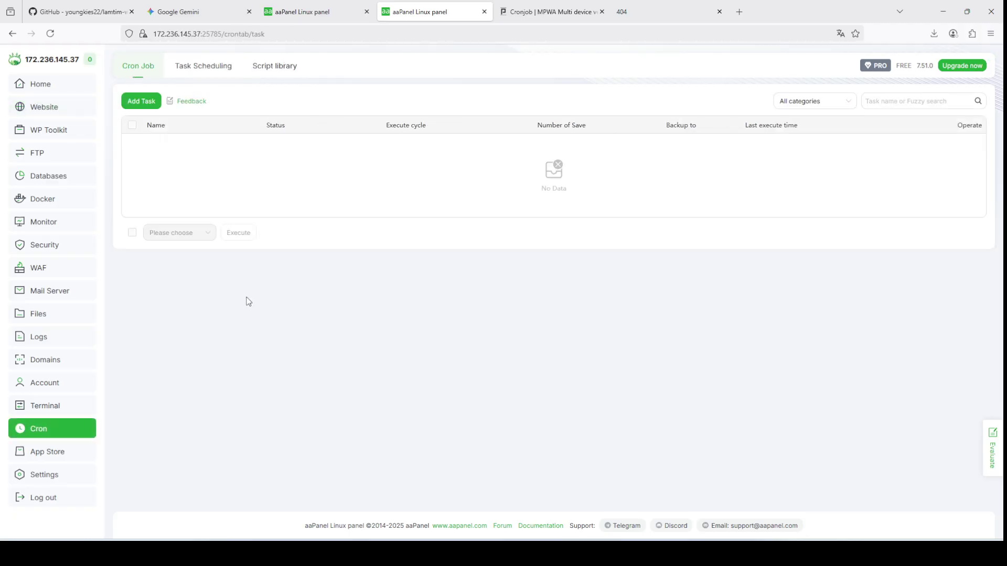
left_click(142, 101)
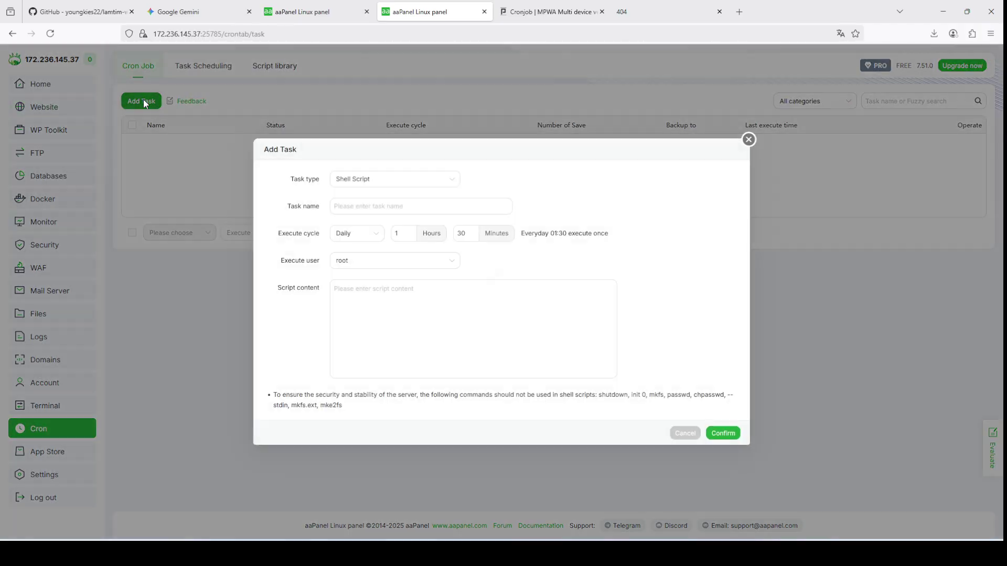
left_click(384, 296)
key("ctrl+v")
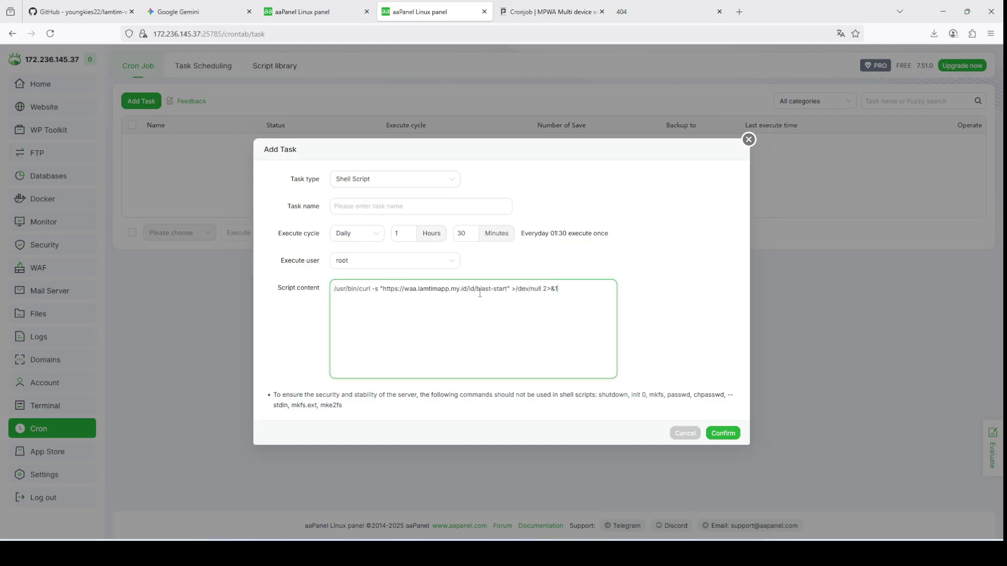
left_click_drag(478, 293, 509, 292)
key("ctrl+c")
left_click(381, 204)
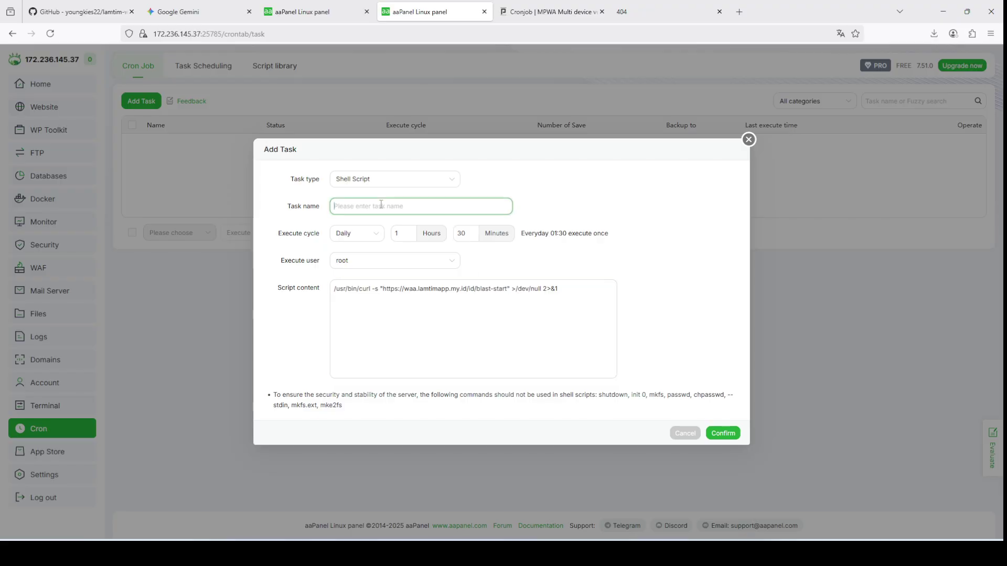
key("ctrl+v")
left_click(384, 261)
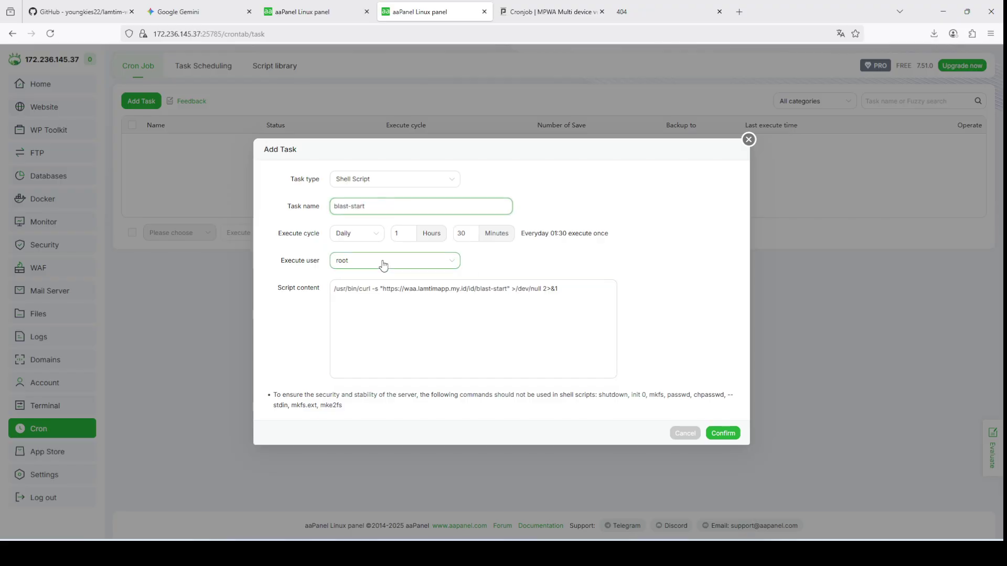
left_click(382, 262)
Step: Schedule blast-start to repeat every 1 minute and confirm the task
left_click(371, 235)
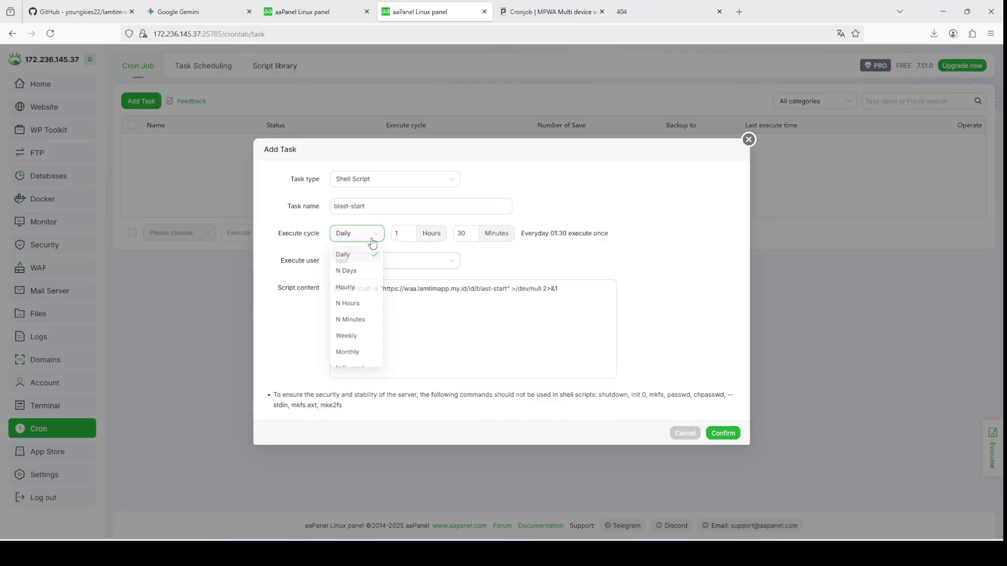
left_click(354, 320)
left_click(404, 234)
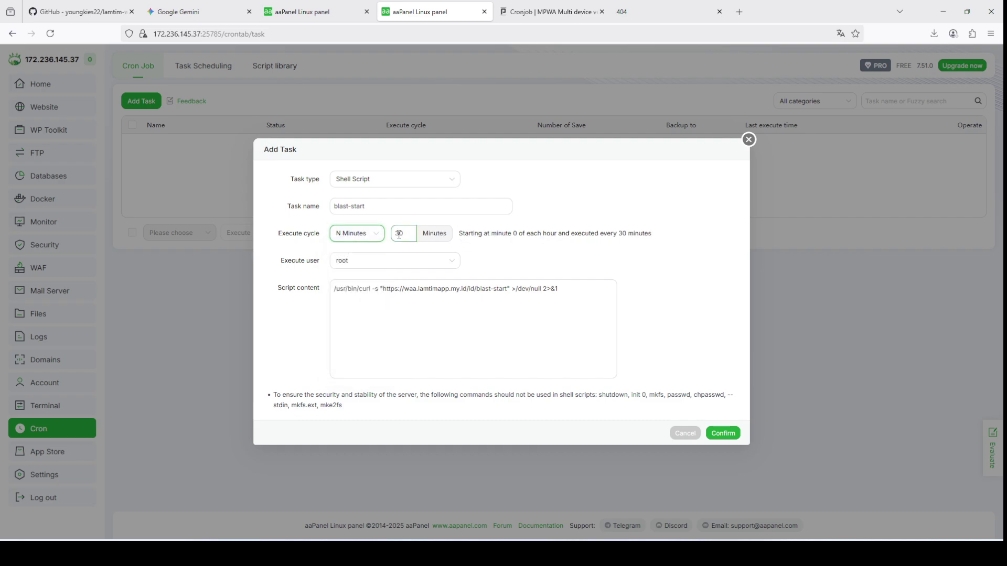
double_click(401, 236)
type("1")
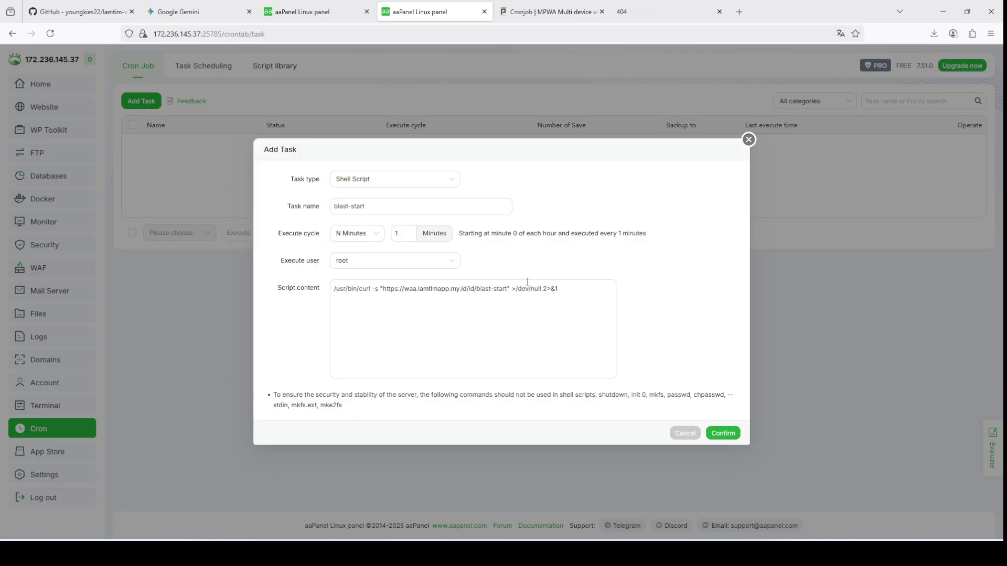
left_click(524, 310)
left_click(717, 435)
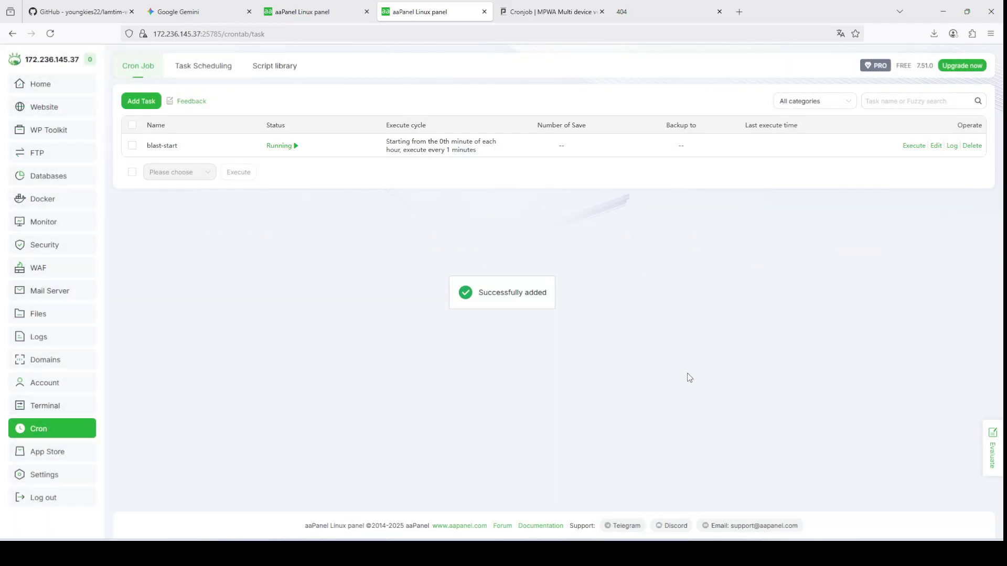
left_click(574, 6)
Step: Paste MPWA's subscription-check curl command into a second new cron task's script
left_click_drag(227, 261, 600, 260)
key("ctrl+c")
left_click(454, 6)
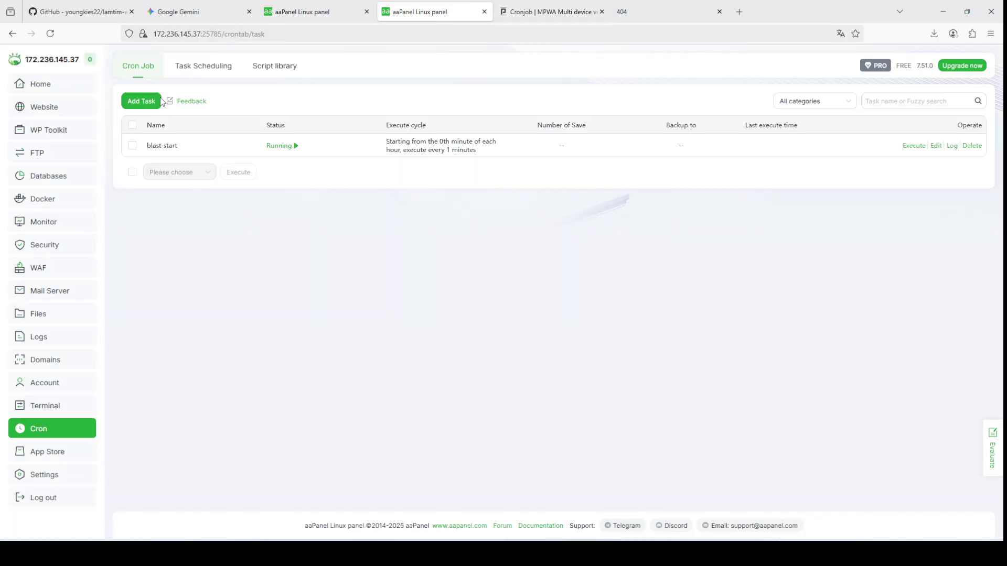
left_click(159, 101)
left_click(382, 313)
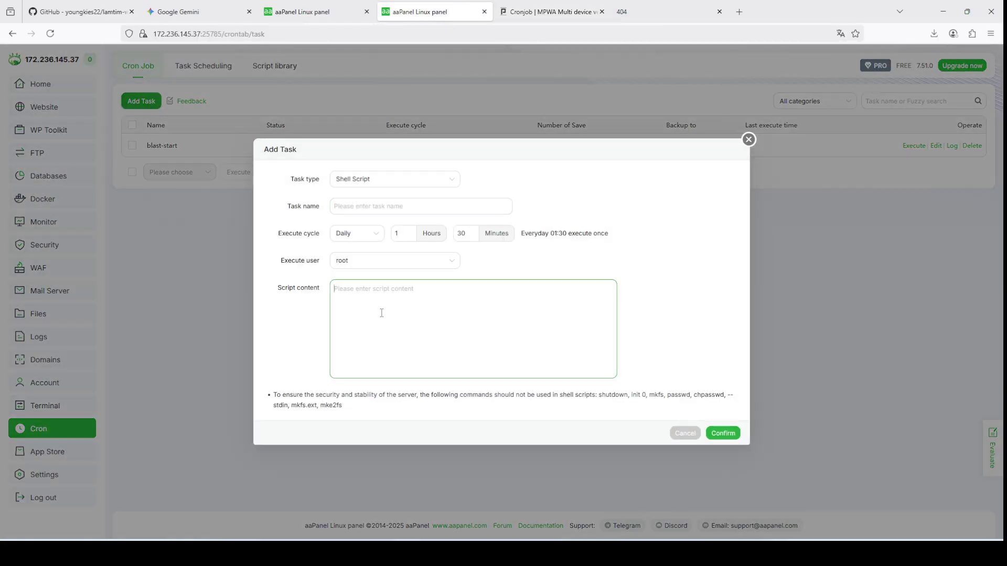
key("ctrl+v")
left_click_drag(477, 292, 532, 292)
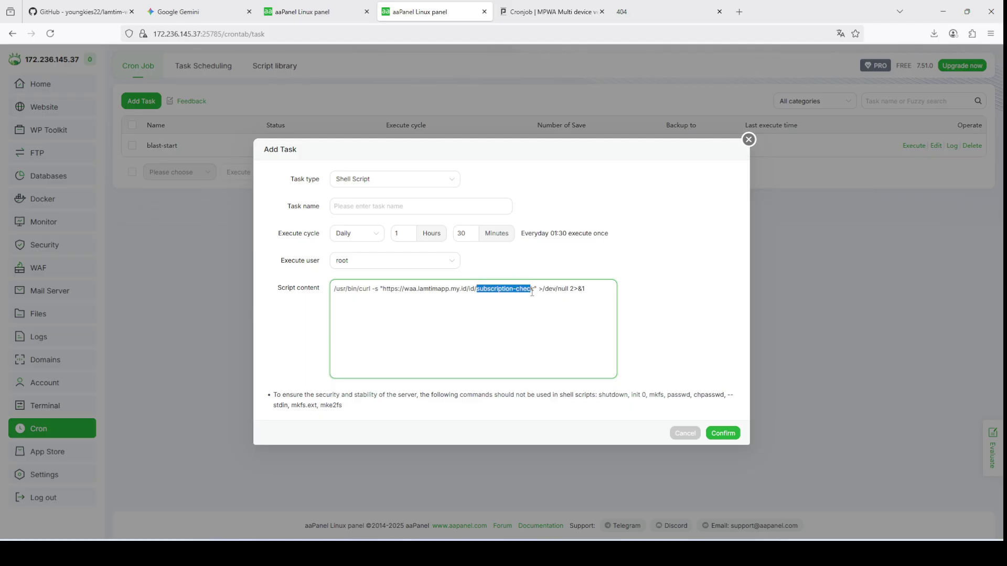
Step: Name the task subscription-check, set it to repeat every 10 minutes, and confirm
left_click(394, 207)
type("subscription-check")
left_click(357, 233)
left_click(365, 321)
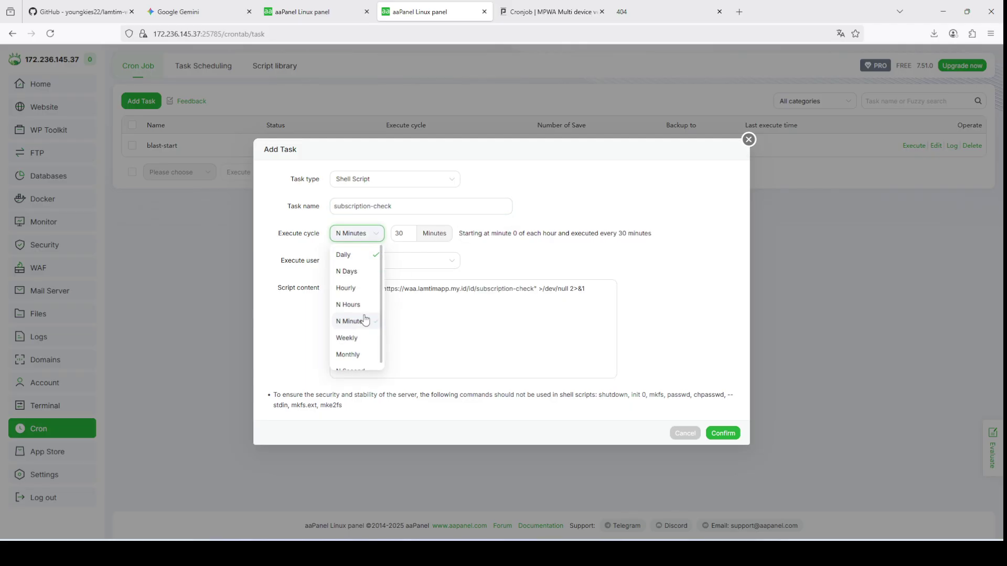
double_click(398, 232)
type("10")
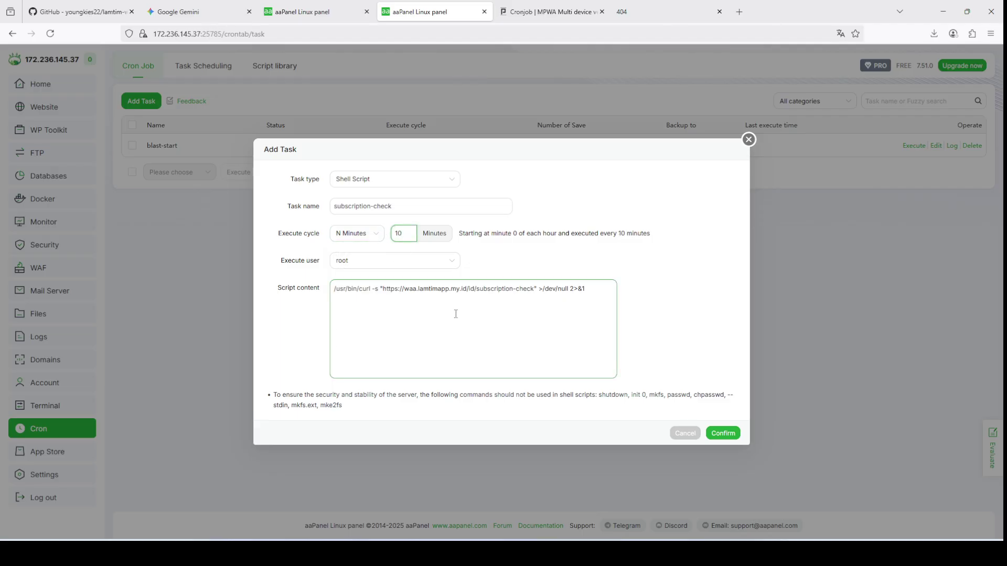
left_click(721, 434)
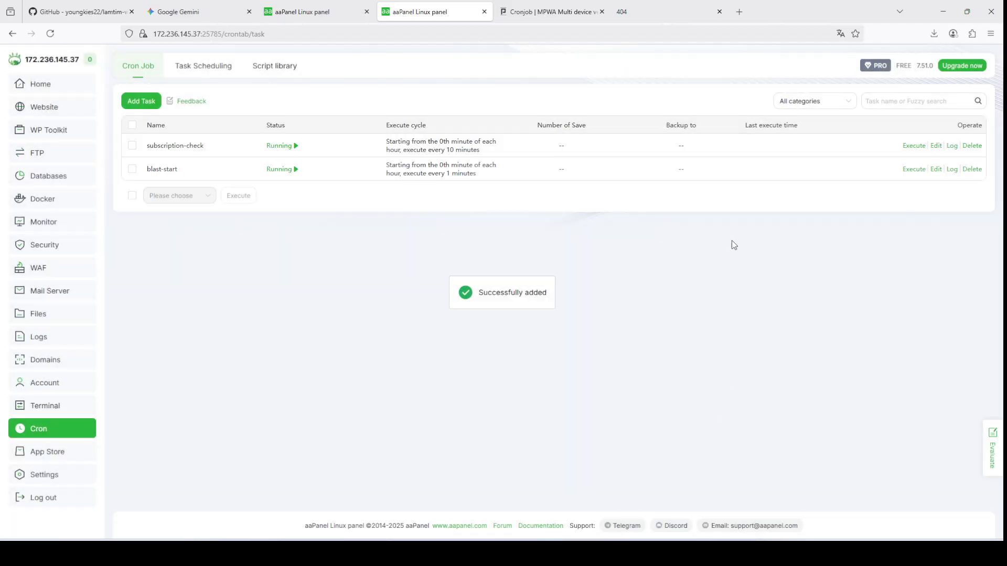
Step: Execute subscription-check once from its log with timed refresh on, showing a Successful run
left_click(952, 146)
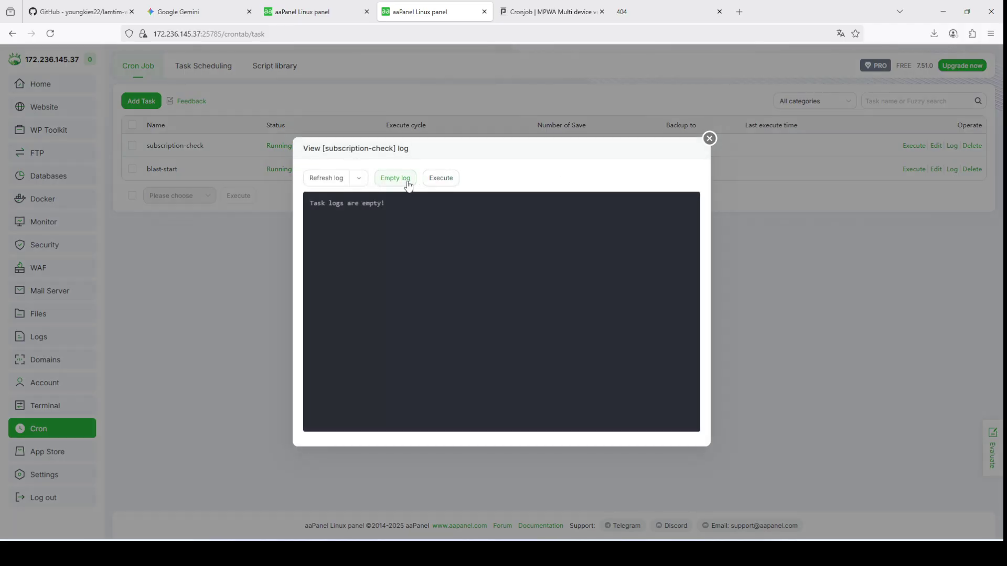
mouse_move(361, 182)
left_click(373, 204)
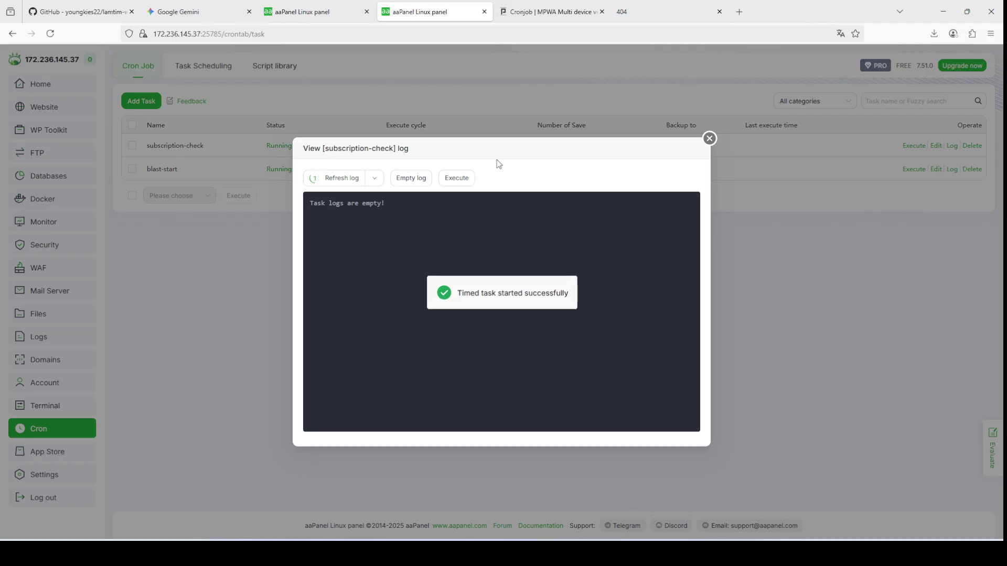
left_click(456, 178)
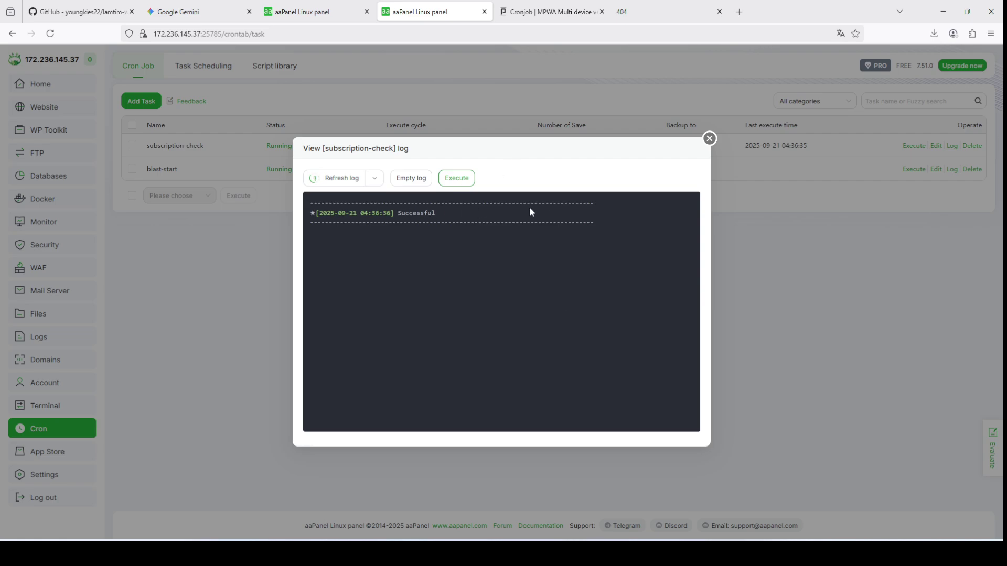
left_click(710, 139)
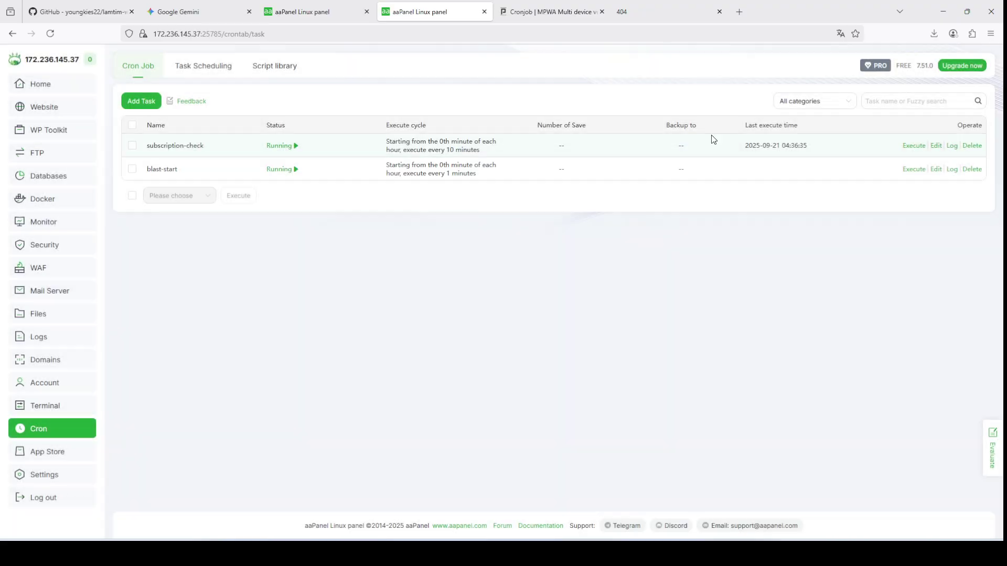
Step: Execute blast-start once and refresh its log to confirm it succeeded
left_click(952, 169)
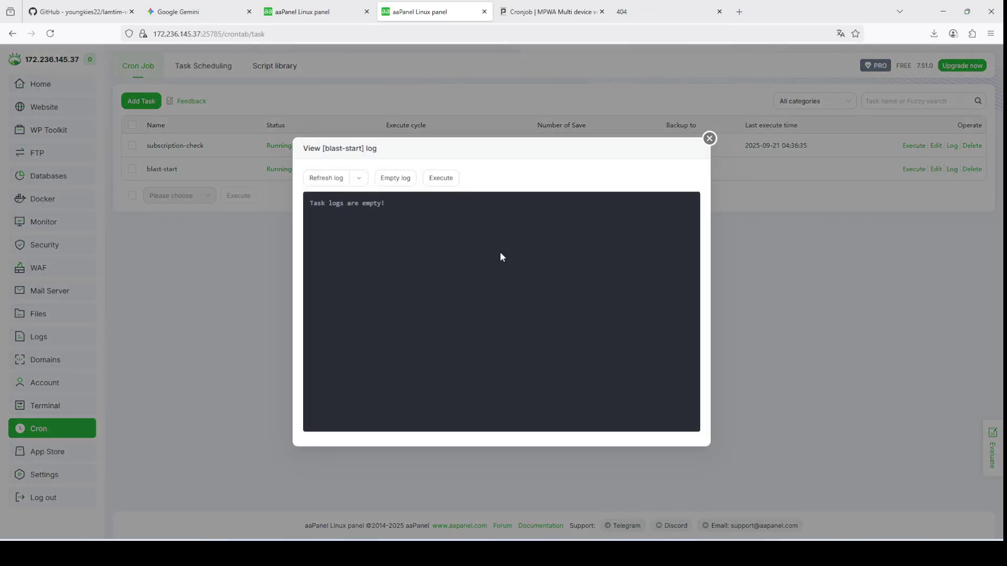
left_click(441, 181)
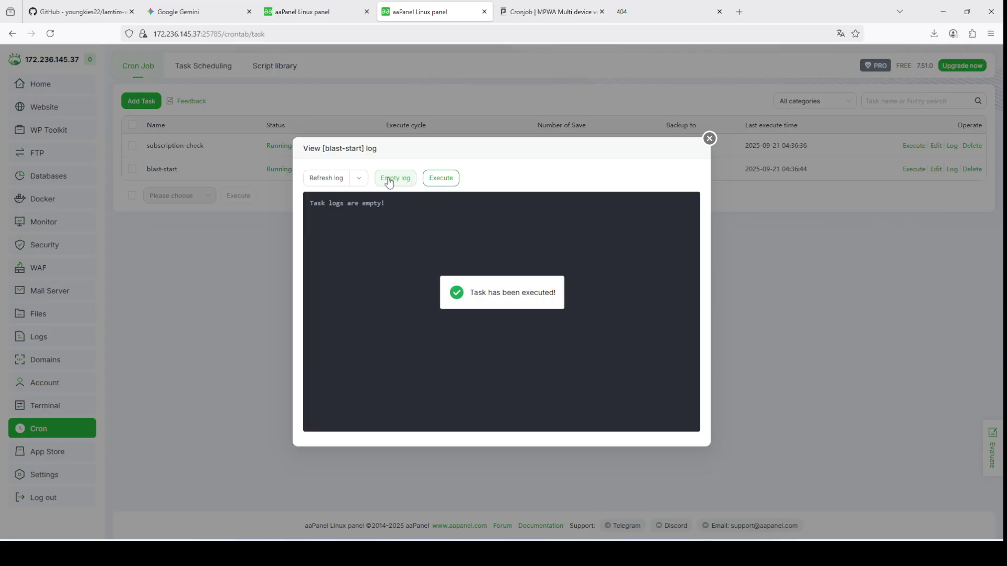
left_click(328, 180)
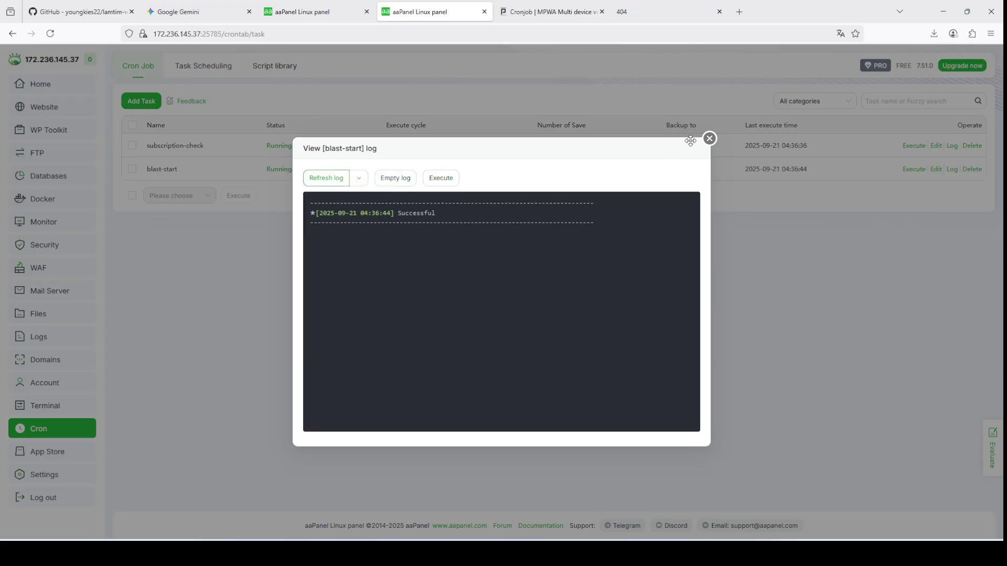
left_click(710, 138)
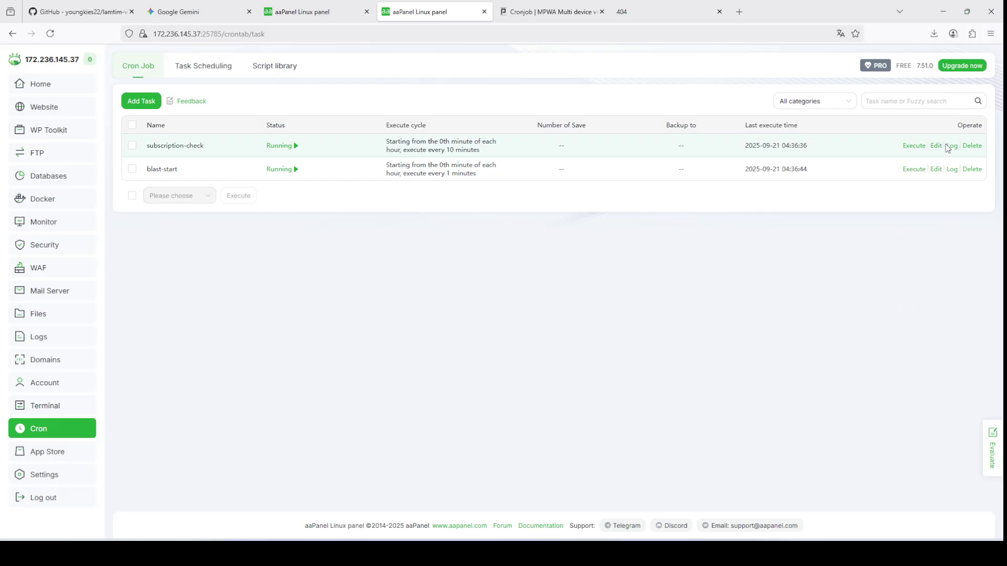
Step: Turn off timed refresh in the subscription-check log, then return to MPWA's Cronjob page
left_click(951, 146)
left_click(341, 180)
mouse_move(380, 181)
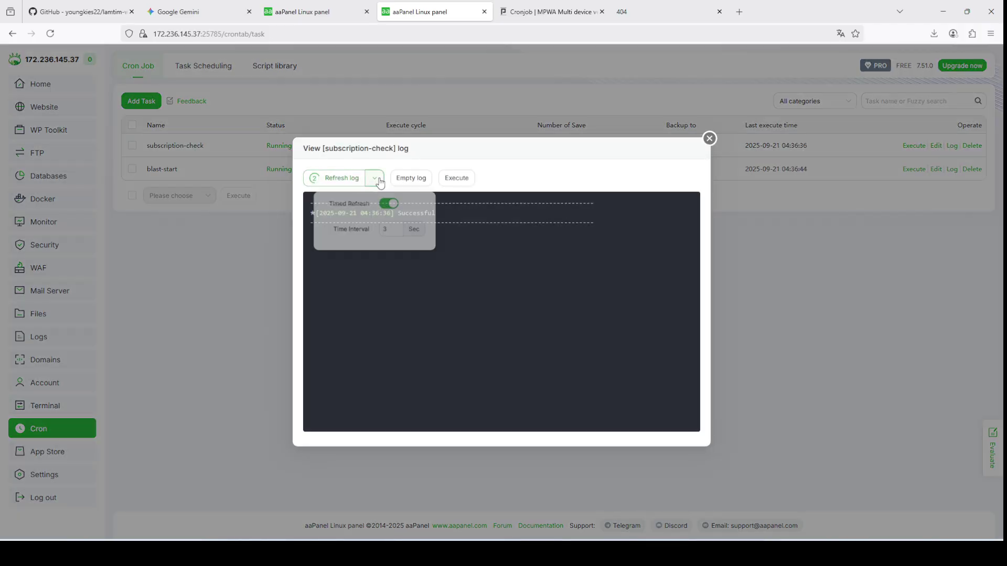
left_click(389, 203)
left_click(709, 139)
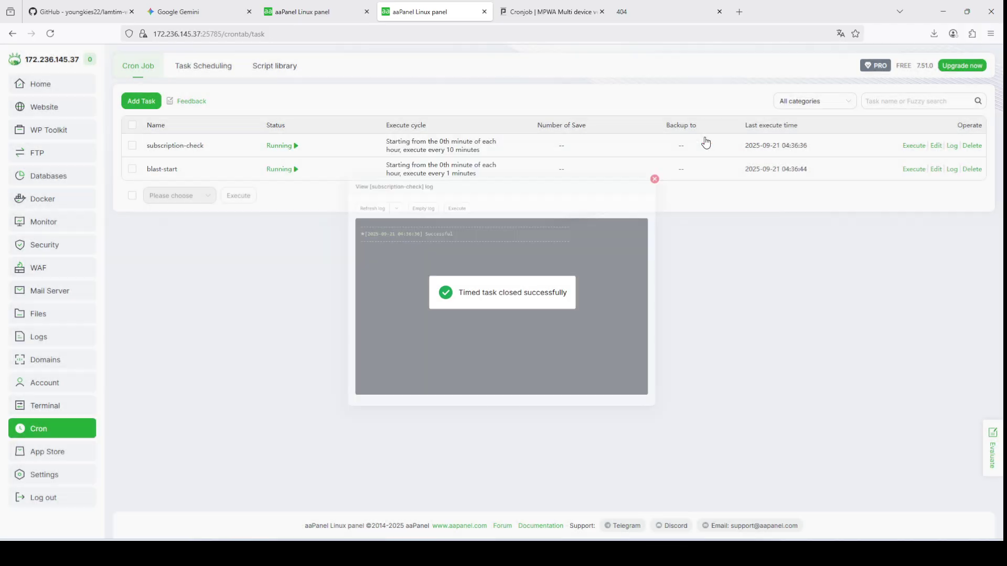
left_click(548, 11)
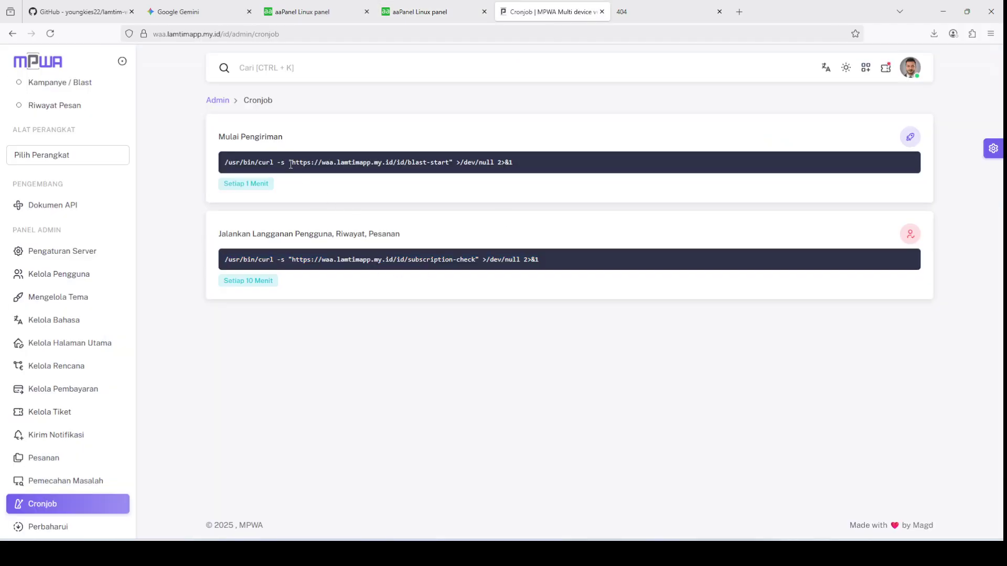
Step: Copy the blast-start cron URL into a new tab, load it to confirm it responds, then close it
left_click_drag(294, 165, 450, 166)
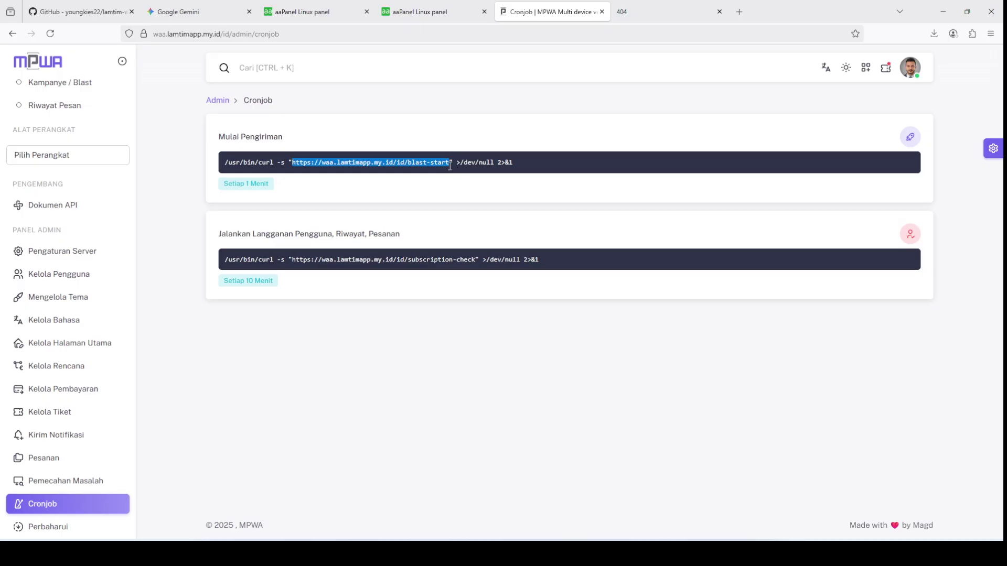
key("ctrl+c")
left_click(739, 11)
key("ctrl+v")
key("Return")
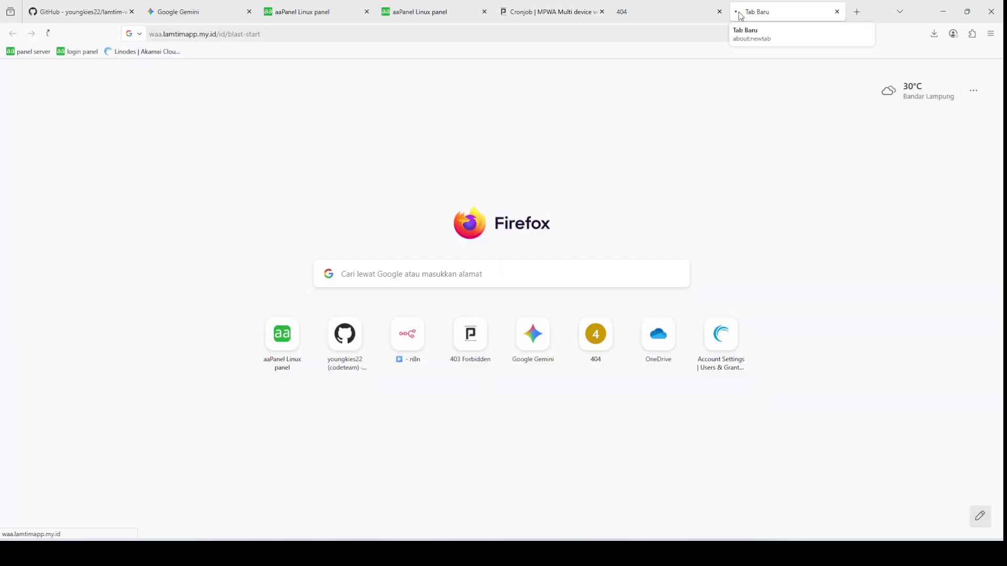
left_click(838, 12)
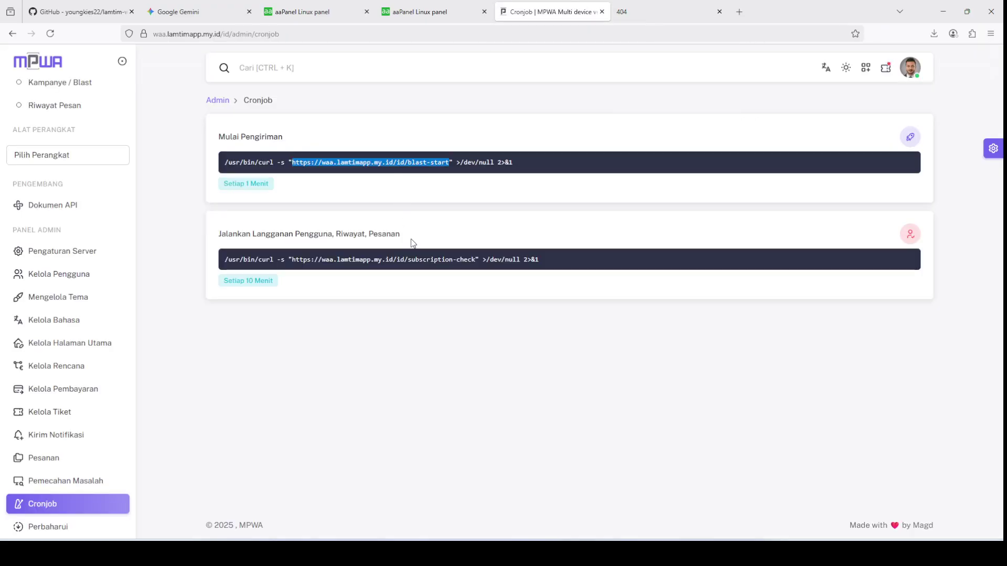
Step: Check the update version page, then go to the Kampanye / Blast campaign report page
left_click(75, 531)
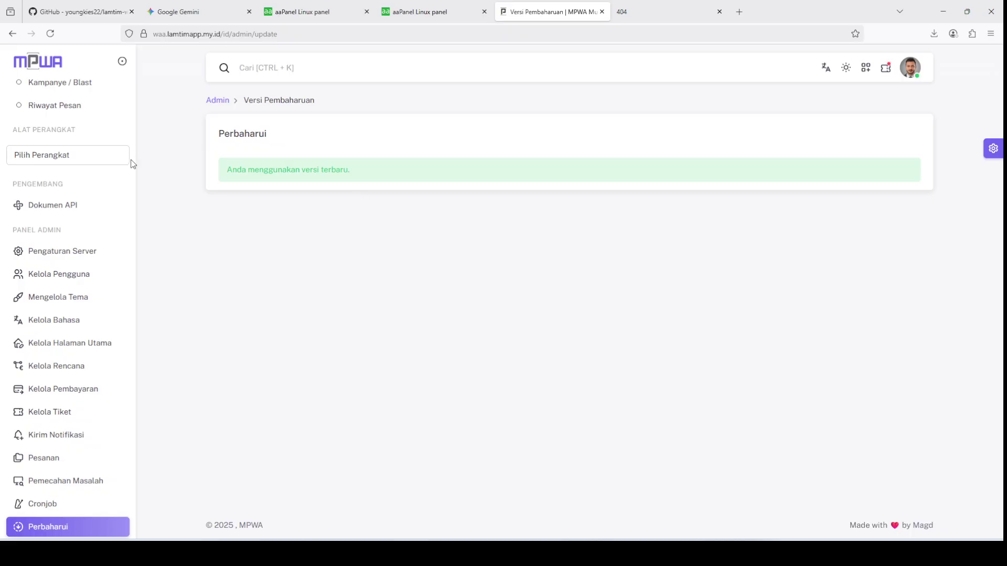
scroll(113, 155, "up", 3)
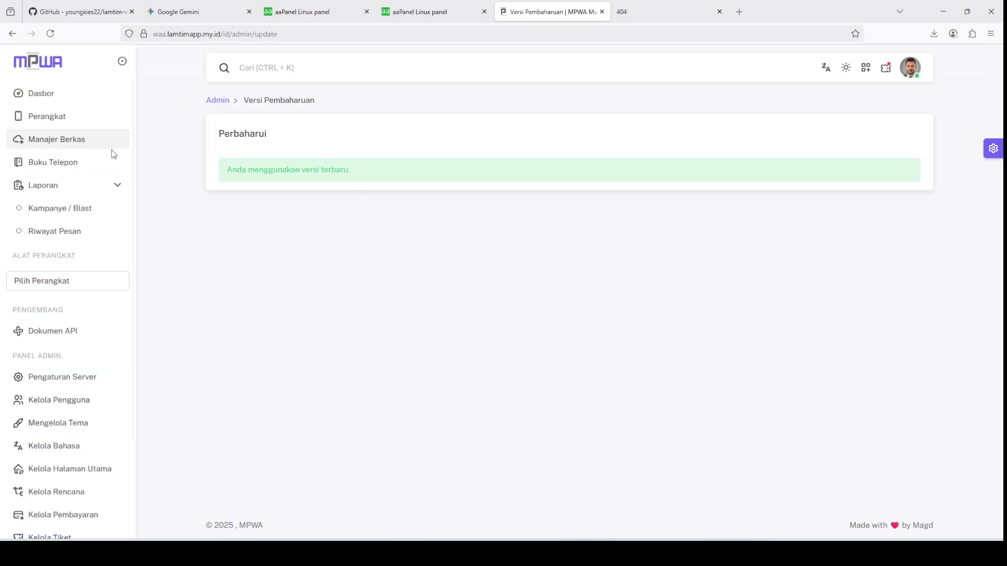
left_click(81, 208)
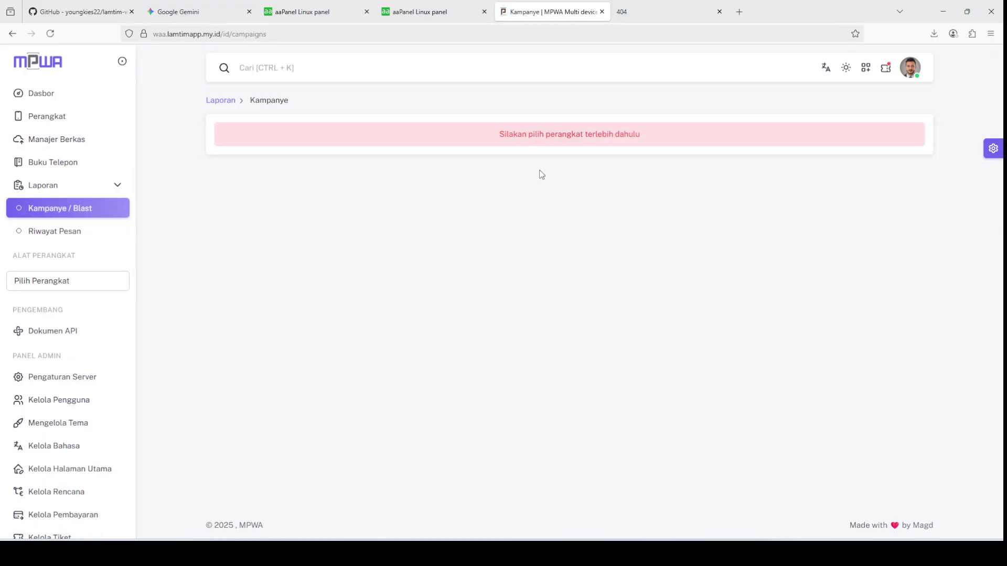
scroll(99, 341, "down", 3)
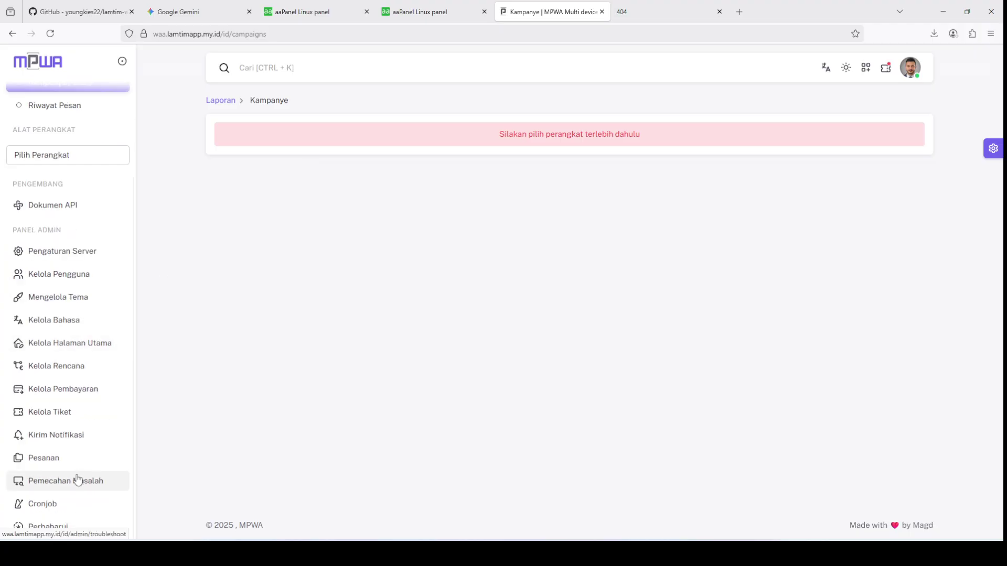
Step: Start a system diagnostics run from the Pemecahan Masalah page with Mulai
left_click(61, 487)
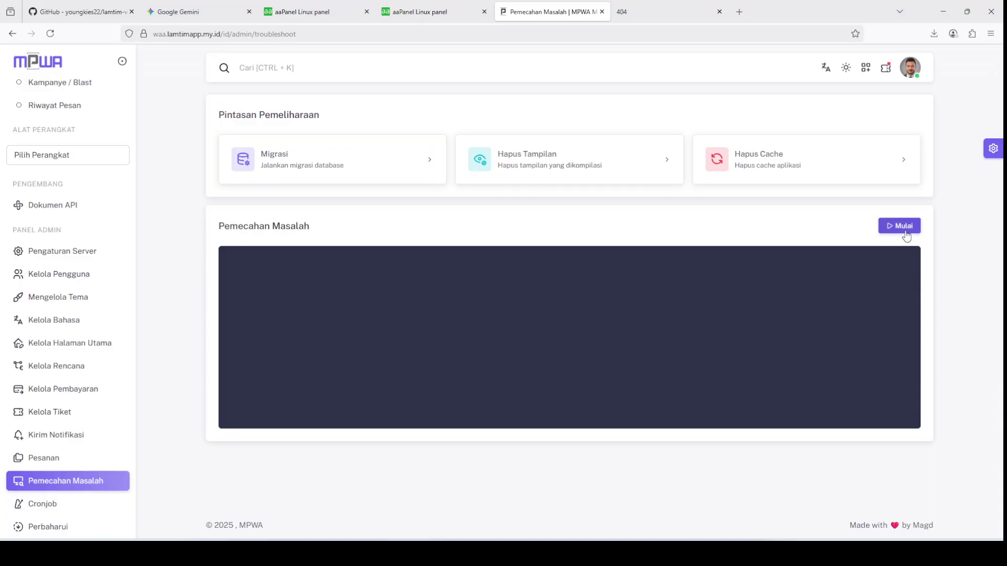
left_click(905, 228)
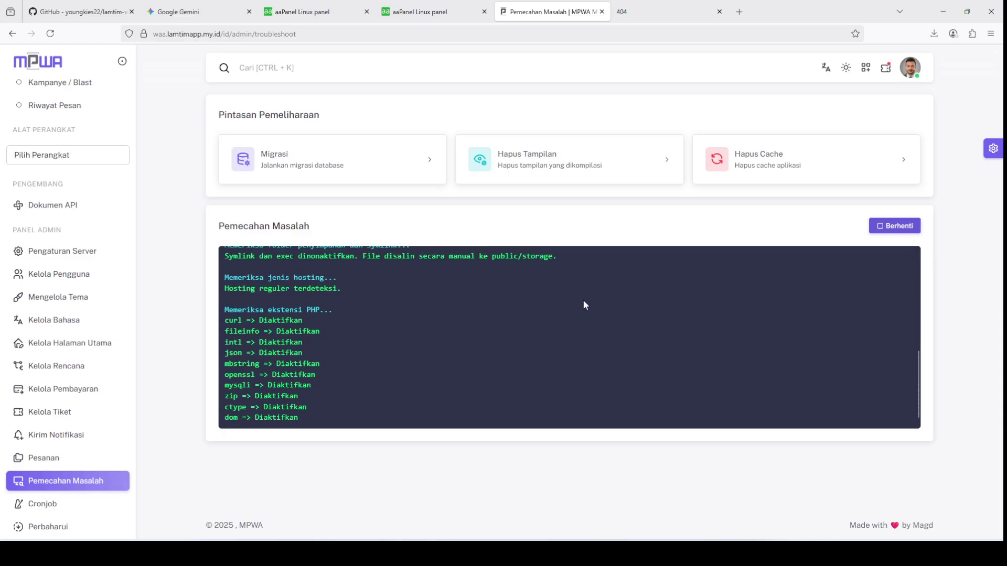
scroll(584, 302, "up", 3)
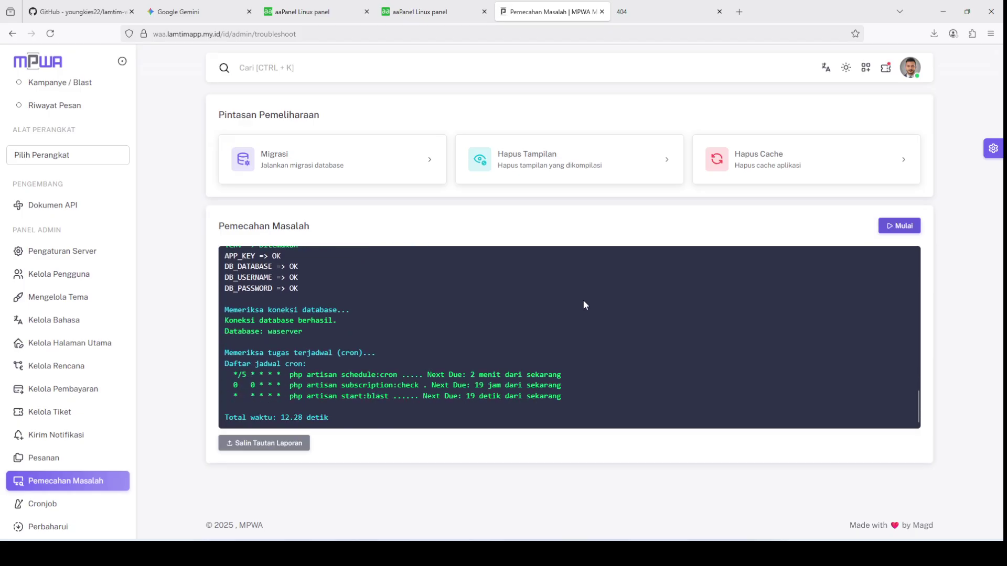
scroll(541, 328, "up", 10)
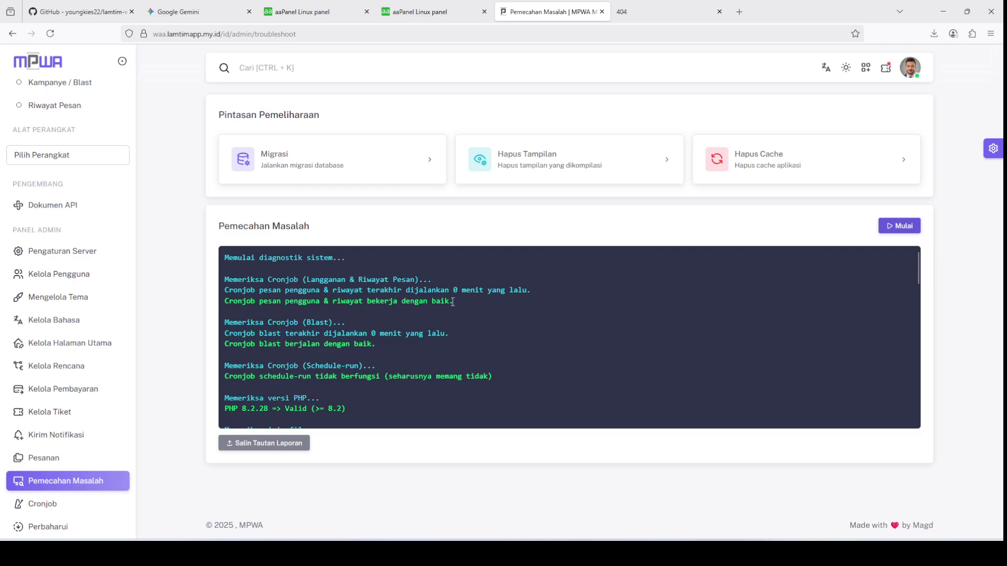
scroll(453, 302, "down", 2)
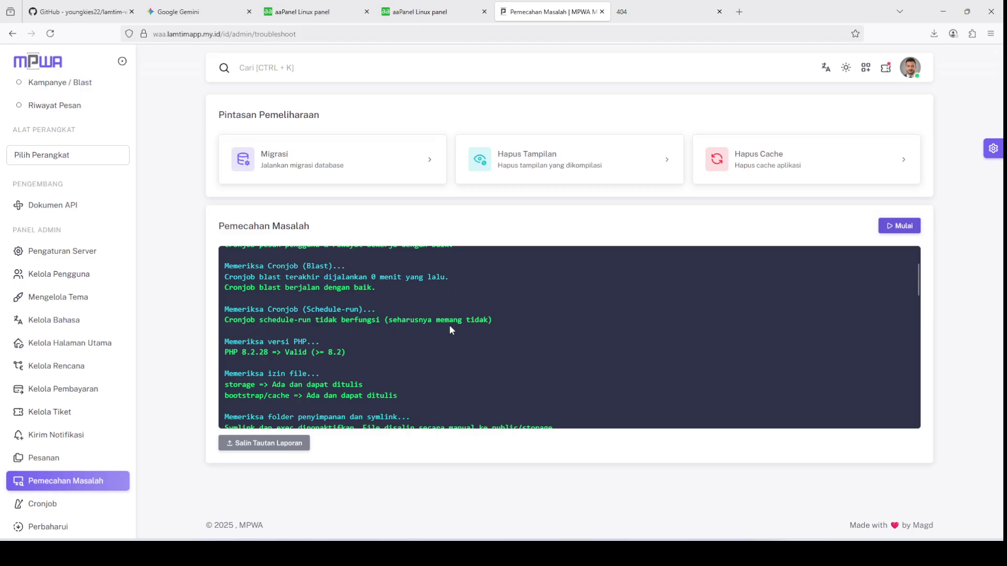
scroll(399, 315, "down", 4)
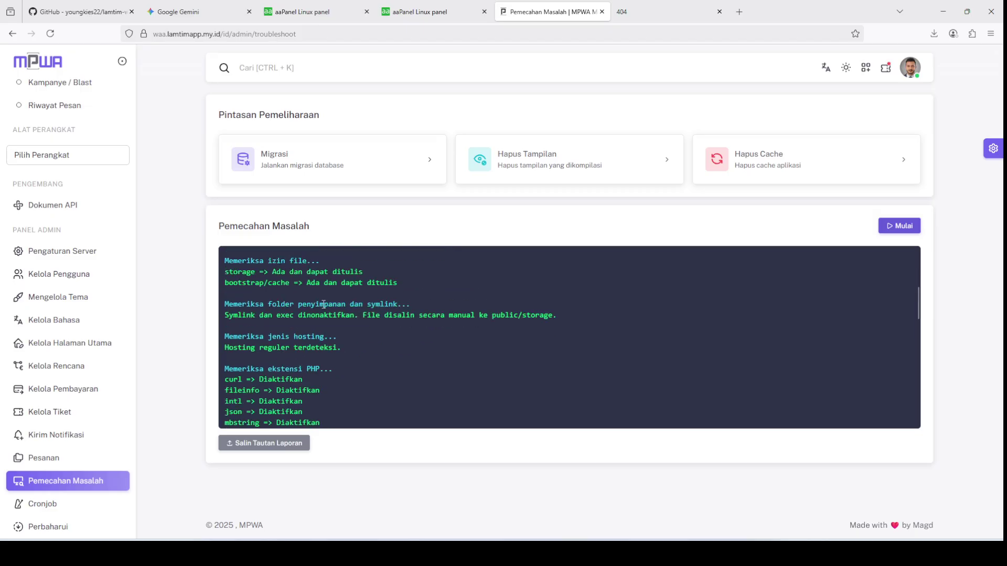
scroll(322, 311, "up", 2)
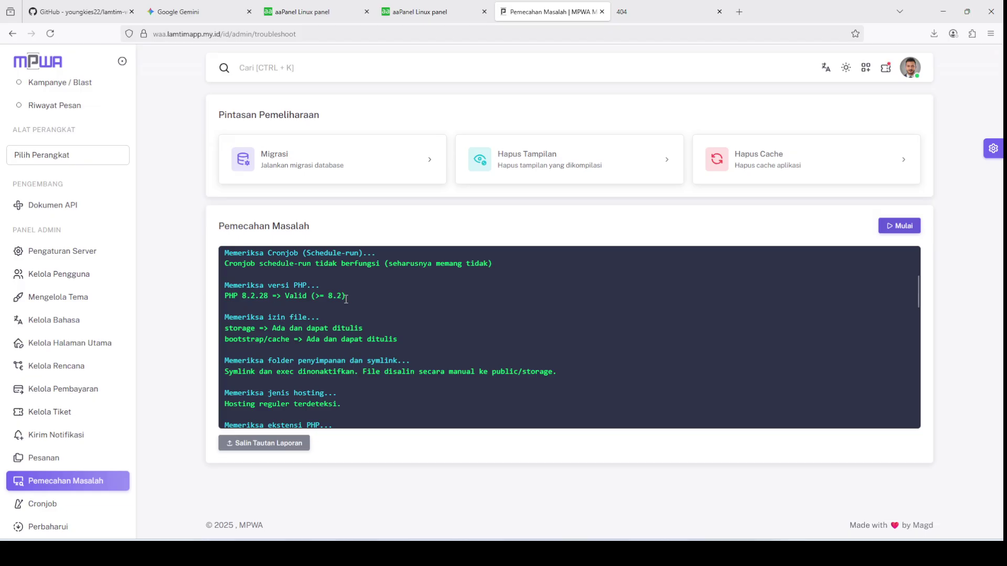
Step: Read the diagnostic log to confirm the database connection and the three cron schedules
scroll(257, 296, "down", 2)
scroll(266, 284, "up", 2)
scroll(290, 317, "down", 2)
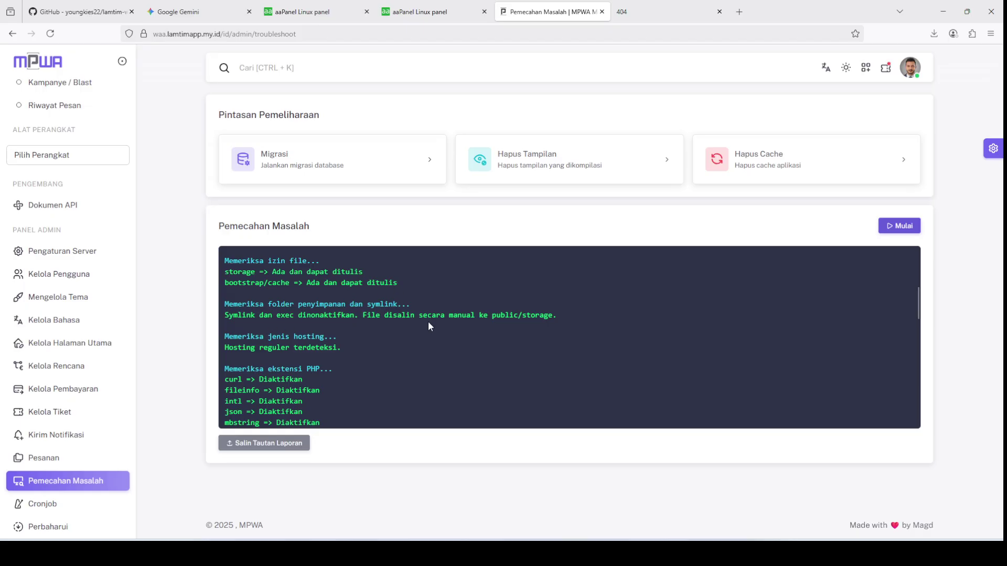
scroll(501, 336, "down", 2)
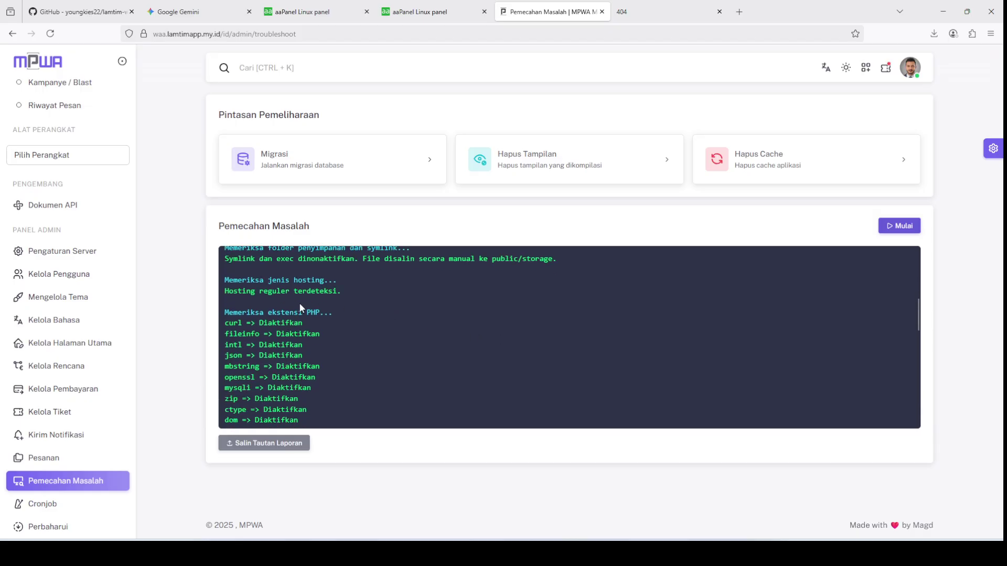
scroll(299, 304, "down", 4)
scroll(294, 297, "down", 2)
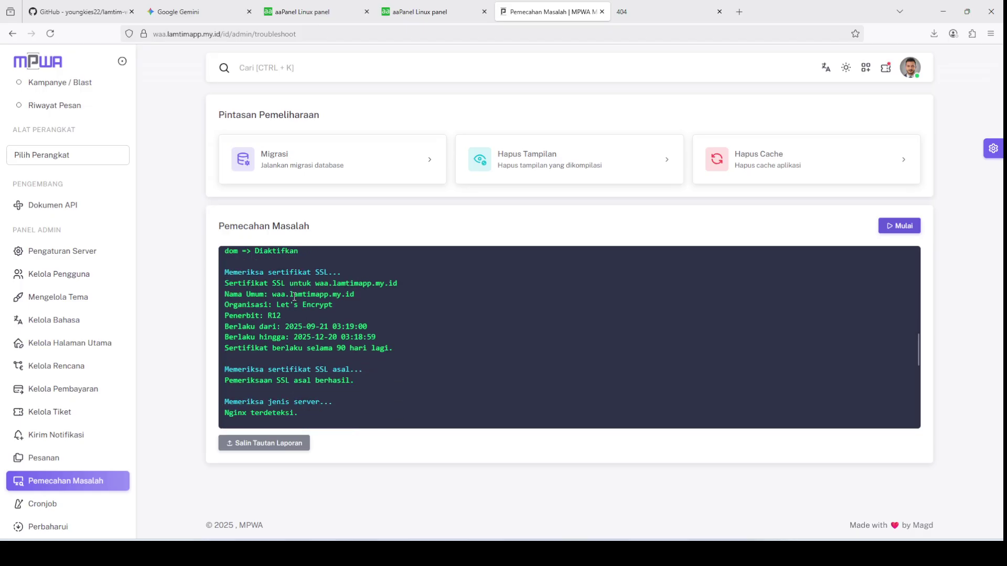
scroll(400, 296, "down", 2)
scroll(366, 283, "up", 2)
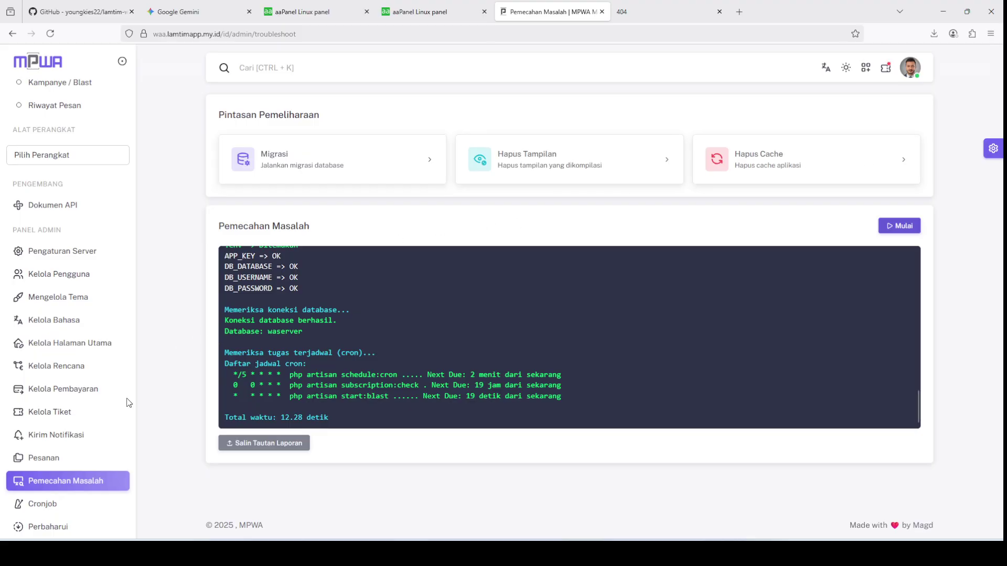
Step: Revisit the Perbaharui update page, then return to the Dasbor dashboard
left_click(66, 526)
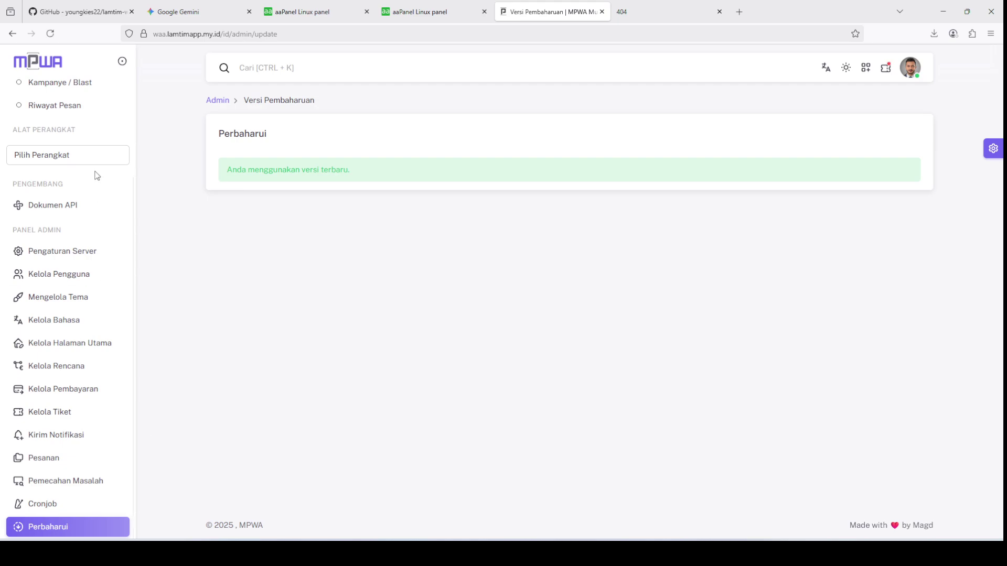
scroll(95, 173, "up", 3)
left_click(70, 100)
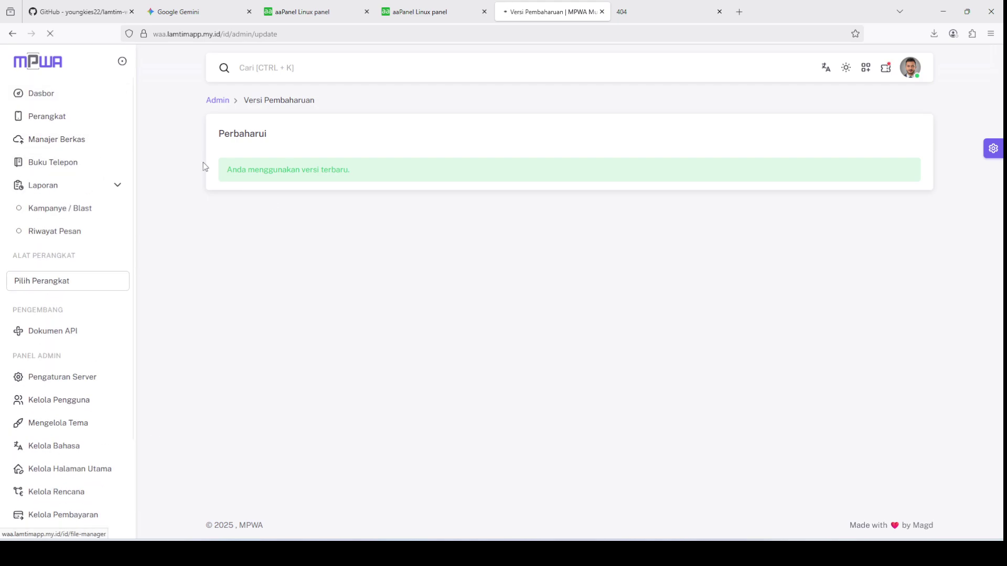
Step: Review the lamtim-waserver v11.2.0 GitHub repository, then switch back to the MPWA dashboard tab
left_click(84, 12)
left_click(463, 136)
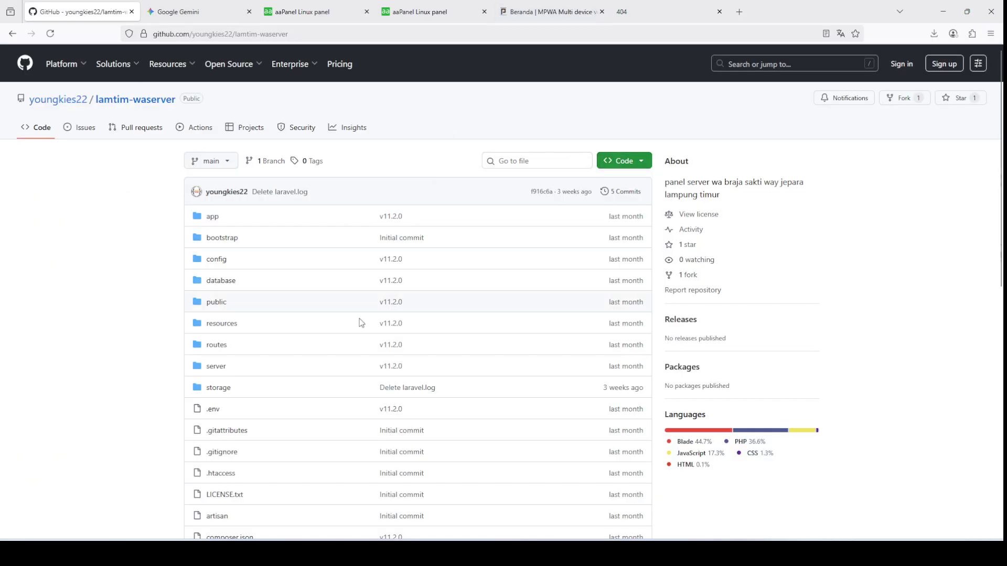
scroll(388, 347, "down", 3)
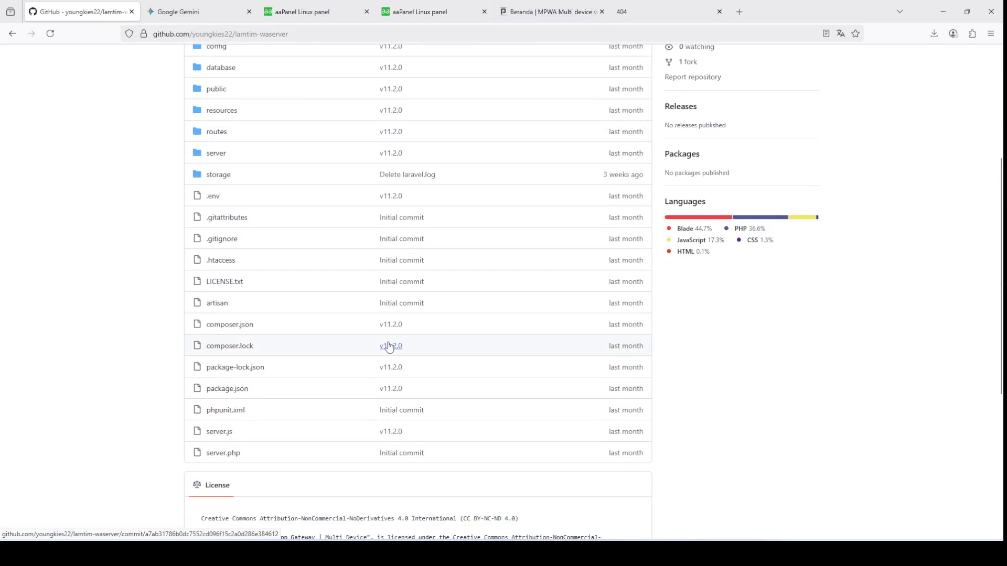
scroll(389, 347, "down", 5)
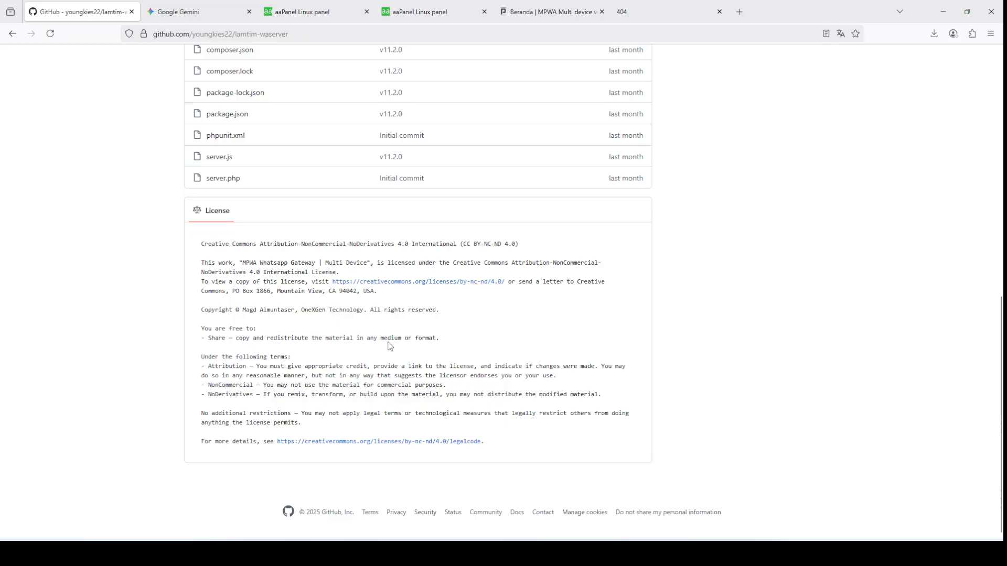
scroll(390, 346, "up", 5)
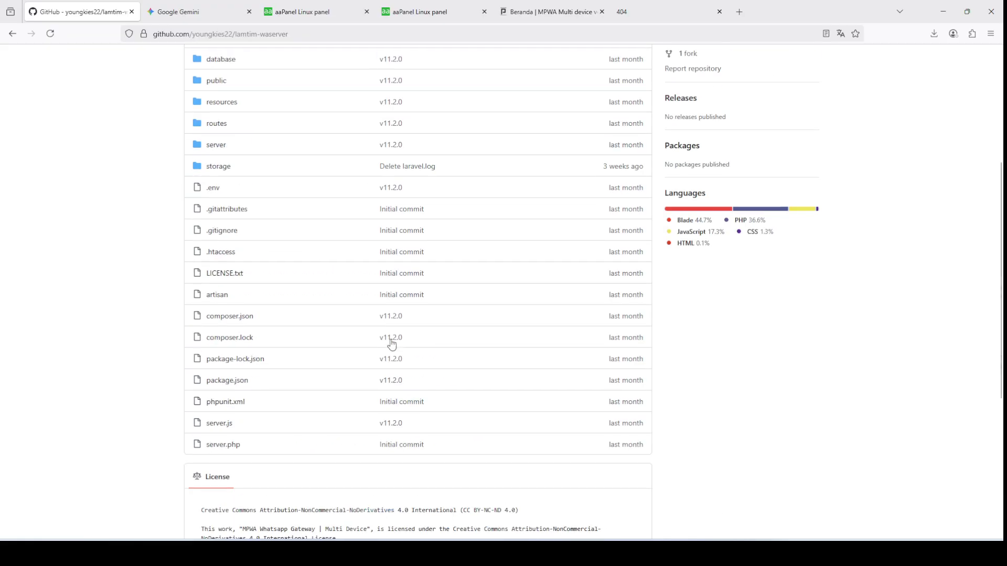
key("ctrl+5")
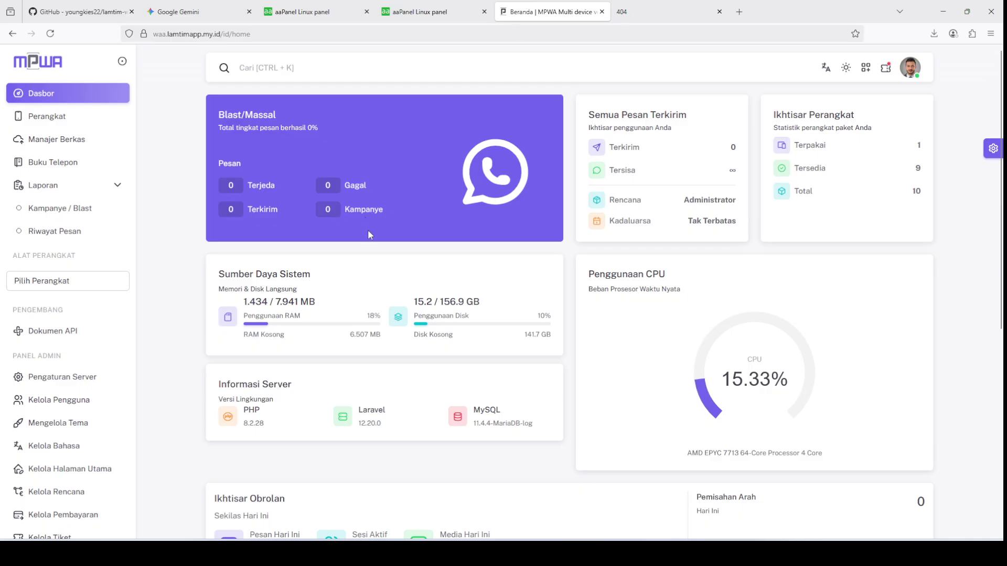